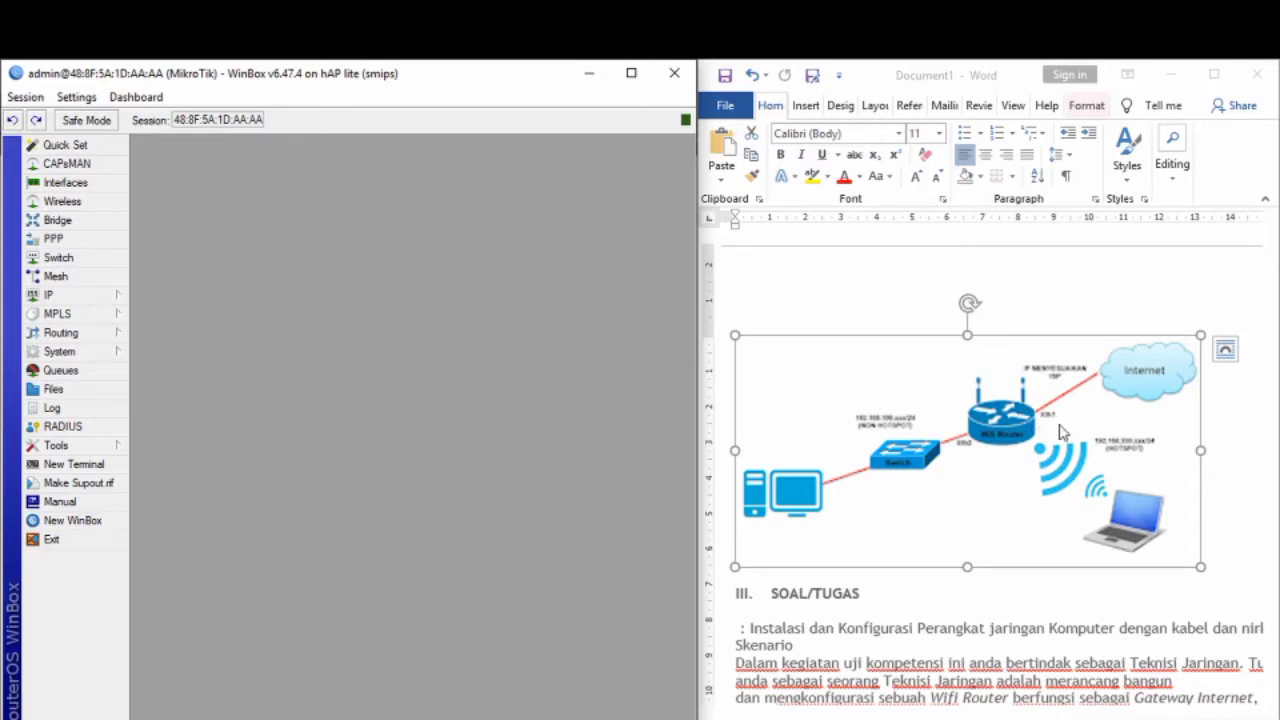
Step: Start a new wireless security profile in dynamic keys mode with WPA PSK and WPA2 PSK enabled
left_click(65, 201)
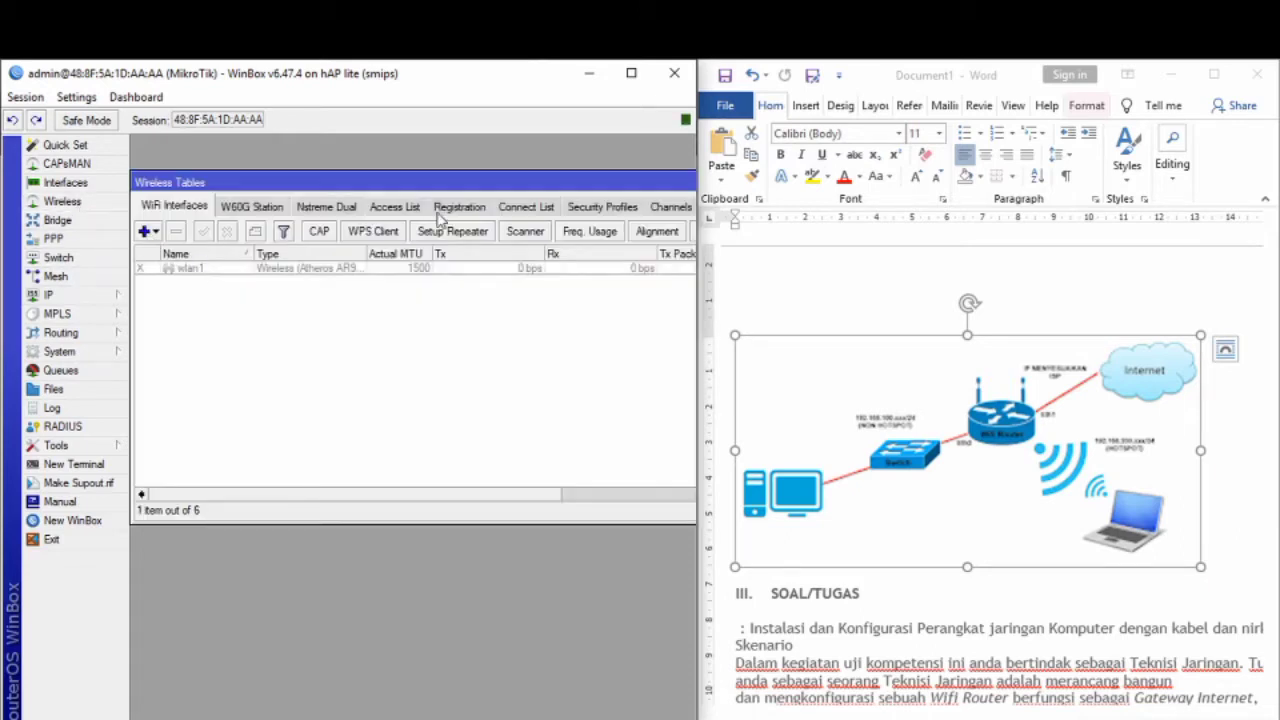
left_click(602, 207)
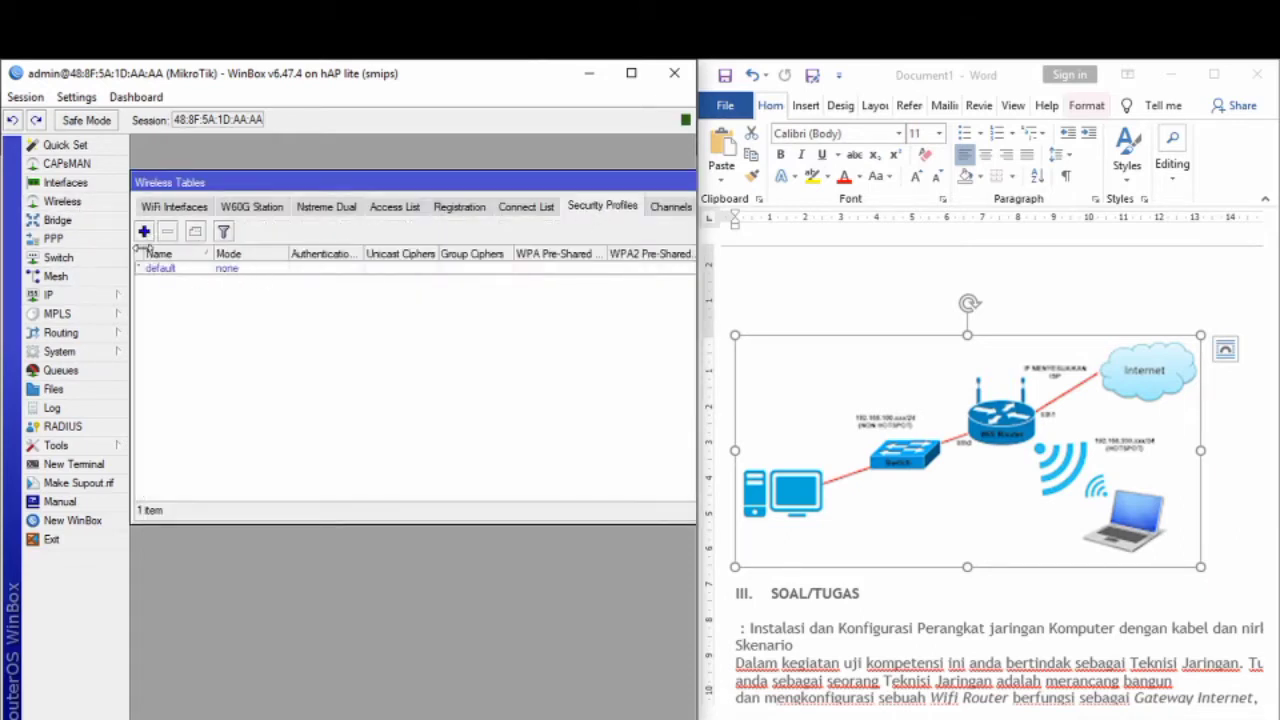
left_click(144, 232)
left_click(388, 238)
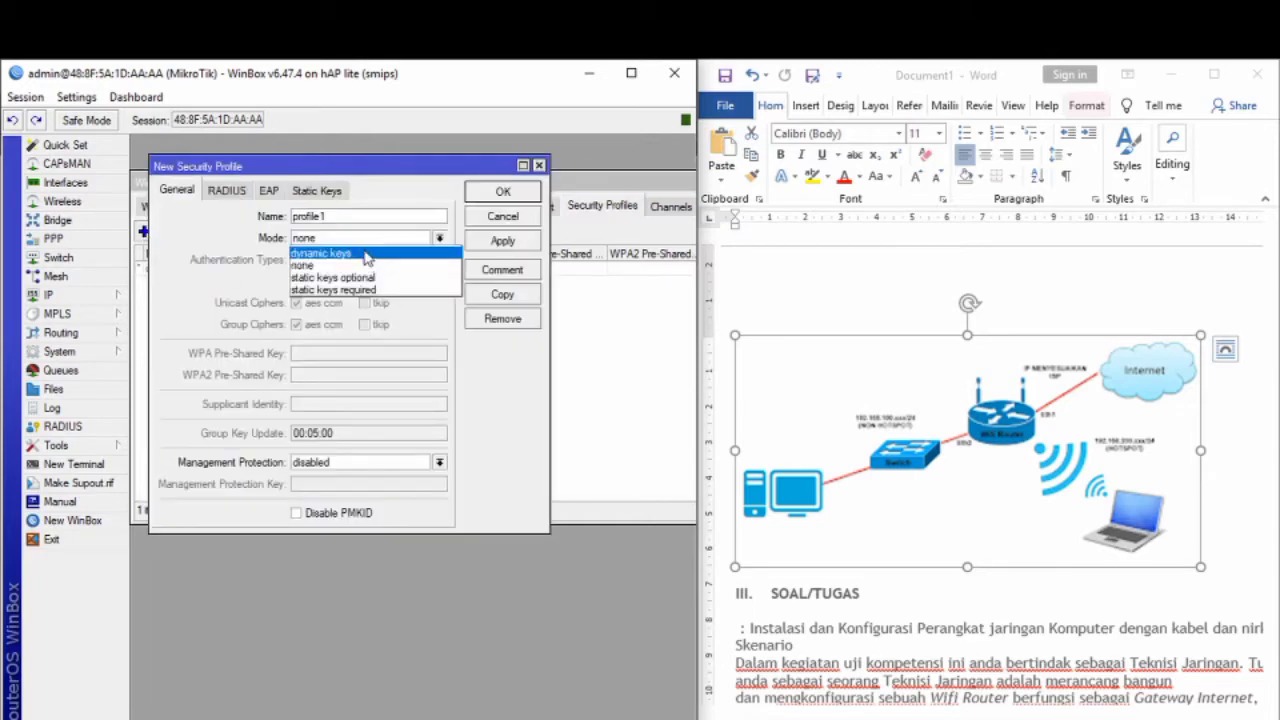
left_click(370, 252)
left_click(345, 261)
left_click(374, 259)
Step: Enter the WPA and WPA2 pre-shared keys and save profile1
left_click(344, 355)
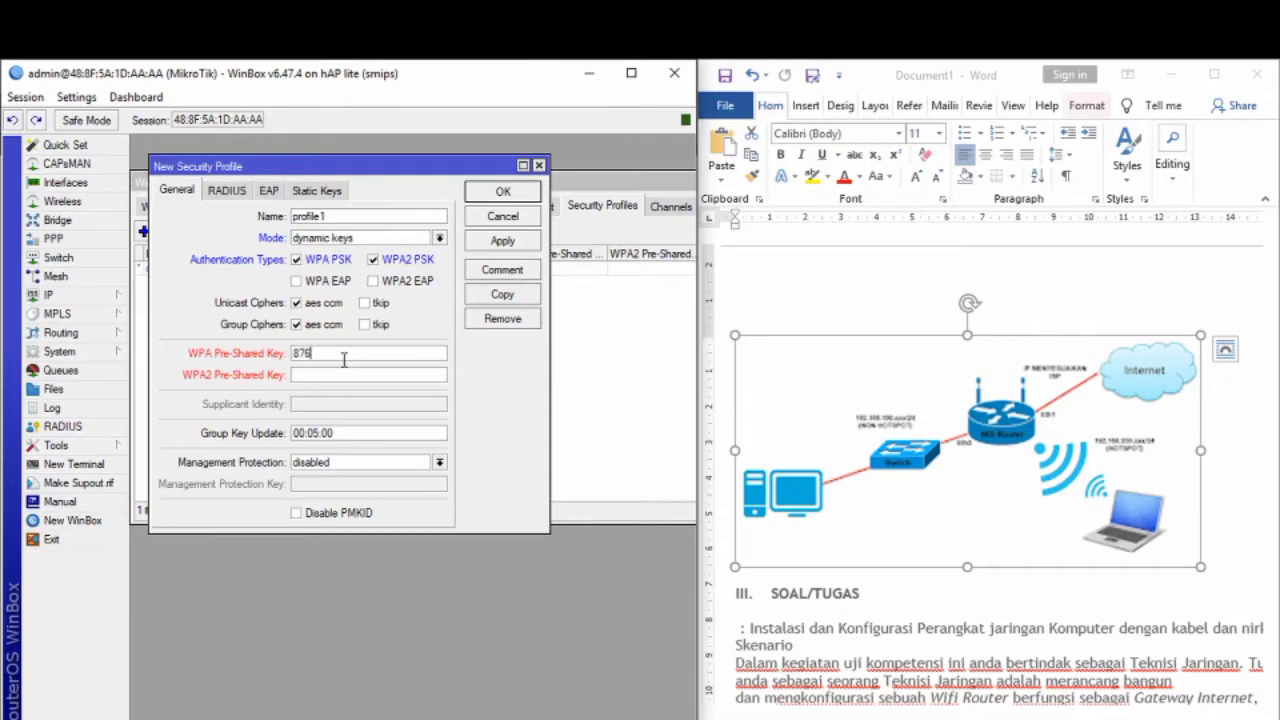
type("87654321")
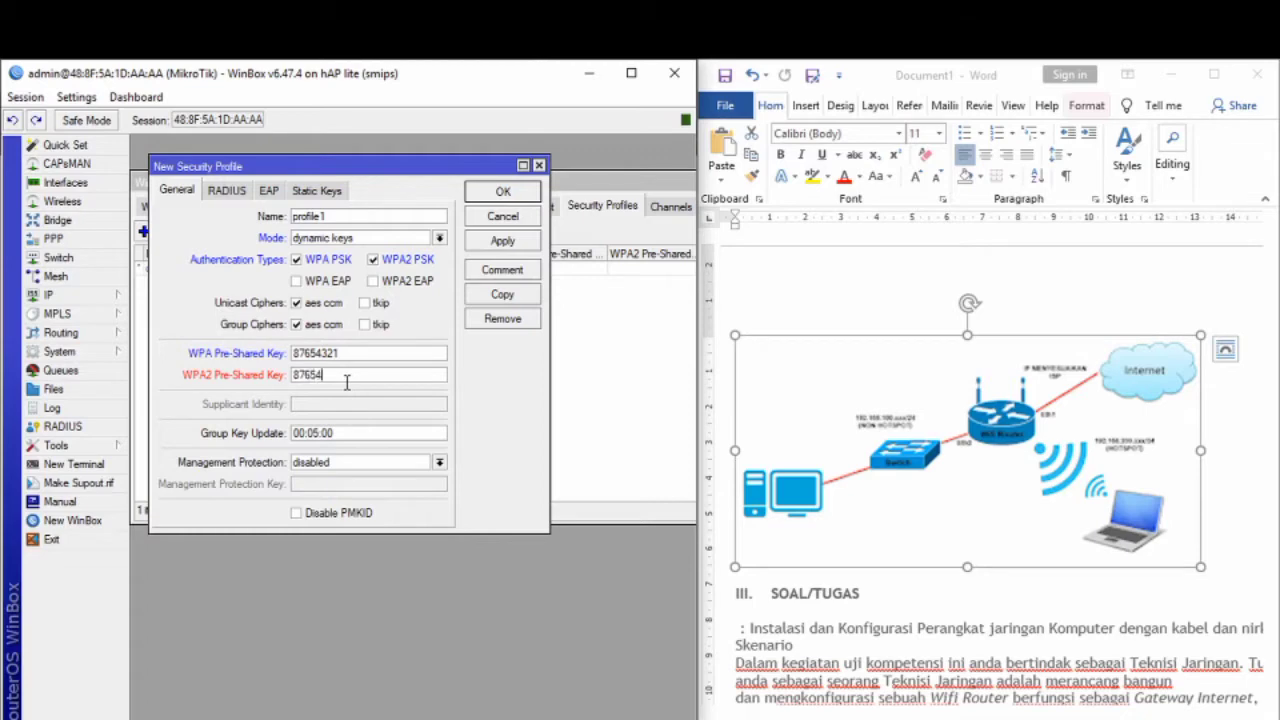
left_click(346, 380)
type("87654321")
left_click(517, 245)
left_click(508, 192)
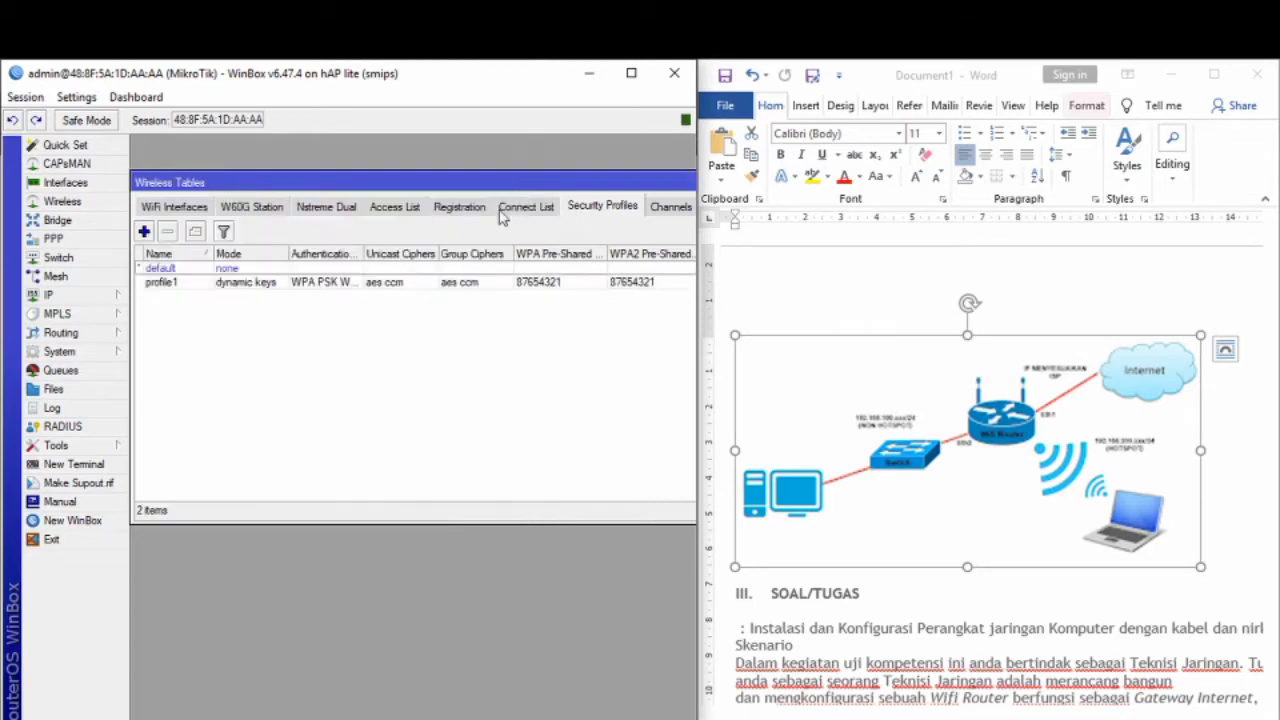
left_click(174, 208)
Step: Enable wlan1, scan for networks, and connect it to the Pppp access point
left_click(188, 270)
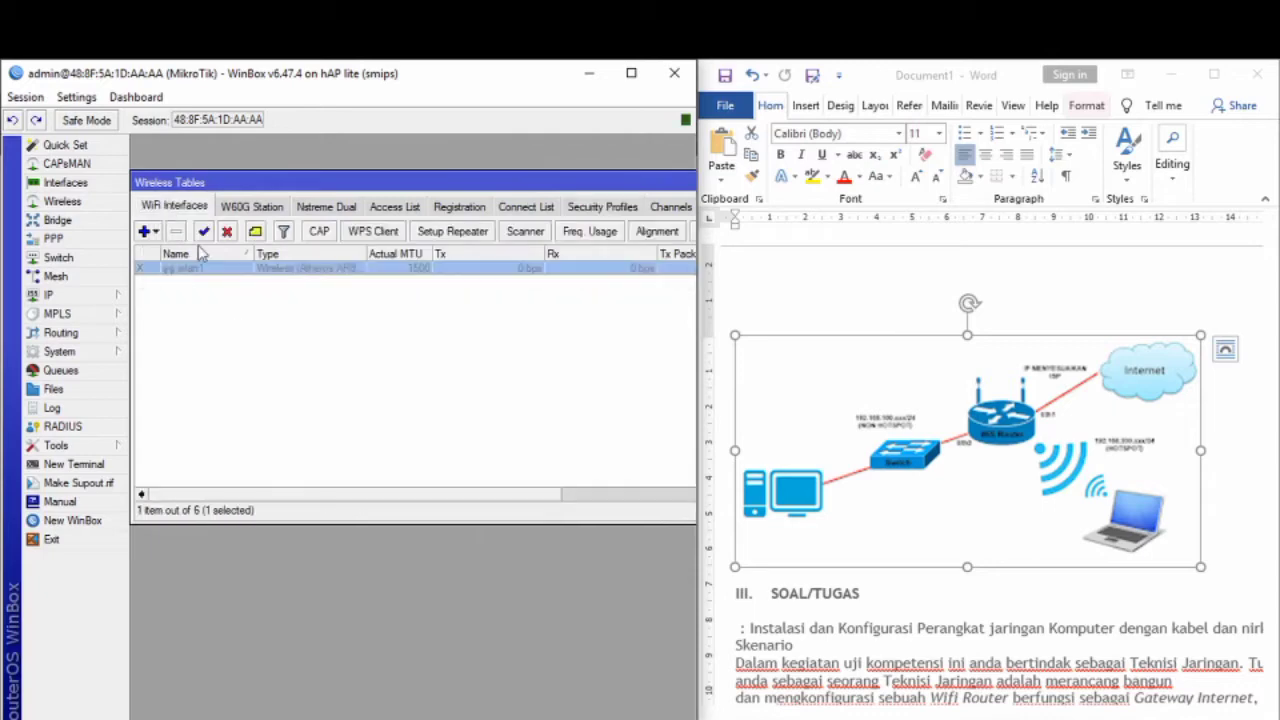
left_click(203, 231)
double_click(248, 270)
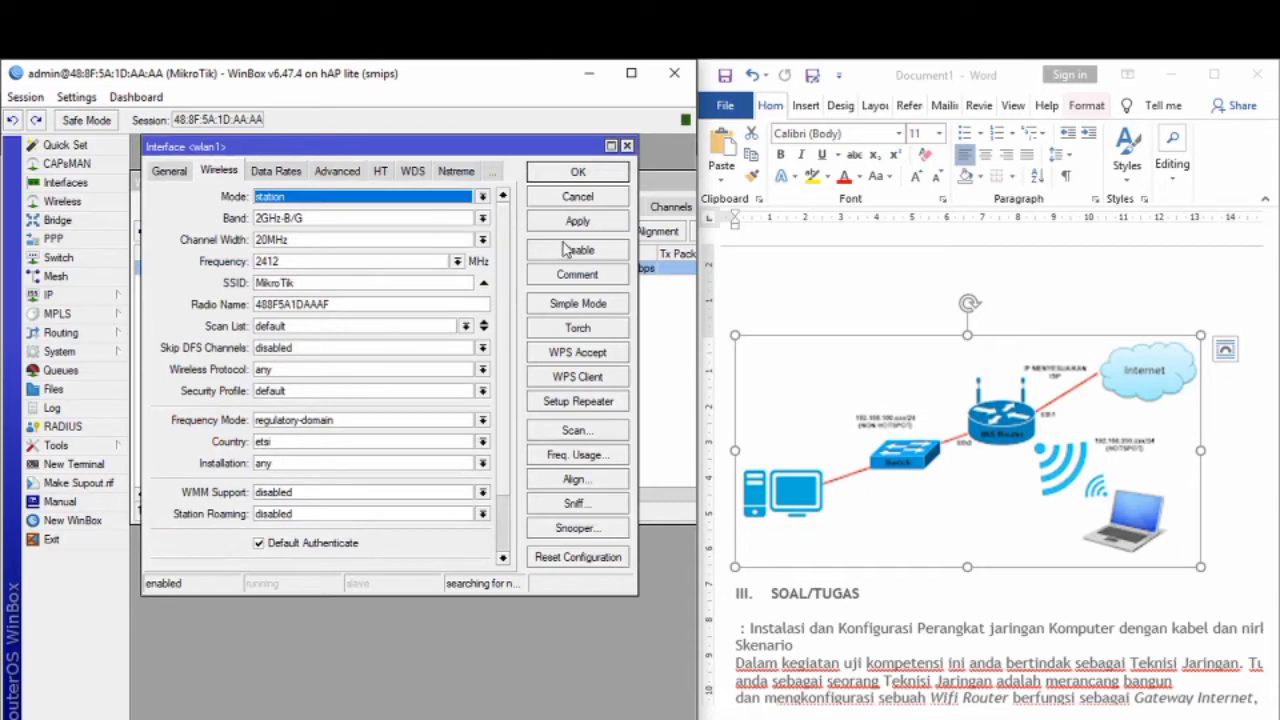
left_click(565, 437)
left_click(600, 171)
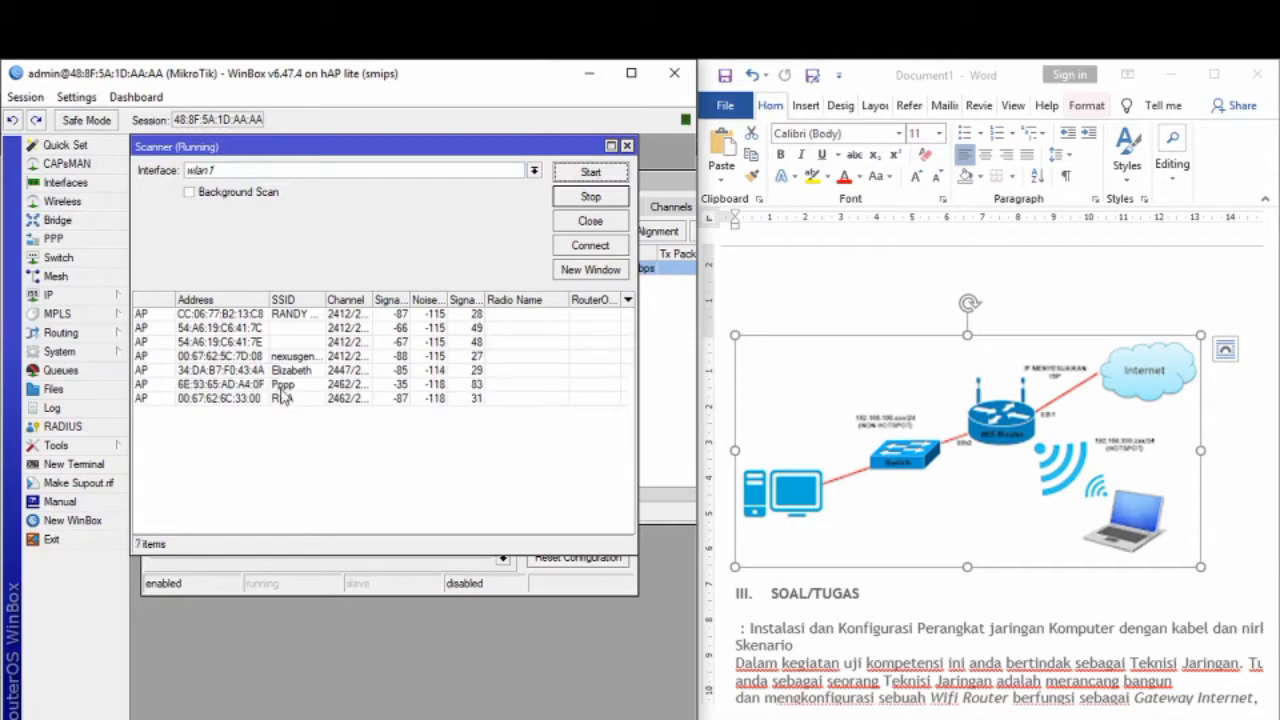
left_click(281, 387)
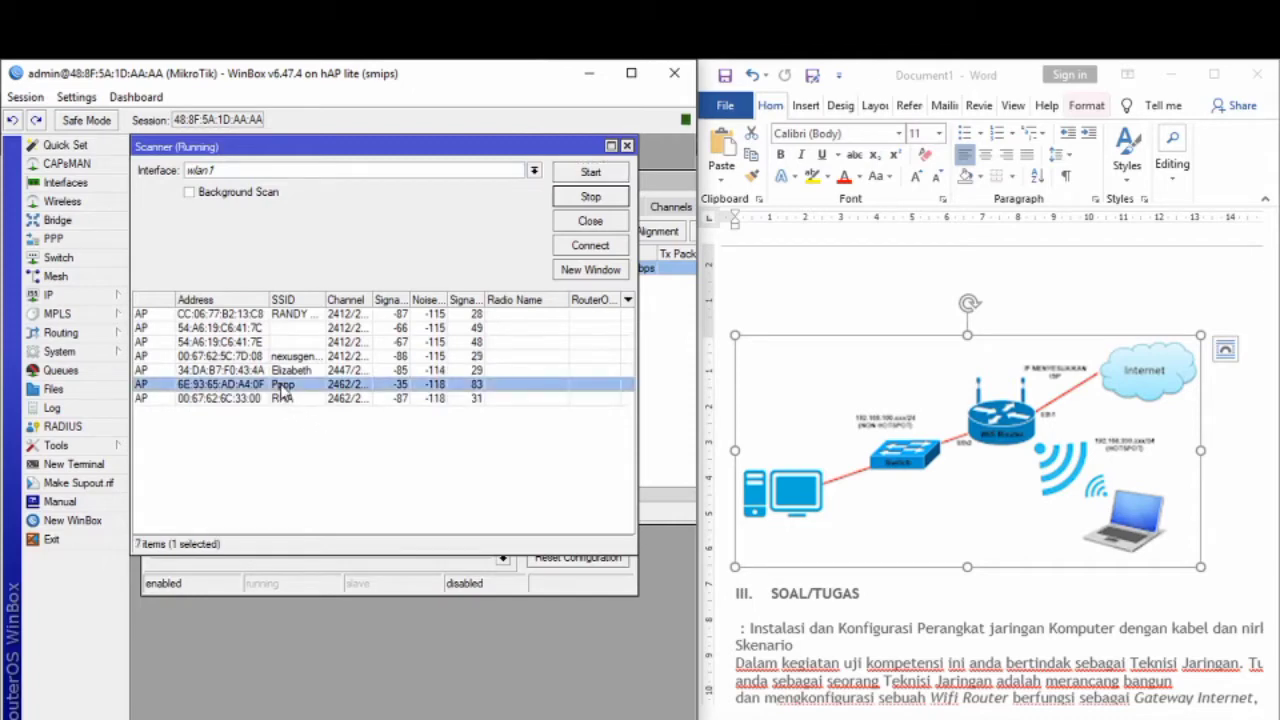
left_click(591, 254)
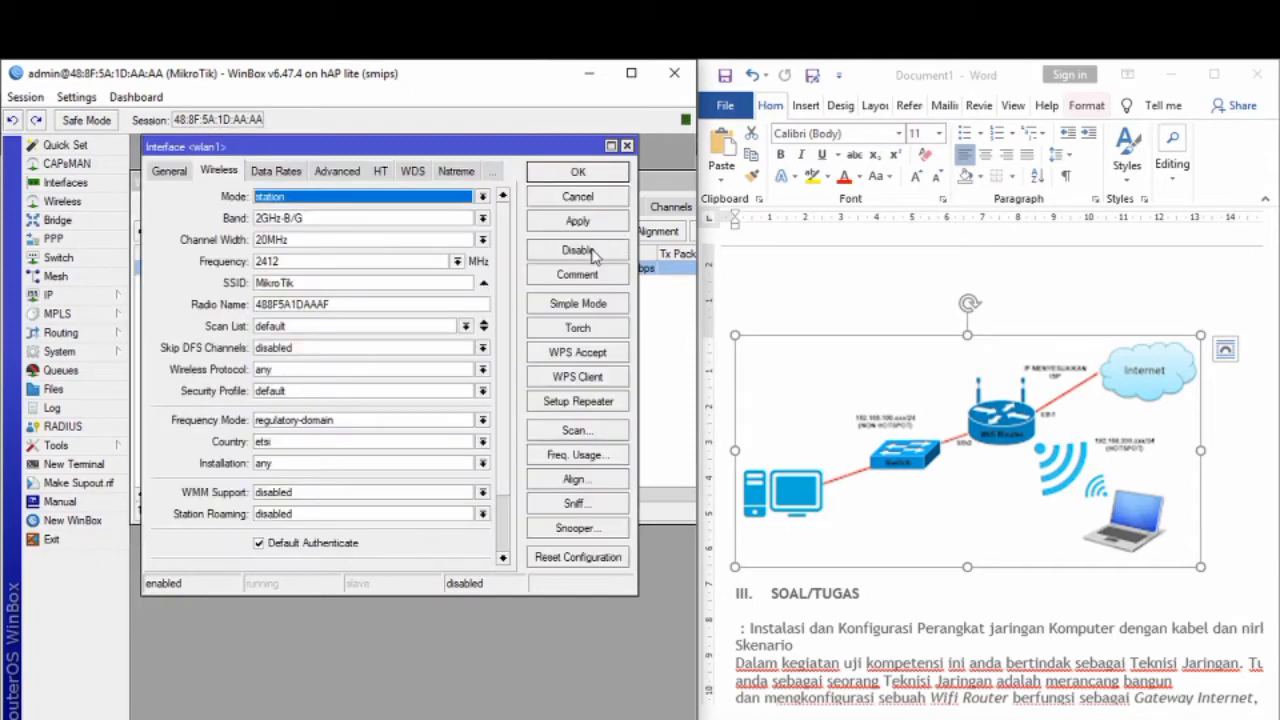
Step: Set wlan1's security profile to profile1 and save the interface settings
left_click(437, 390)
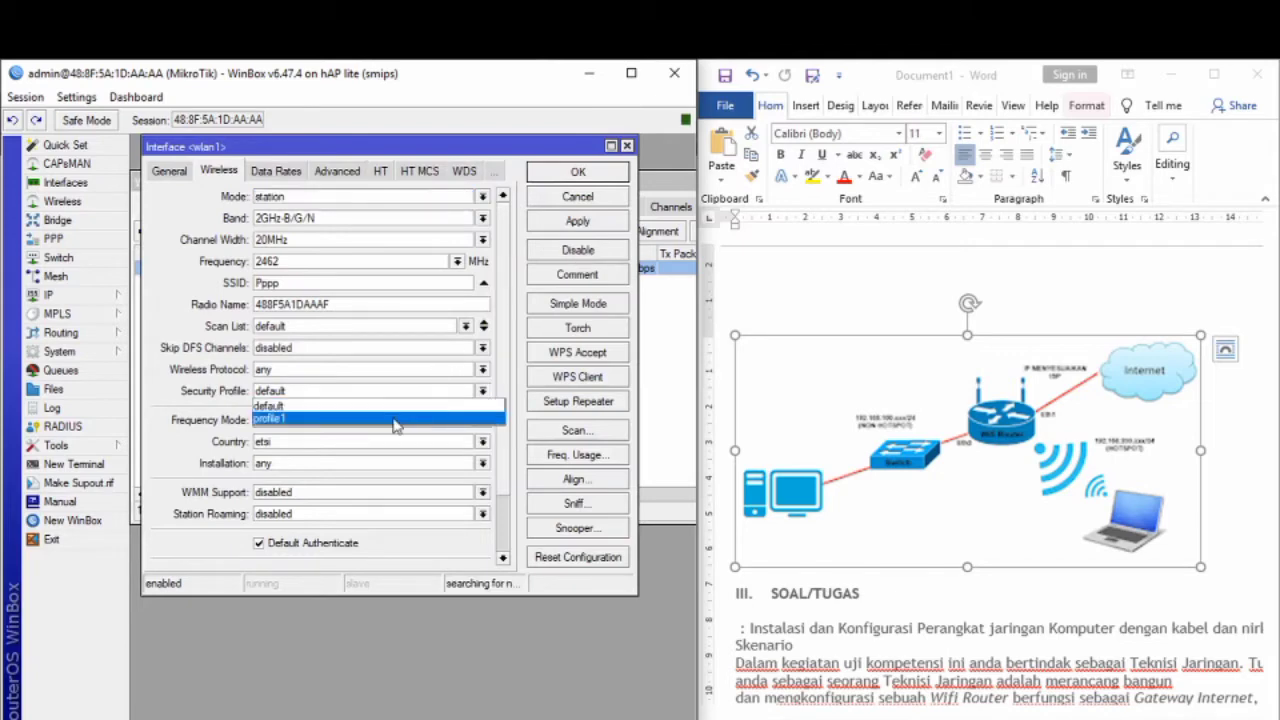
left_click(400, 420)
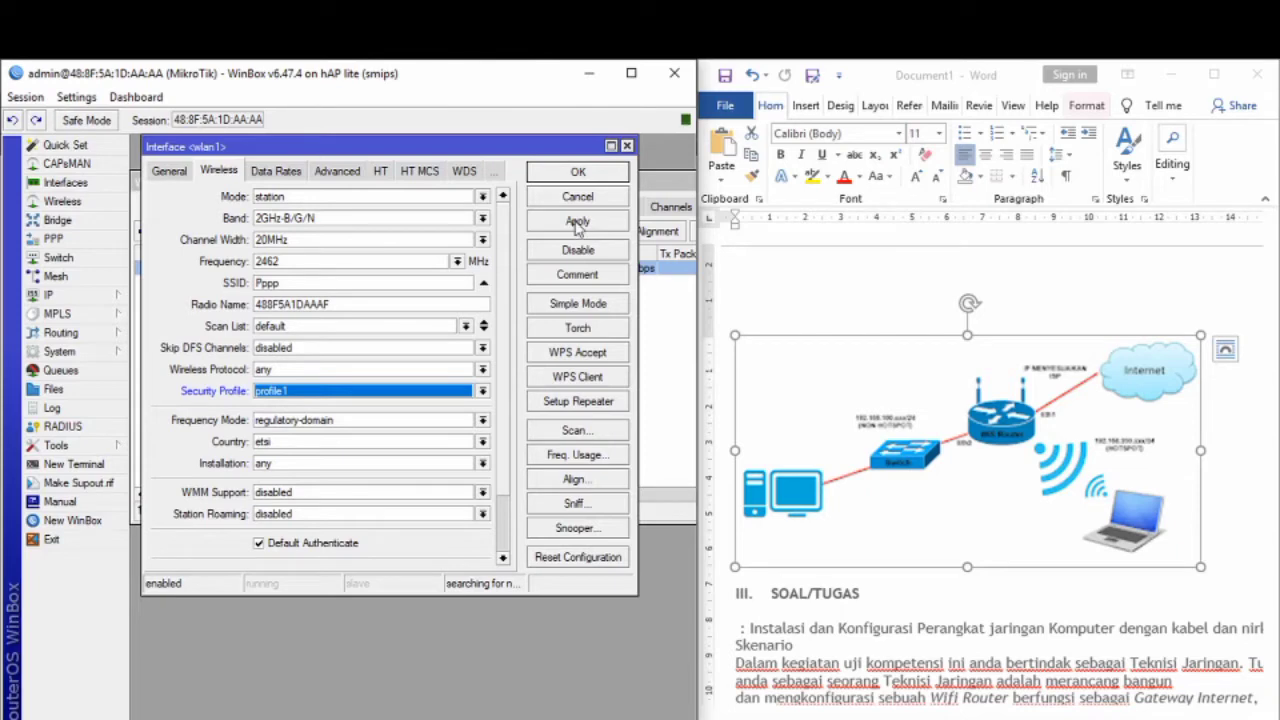
left_click(578, 221)
left_click(578, 178)
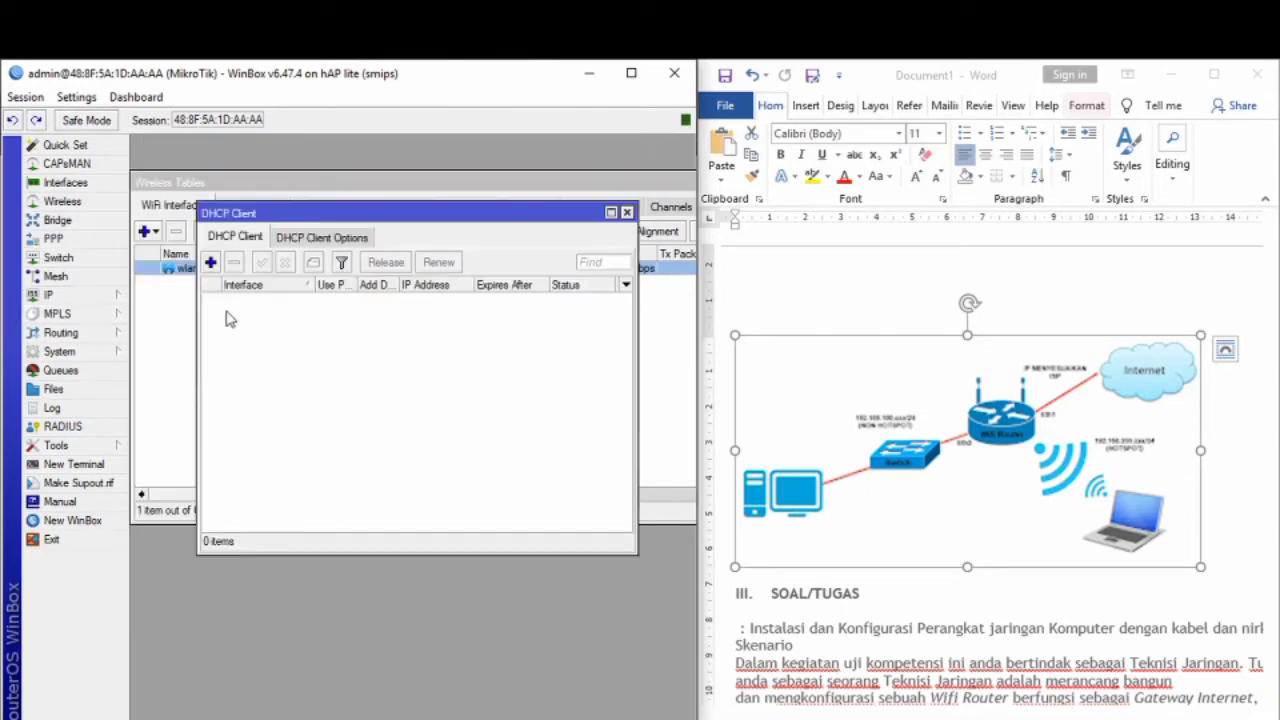
Step: Add a DHCP client on wlan1 and enable it
left_click(210, 262)
left_click(470, 364)
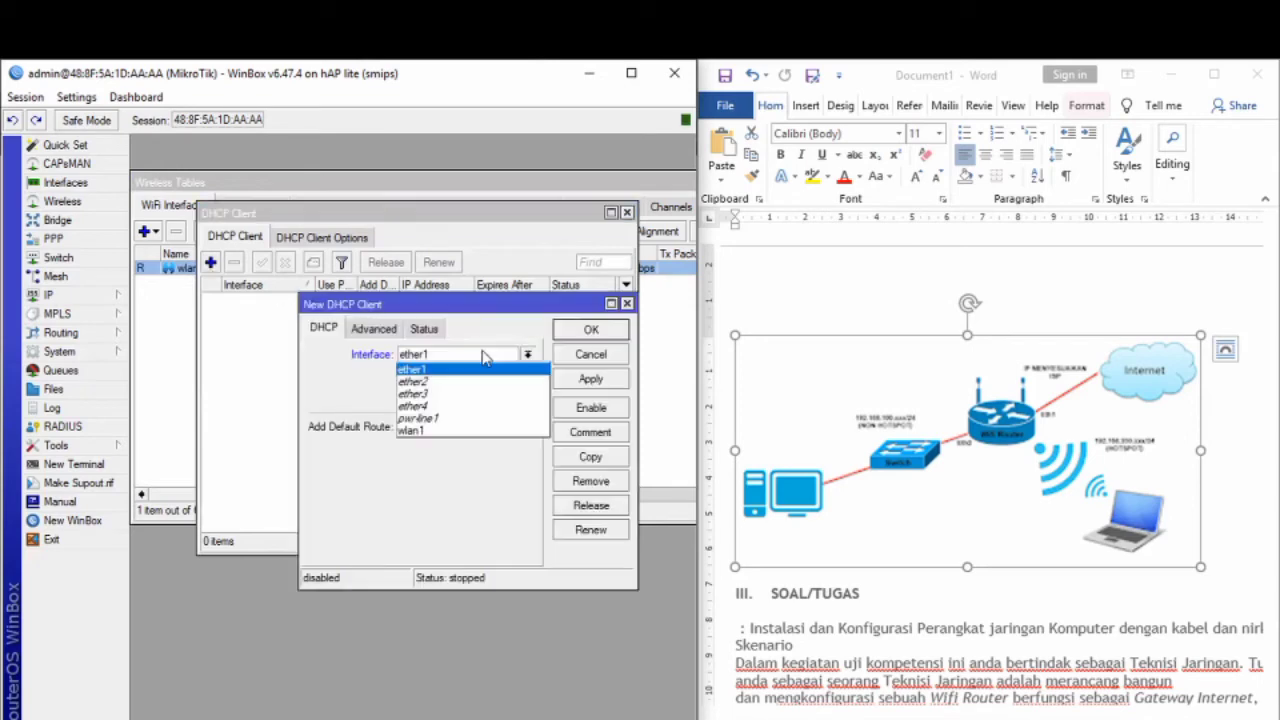
left_click(424, 436)
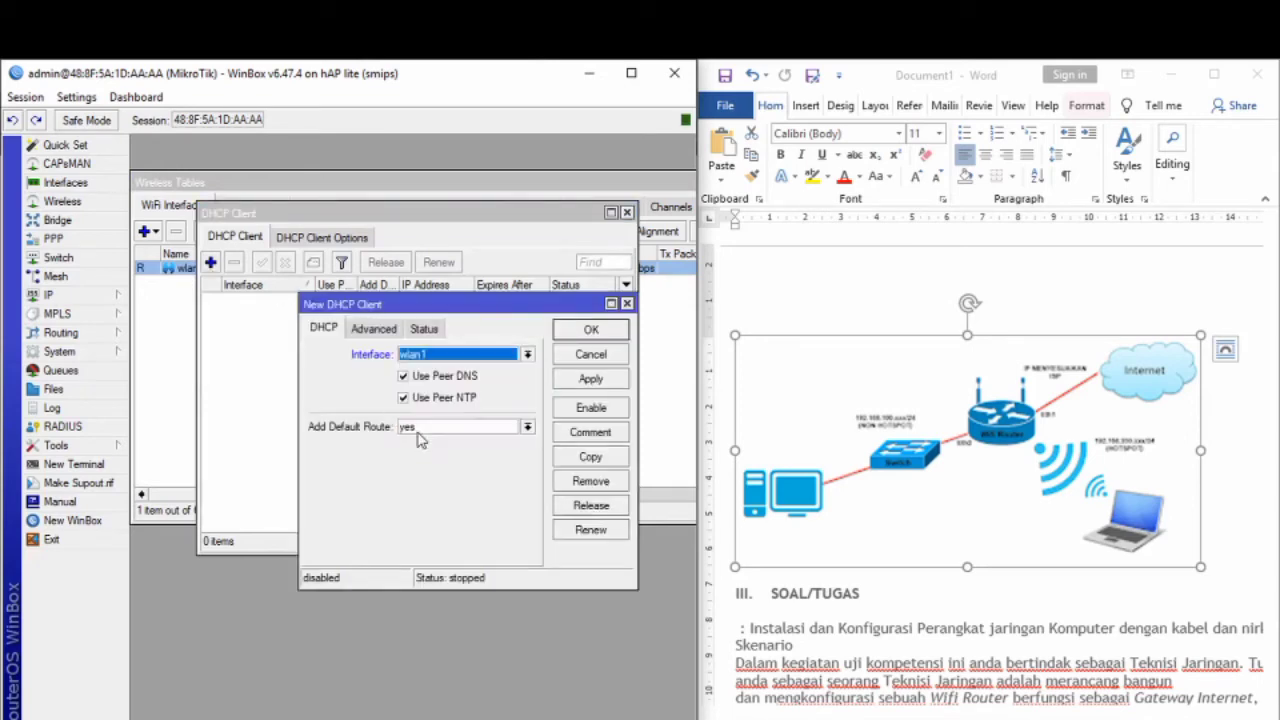
left_click(600, 385)
left_click(591, 330)
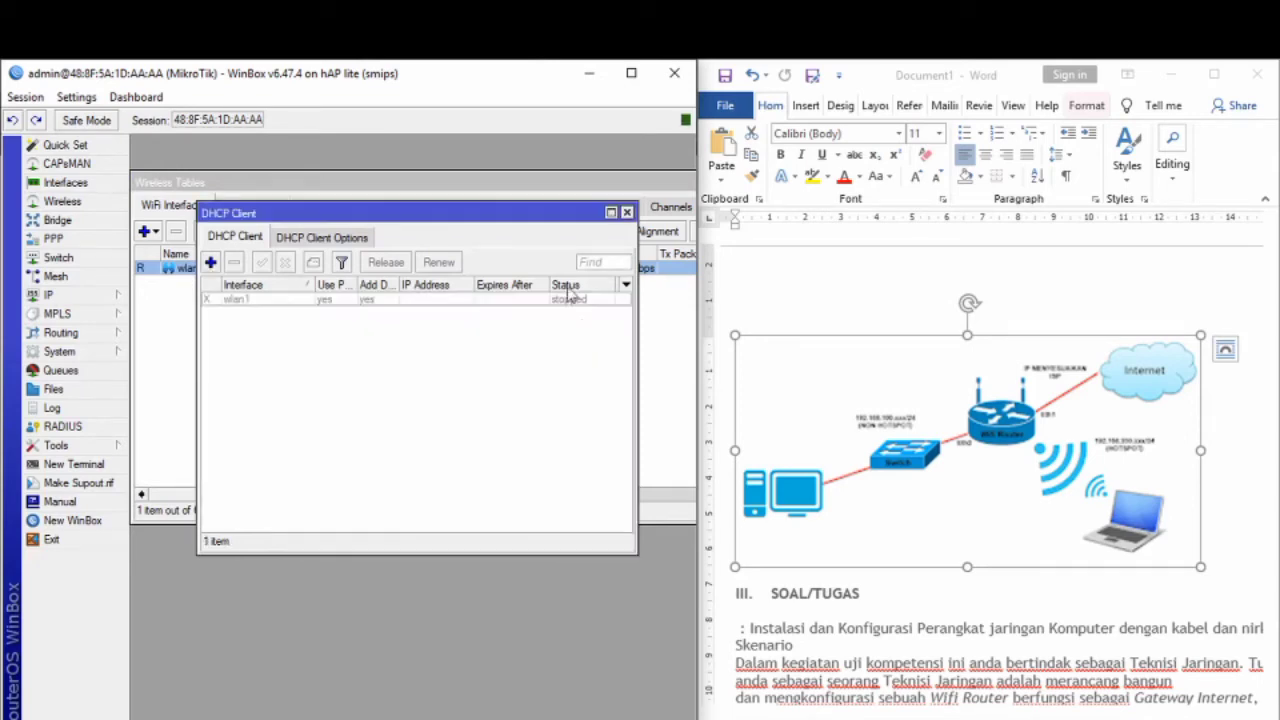
left_click(409, 299)
left_click(262, 262)
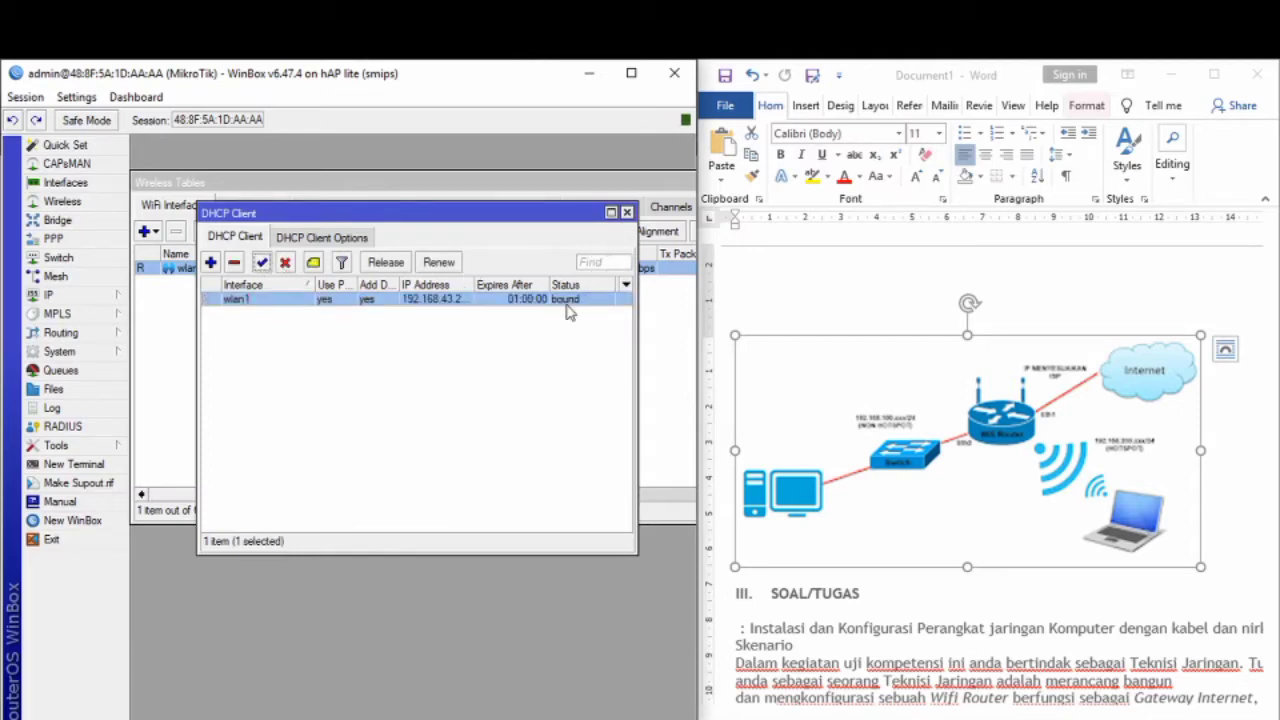
Step: Close the DHCP Client and Wireless Tables windows
left_click(627, 213)
left_click_drag(610, 187, 254, 184)
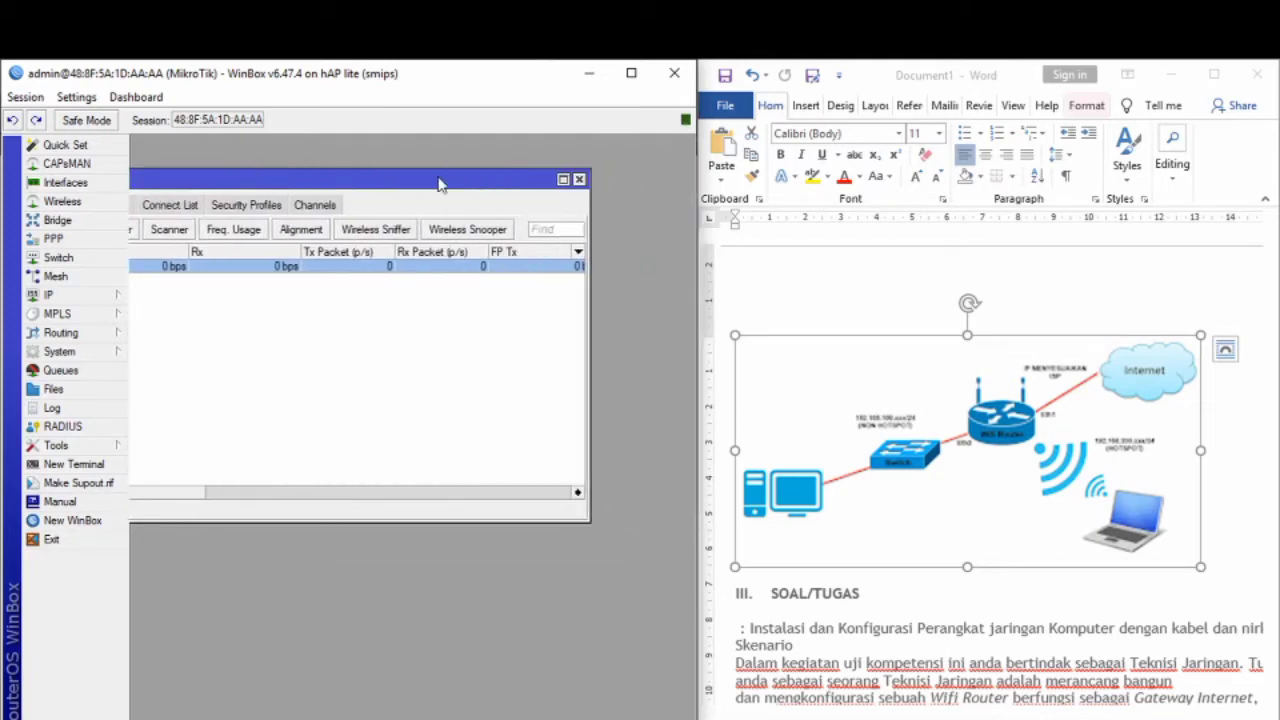
left_click(579, 180)
scroll(818, 358, "down", 8)
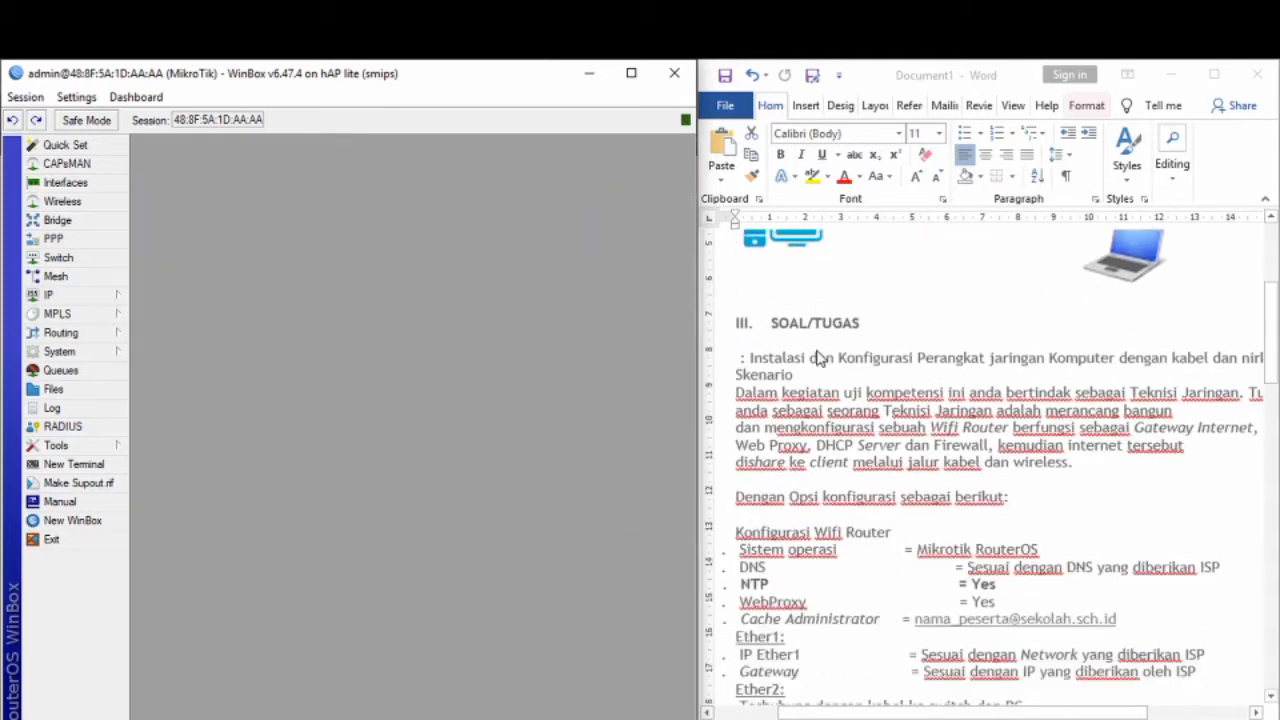
scroll(818, 358, "down", 2)
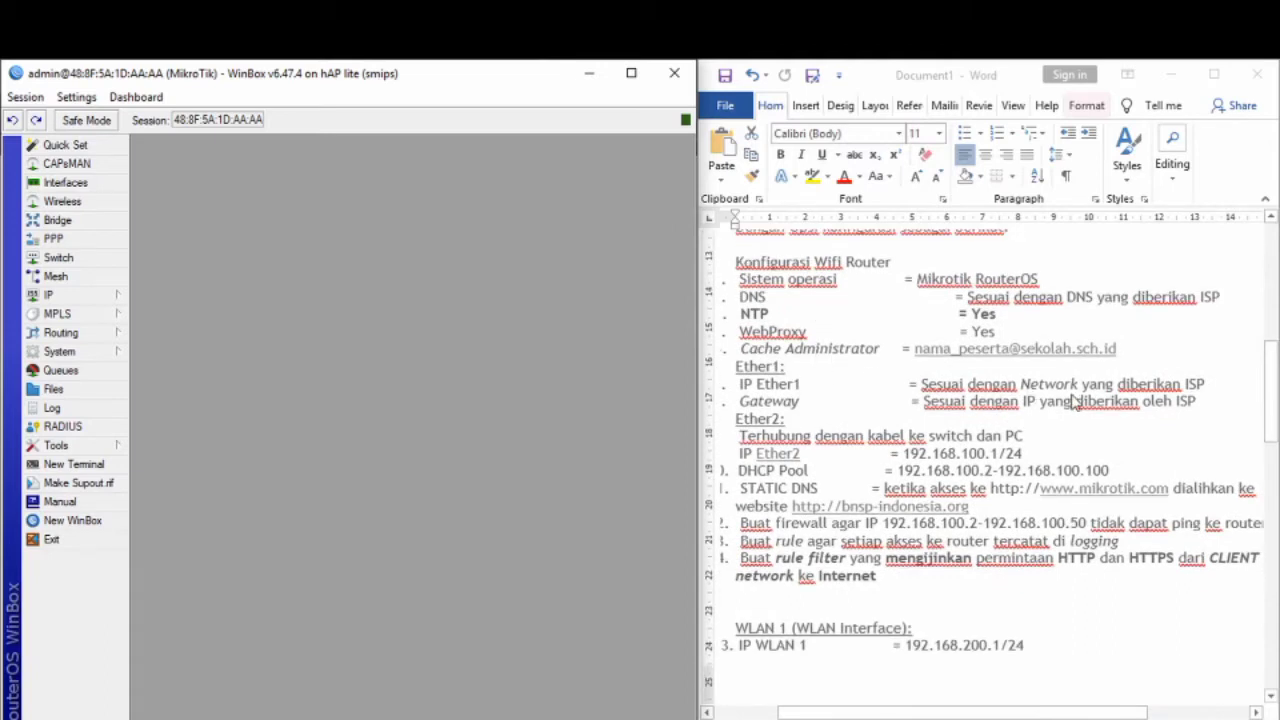
Step: Add the address 192.168.1.10/24 on ether1 and close the address list
left_click(55, 295)
left_click(163, 336)
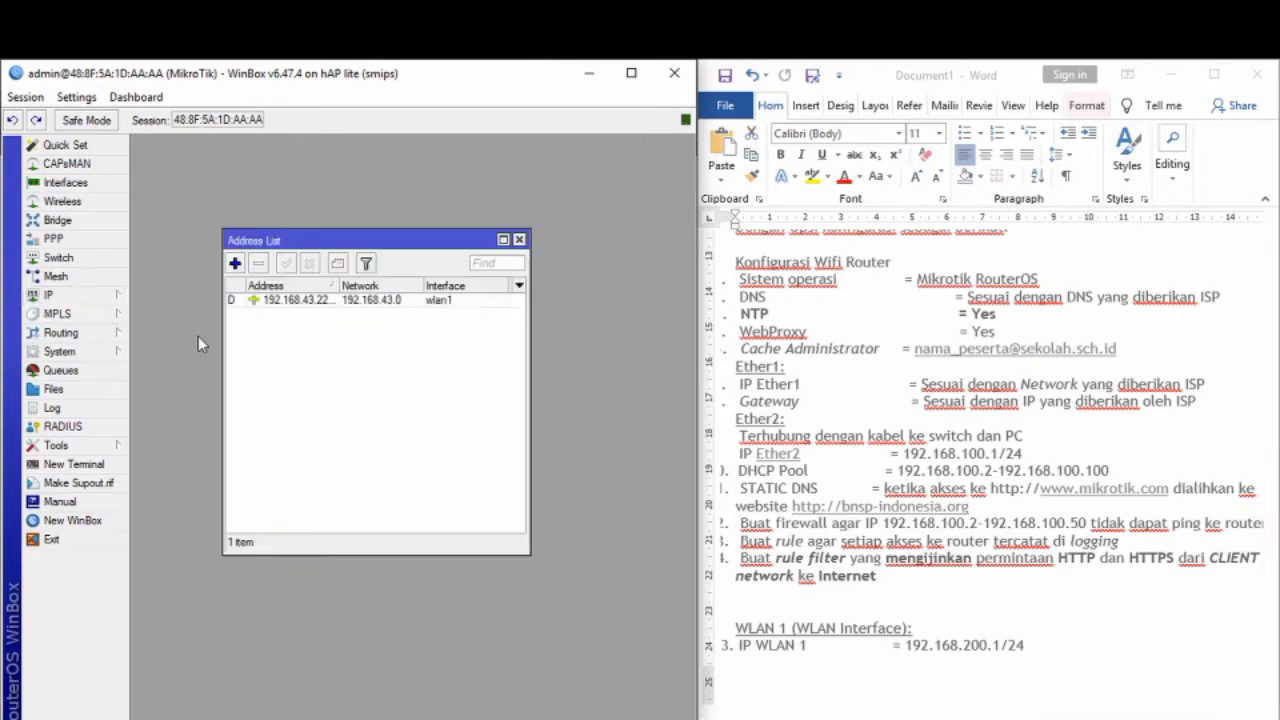
left_click(235, 264)
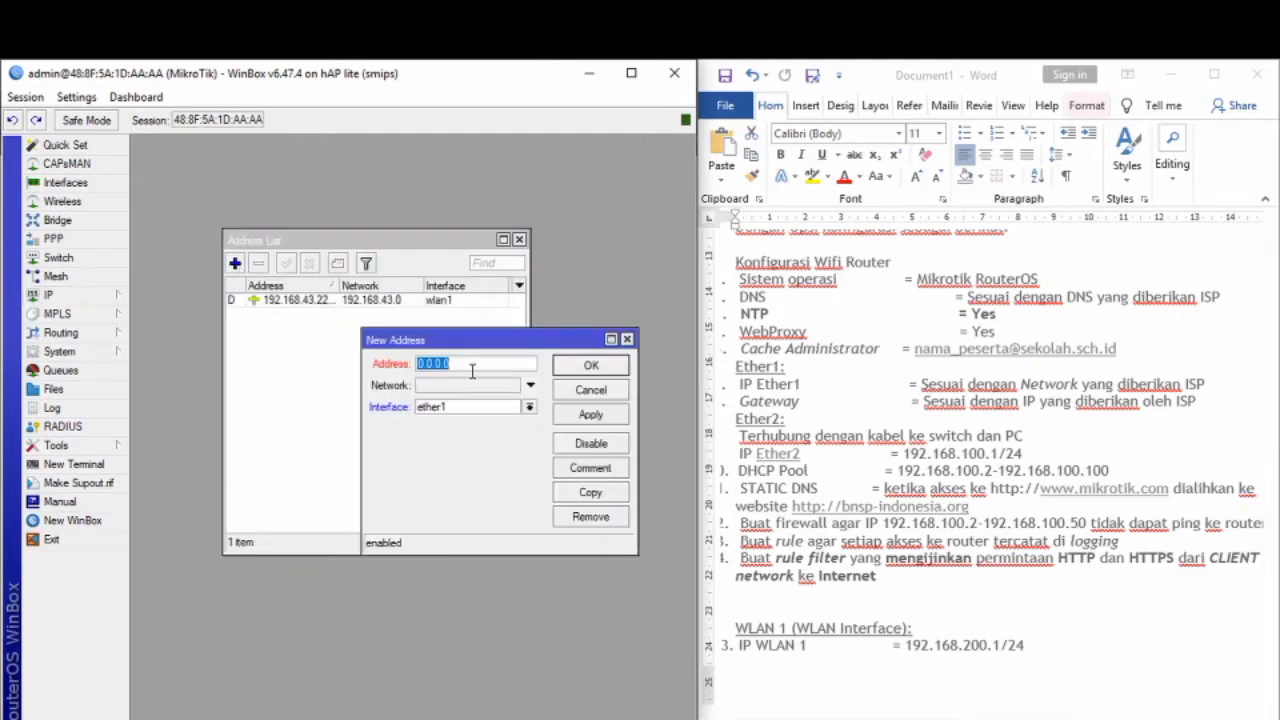
type("192.168.1.10/24")
left_click(600, 416)
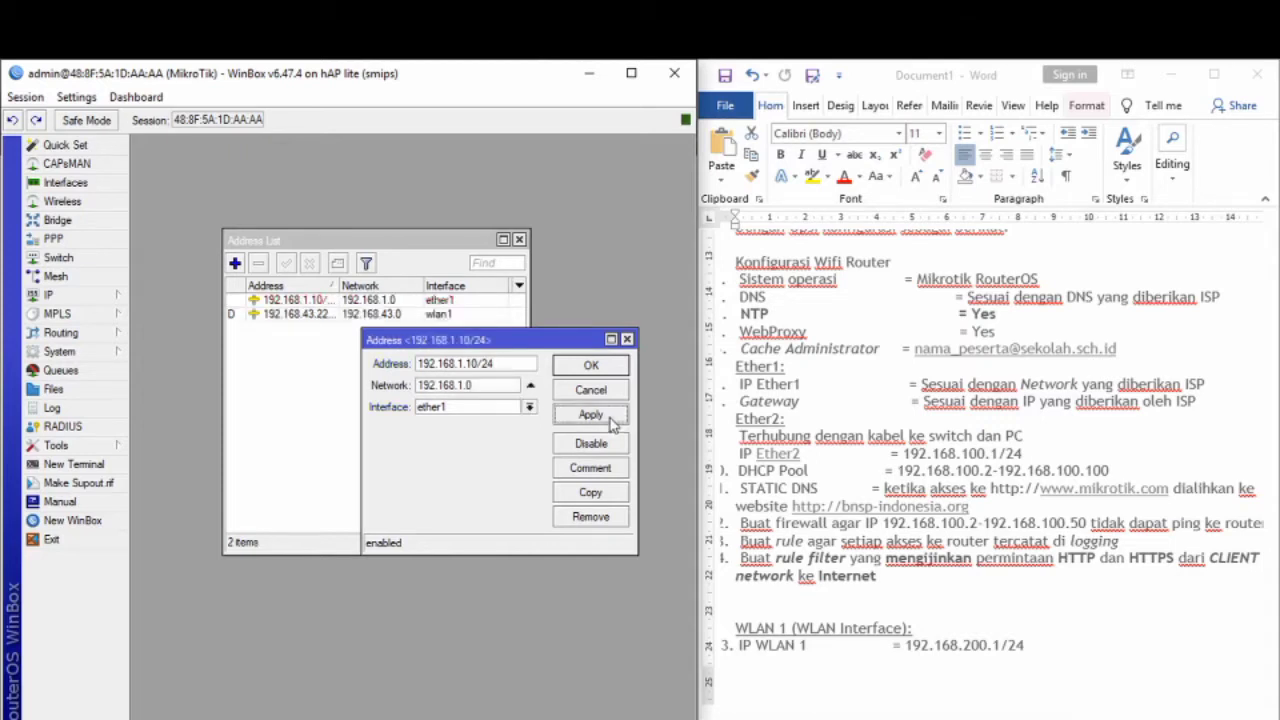
left_click(603, 372)
left_click(519, 241)
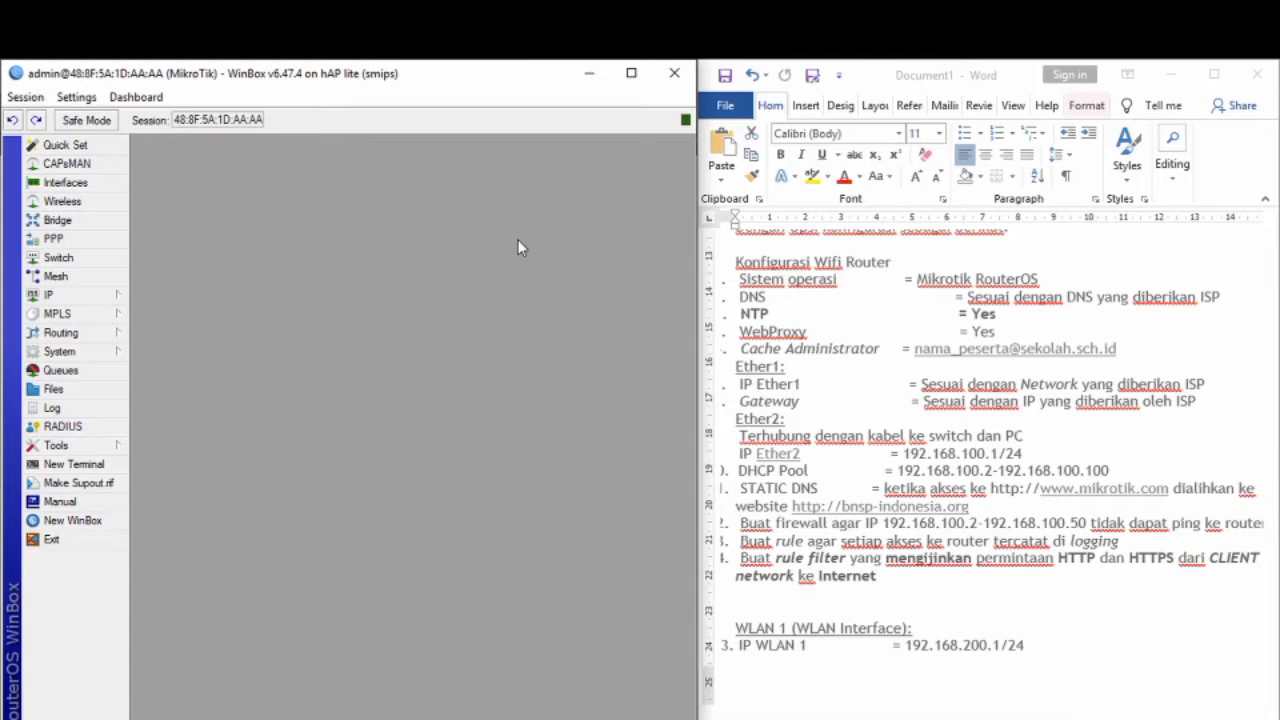
Step: Run the DHCP Setup wizard on ether1, accepting the 192.168.1.0/24 space, range and gateway
left_click(86, 300)
left_click(212, 412)
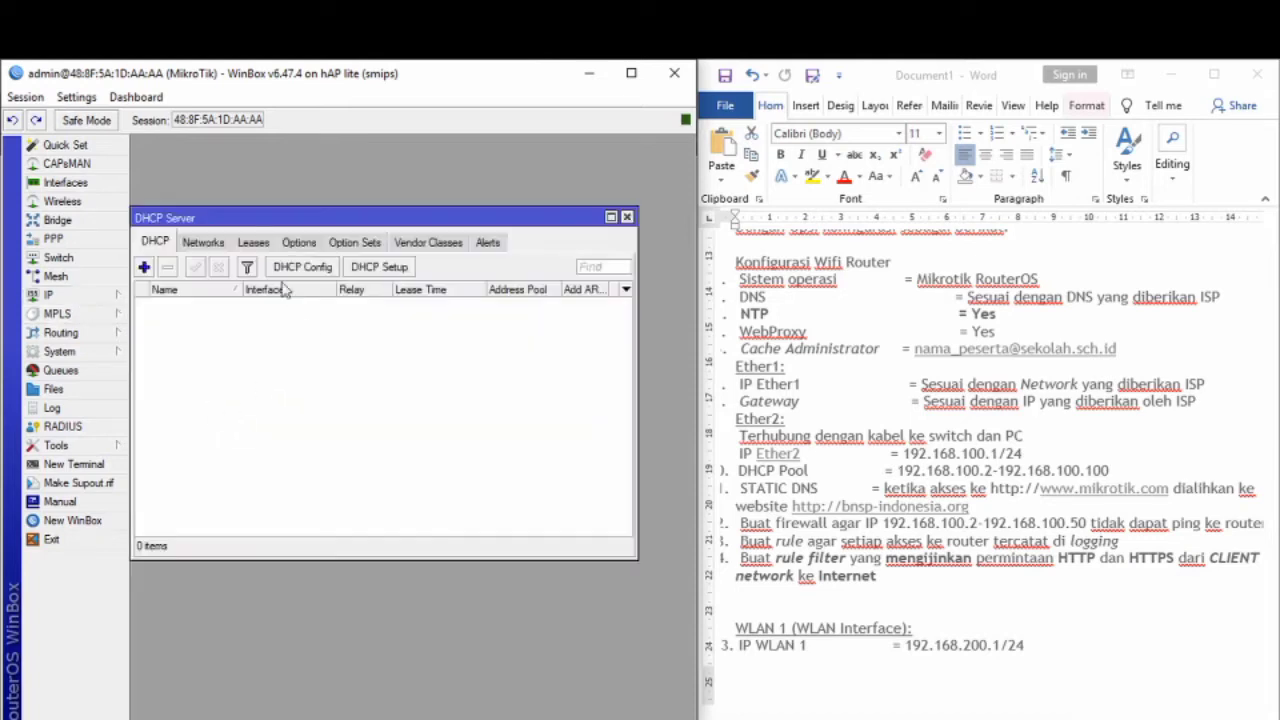
left_click(384, 270)
left_click(558, 487)
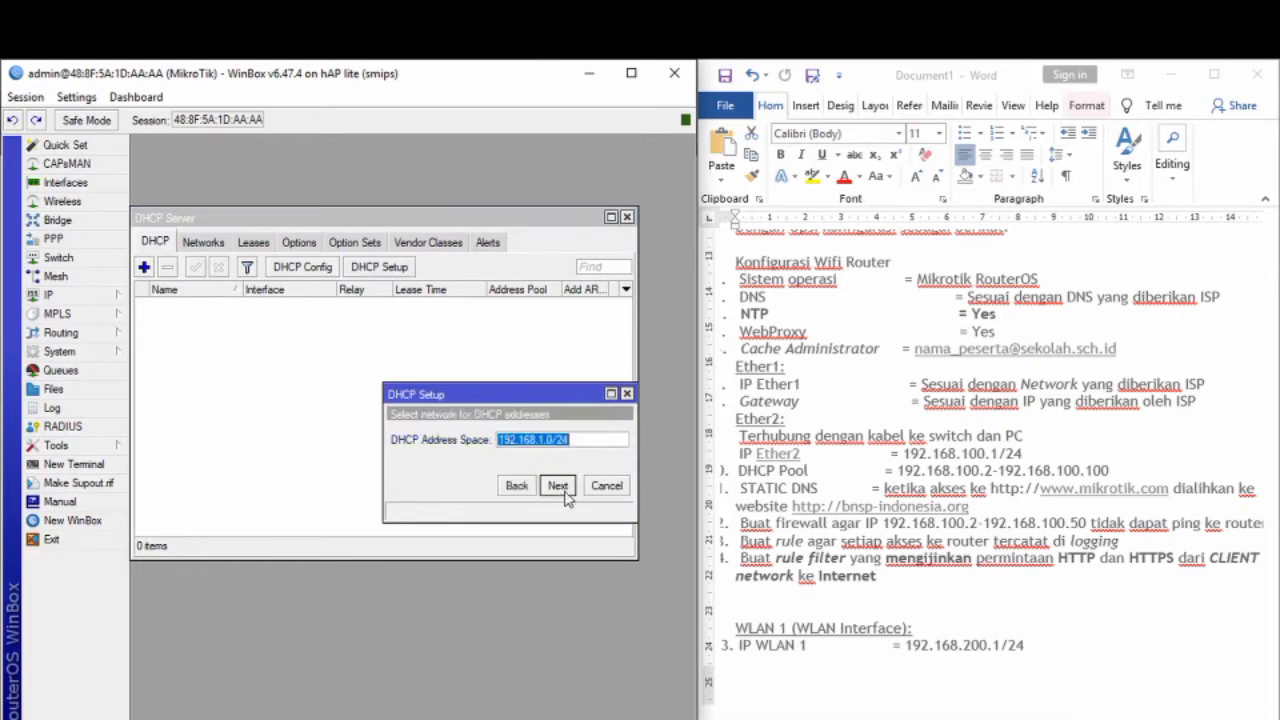
left_click(558, 487)
left_click(558, 487)
left_click(560, 488)
left_click(560, 488)
left_click(558, 487)
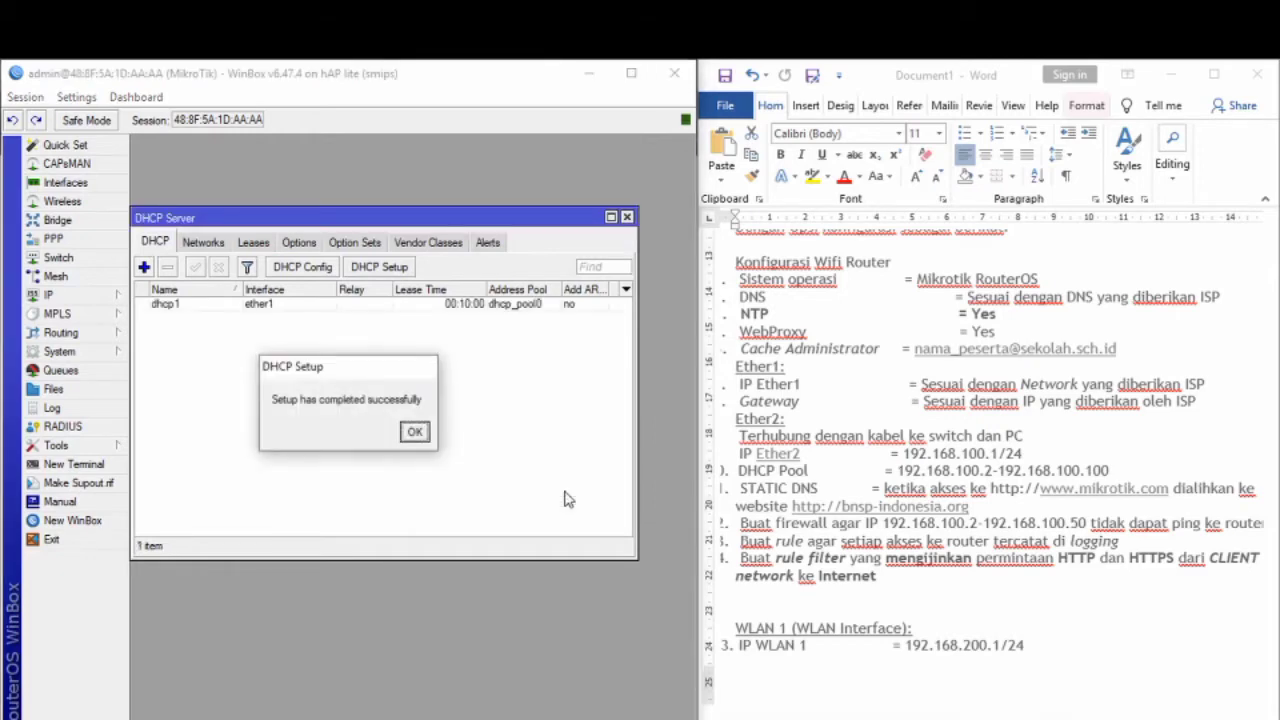
left_click(414, 432)
left_click(627, 217)
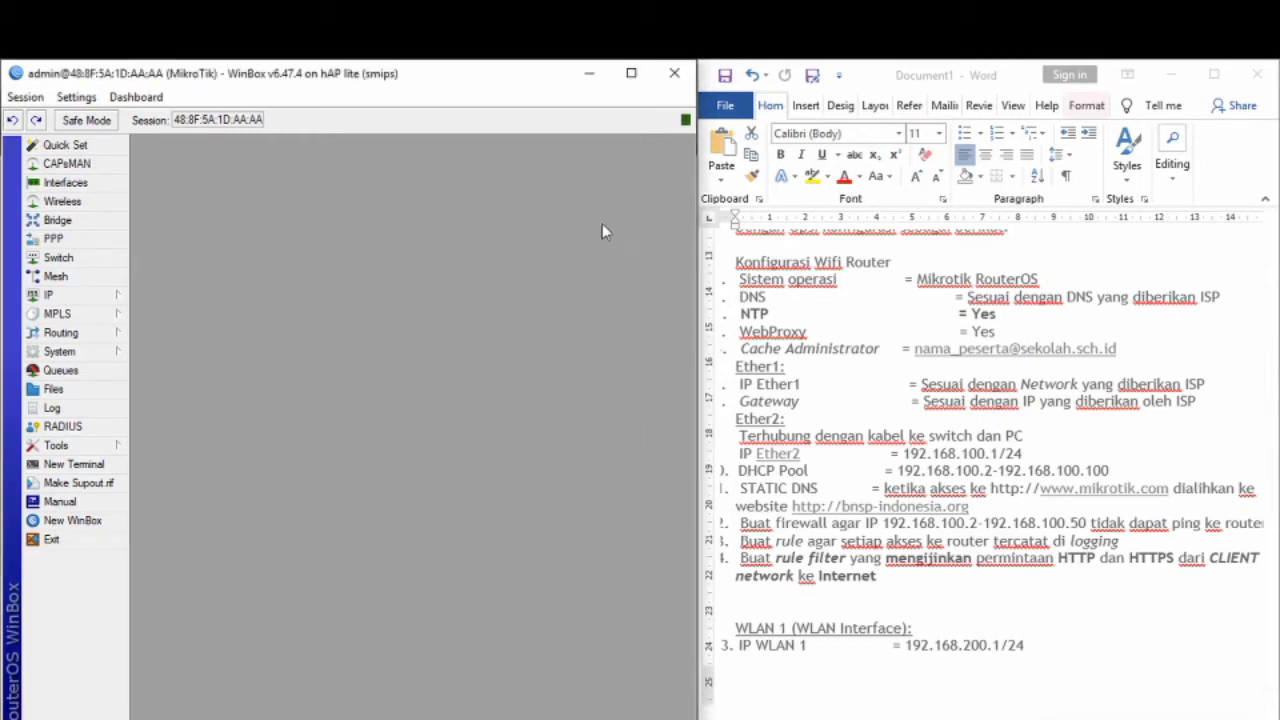
Step: In IP > DNS, add two static server rows and clear the first one's 0.0.0.0
left_click(65, 297)
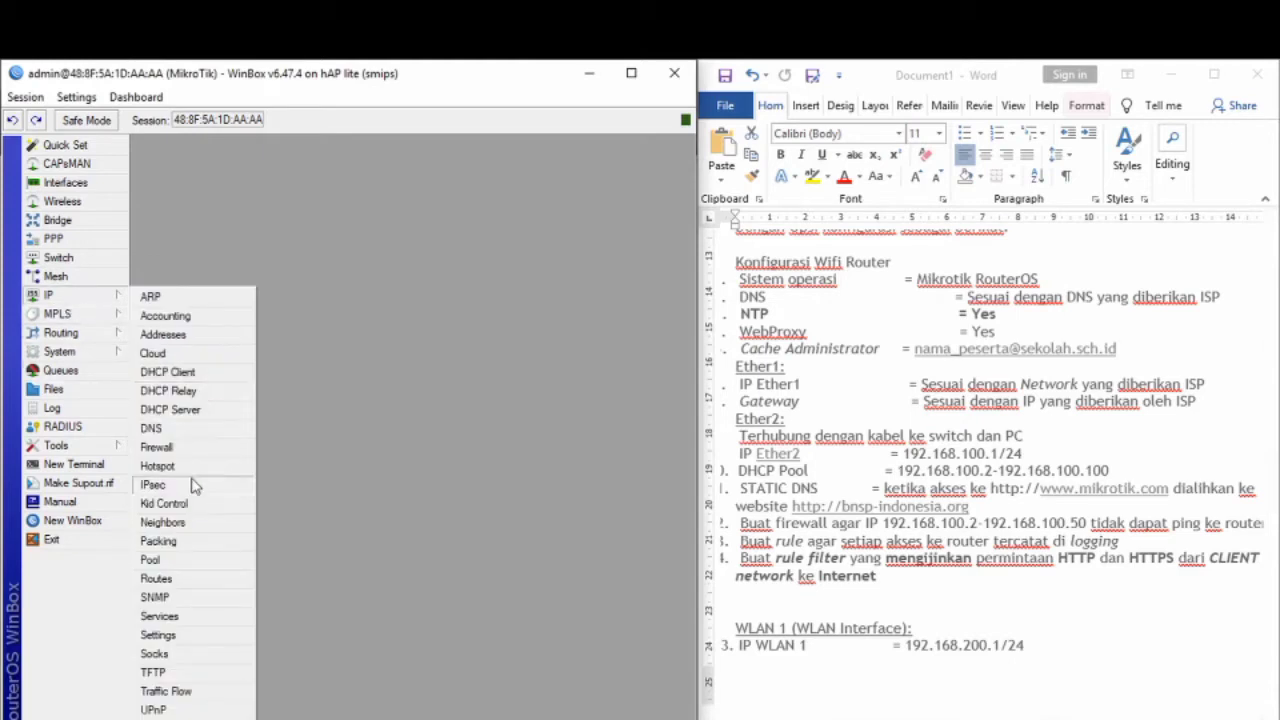
left_click(196, 432)
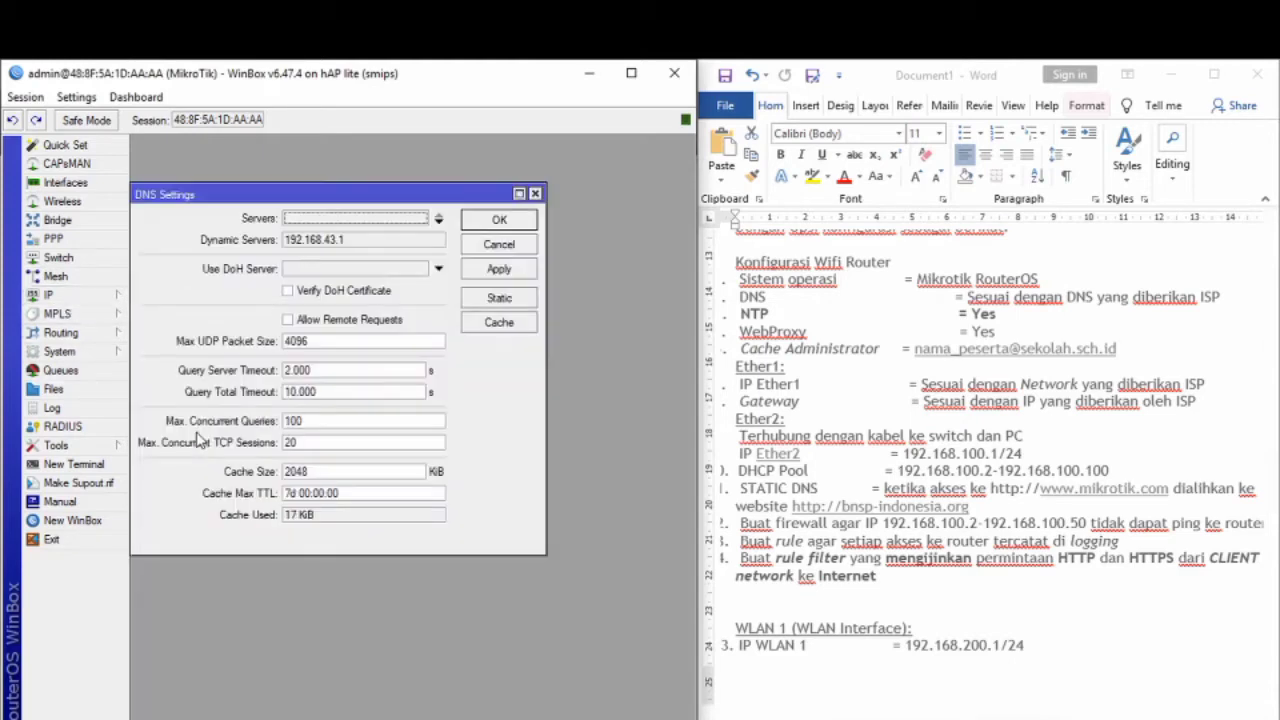
left_click(439, 221)
left_click(439, 222)
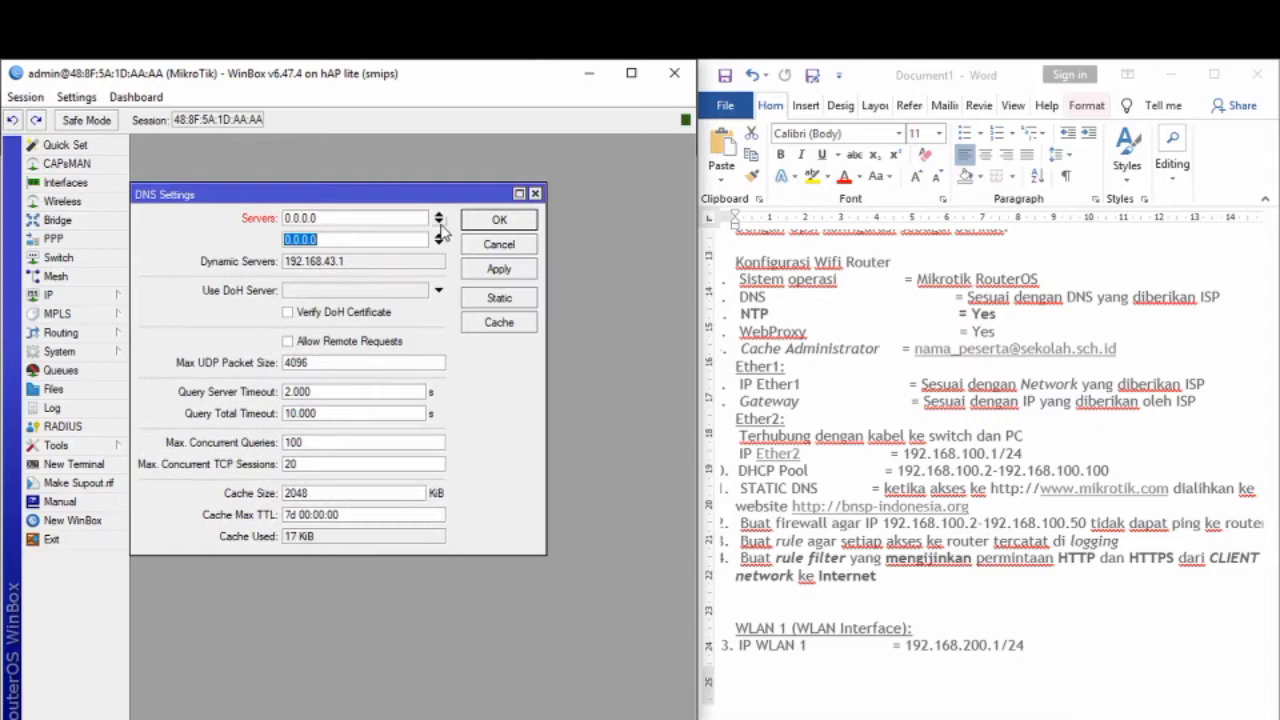
left_click(333, 218)
double_click(333, 218)
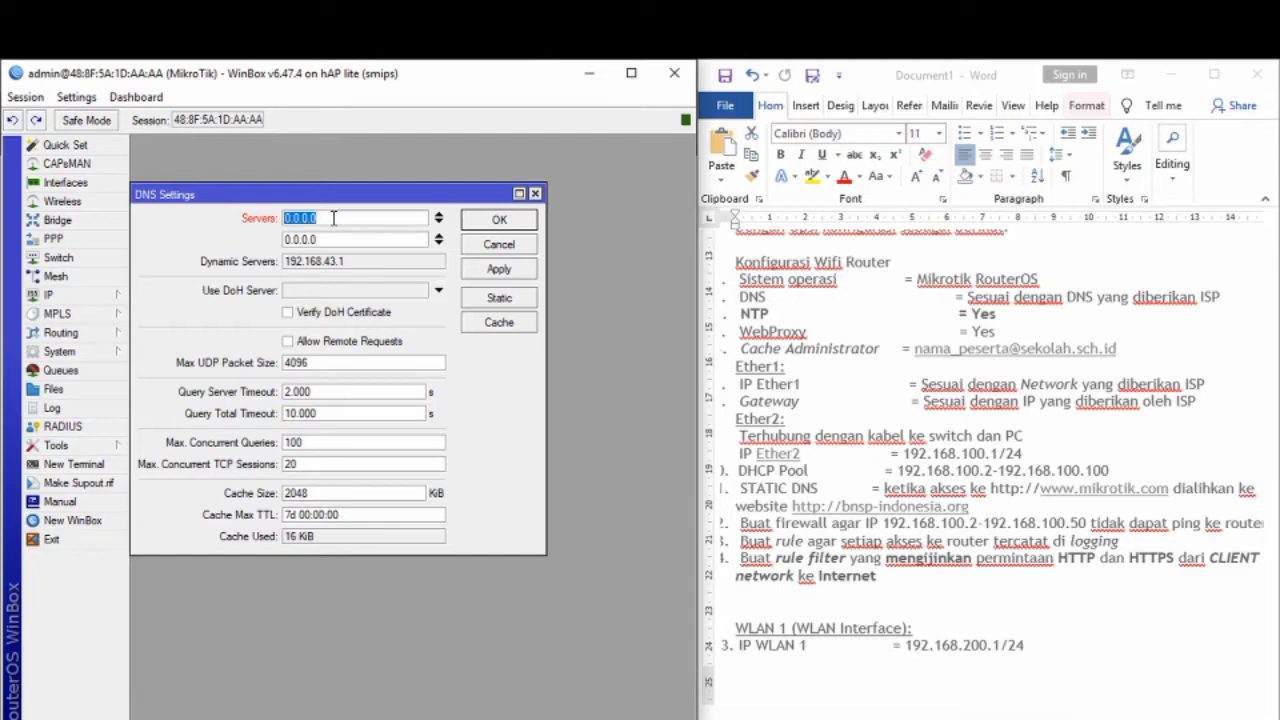
key("BackSpace")
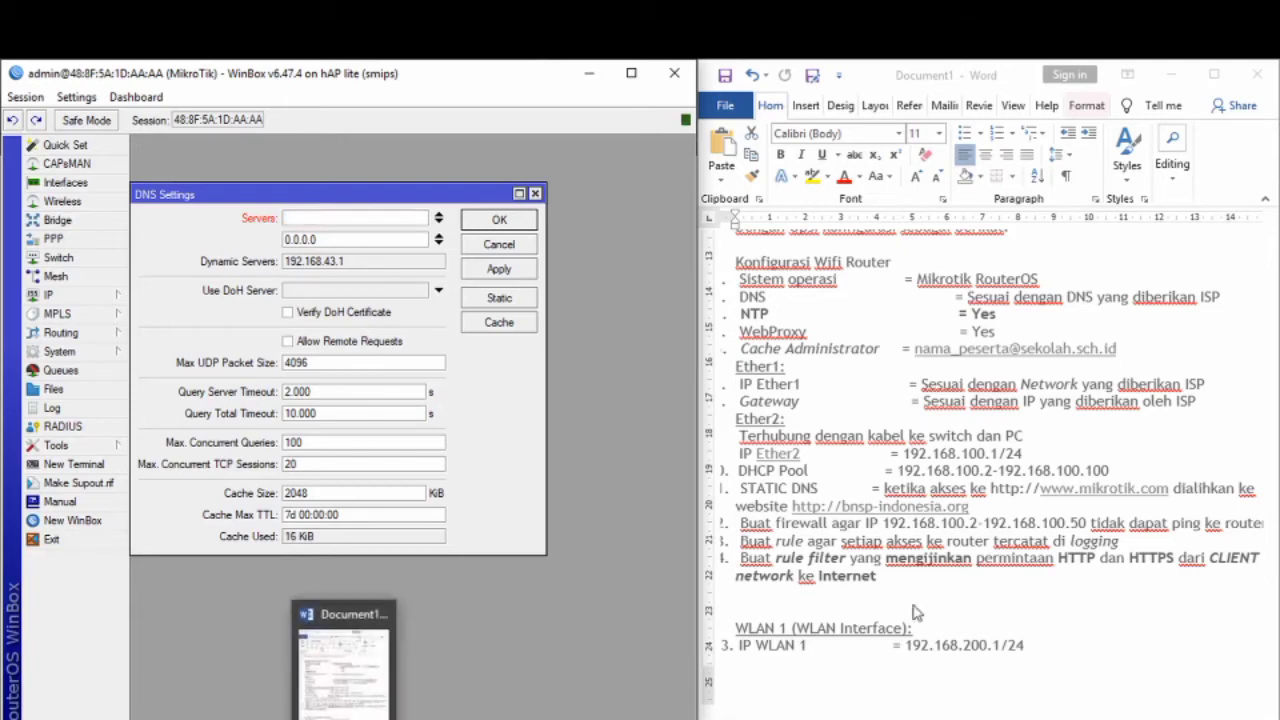
Step: Copy the nameserver address 180.214.233.43 from the DNSlytics page in Chrome, then return to WinBox
left_click(380, 717)
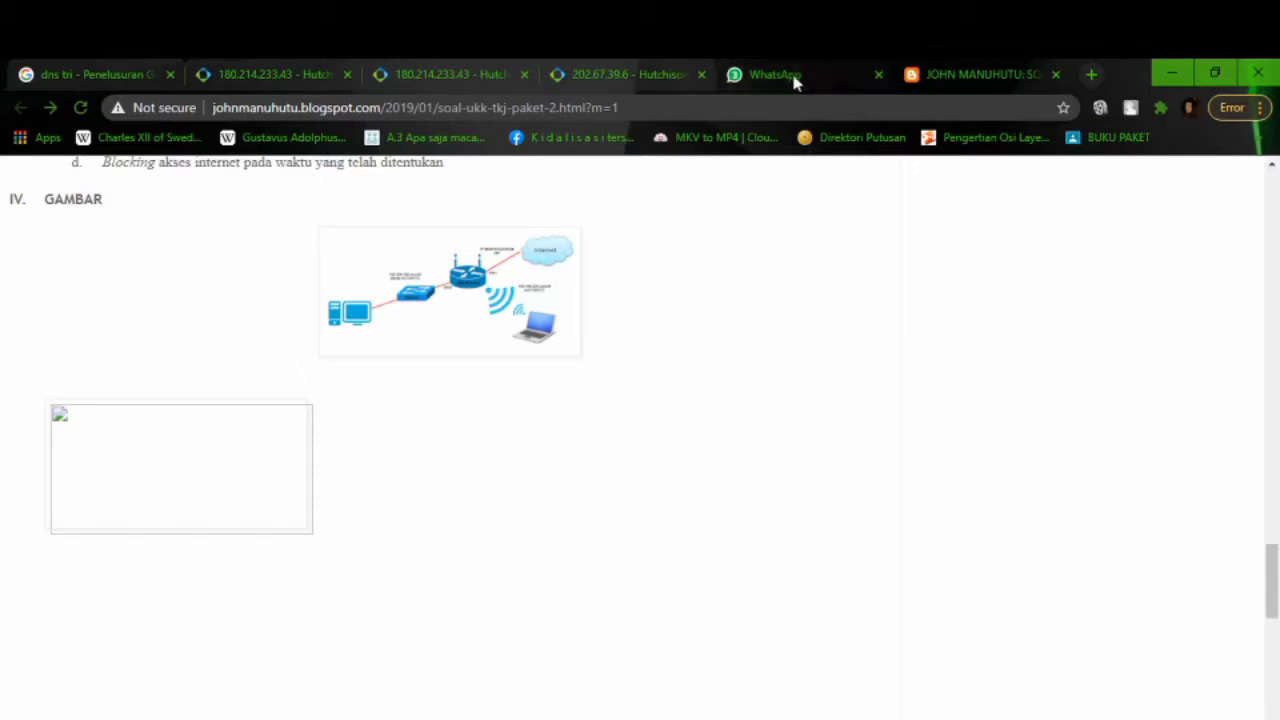
left_click(484, 74)
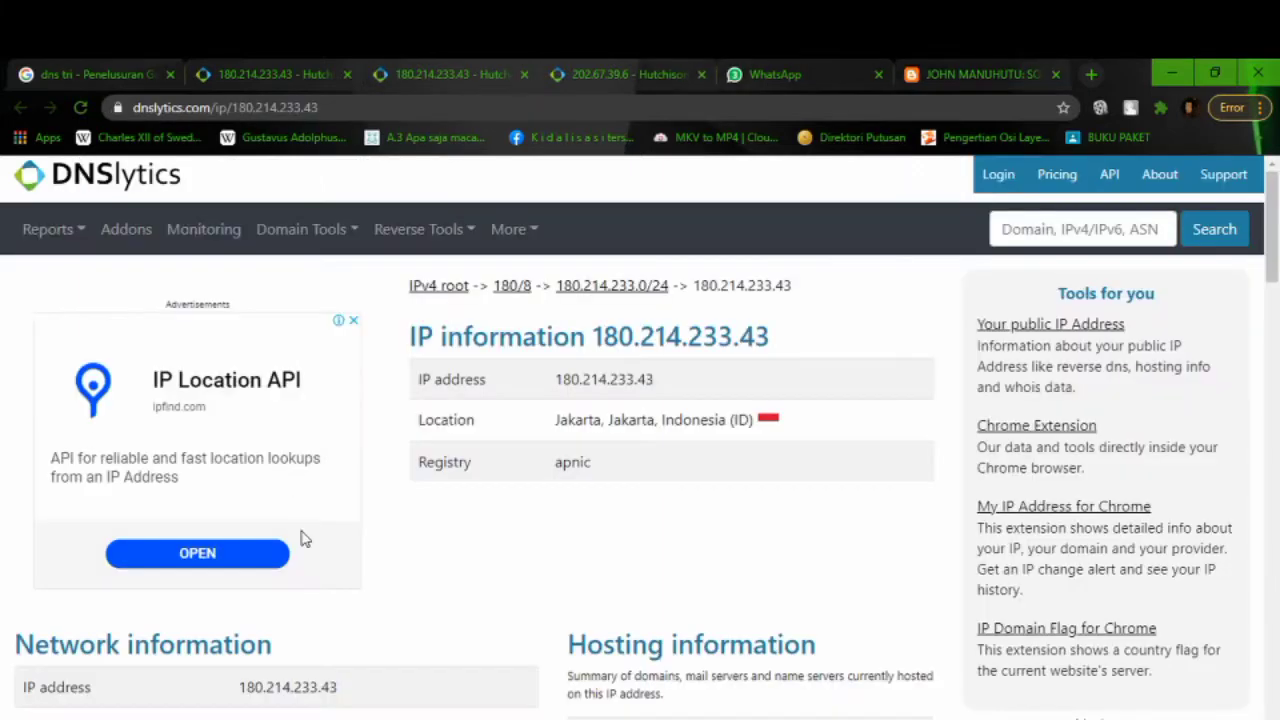
scroll(300, 537, "down", 3)
left_click_drag(339, 406, 239, 412)
key("ctrl+c")
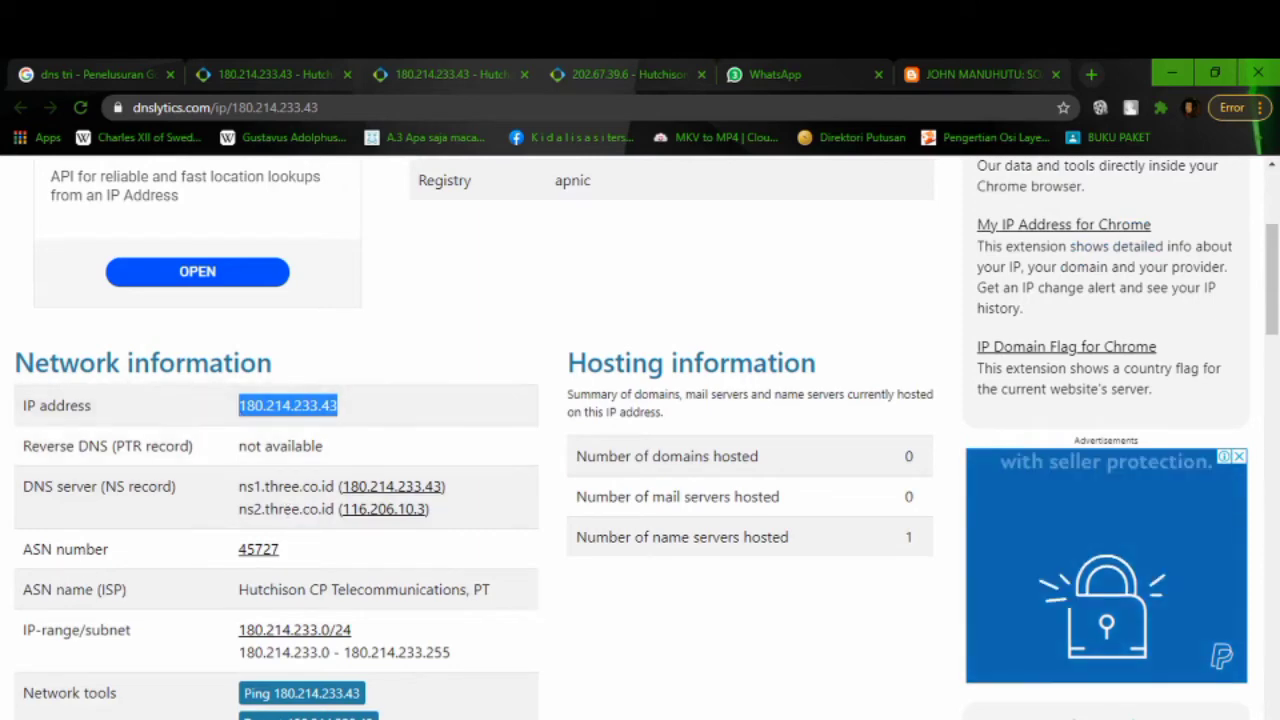
key("alt+Tab")
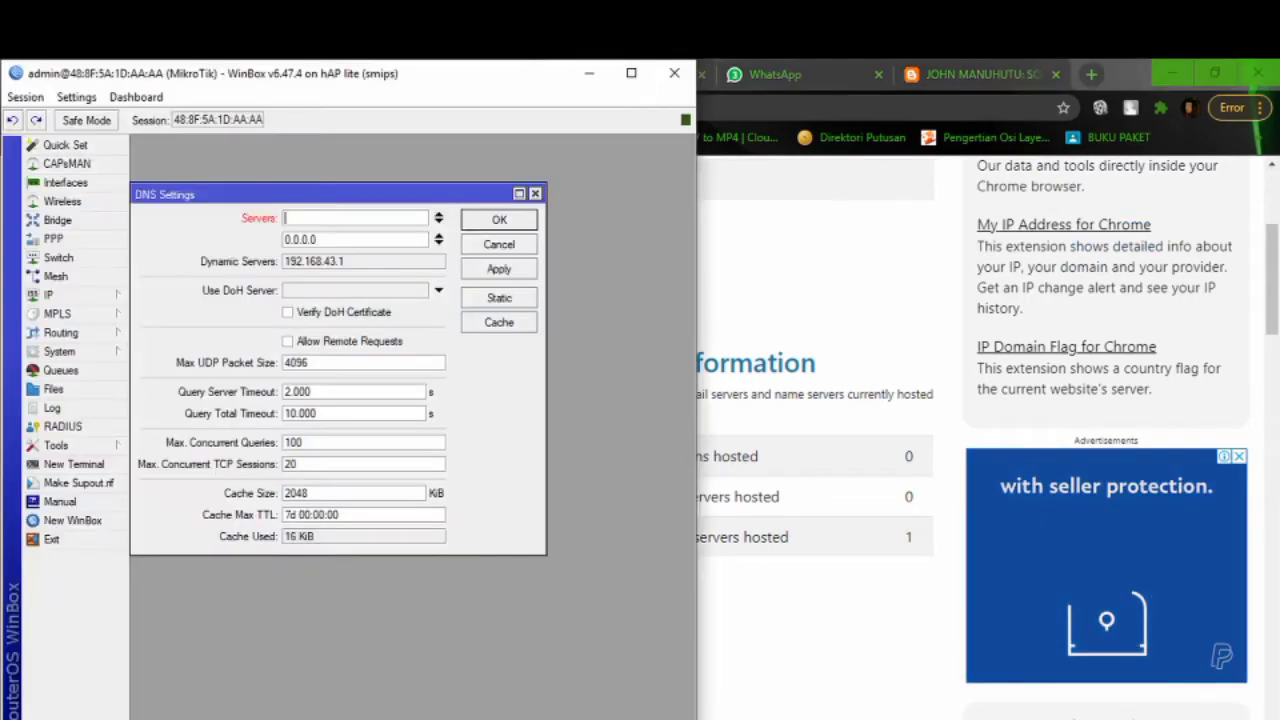
Step: Paste 180.214.233.43 as the first DNS server, enter 8.8.8.8 as the second, and save
key("alt+Tab")
left_click(329, 215)
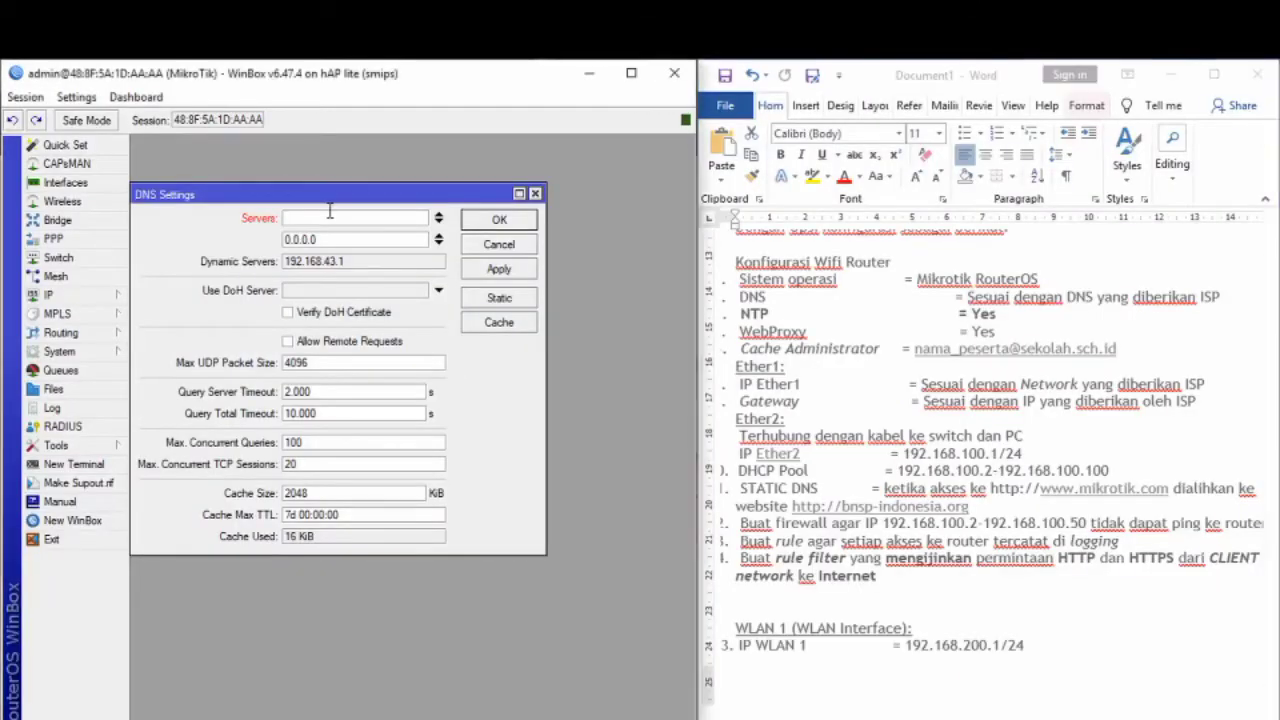
key("ctrl+v")
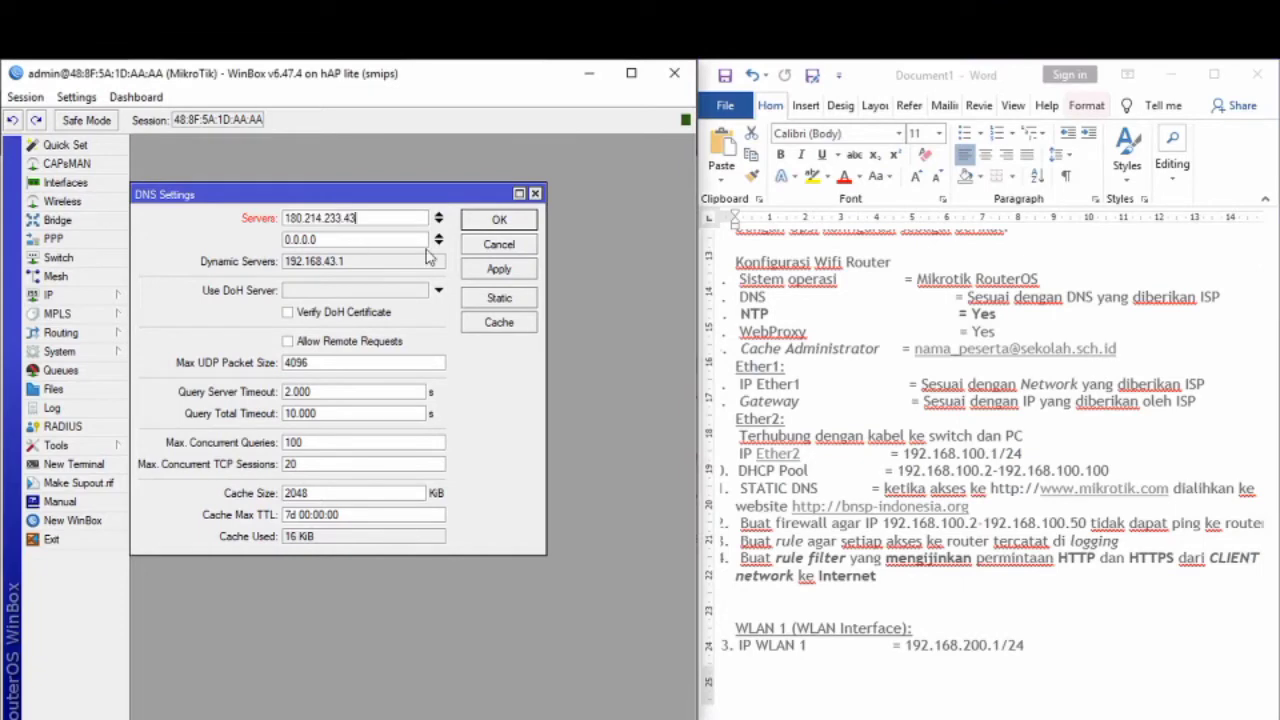
double_click(396, 240)
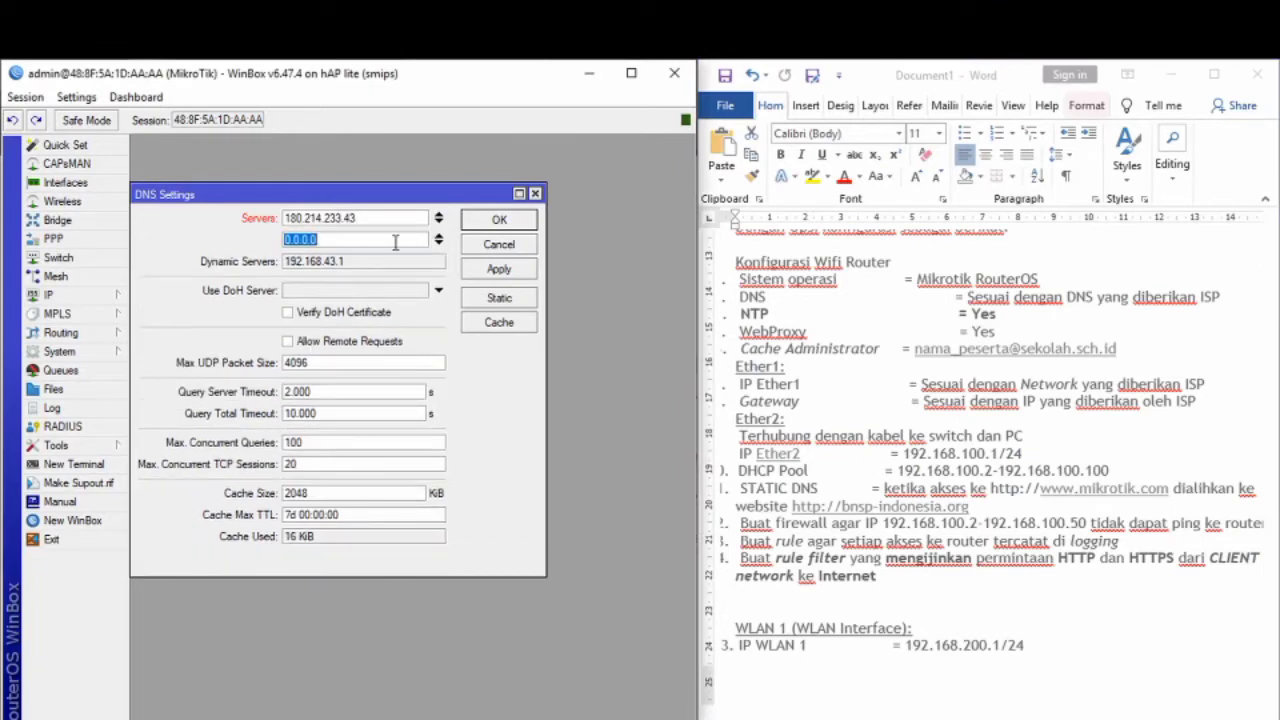
type("8.8.8.8")
left_click(499, 269)
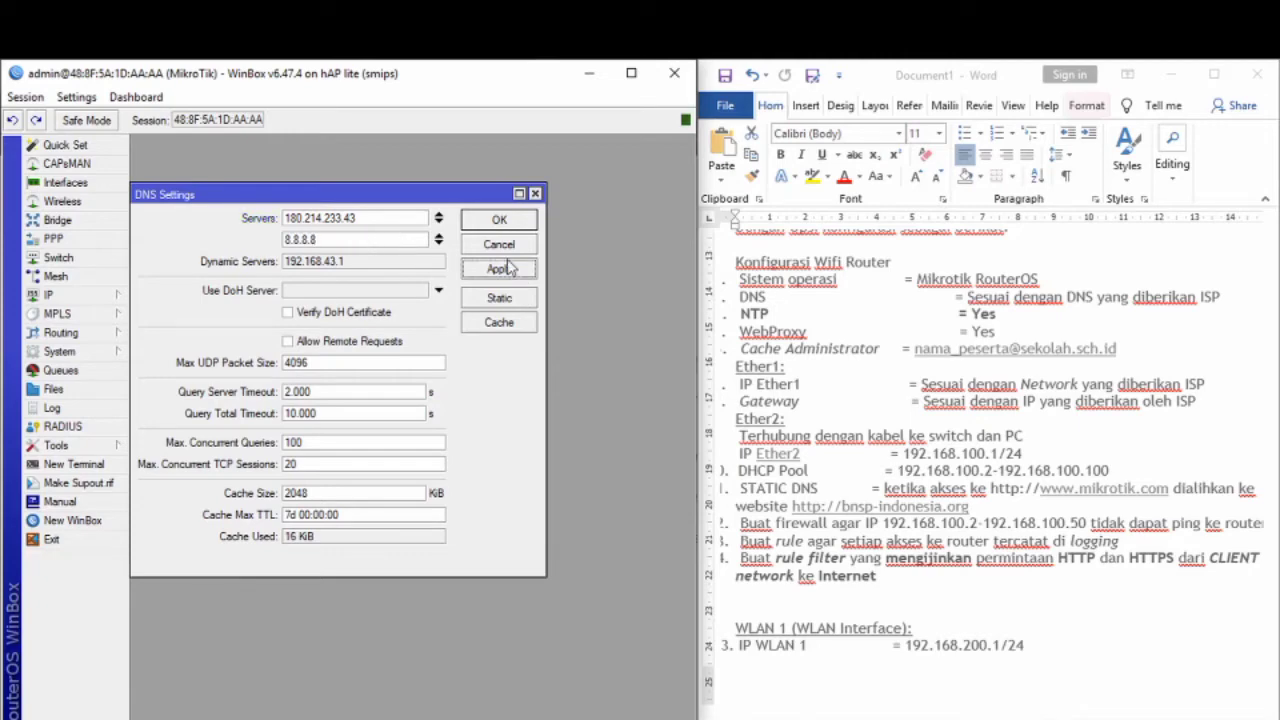
left_click(500, 221)
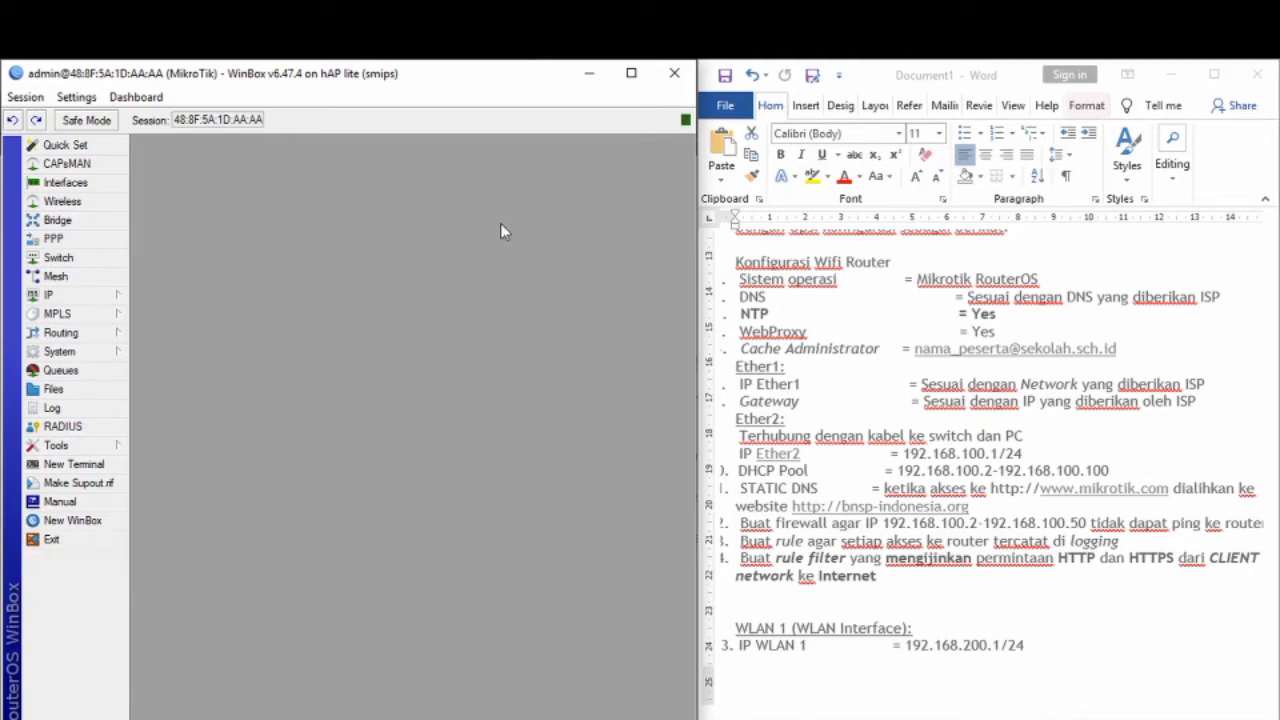
left_click(98, 296)
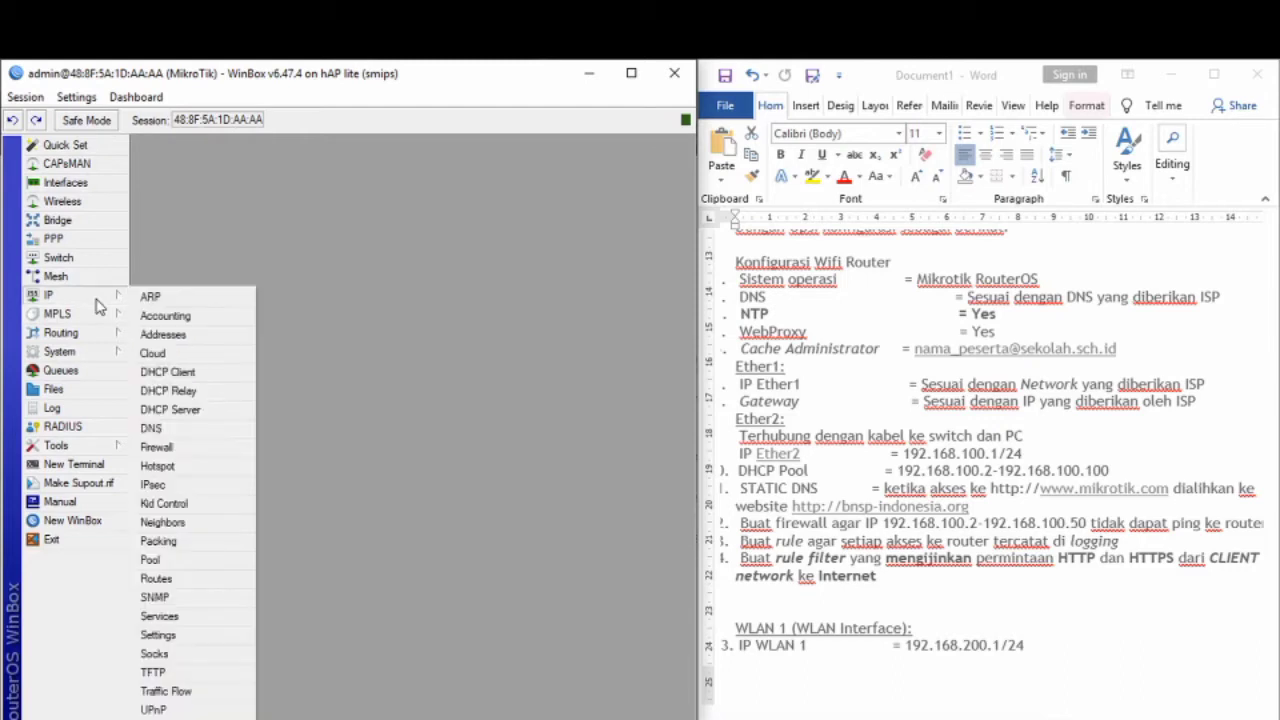
Step: Start a new srcnat firewall NAT rule with wlan1 as the outgoing interface
left_click(190, 455)
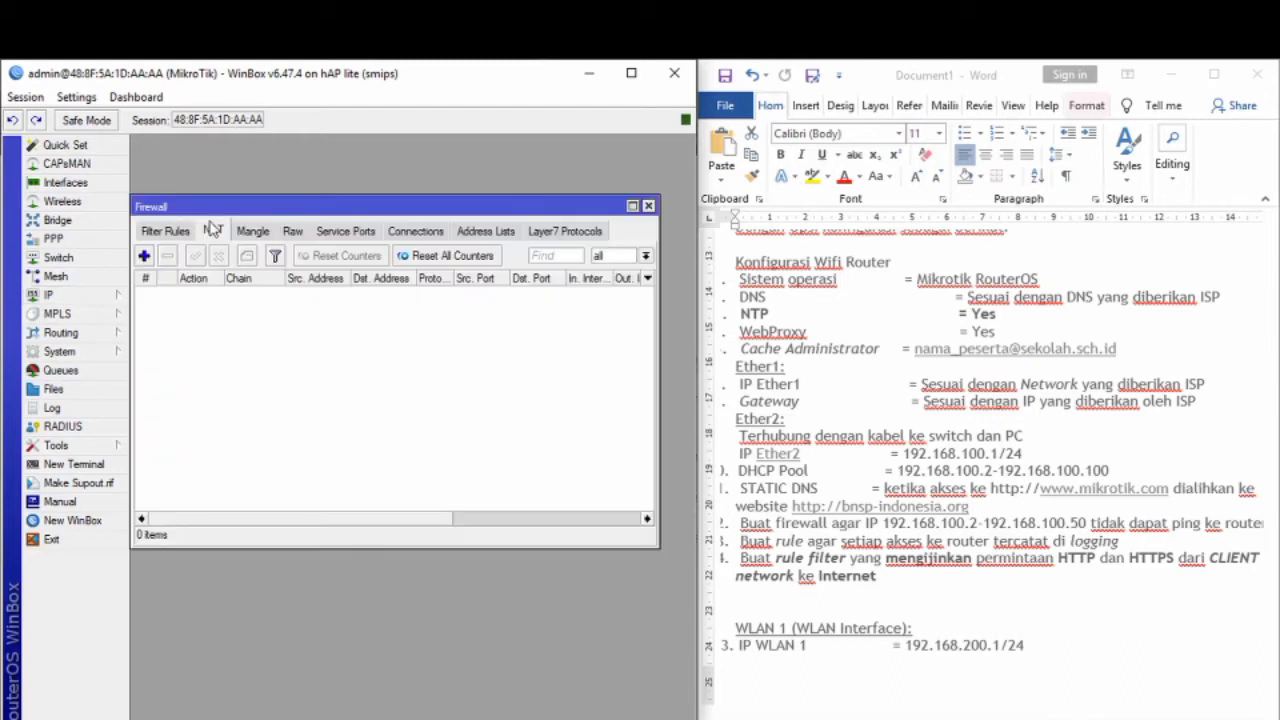
left_click(213, 230)
left_click(143, 256)
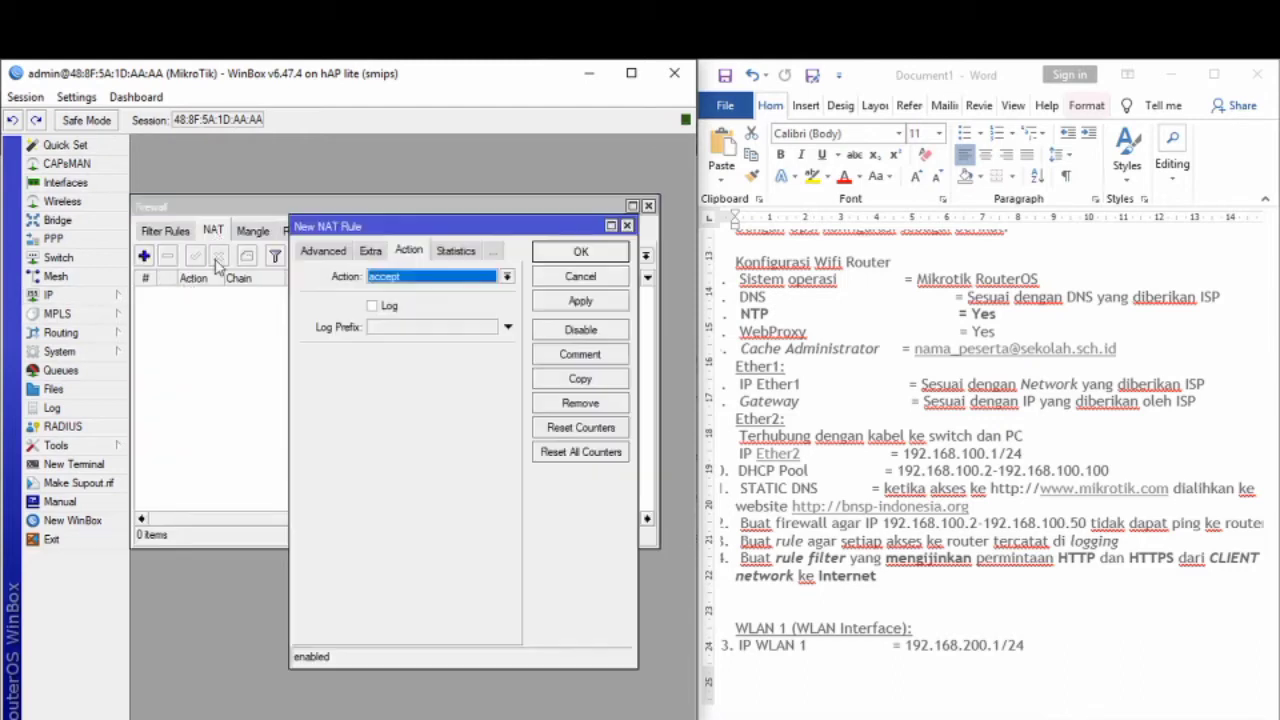
left_click(306, 252)
left_click(312, 252)
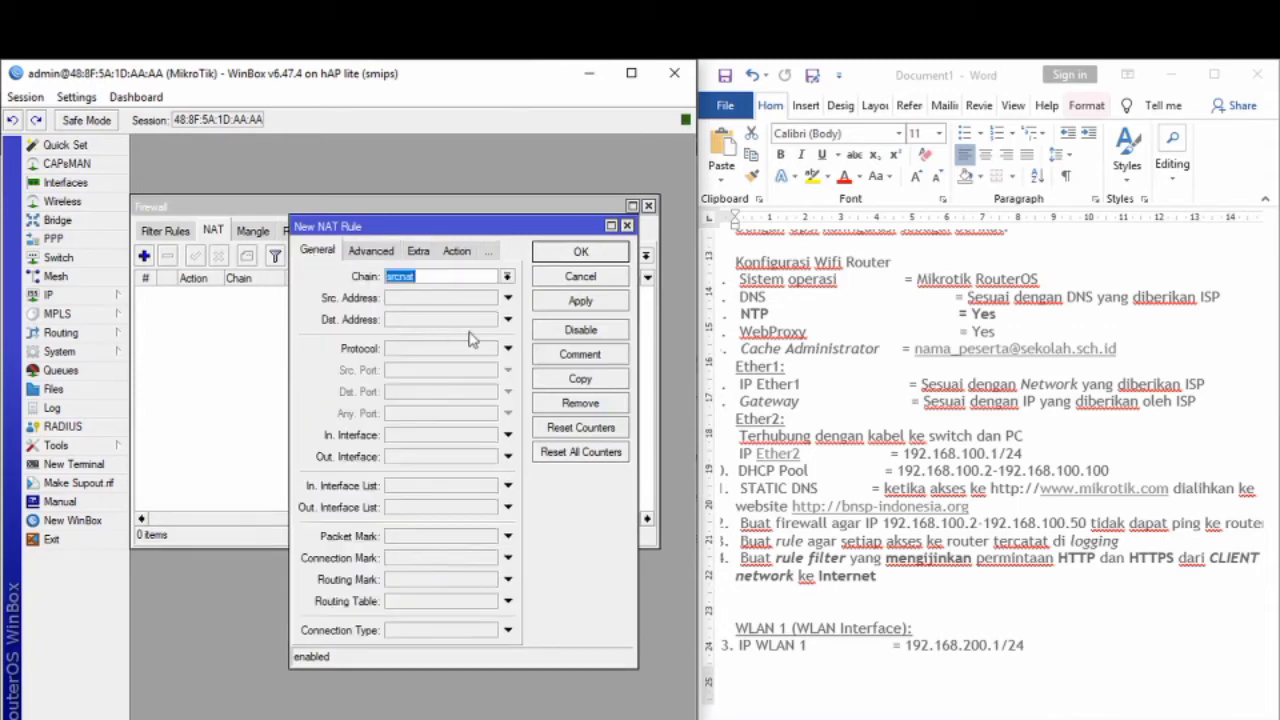
left_click(490, 457)
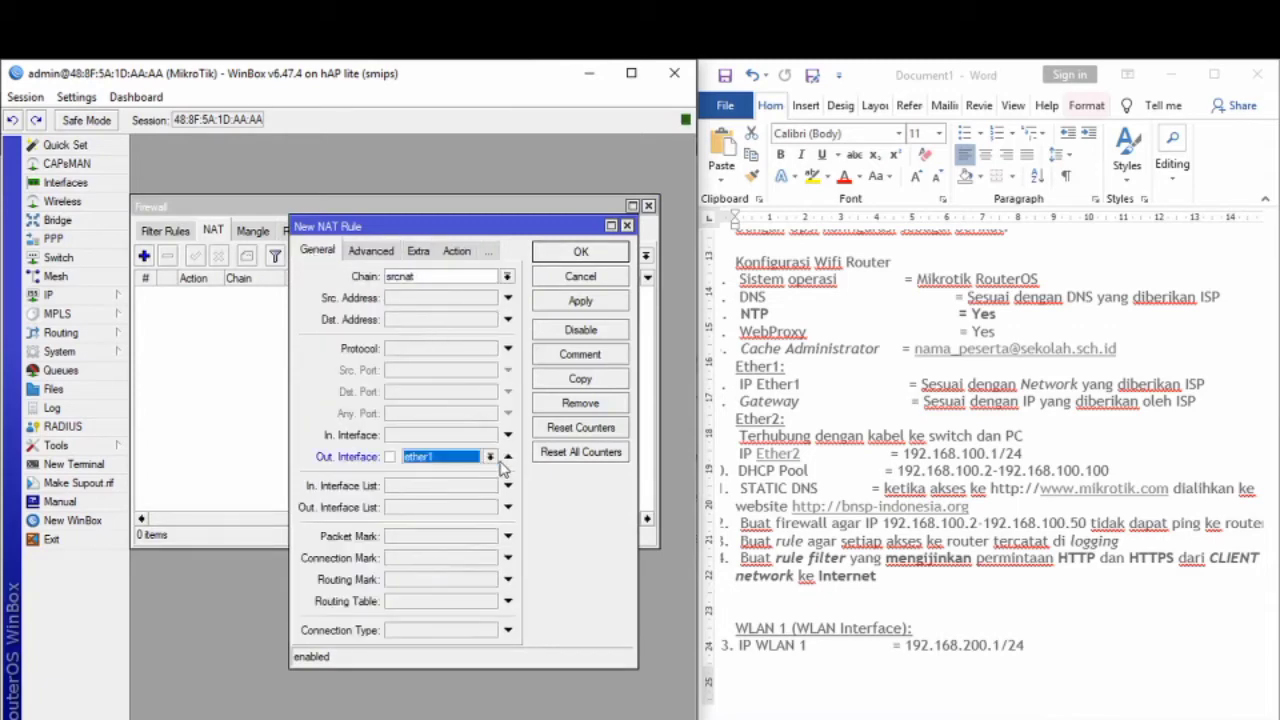
left_click(490, 457)
left_click(460, 575)
Step: Set the NAT rule's action to masquerade, save it, and close the Firewall window
left_click(456, 251)
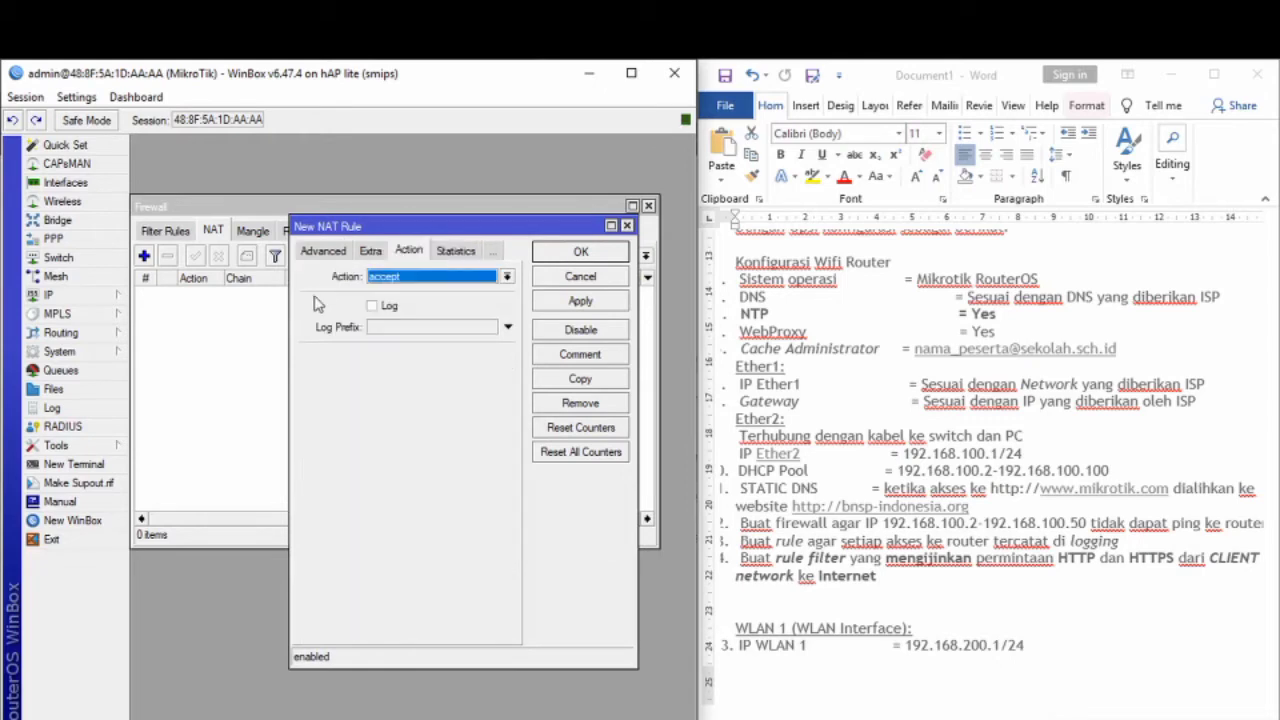
left_click(445, 278)
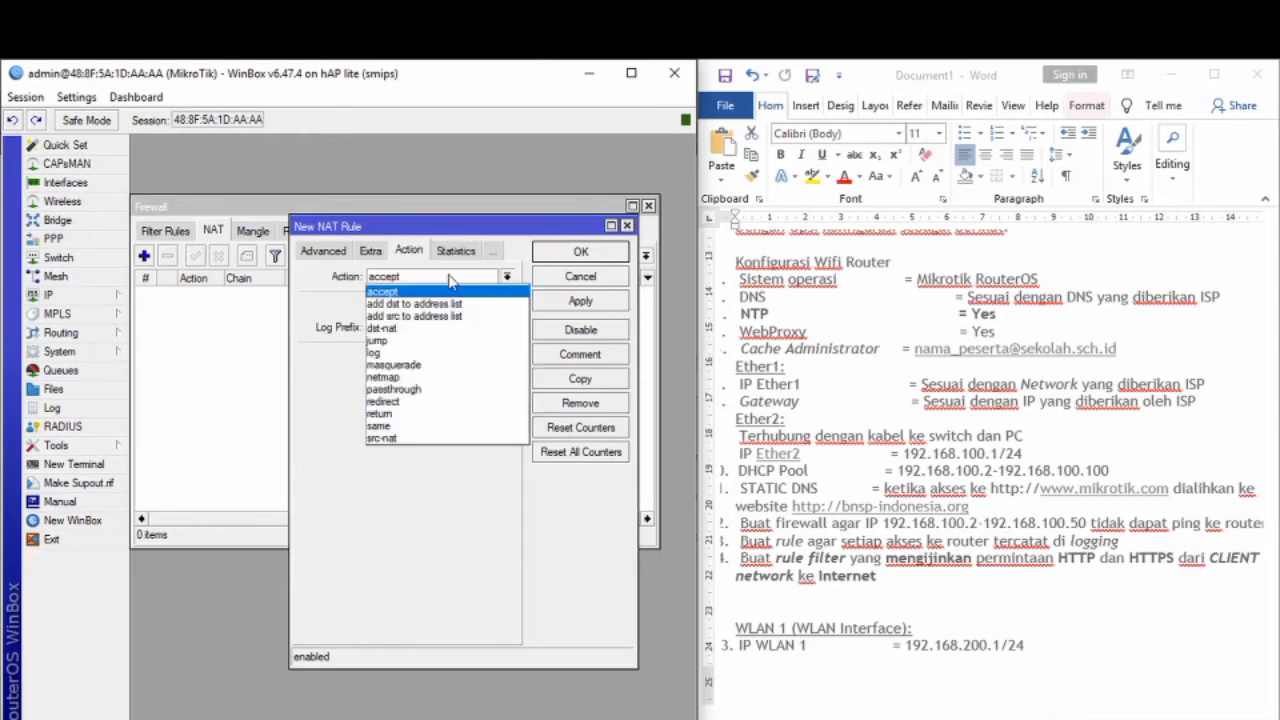
left_click(437, 366)
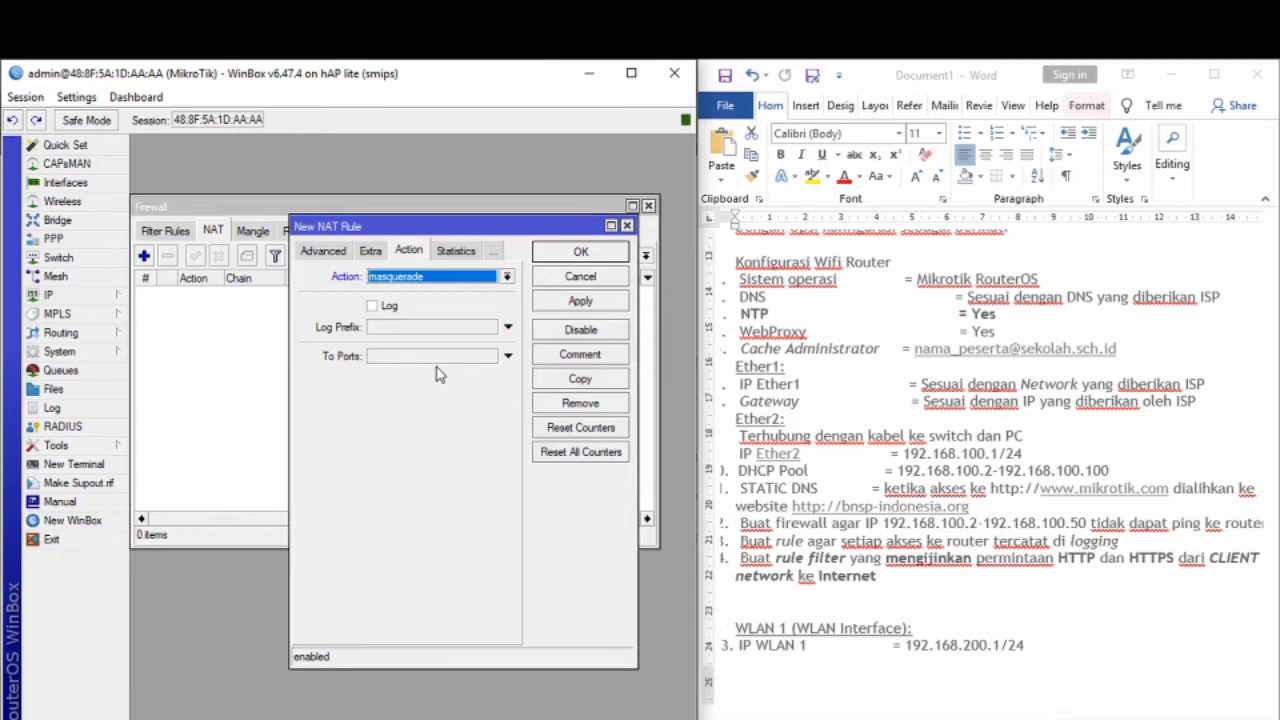
left_click(570, 302)
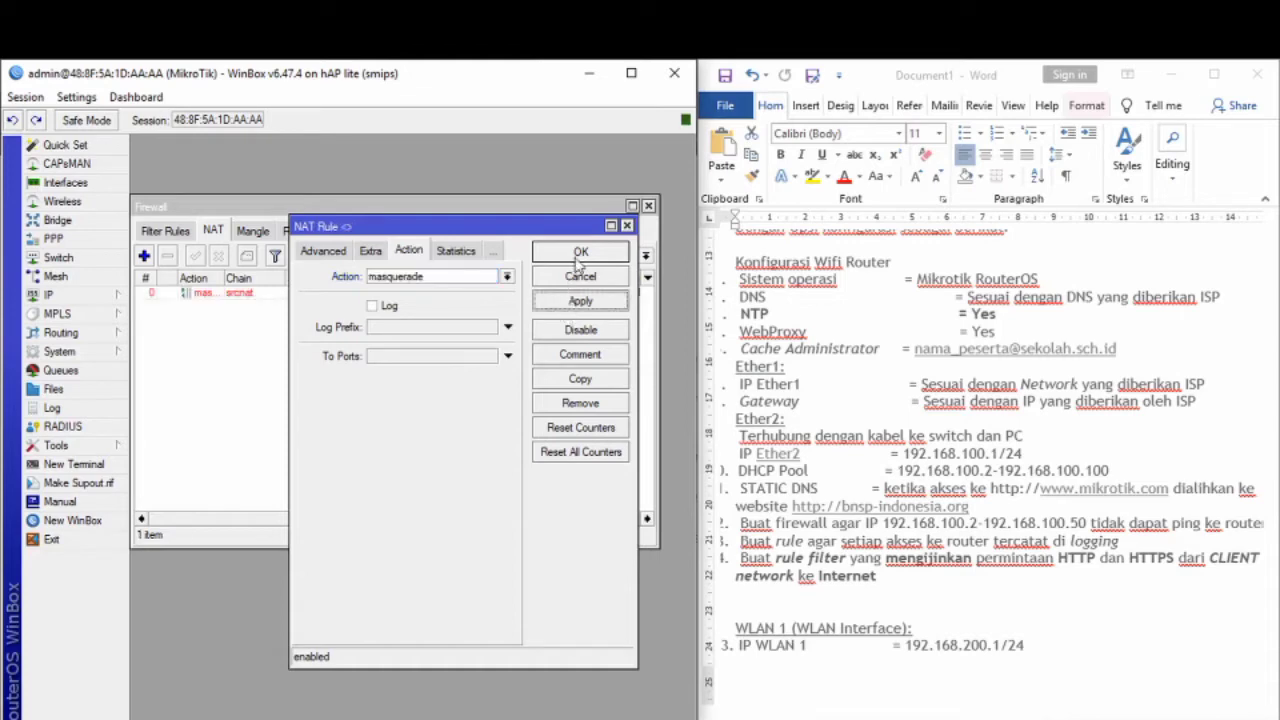
left_click(577, 254)
left_click(648, 206)
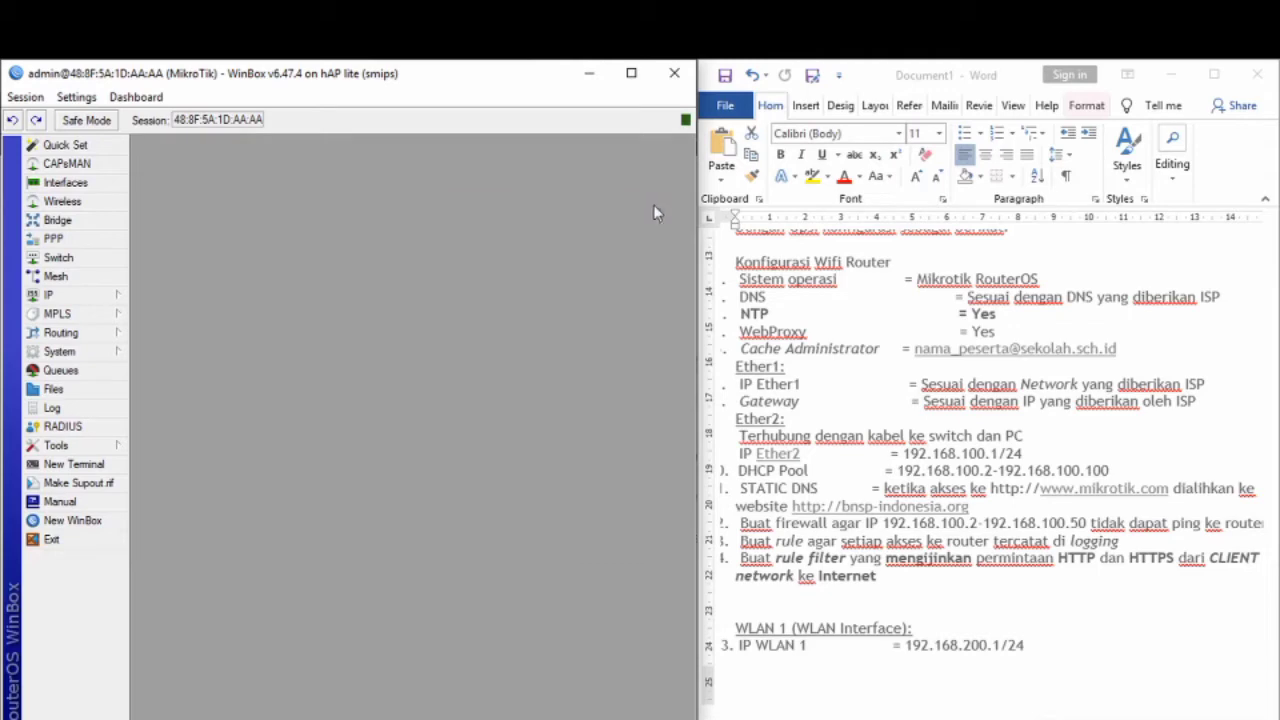
Step: Add a 0.0.0.0/0 route with gateway 192.168.1.1 and close the Route List
left_click(95, 297)
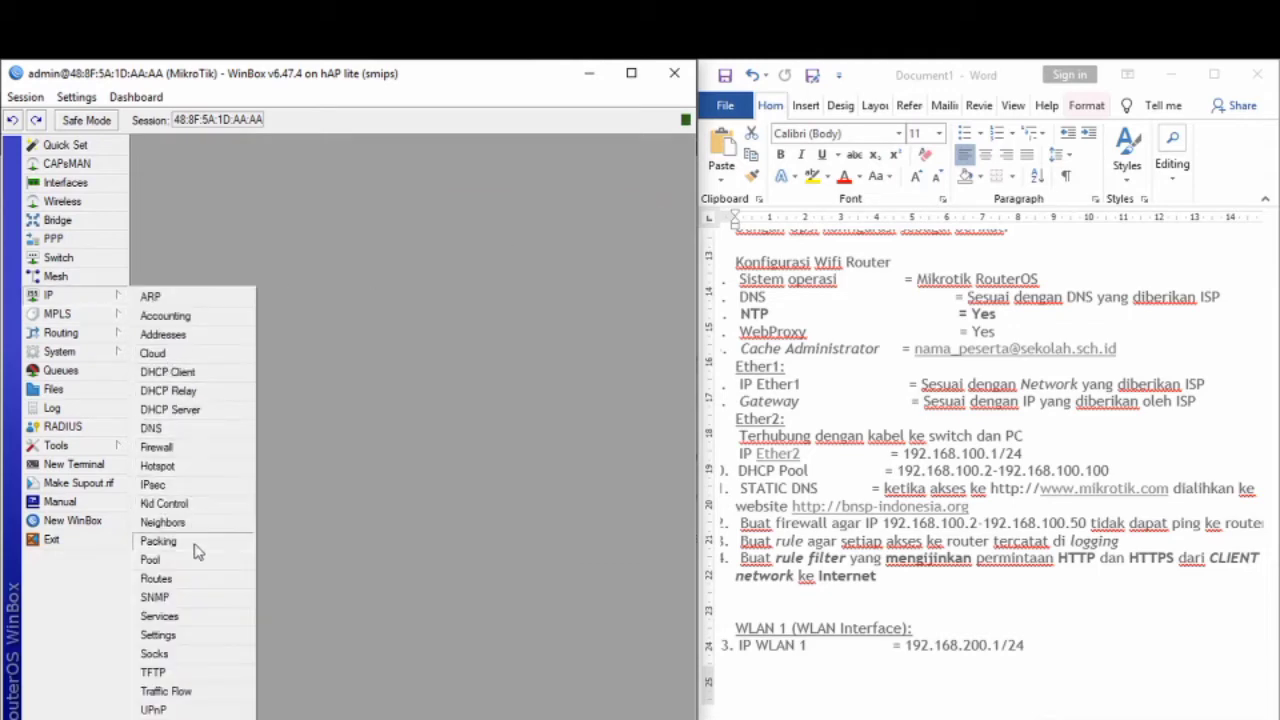
left_click(186, 580)
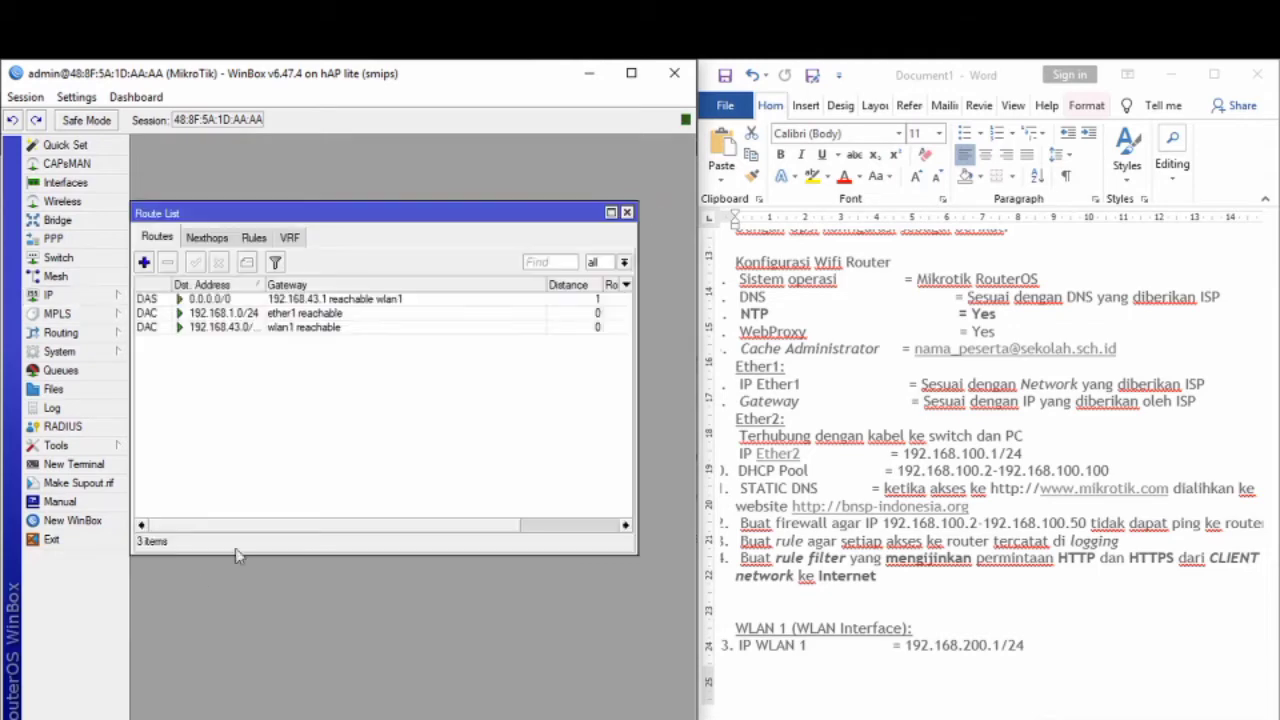
left_click(144, 262)
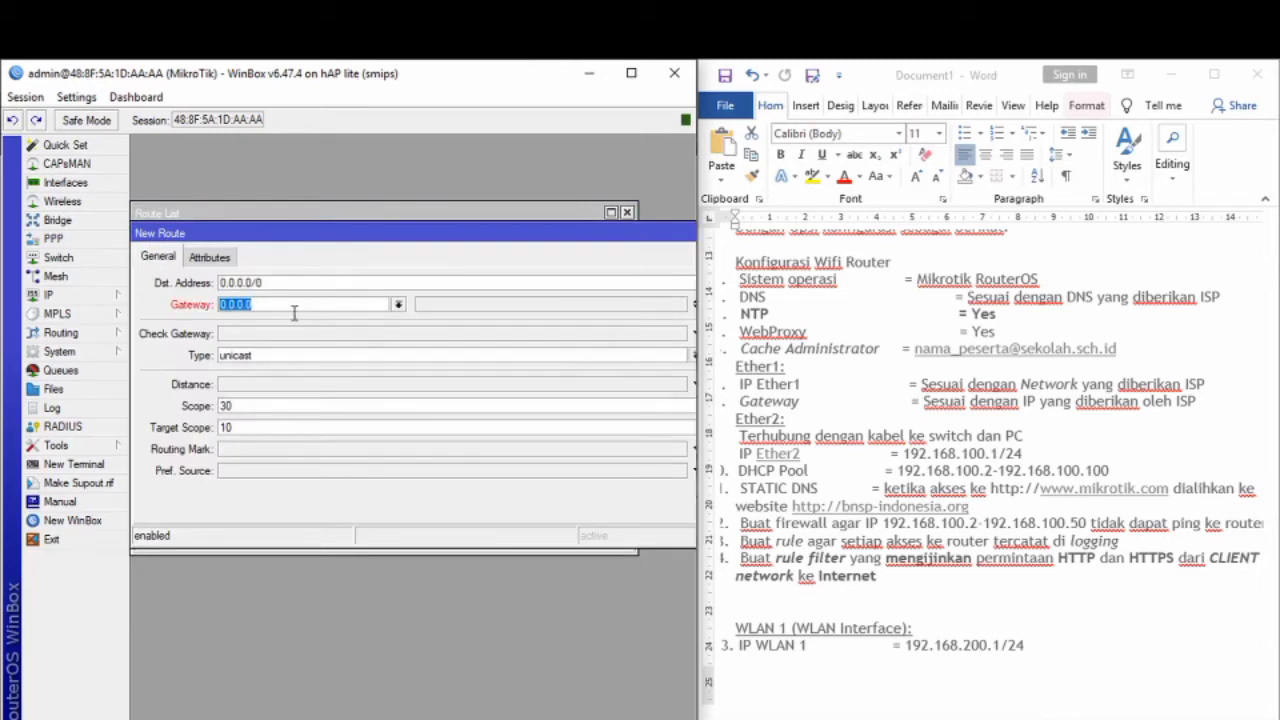
type("192.168.1.1")
left_click_drag(437, 238, 237, 238)
left_click(558, 310)
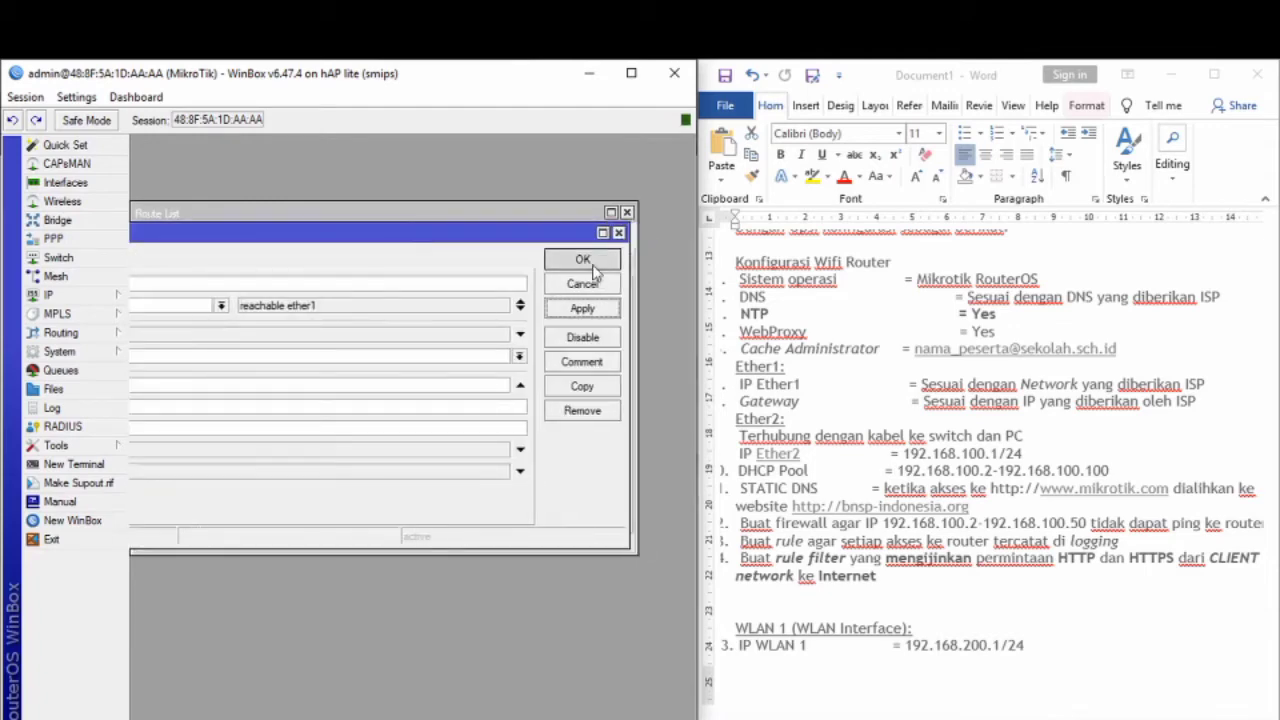
left_click(583, 259)
left_click(627, 214)
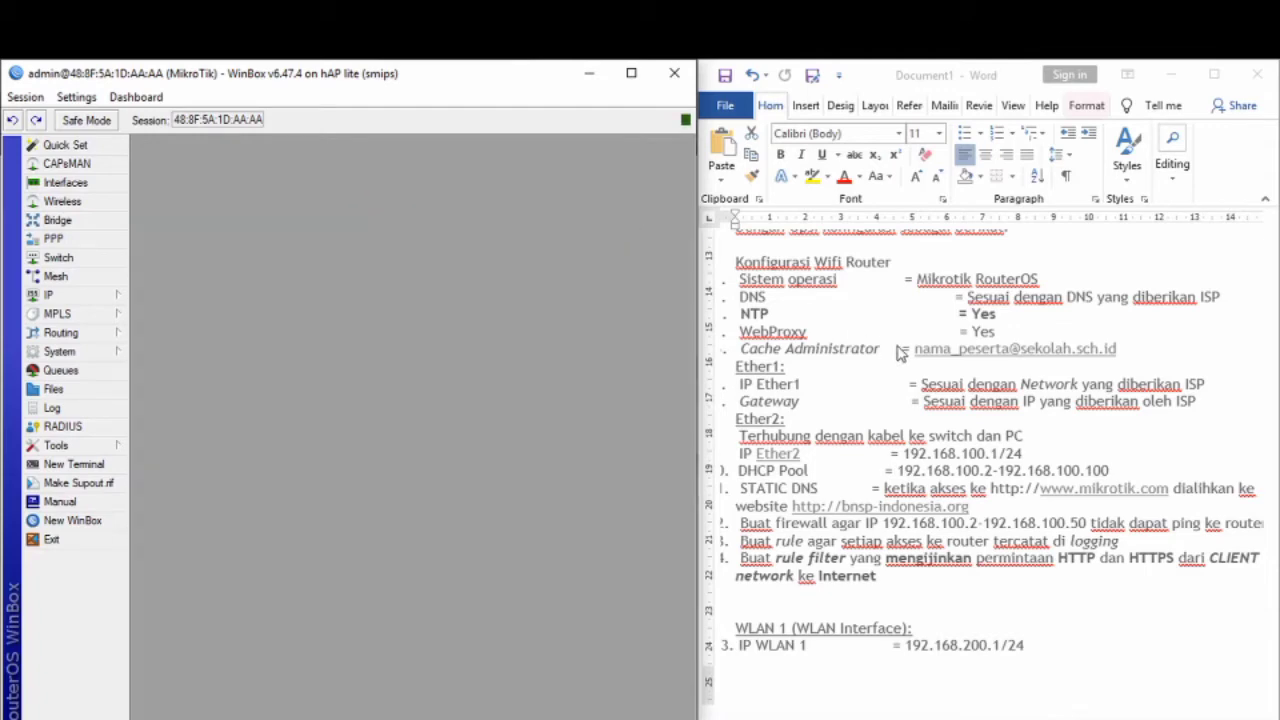
scroll(905, 355, "down", 1)
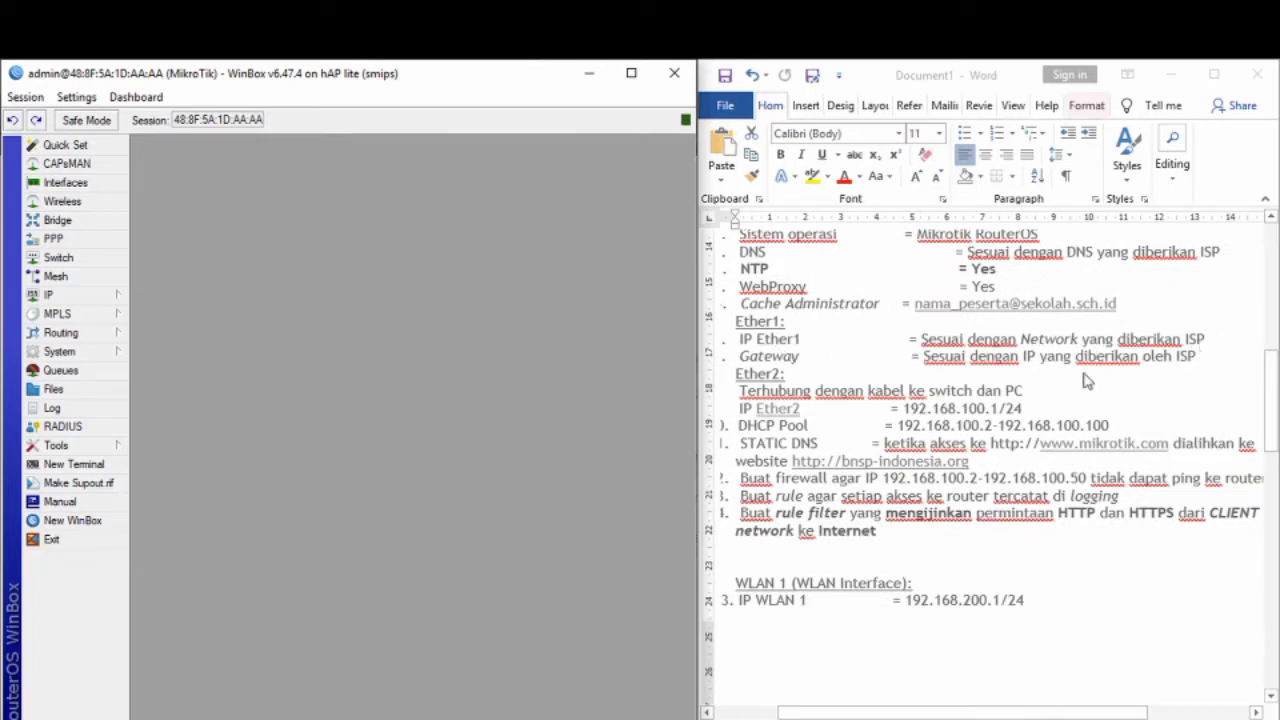
scroll(786, 386, "down", 2)
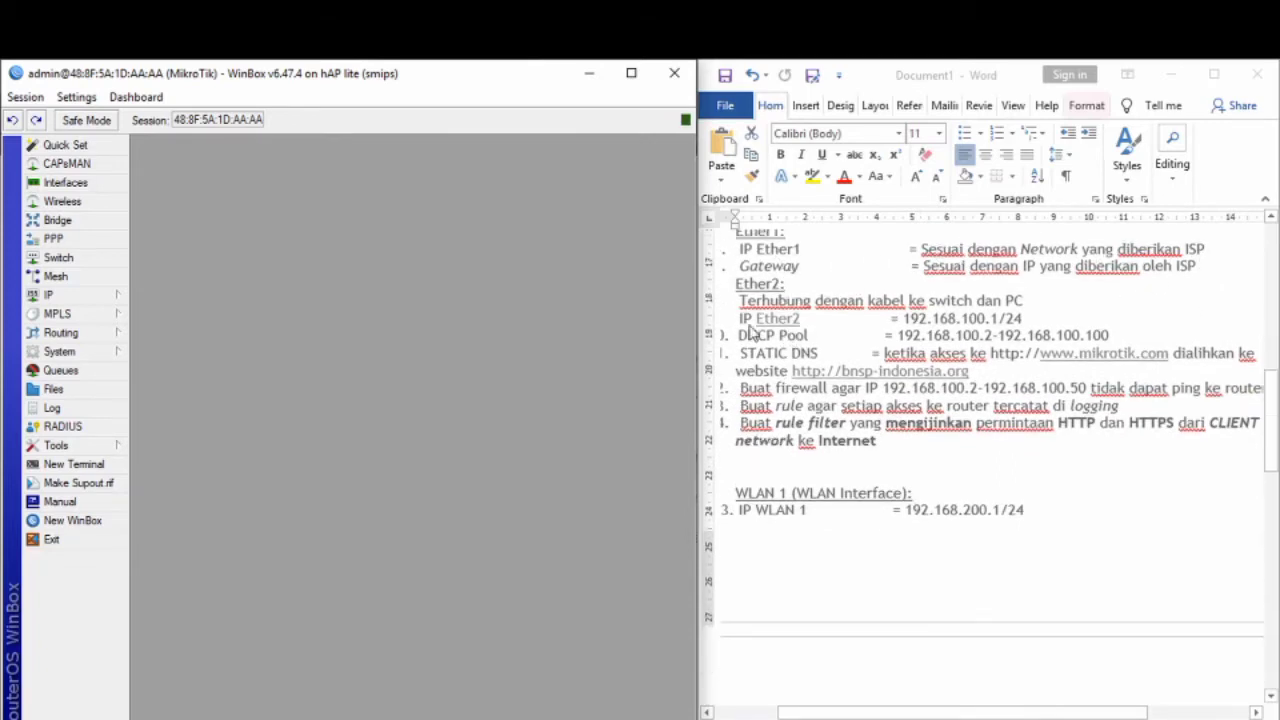
left_click(75, 465)
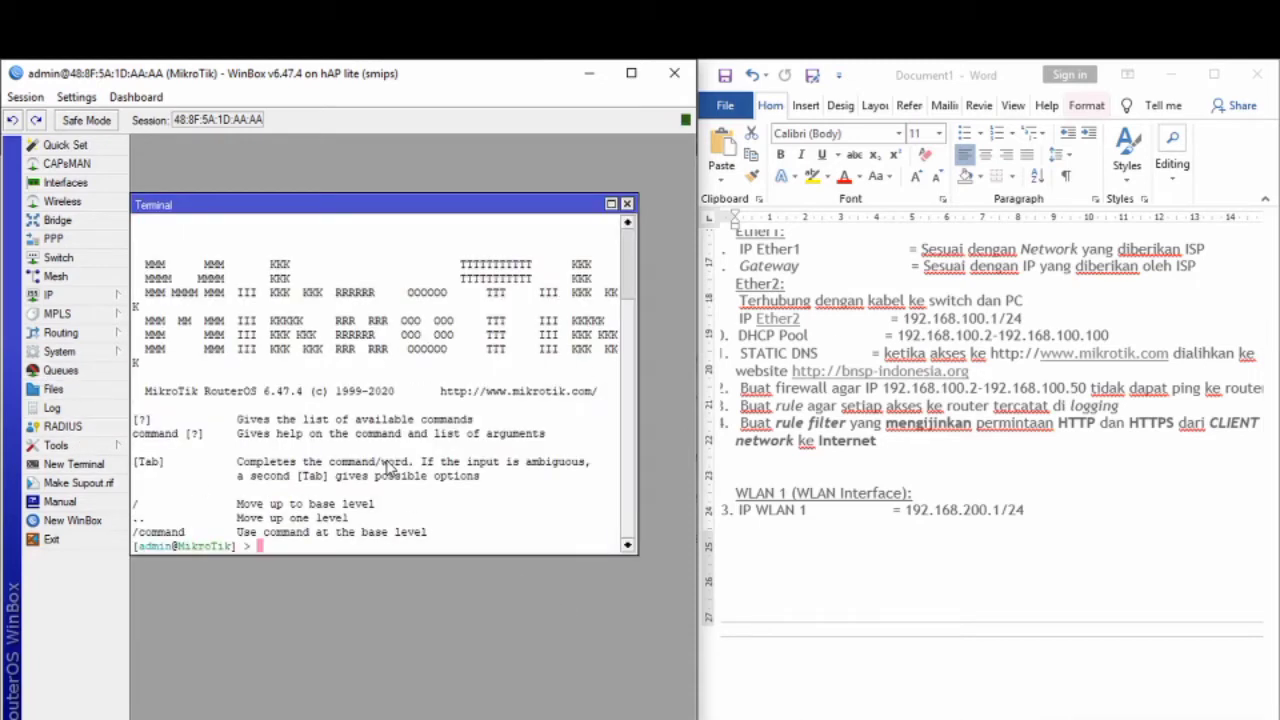
type("ping 8.8.8.8")
key("Return")
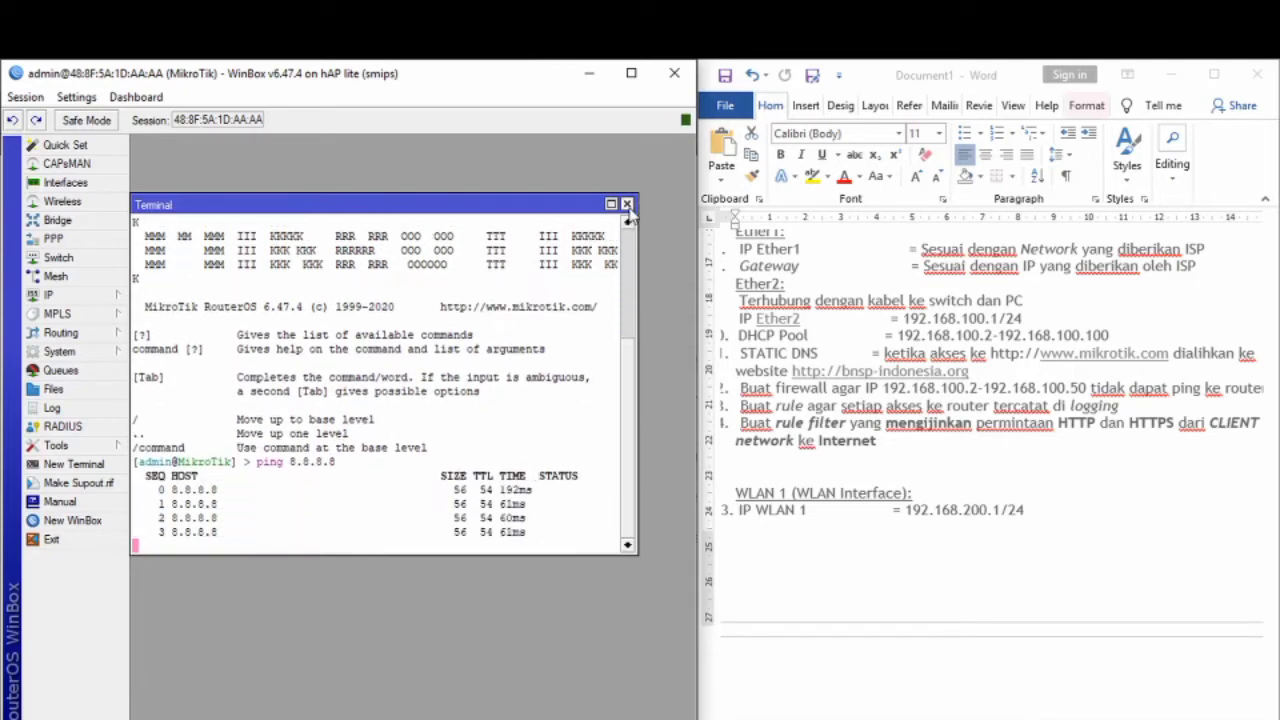
left_click(627, 204)
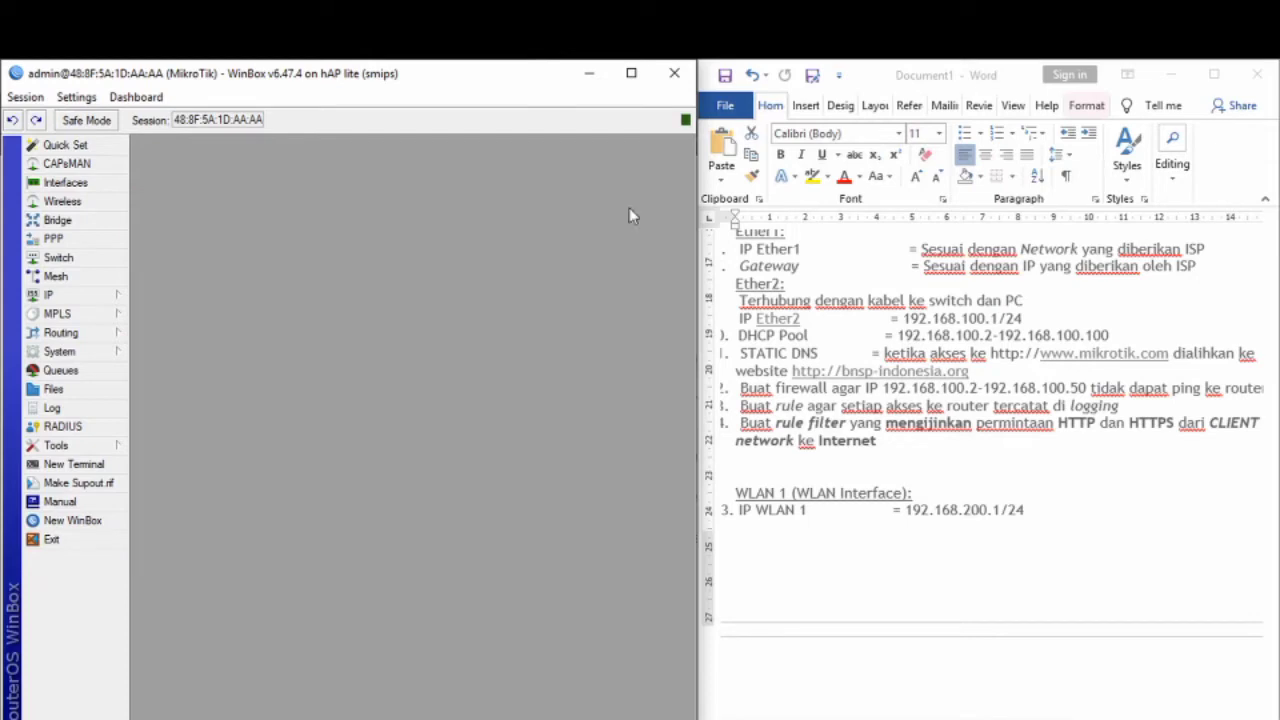
Step: Paste 192.168.100.1/24 from the task sheet as a new address on ether2, then close the list
left_click(55, 296)
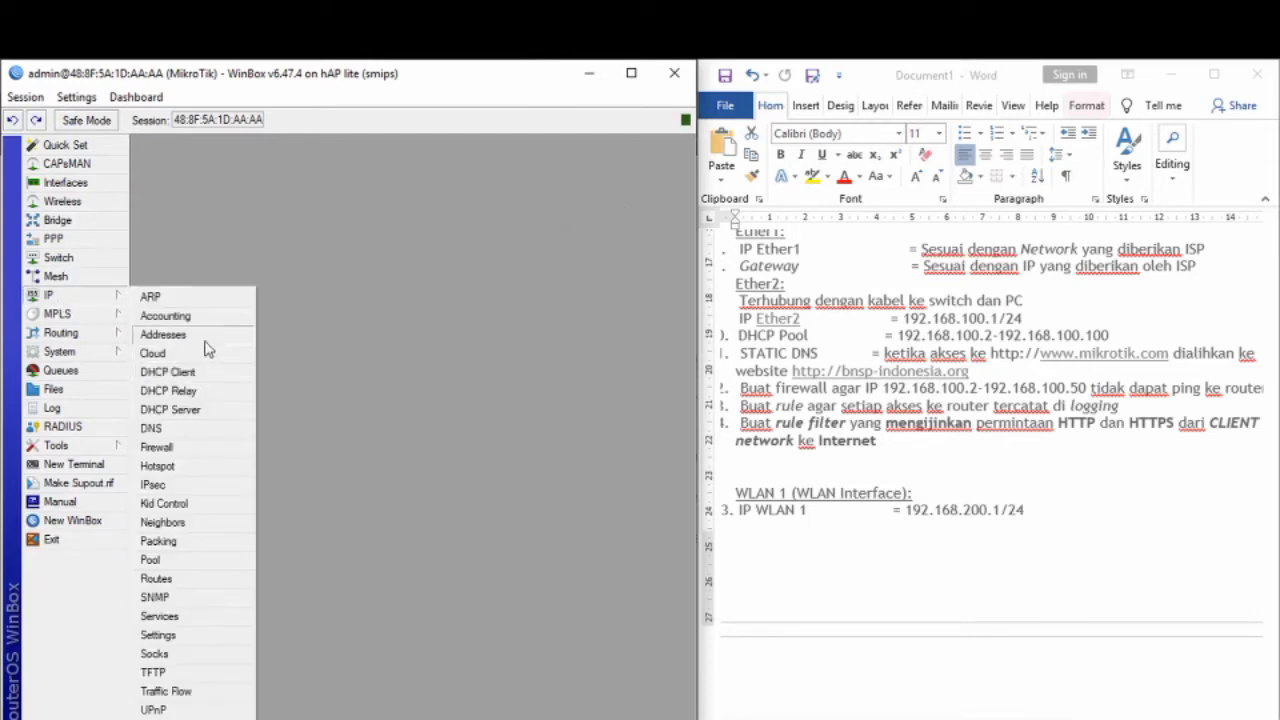
left_click(163, 334)
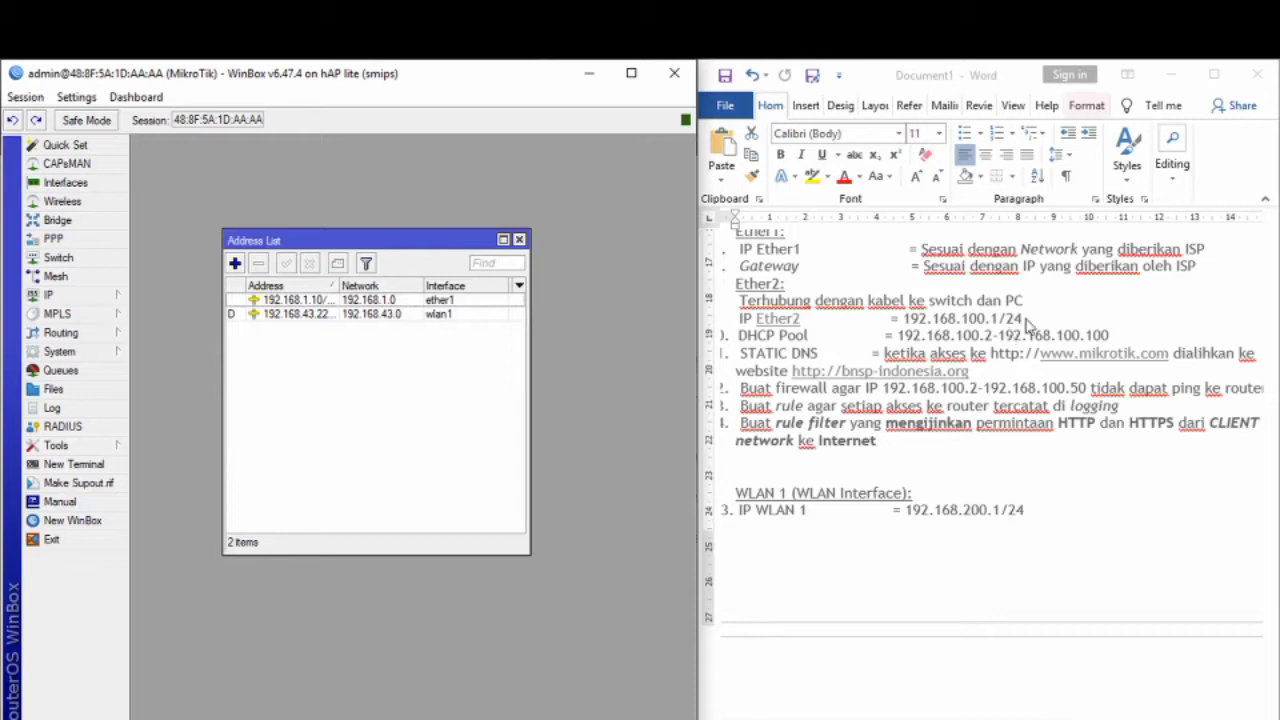
left_click_drag(1026, 319, 917, 324)
key("ctrl+c")
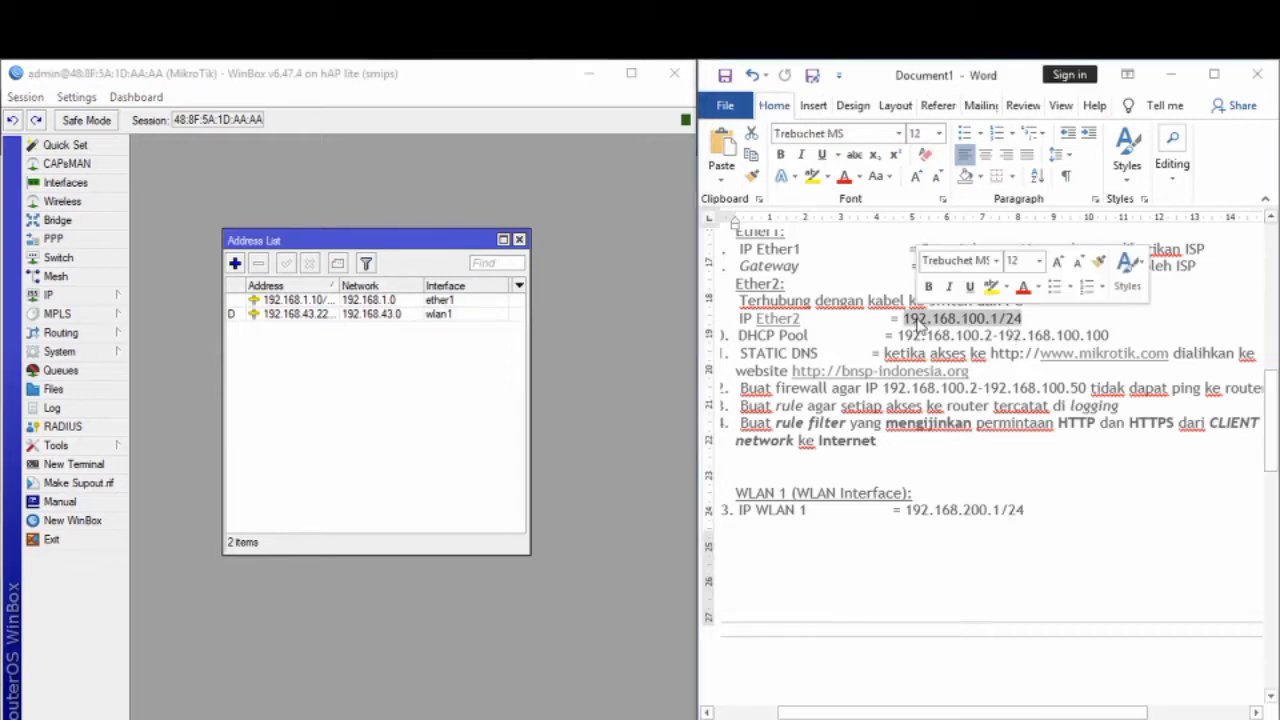
left_click(234, 264)
left_click(473, 364)
key("ctrl+v")
left_click(530, 407)
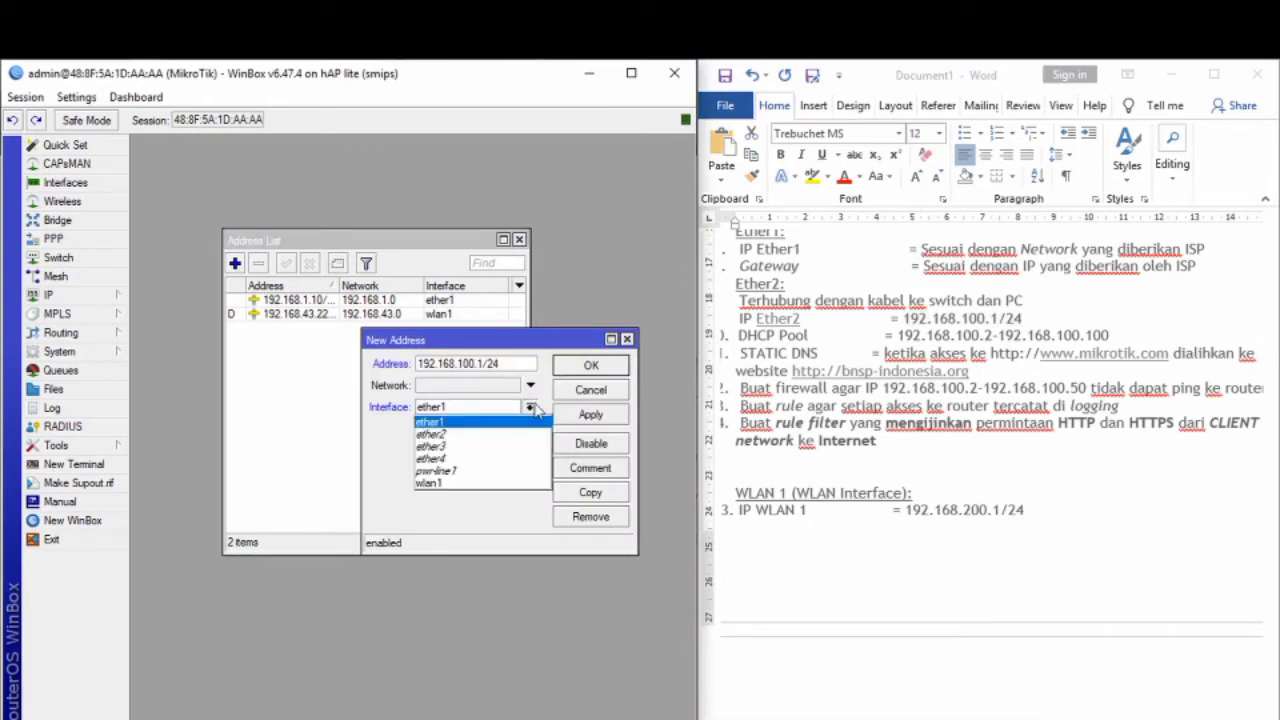
left_click(500, 435)
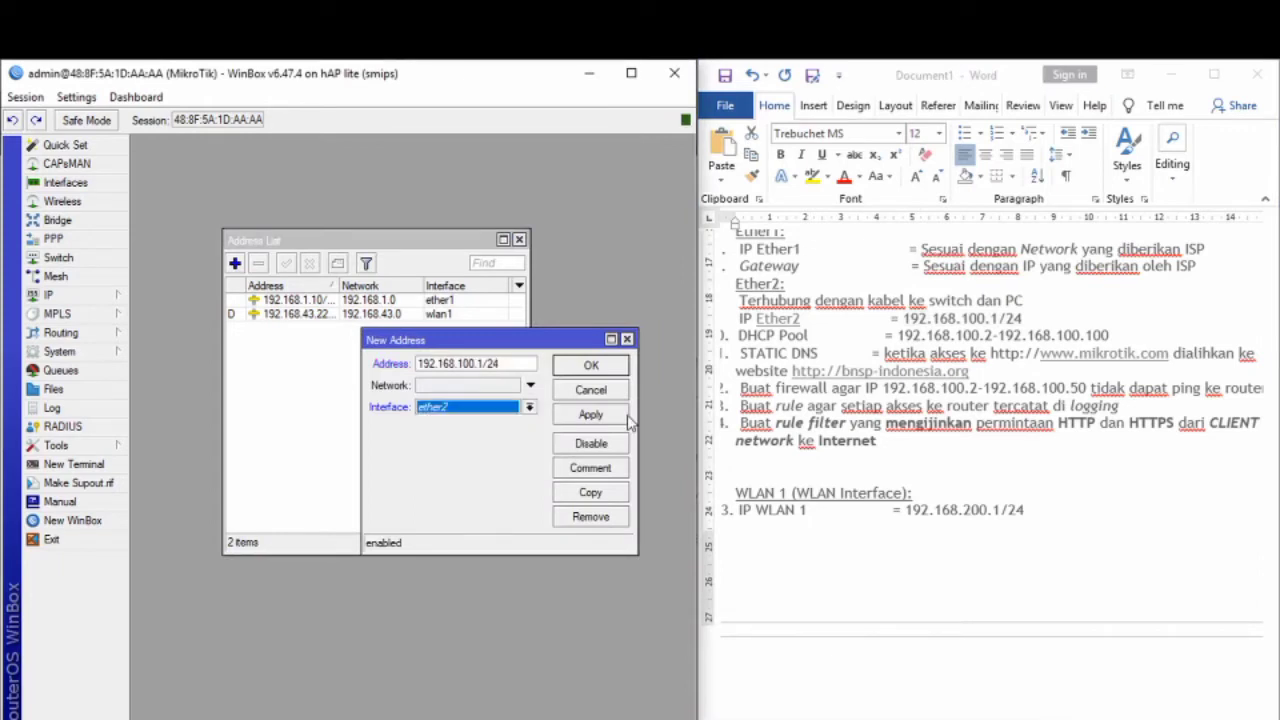
left_click(591, 365)
left_click(519, 240)
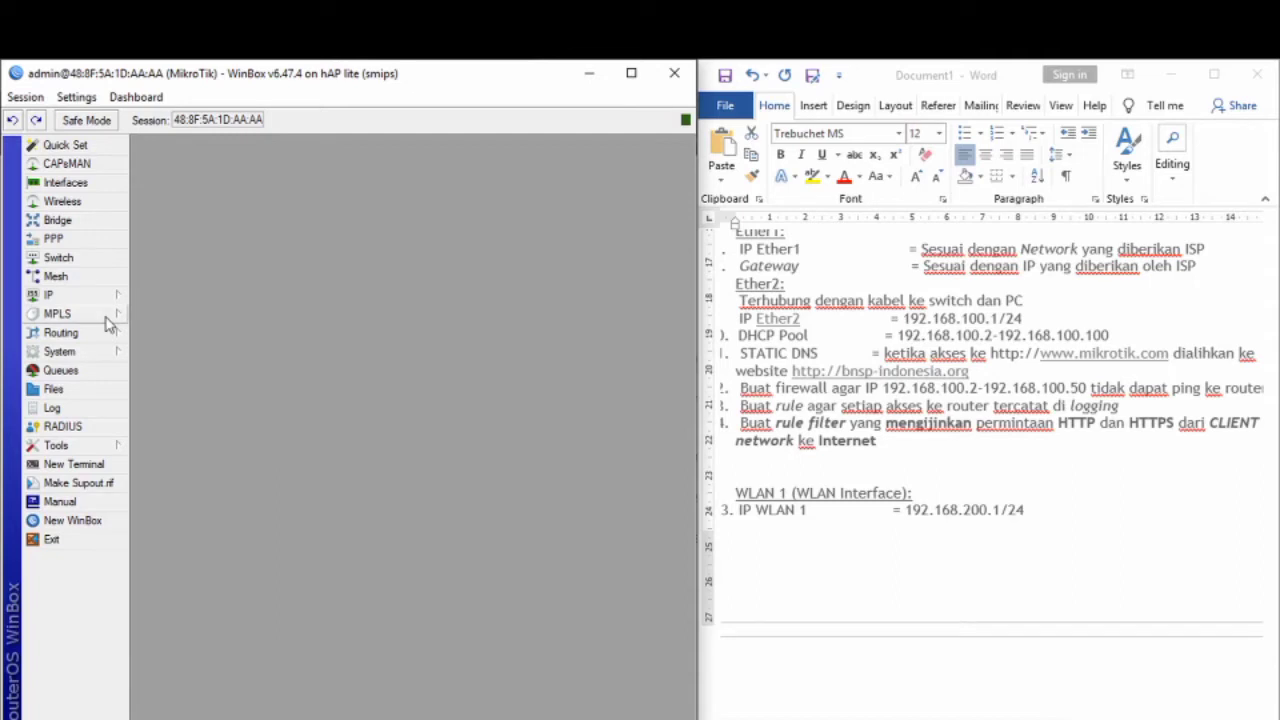
Step: Start the DHCP Setup wizard and choose ether2 as the serving interface
left_click(60, 295)
left_click(170, 410)
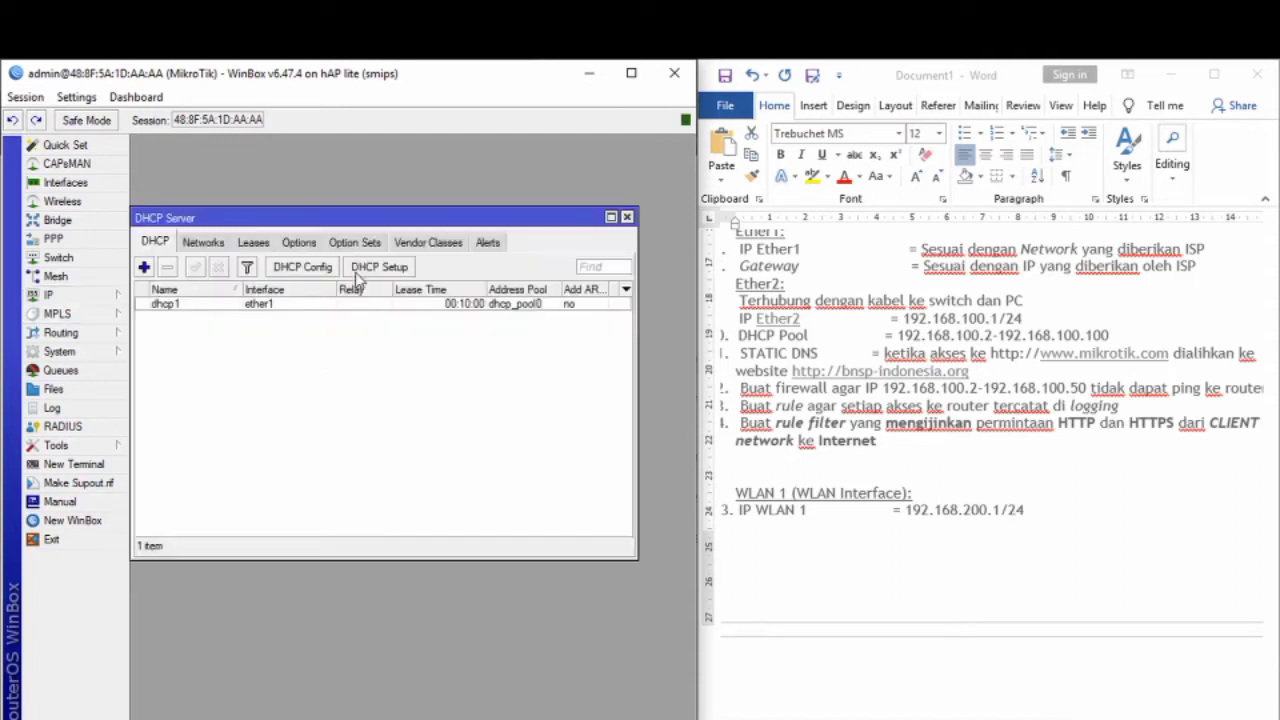
left_click(357, 272)
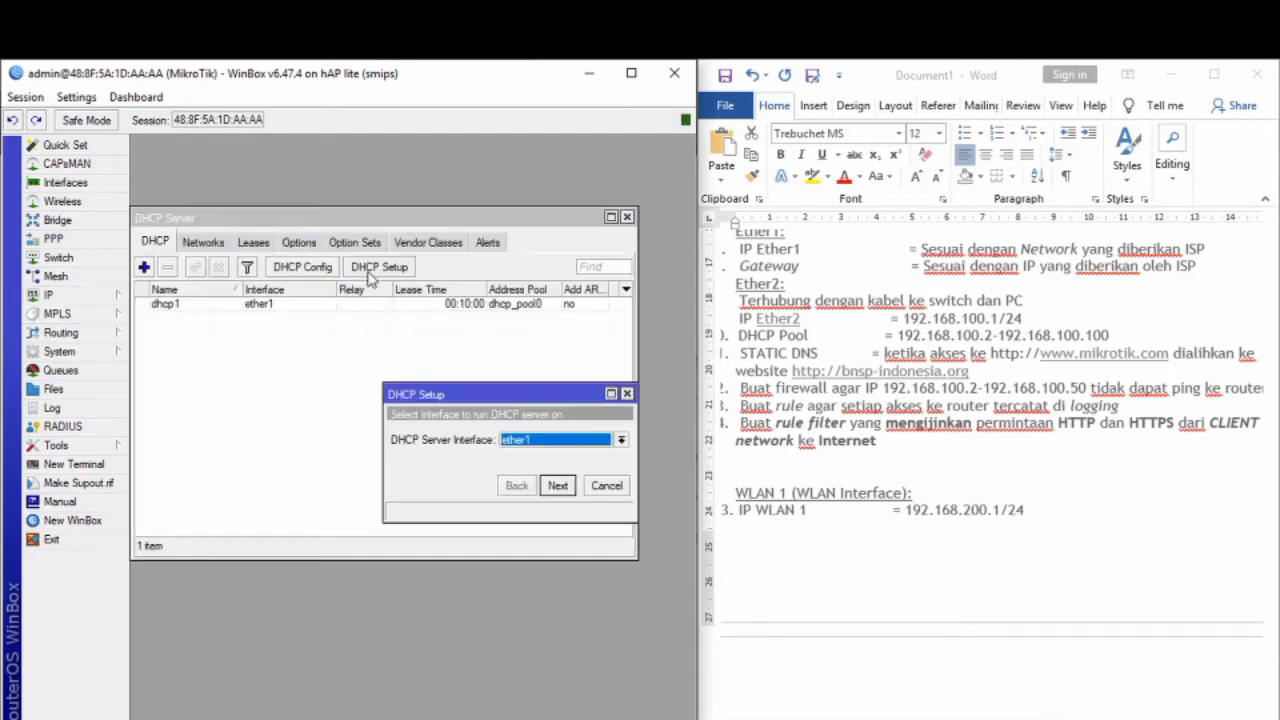
left_click(620, 440)
left_click(582, 469)
left_click(559, 487)
Step: Keep 192.168.100.0/24 and its gateway, end the pool at 192.168.100.100, keep the 10-minute lease, and finish
left_click(558, 487)
left_click(558, 487)
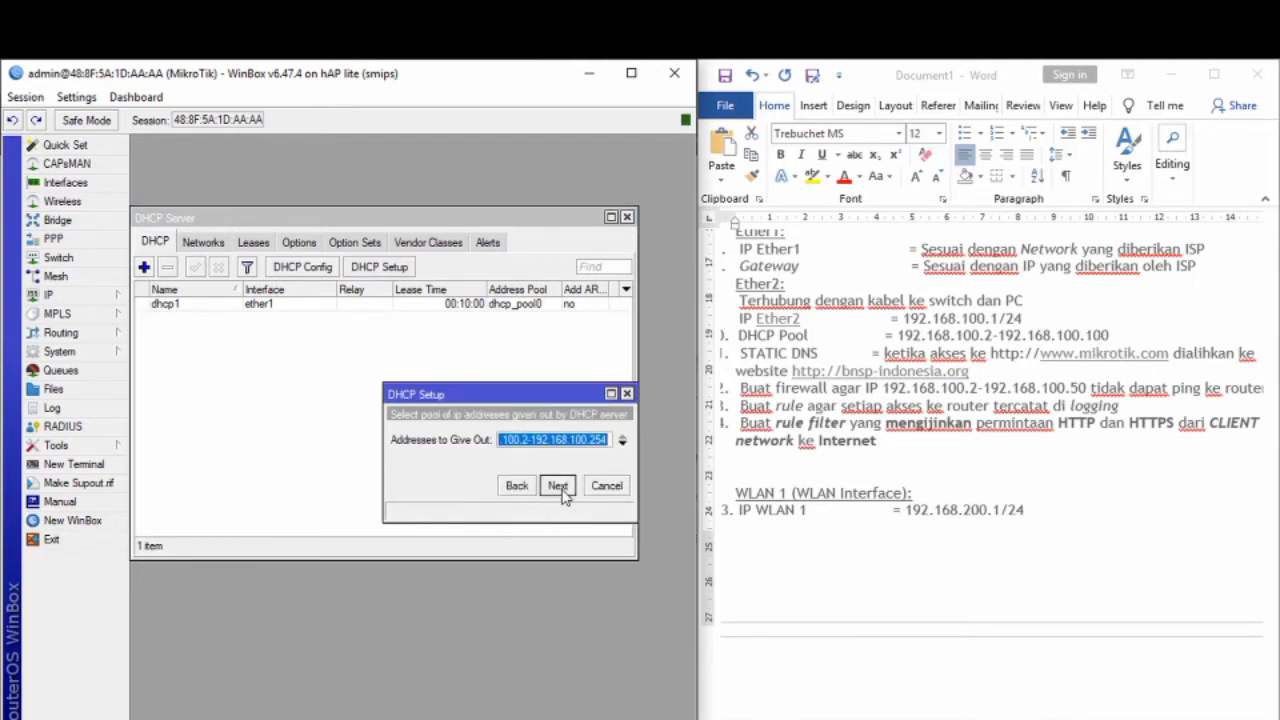
left_click(611, 441)
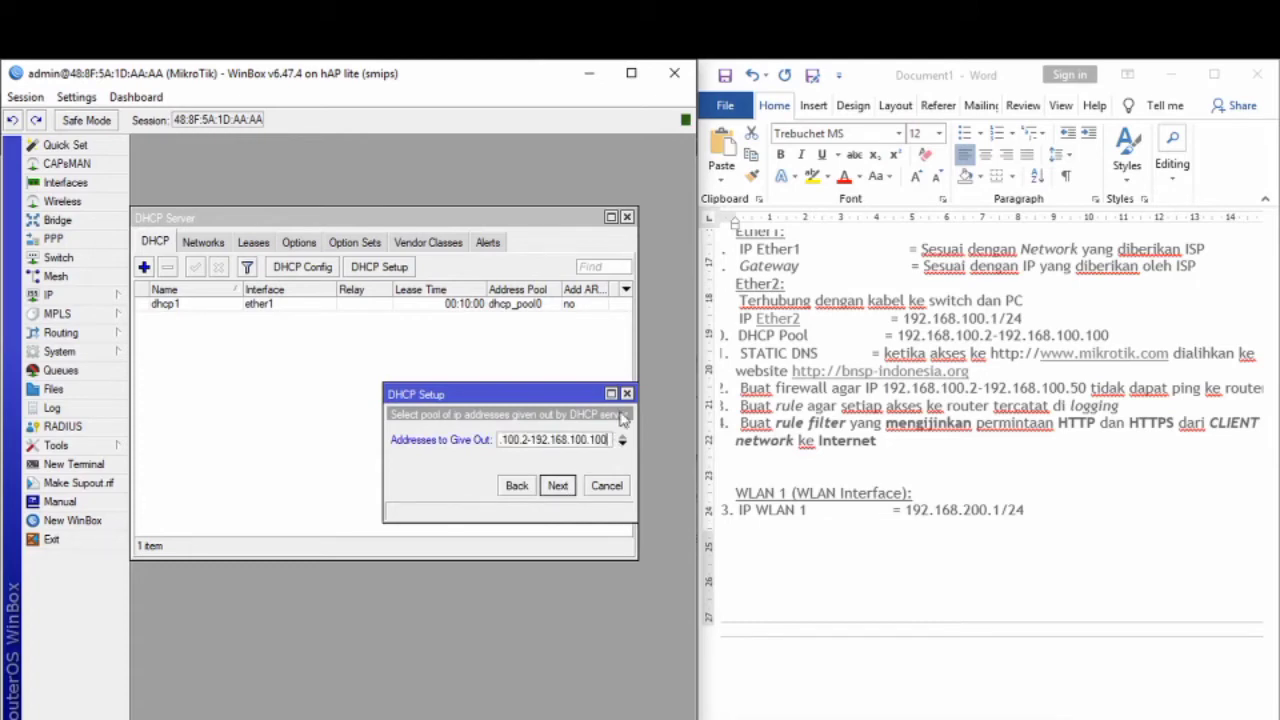
left_click(558, 487)
left_click(558, 487)
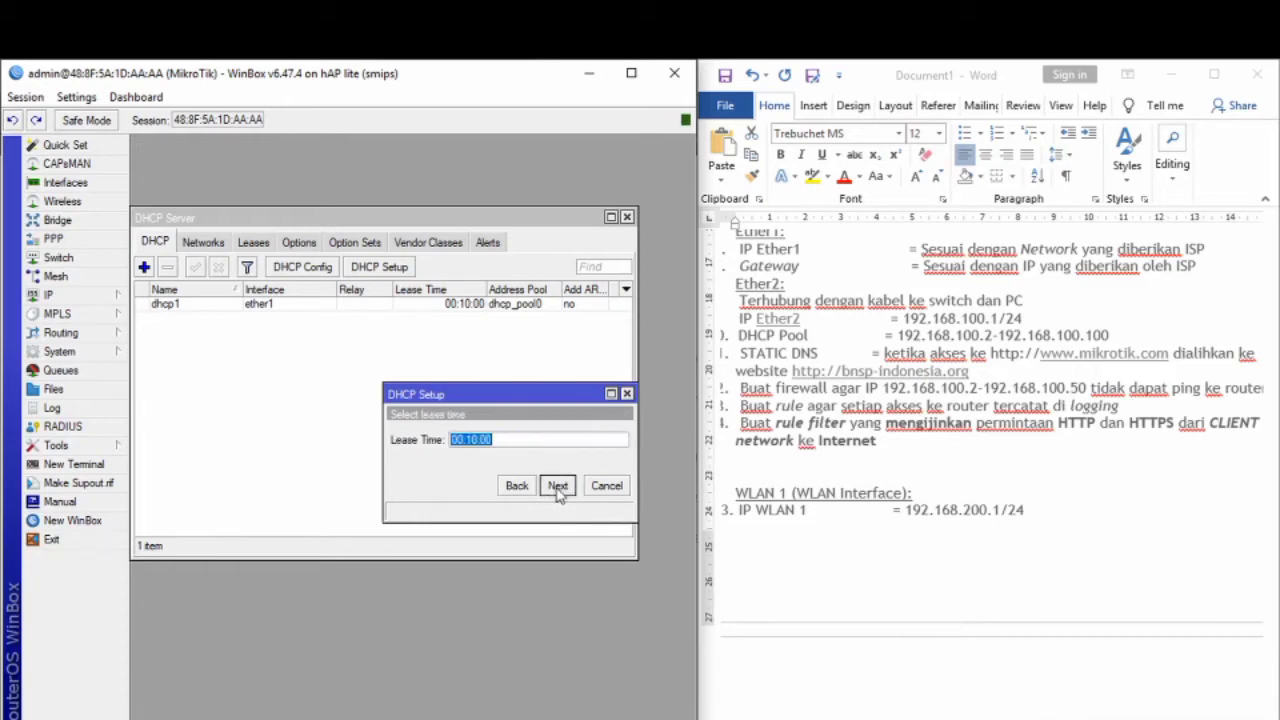
left_click(558, 487)
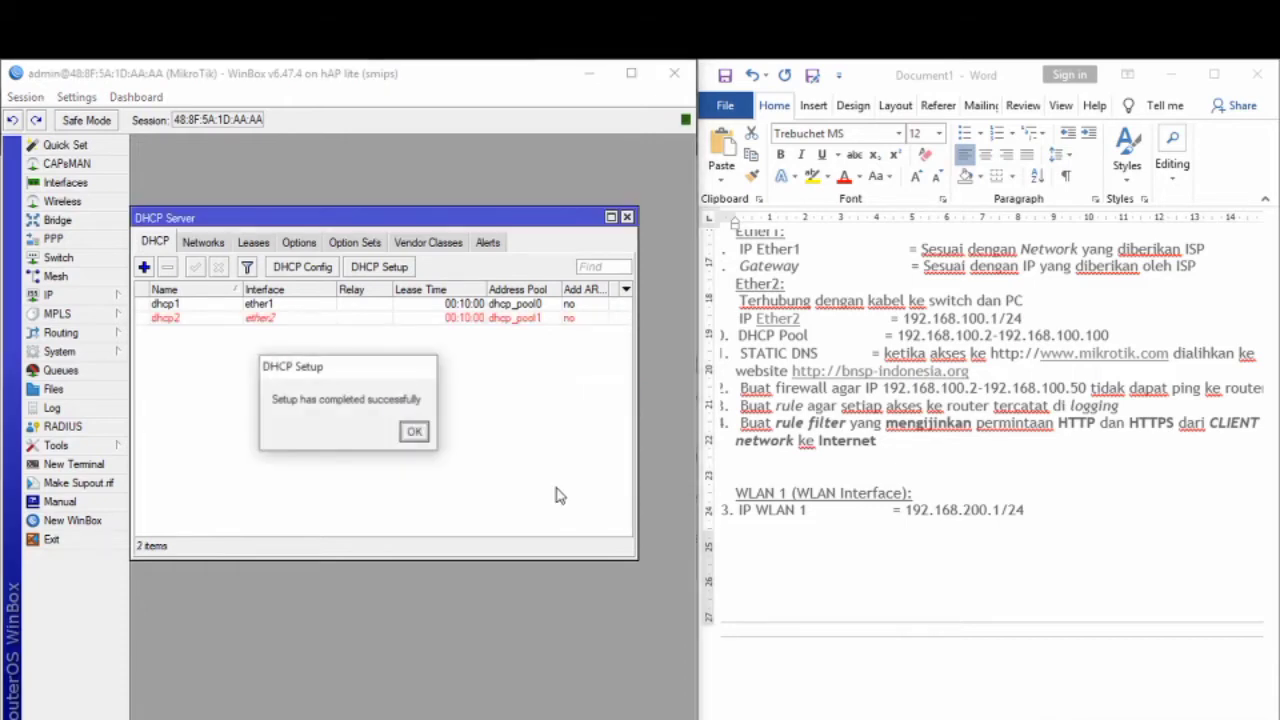
left_click(414, 431)
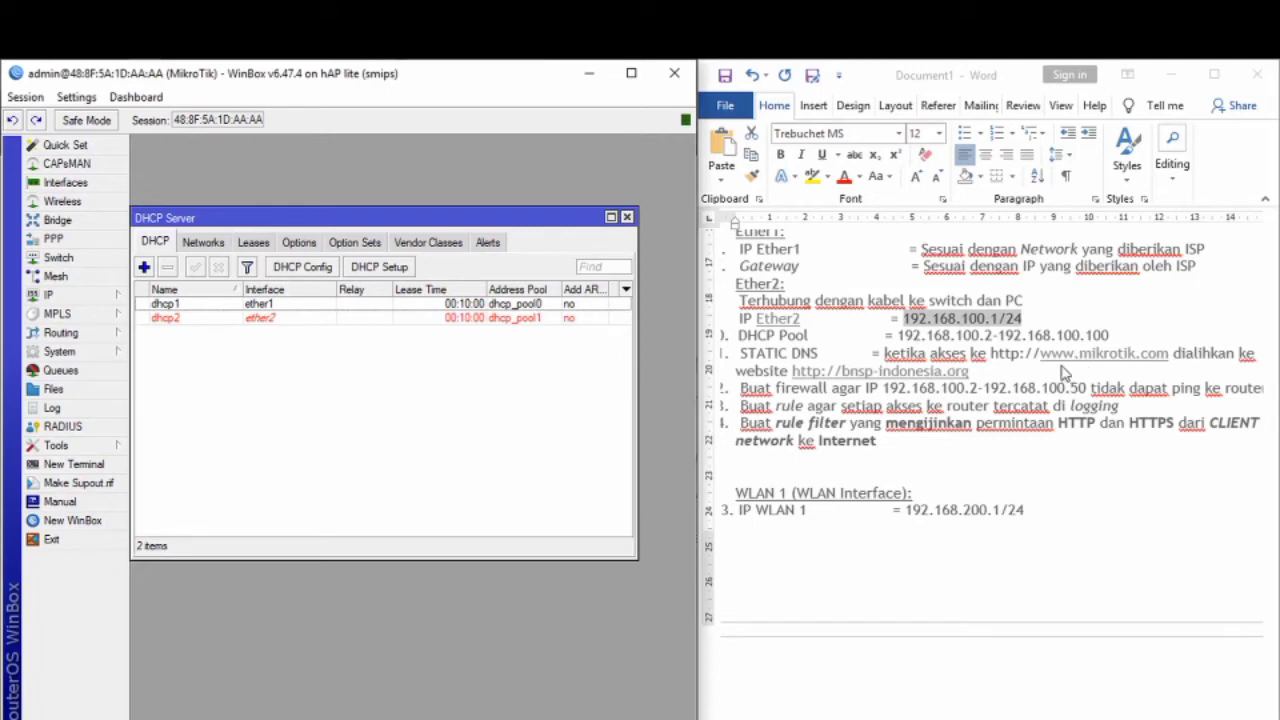
left_click(627, 217)
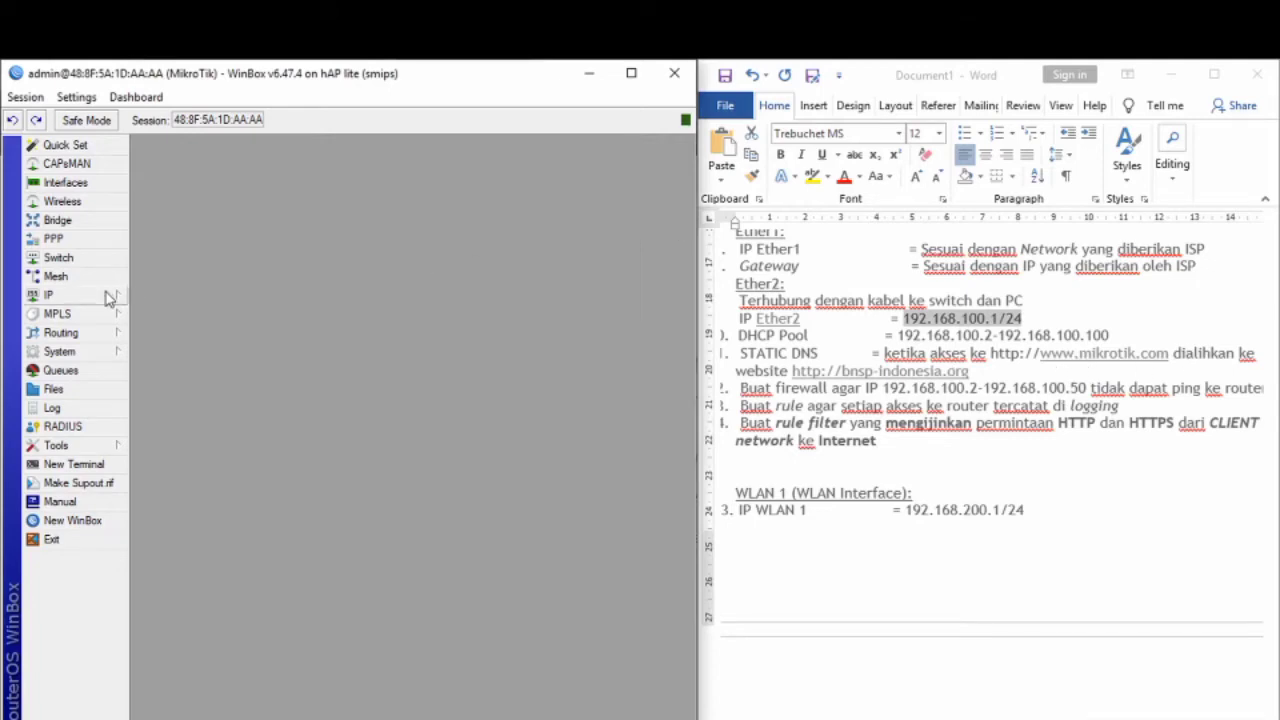
left_click(108, 298)
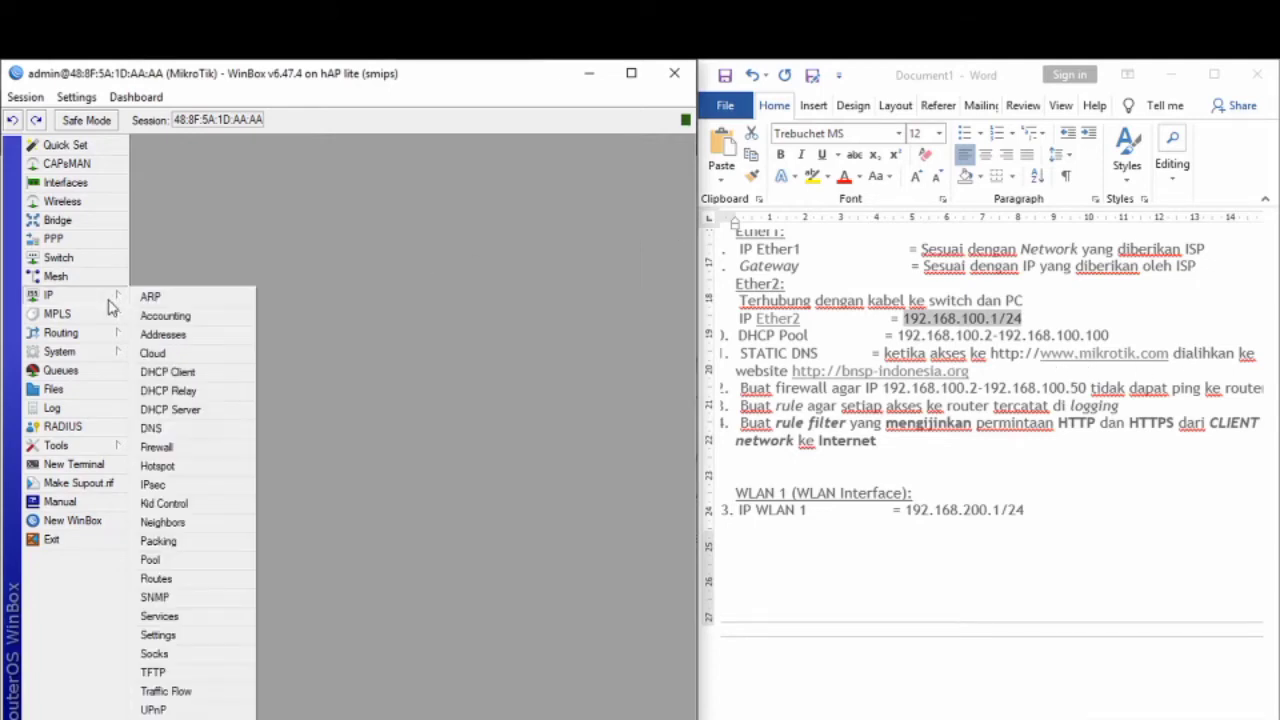
left_click(165, 432)
left_click(483, 302)
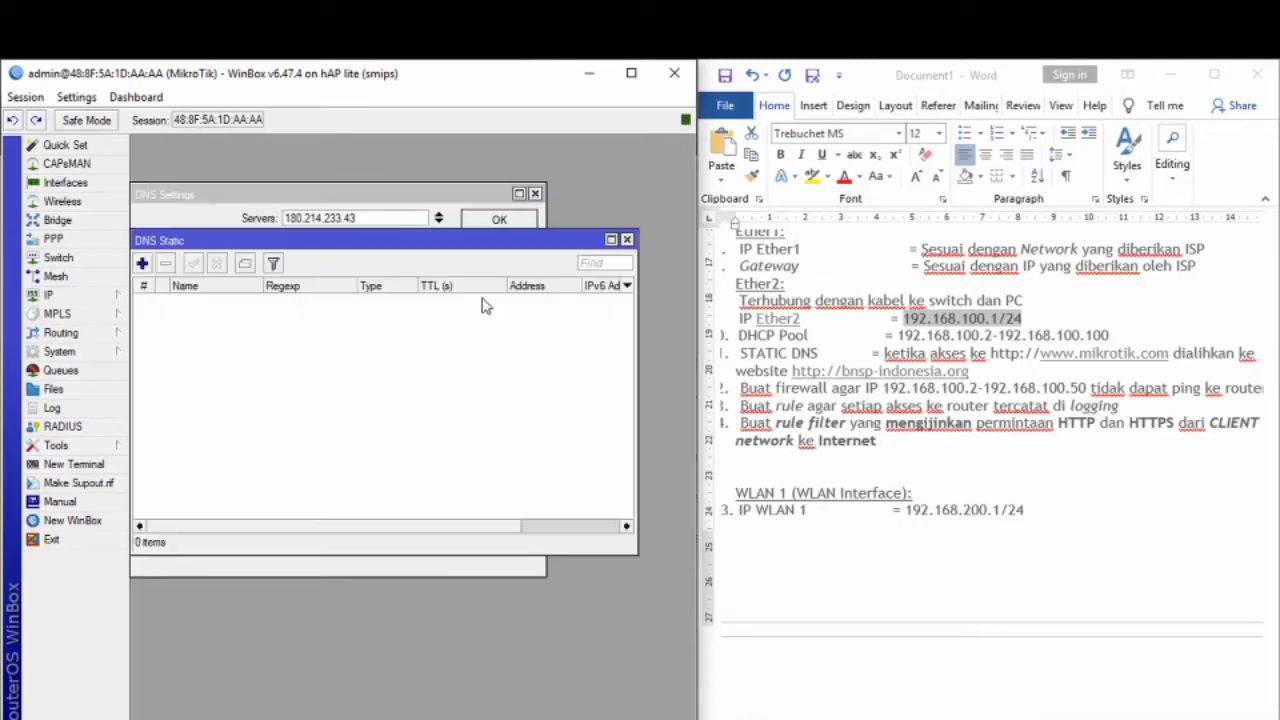
left_click(144, 263)
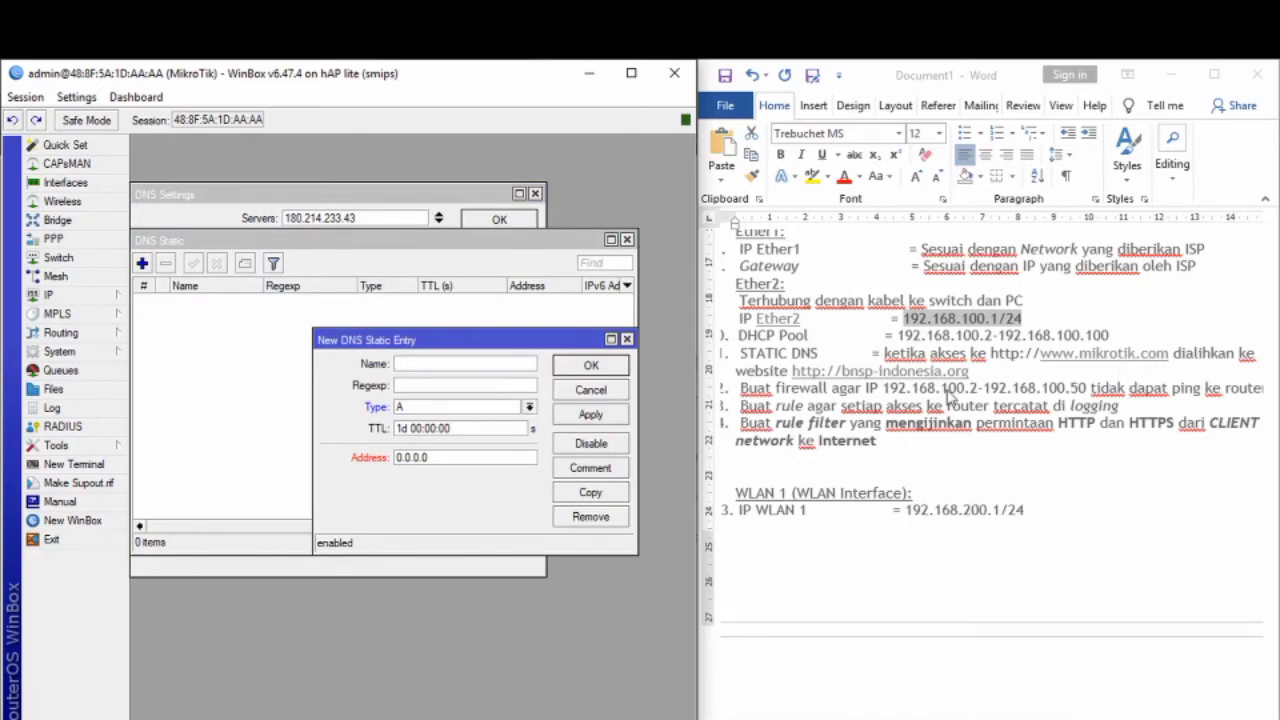
type("www.mikrotik.com")
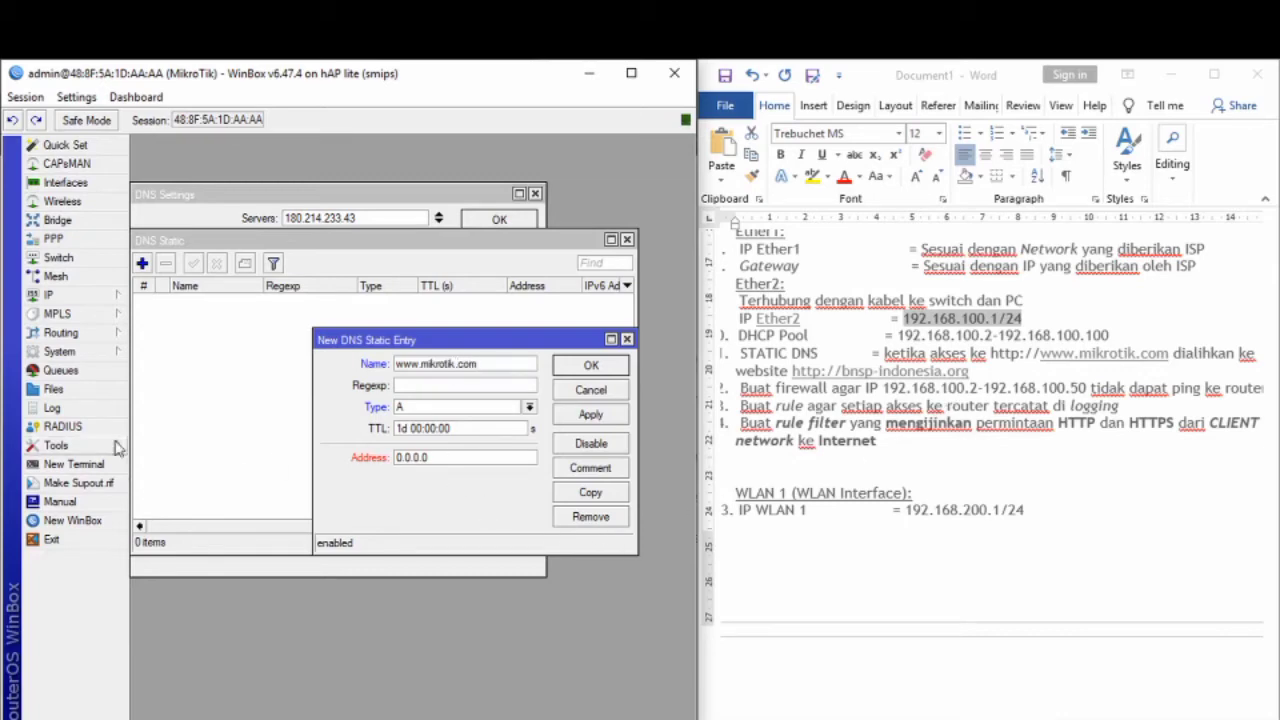
left_click(85, 464)
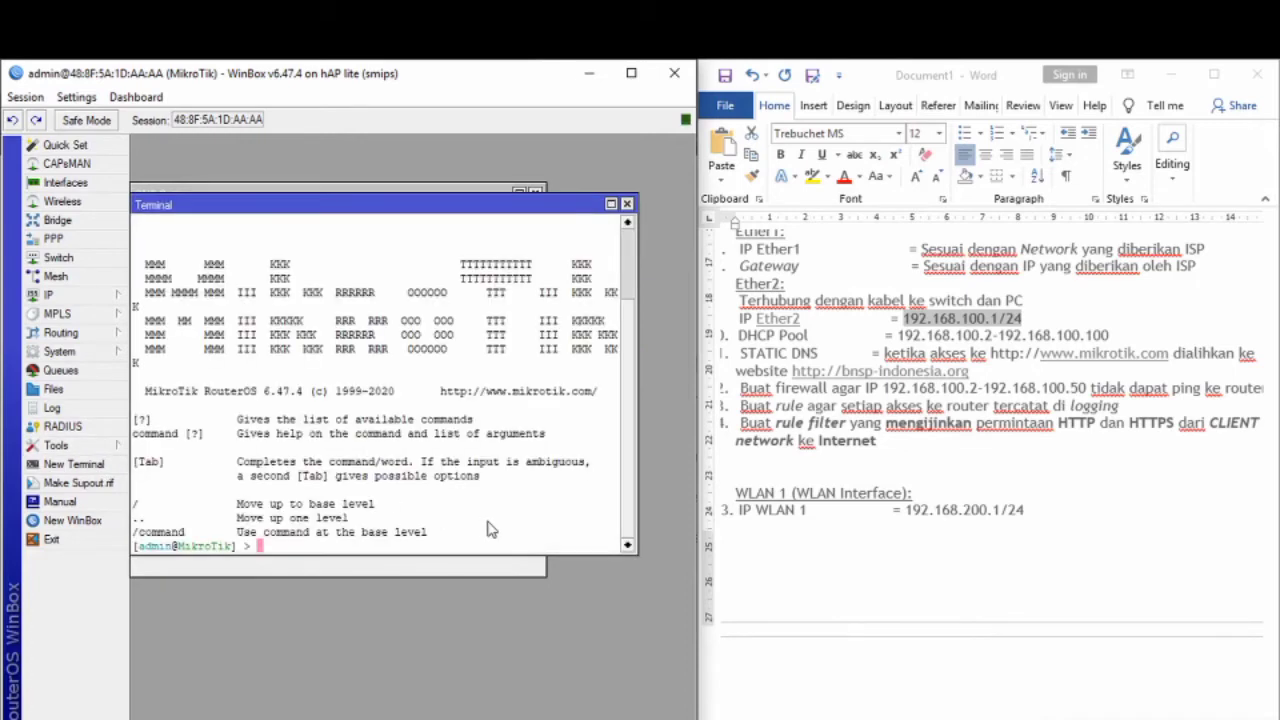
Step: Ping bnsp-indonesia.org, stop it, and copy the resolved address 69.162.80.52
type("ping bnsp-indonesia")
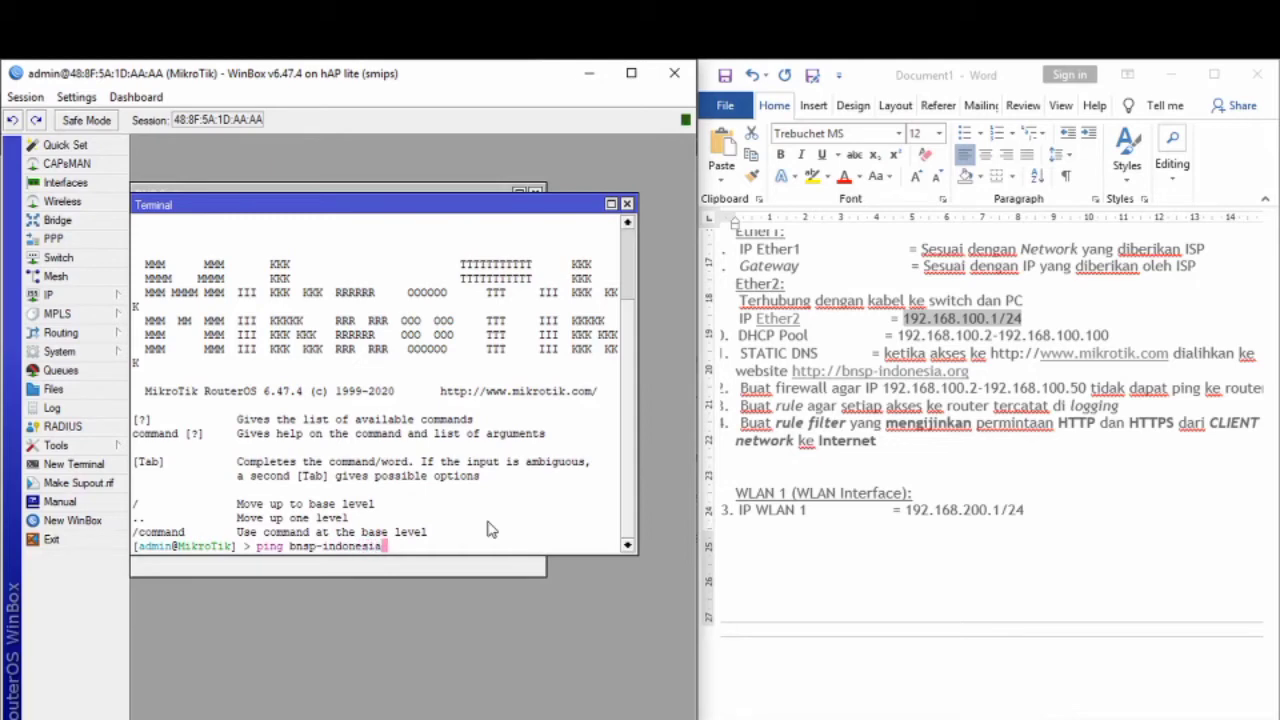
type(".org")
key("Return")
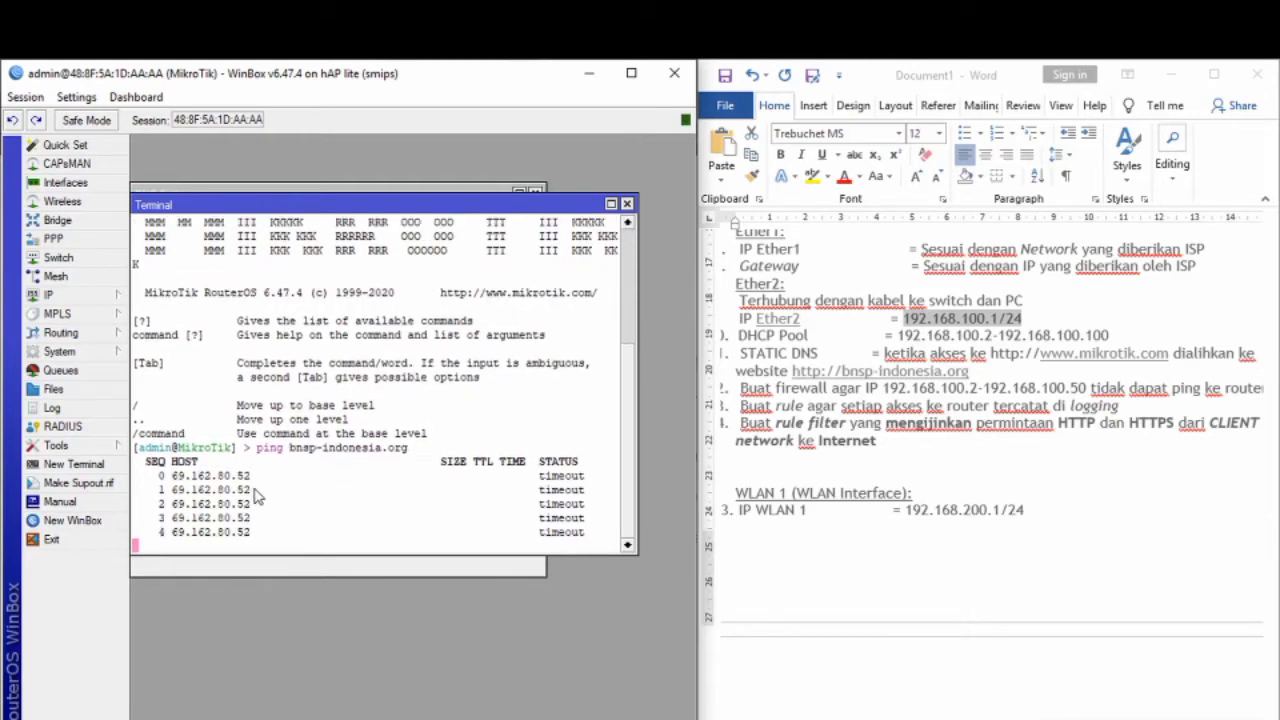
key("ctrl+c")
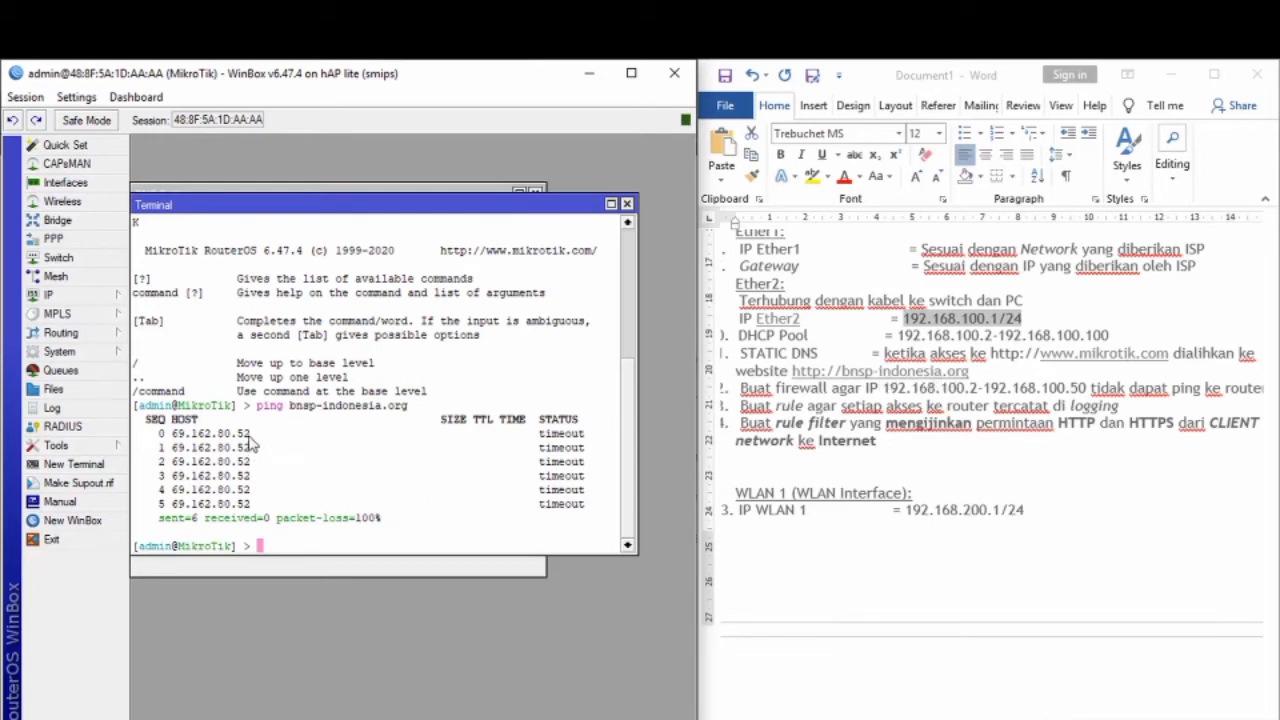
left_click_drag(250, 433, 172, 435)
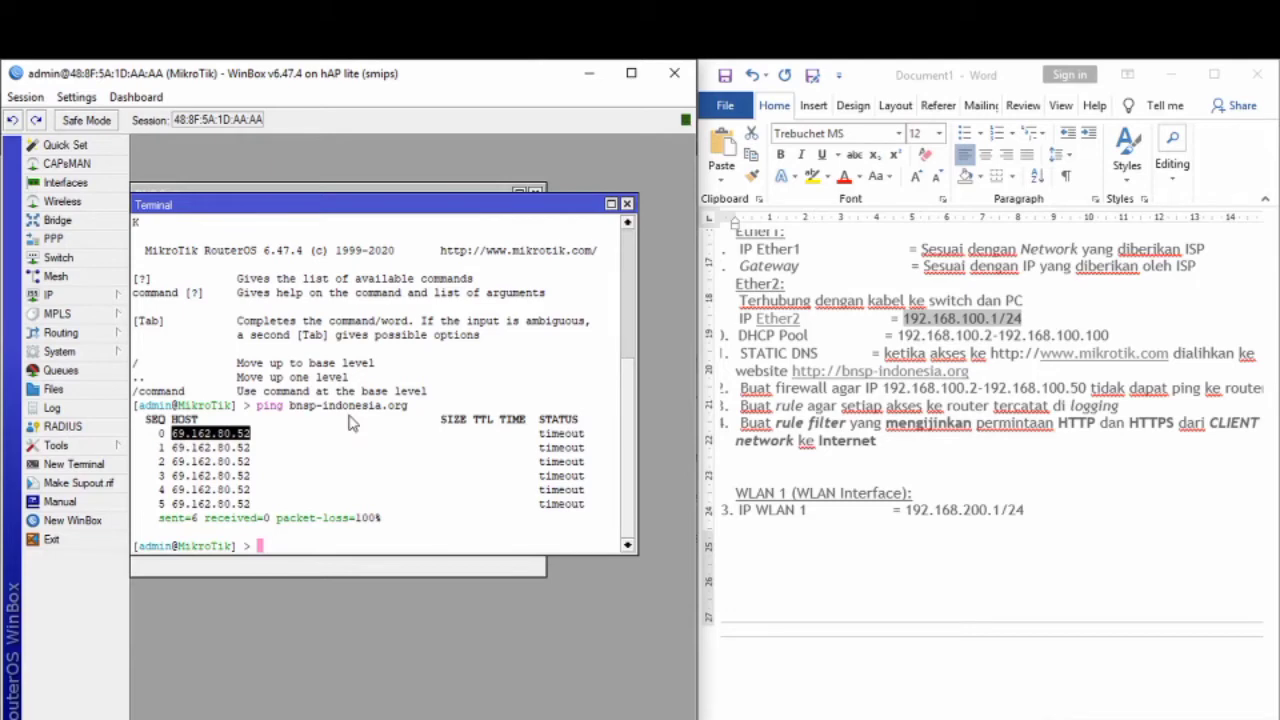
right_click(245, 434)
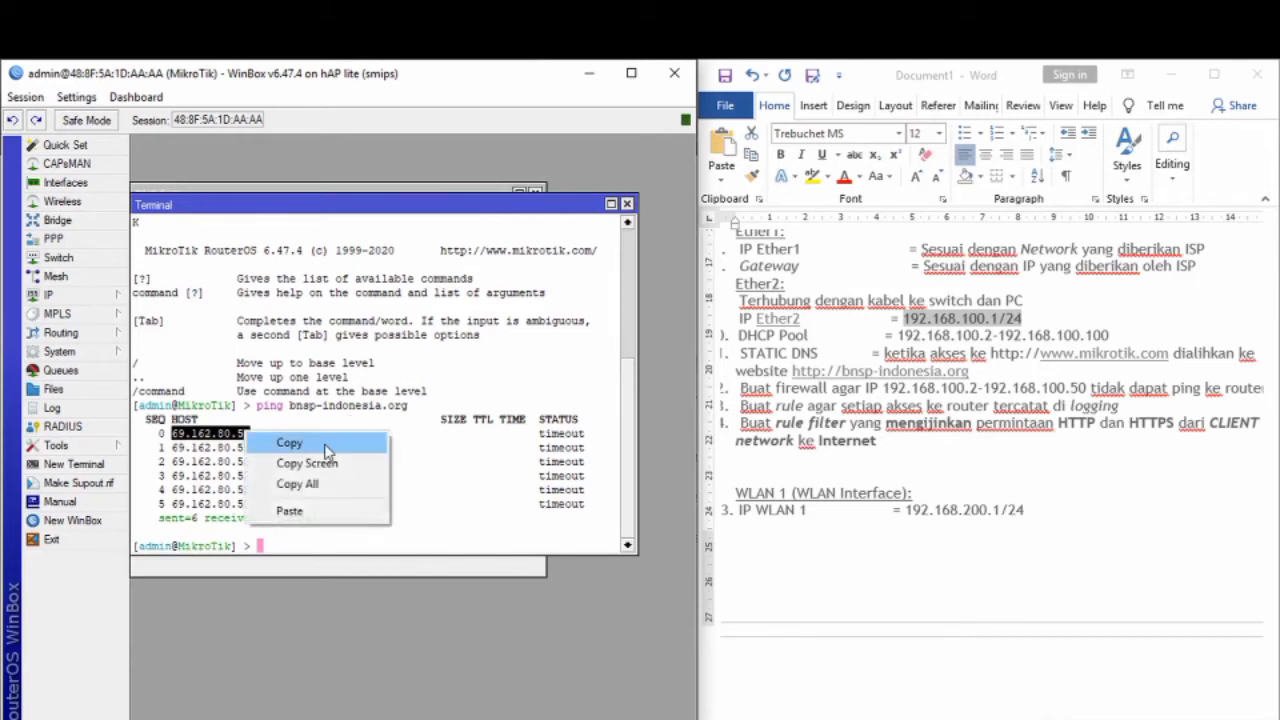
left_click(326, 452)
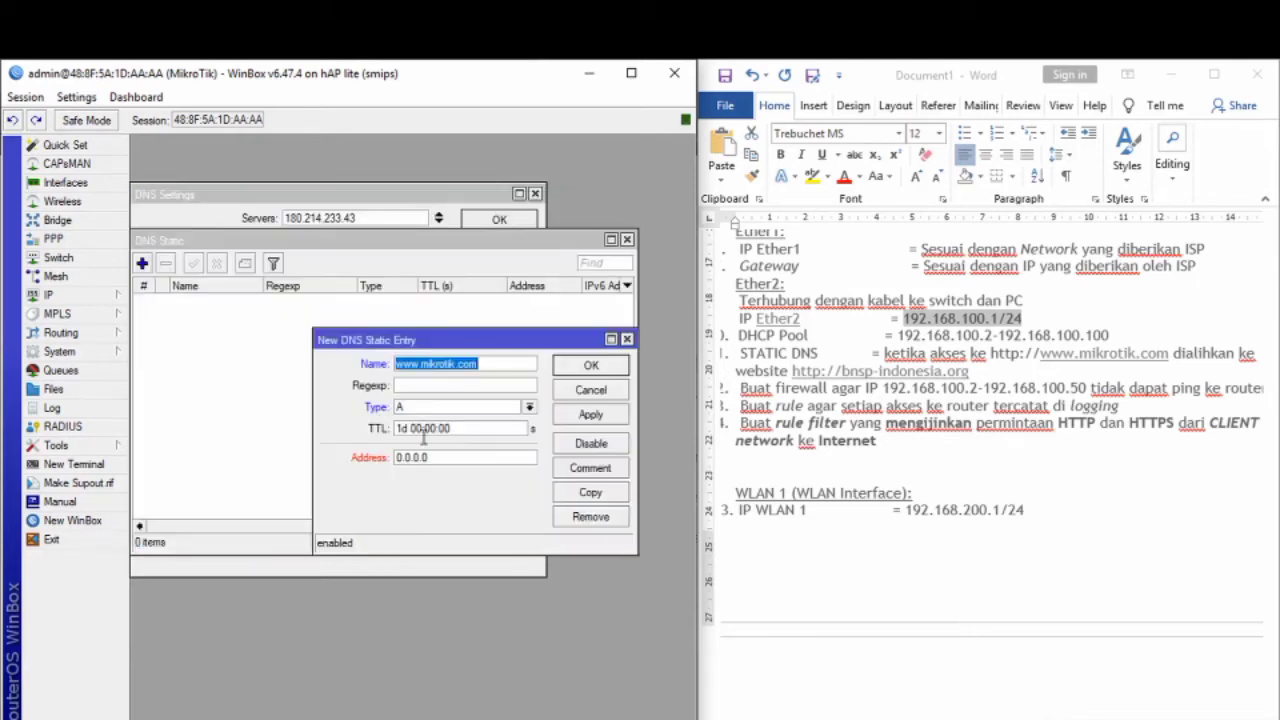
left_click(452, 457)
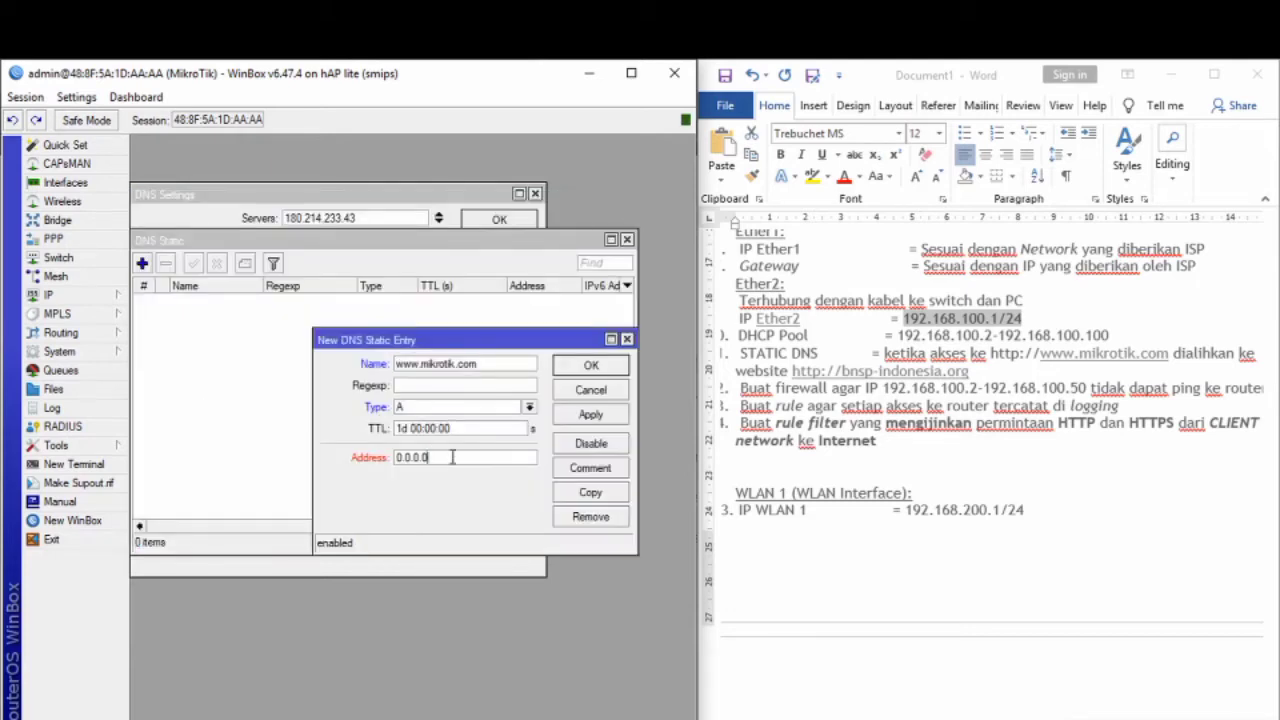
double_click(452, 457)
right_click(452, 457)
left_click(514, 511)
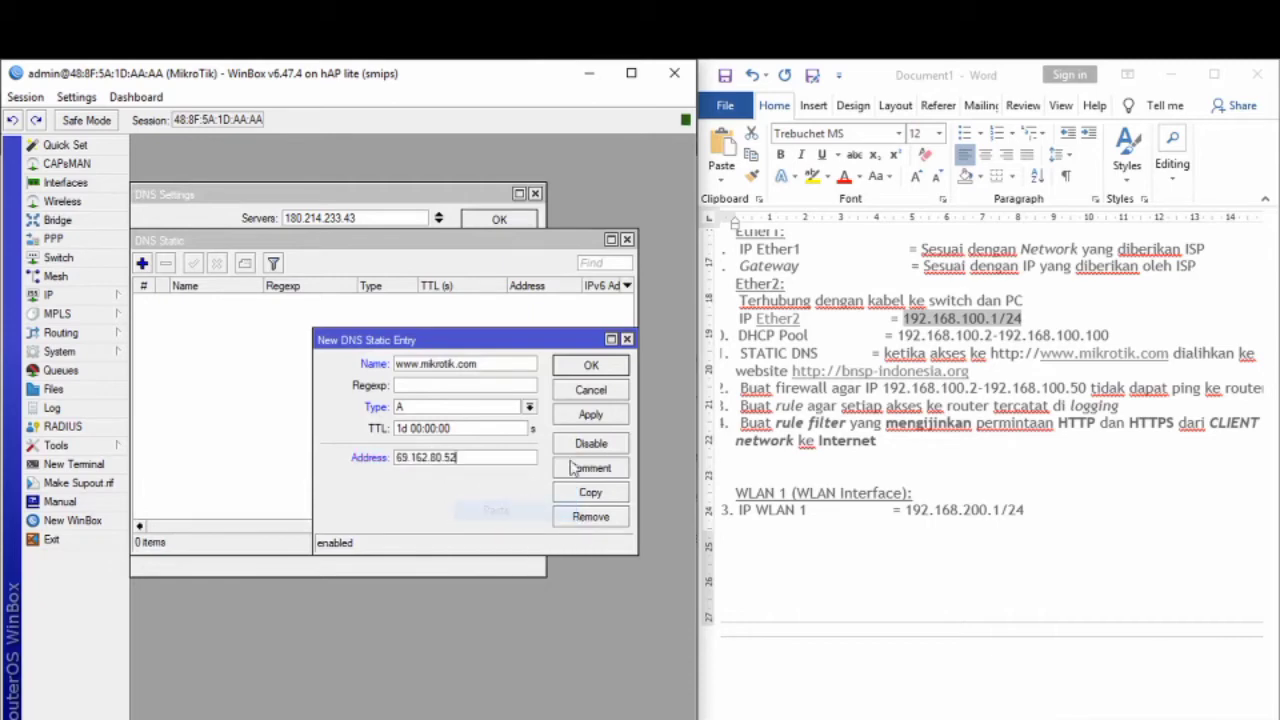
left_click(591, 414)
left_click(591, 366)
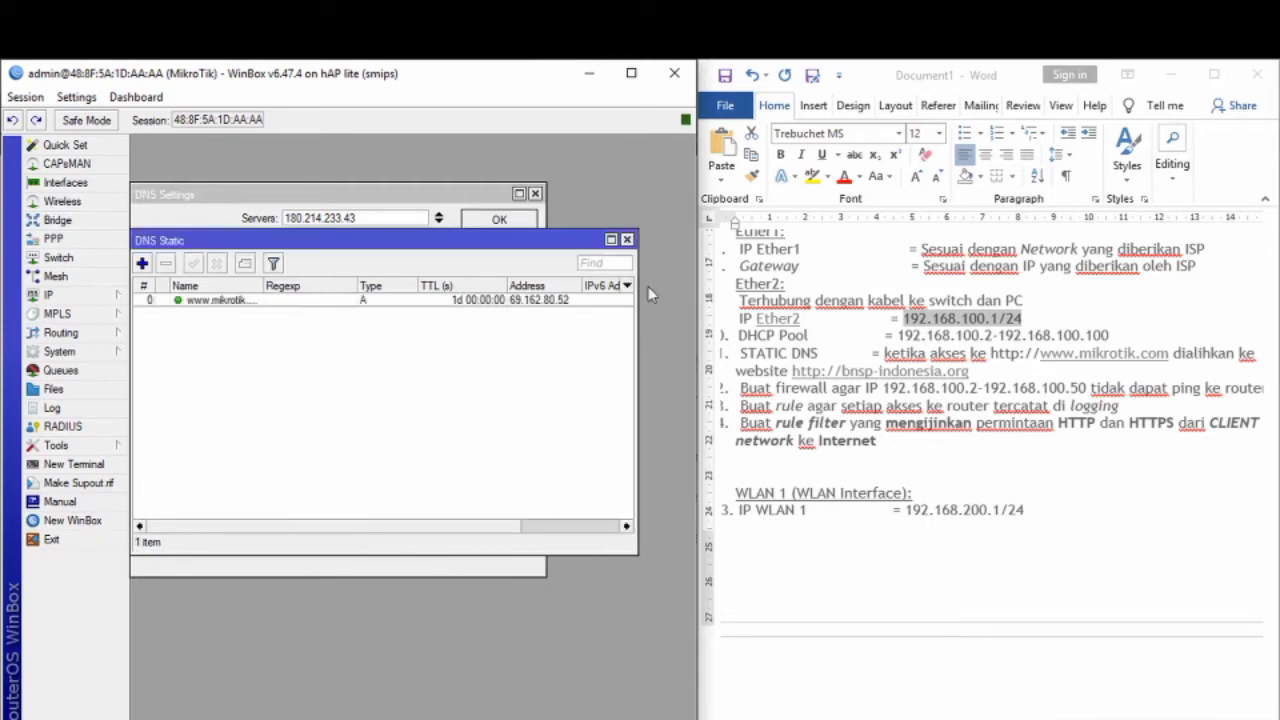
Step: Close the DNS Static and DNS Settings windows
left_click(627, 241)
left_click(535, 194)
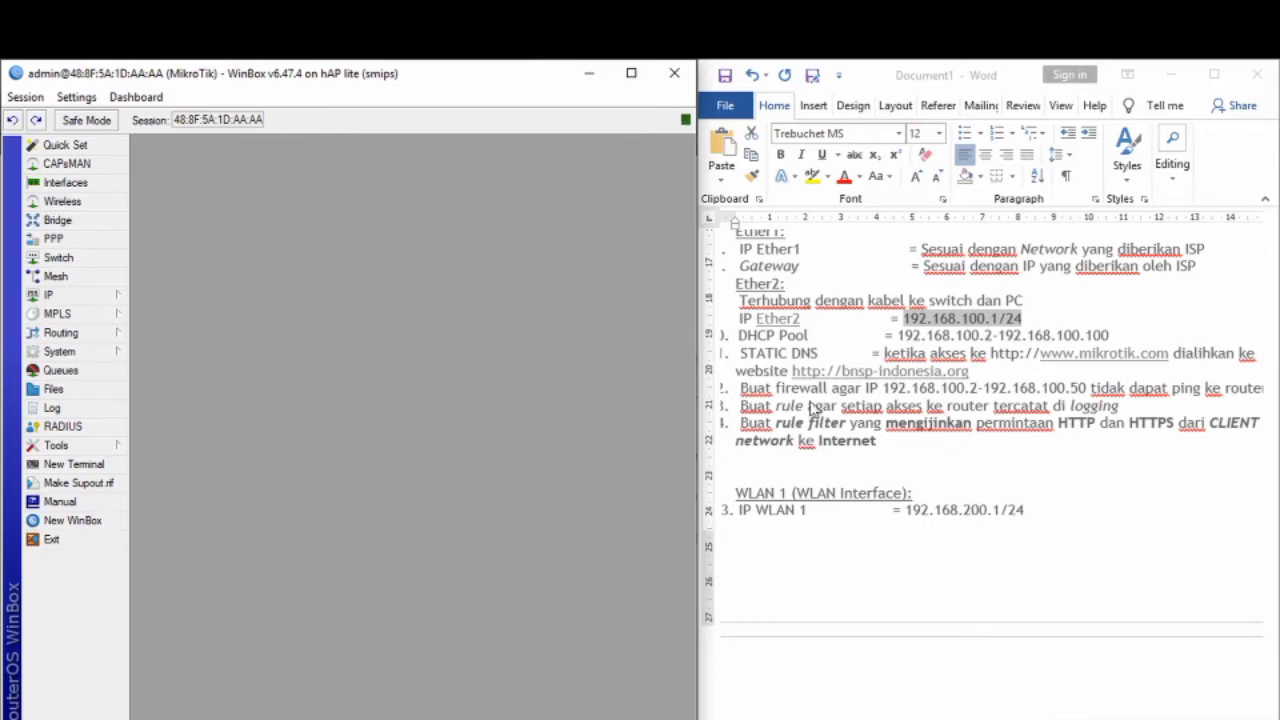
scroll(830, 445, "down", 2)
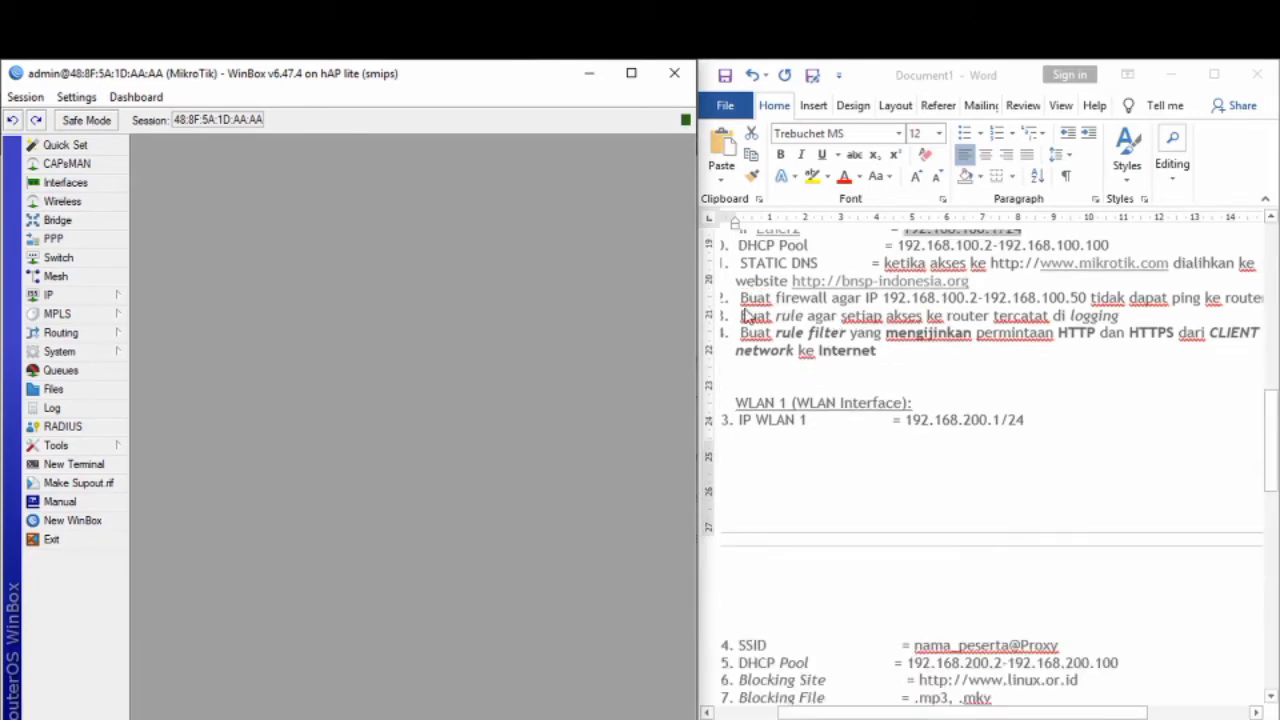
left_click(85, 298)
Step: Start a new firewall filter rule on the input chain matching protocol icmp
left_click(197, 450)
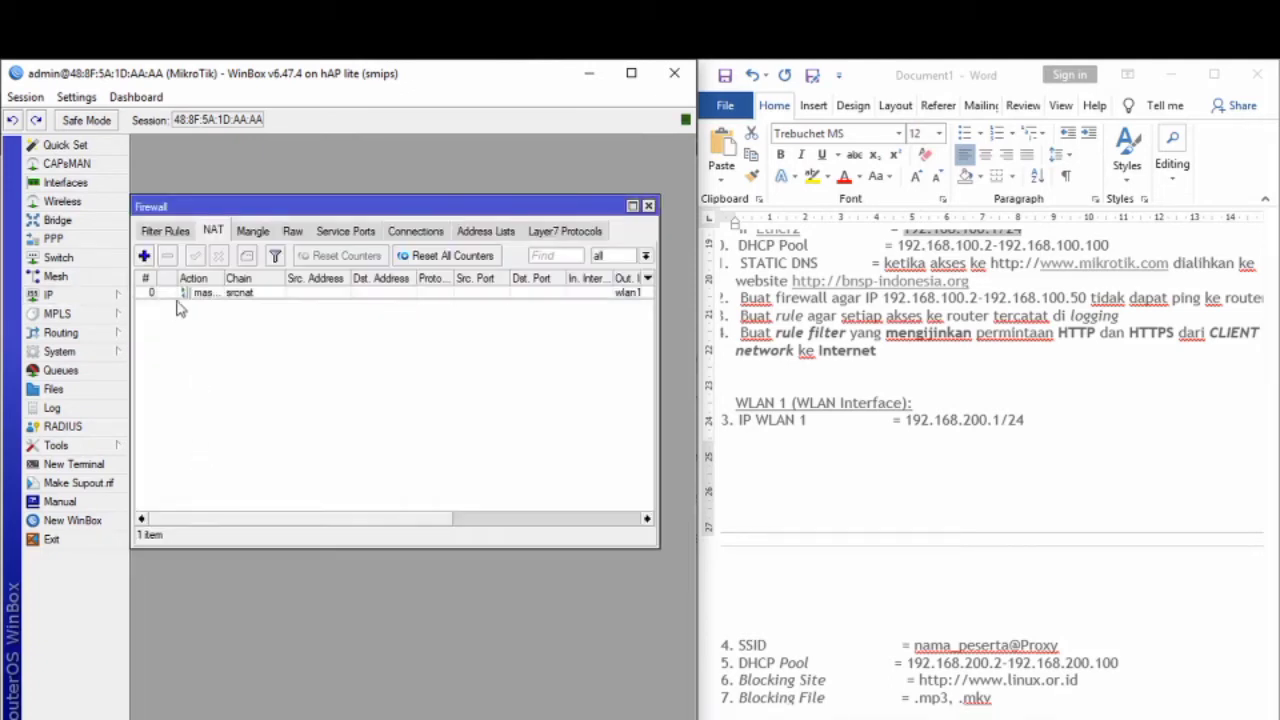
left_click(165, 231)
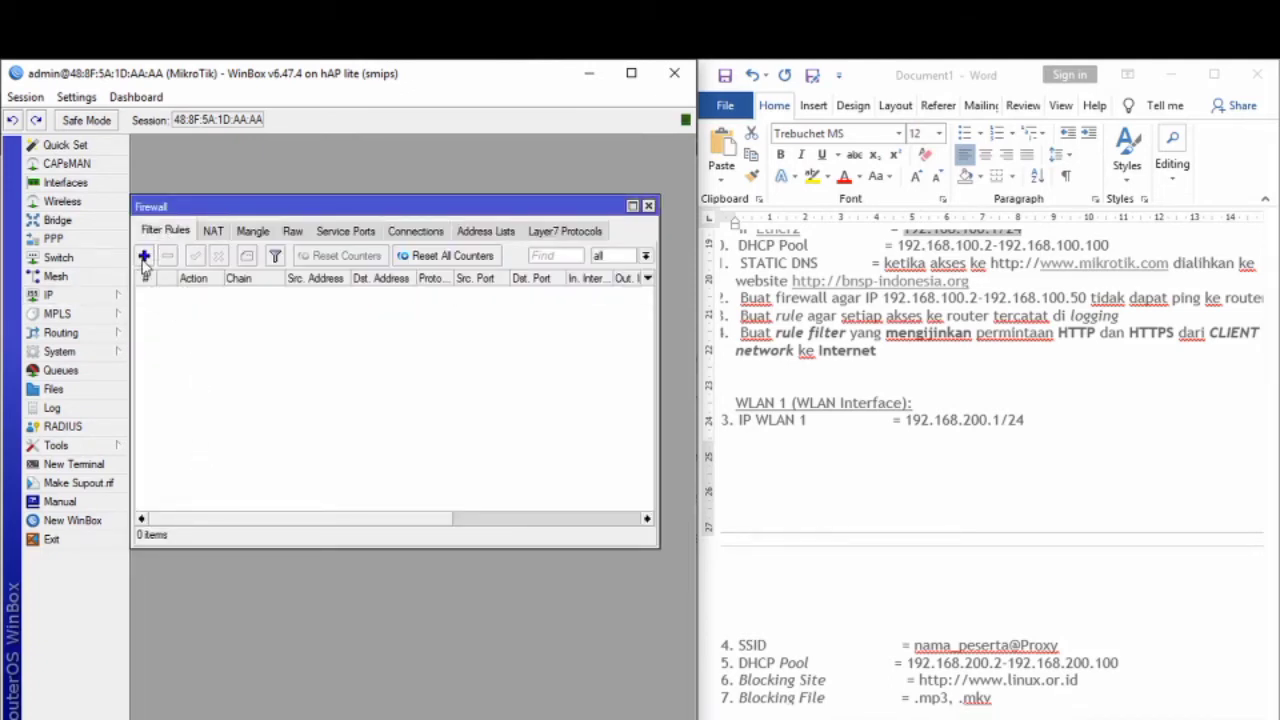
left_click(144, 256)
left_click(166, 234)
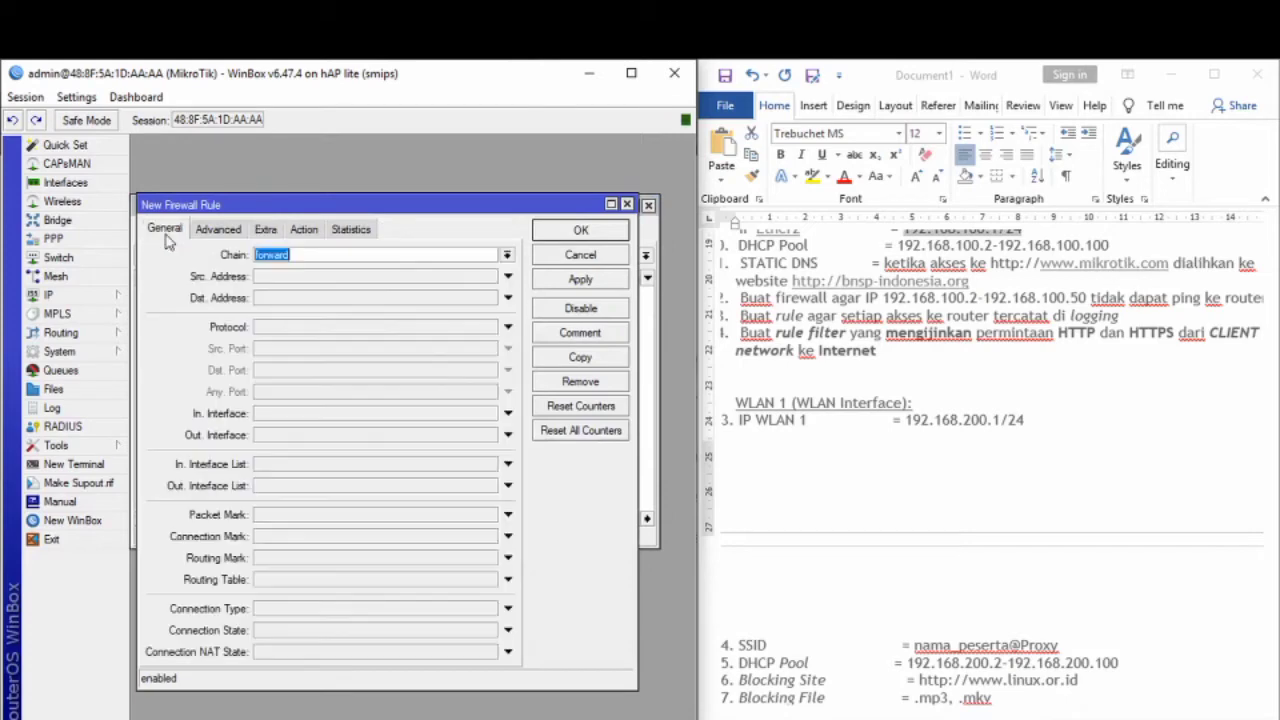
left_click(507, 257)
left_click(451, 283)
left_click(420, 331)
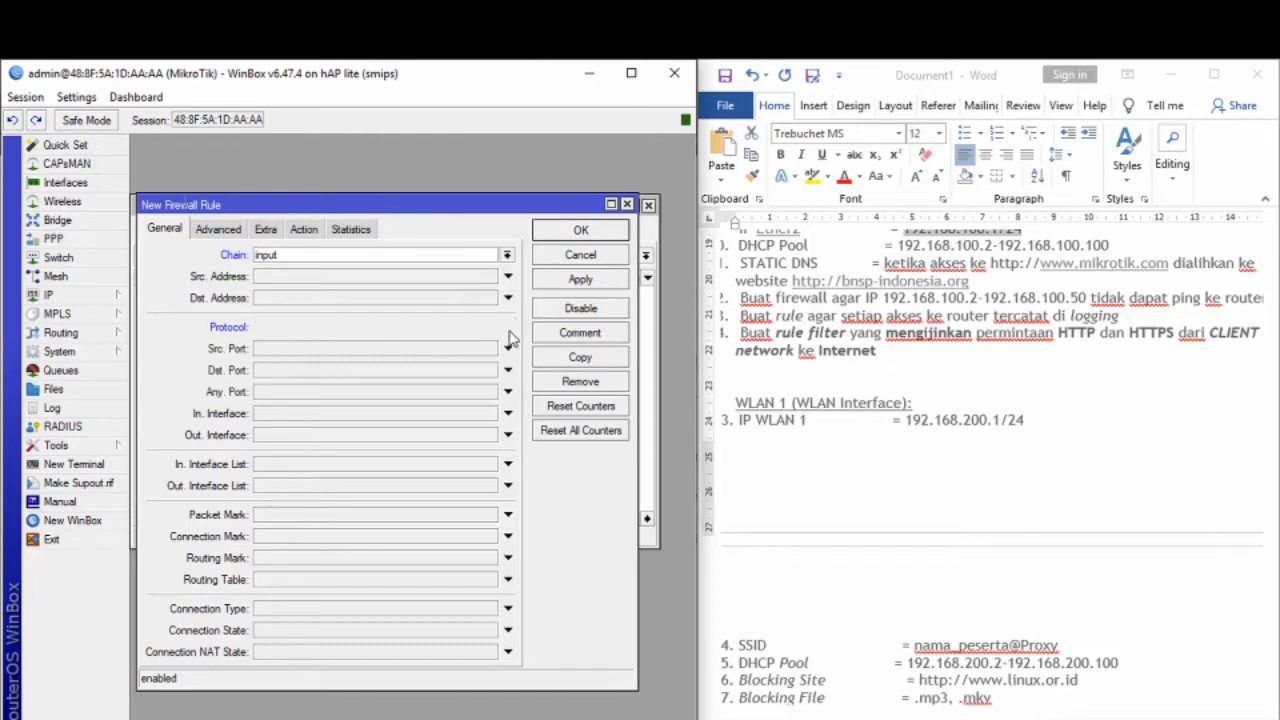
left_click(490, 328)
left_click(402, 343)
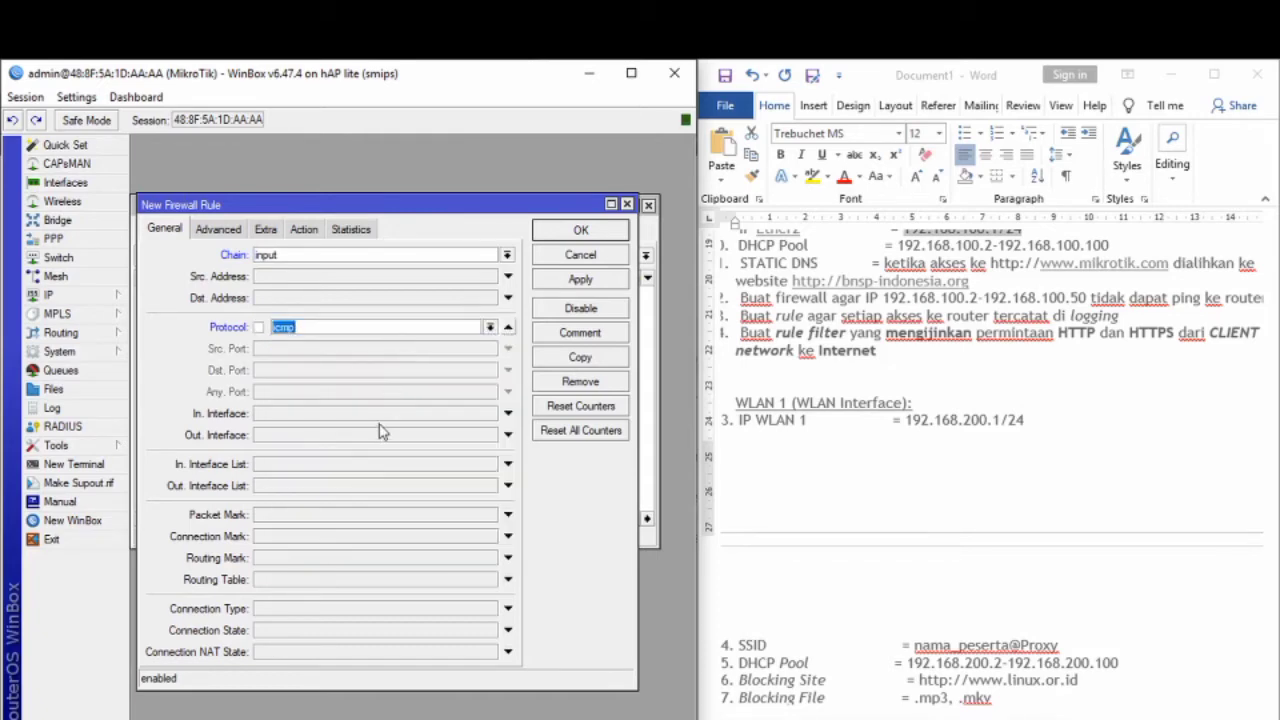
Step: Limit the rule to source 192.168.100.2-192.168.100.50, set action drop, and save it
left_click(288, 283)
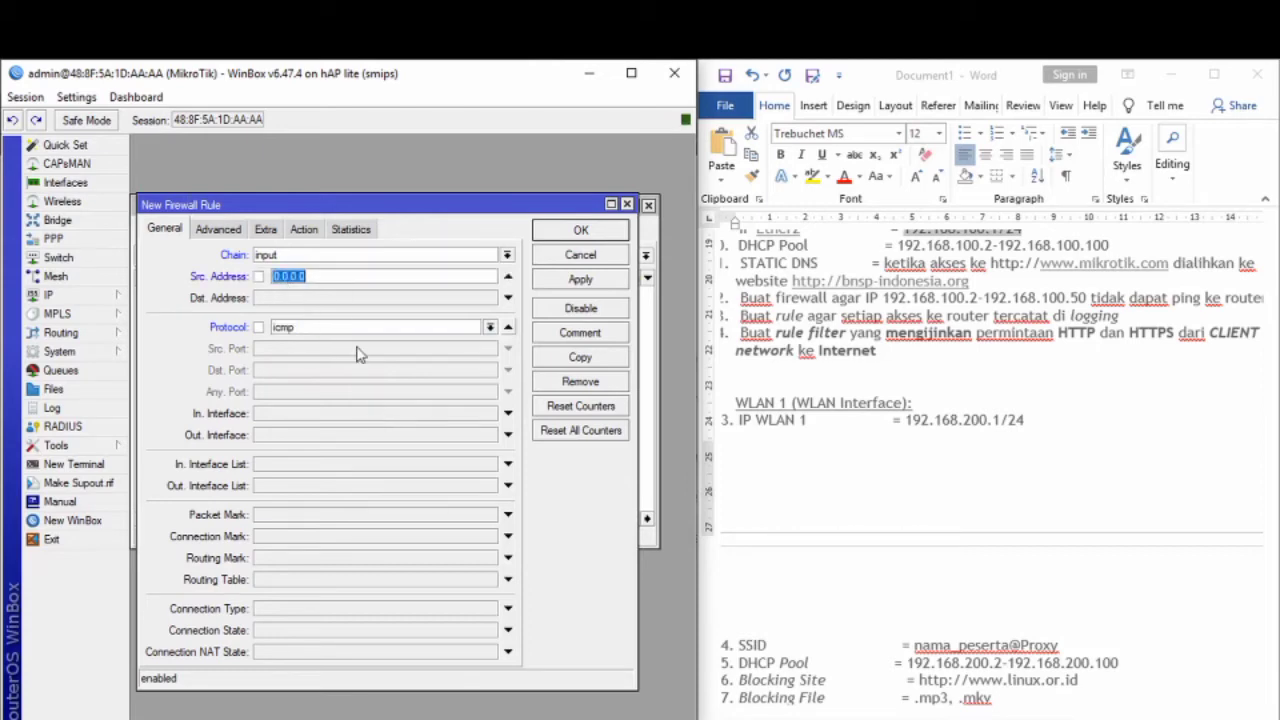
type("192")
type(".168.100.2-192.168.10")
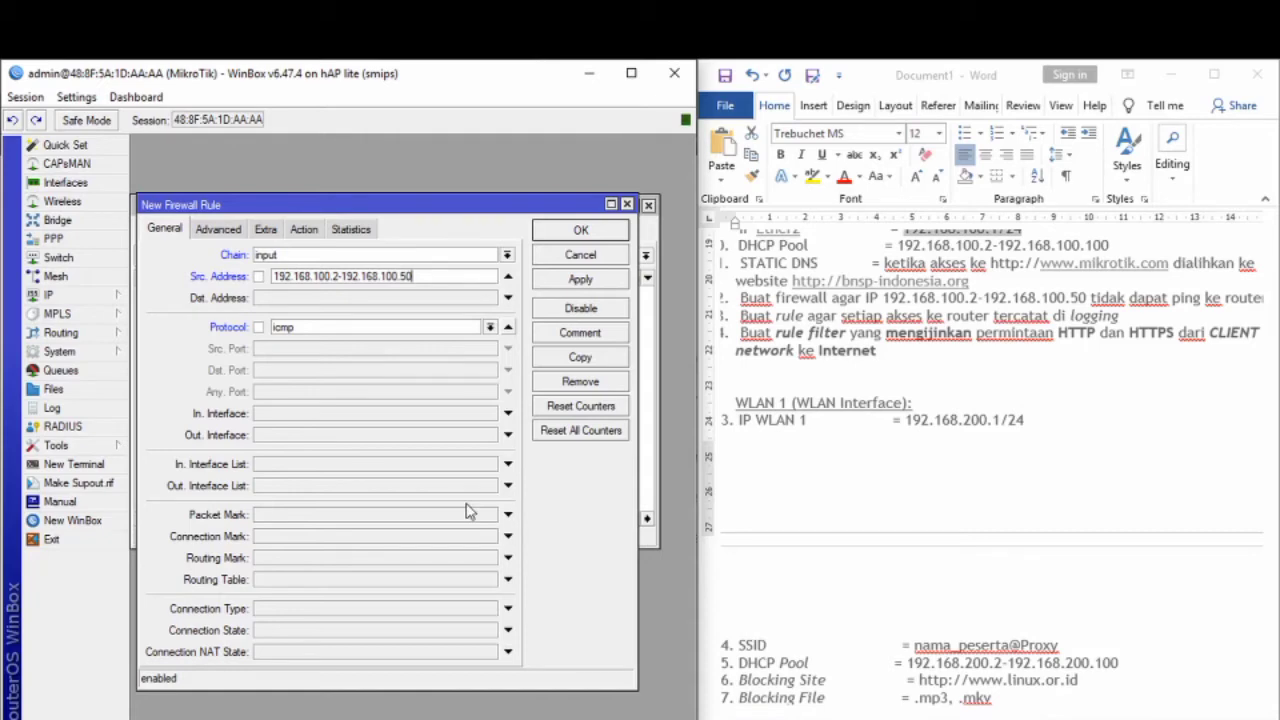
left_click(305, 229)
left_click(305, 257)
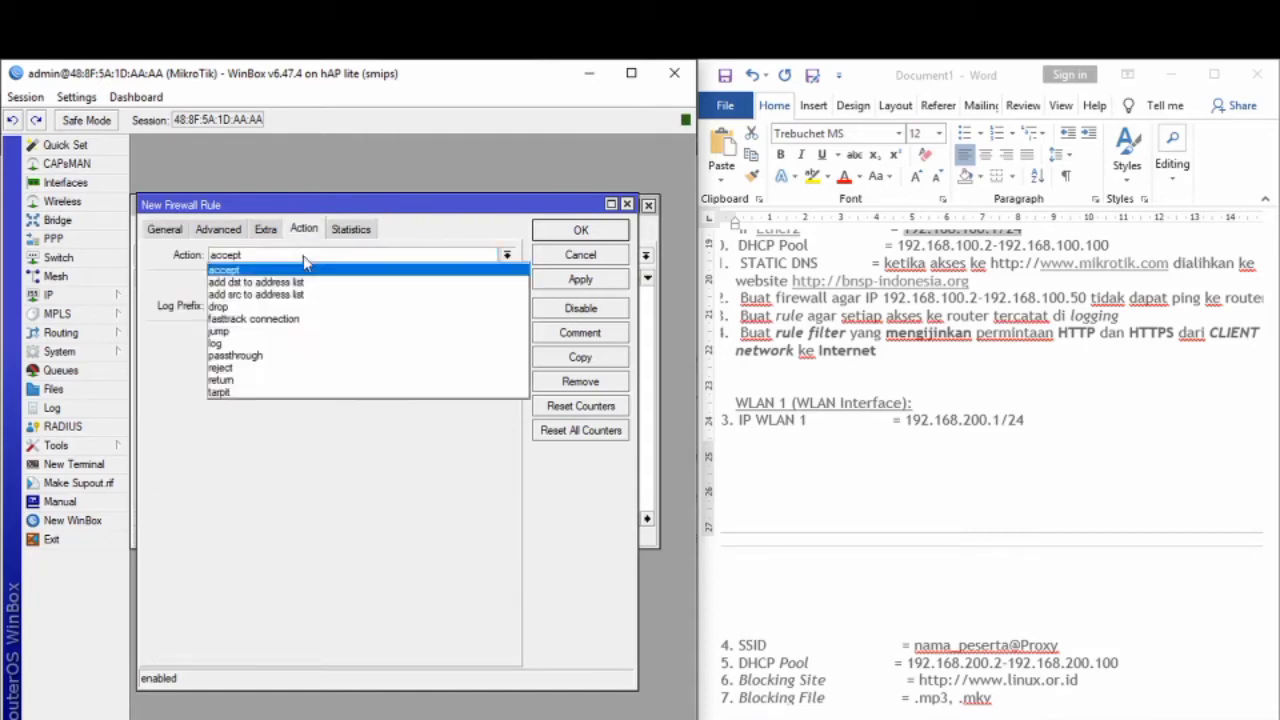
left_click(272, 306)
left_click(577, 283)
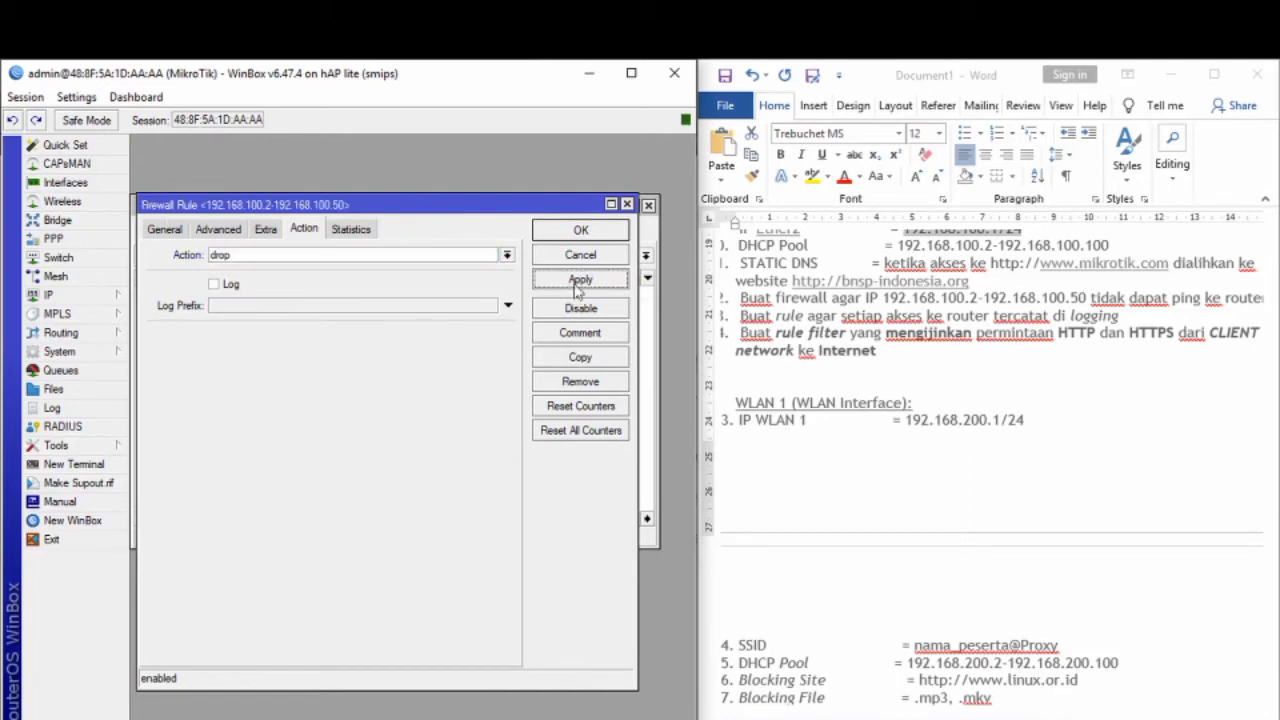
left_click(577, 235)
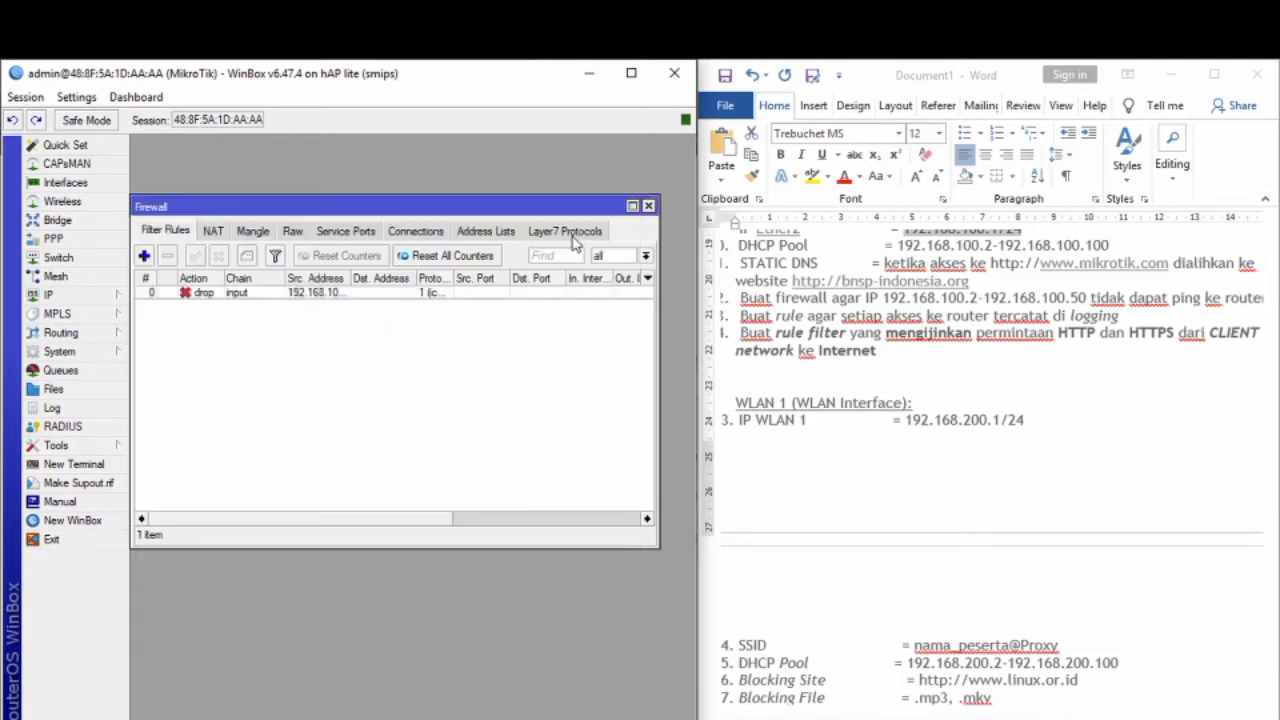
Step: Add an input-chain filter rule with action log and a log prefix, and save it
left_click(144, 256)
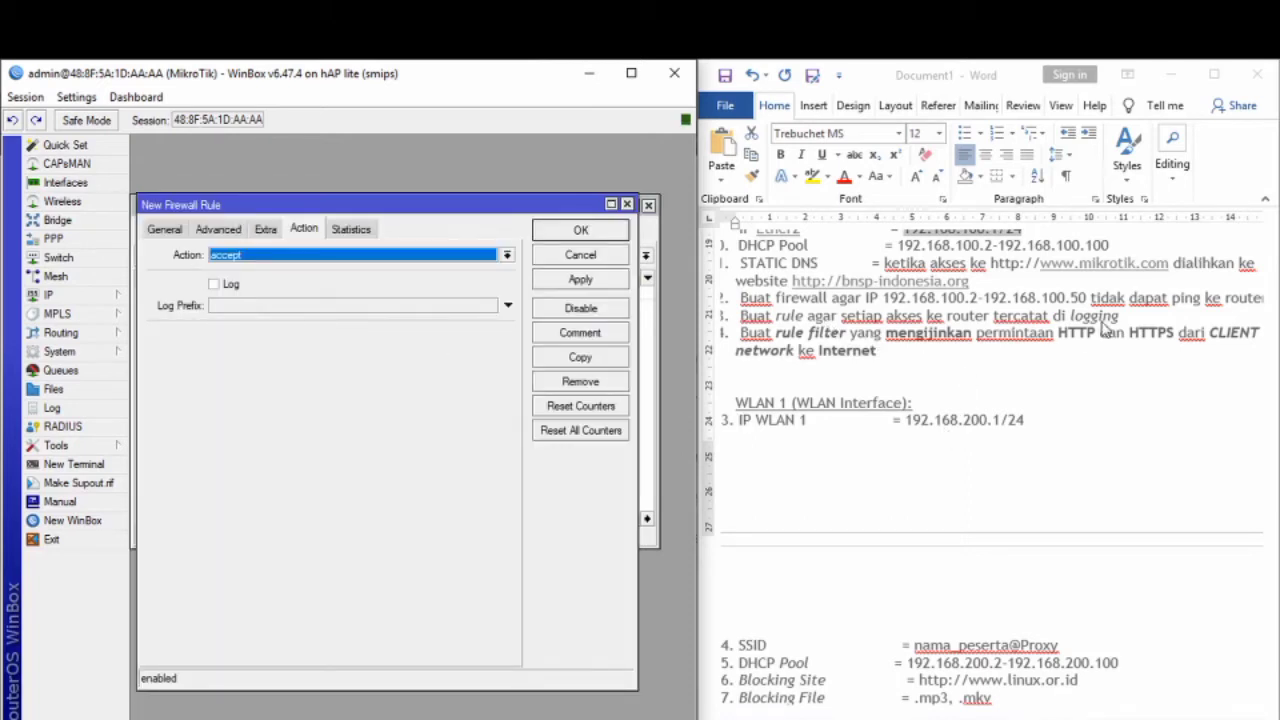
left_click(343, 260)
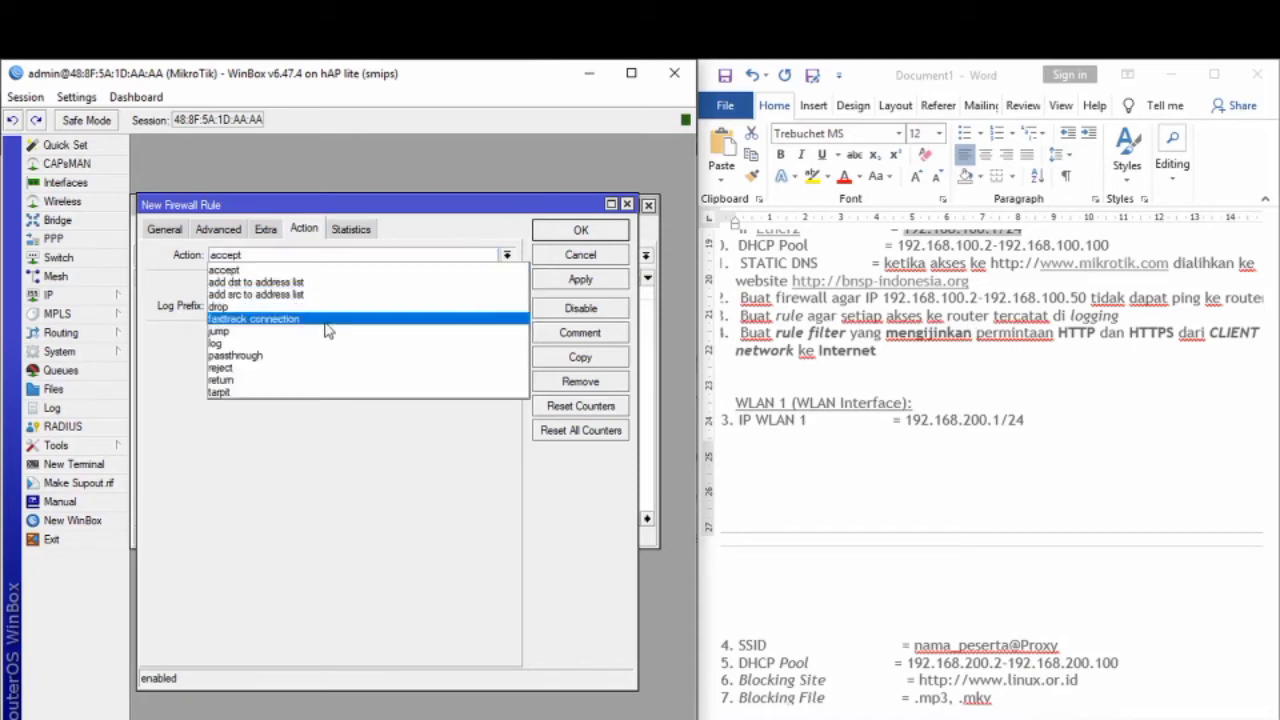
left_click(287, 350)
left_click(264, 308)
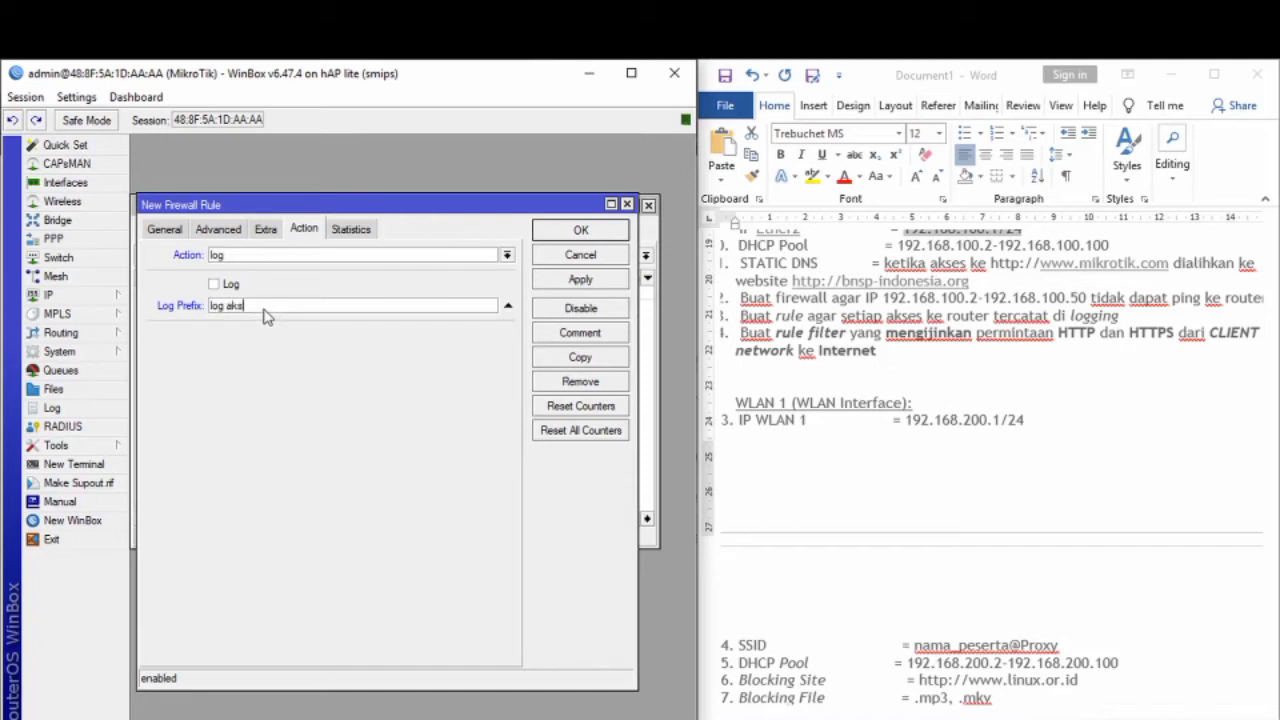
left_click(164, 229)
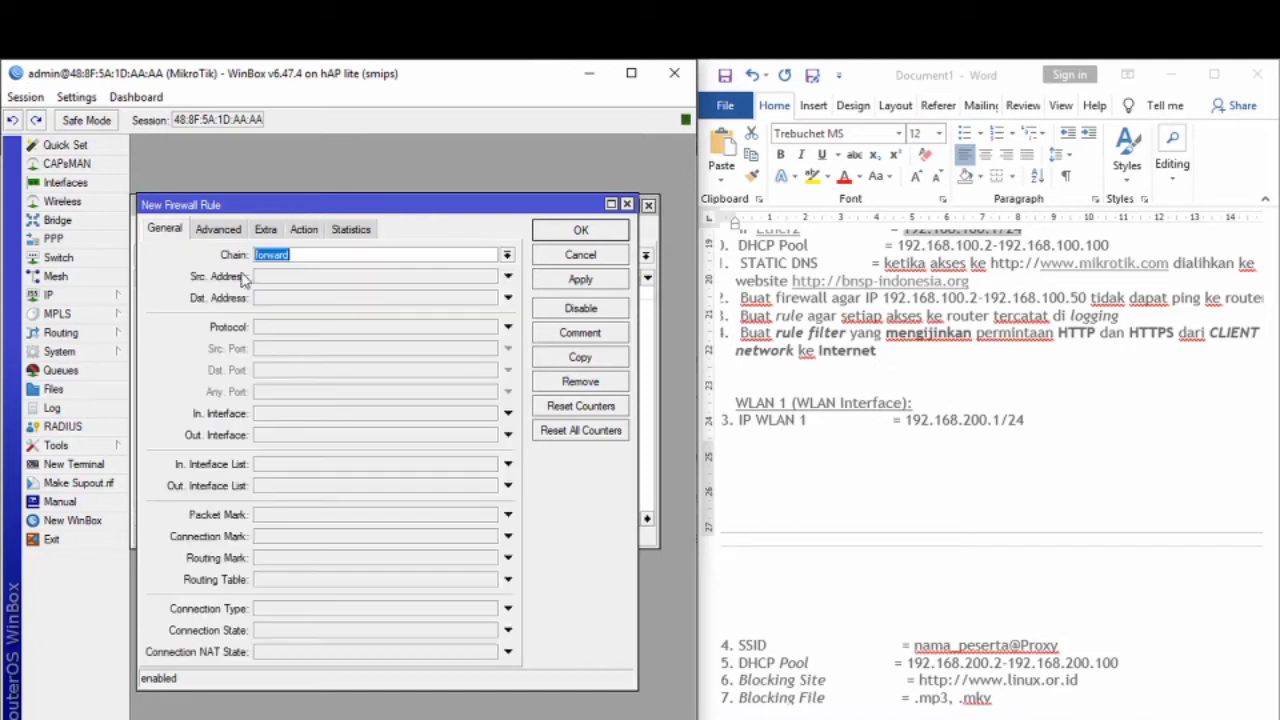
left_click(507, 255)
left_click(408, 282)
left_click(586, 281)
left_click(581, 232)
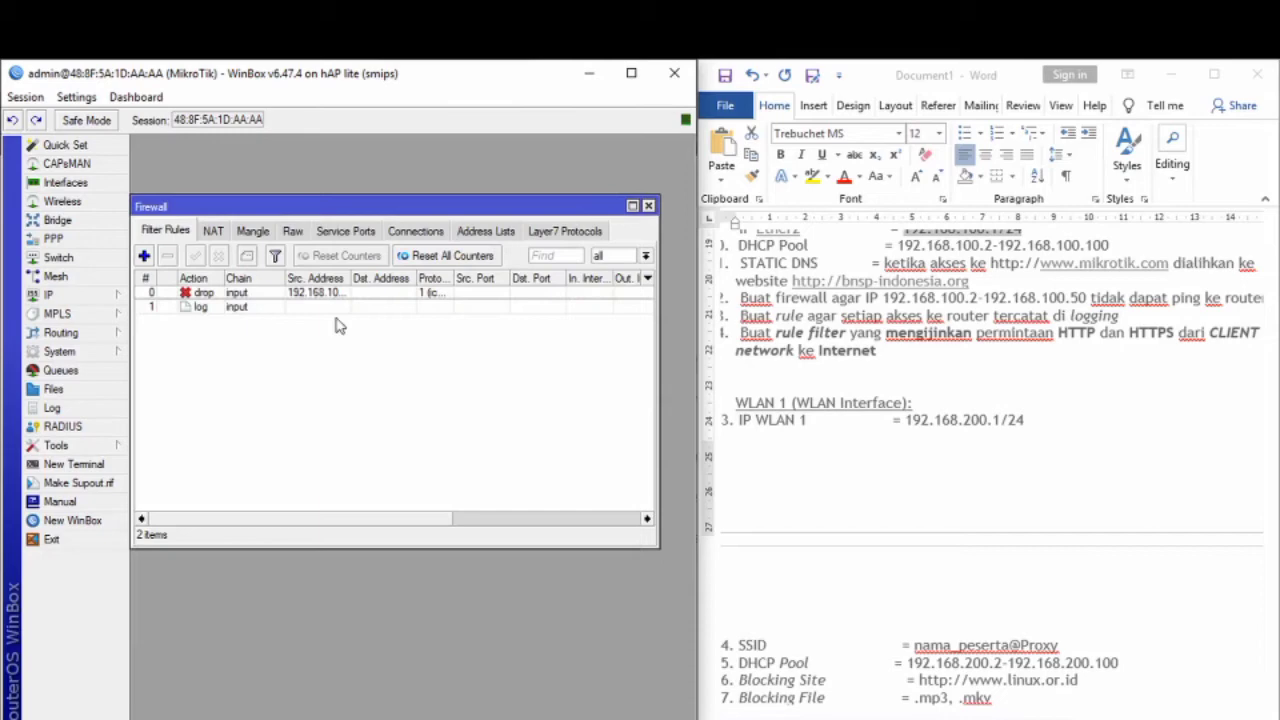
Step: Add a forward-chain rule accepting tcp to destination ports 80,443 and save it
left_click(144, 256)
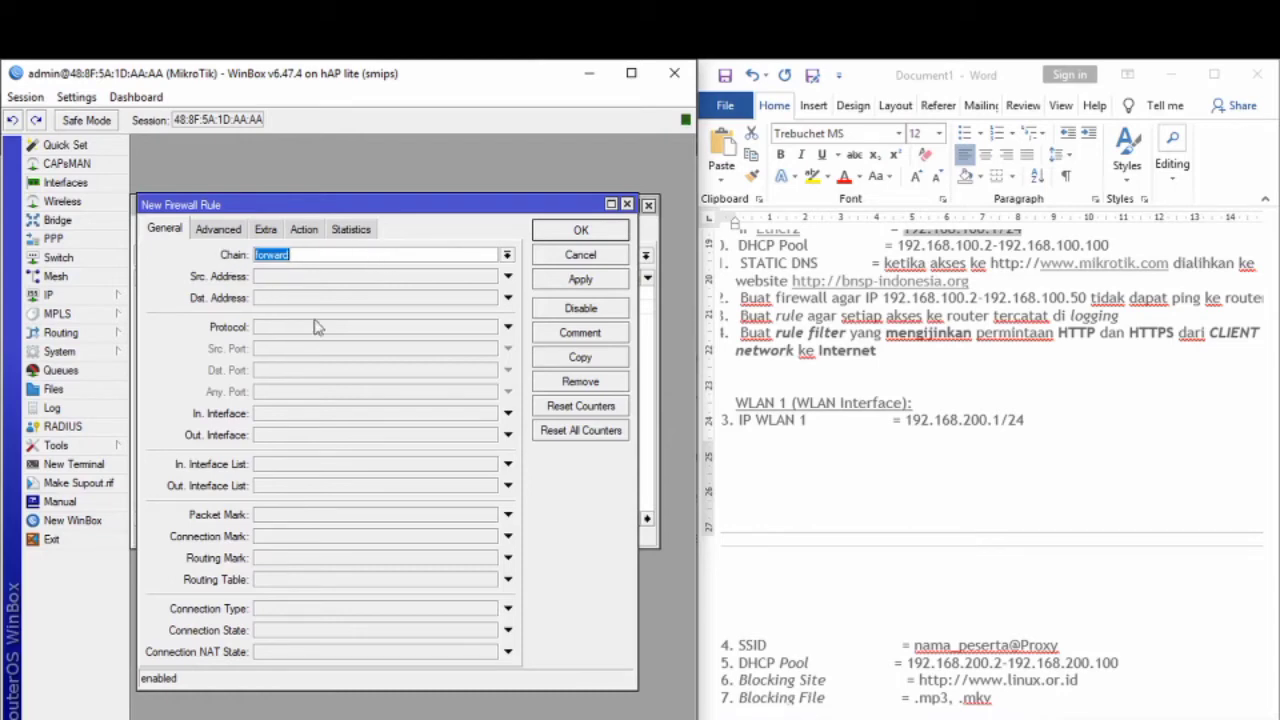
left_click(486, 327)
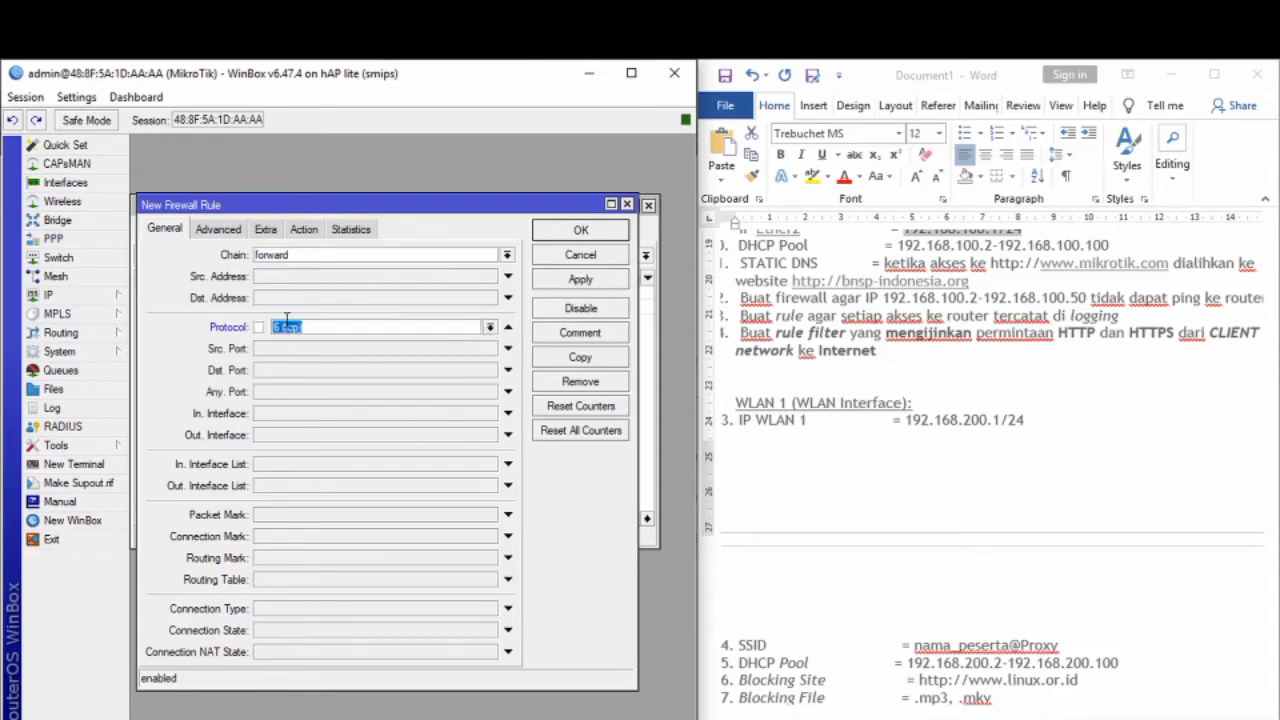
left_click(270, 372)
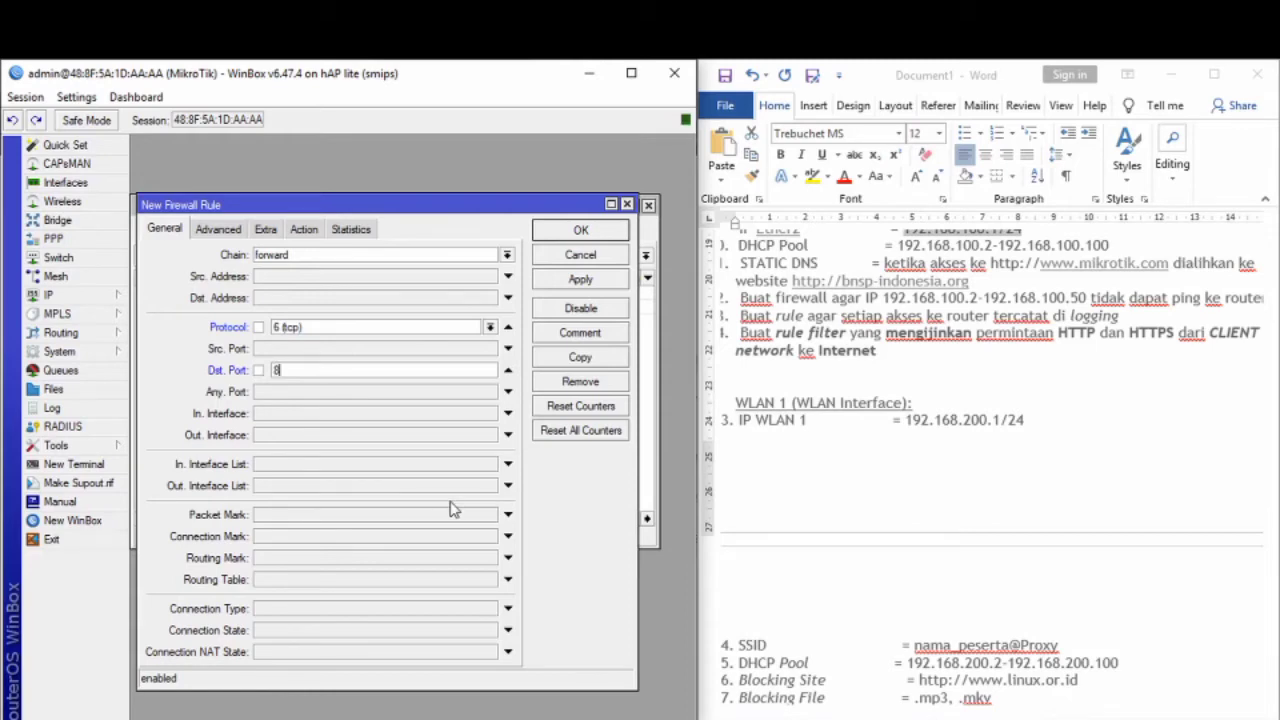
type("80,443")
left_click(314, 234)
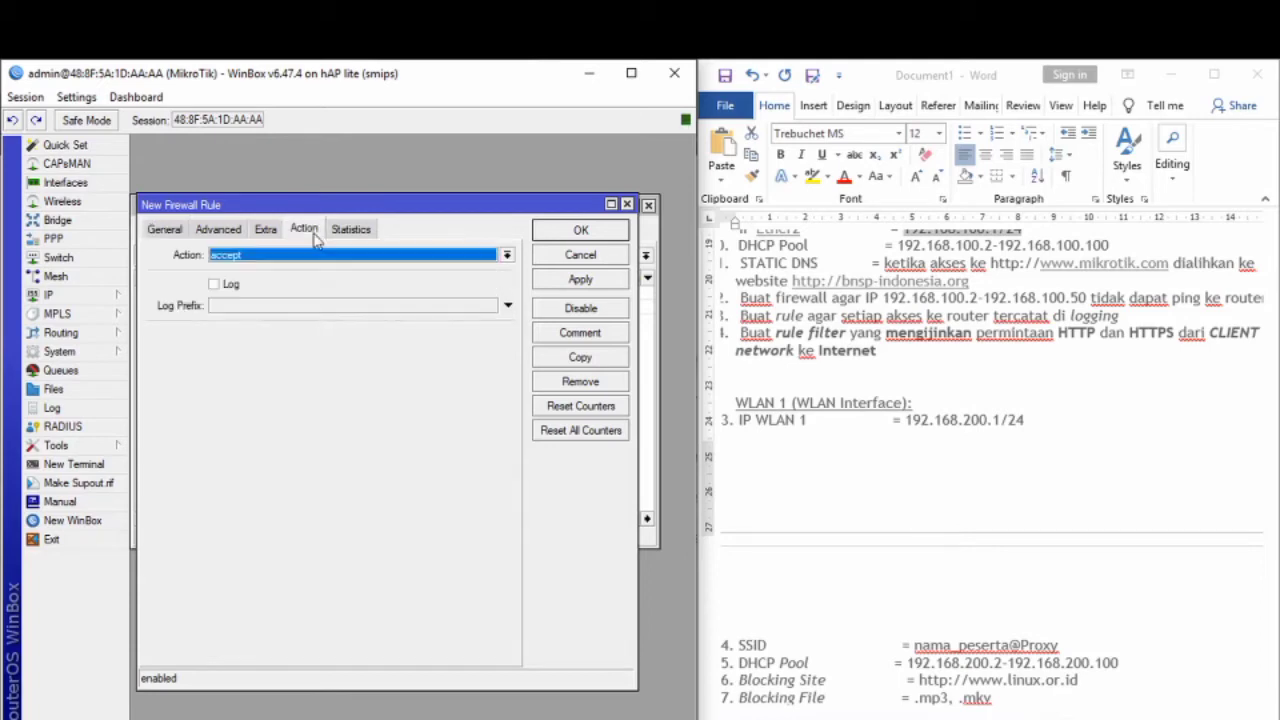
left_click(566, 284)
left_click(581, 231)
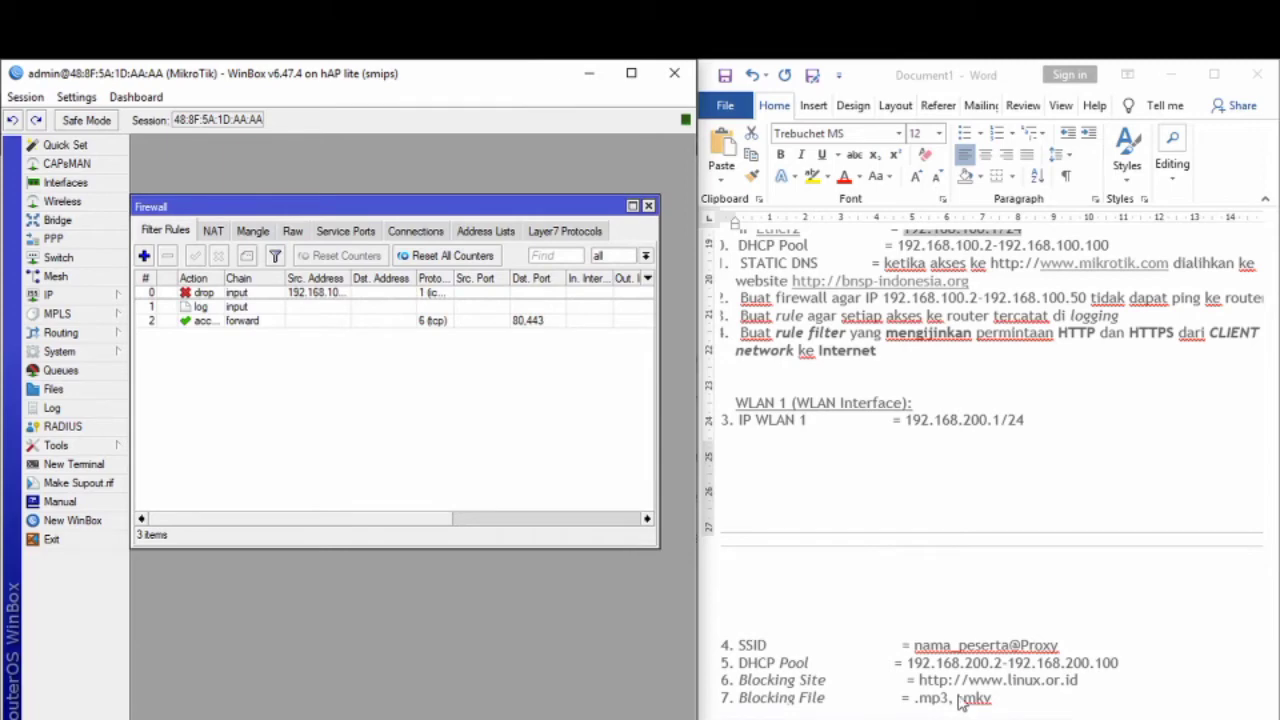
Step: Look over the three filter rules, then close the Firewall window
scroll(850, 490, "down", 2)
left_click_drag(968, 712, 929, 712)
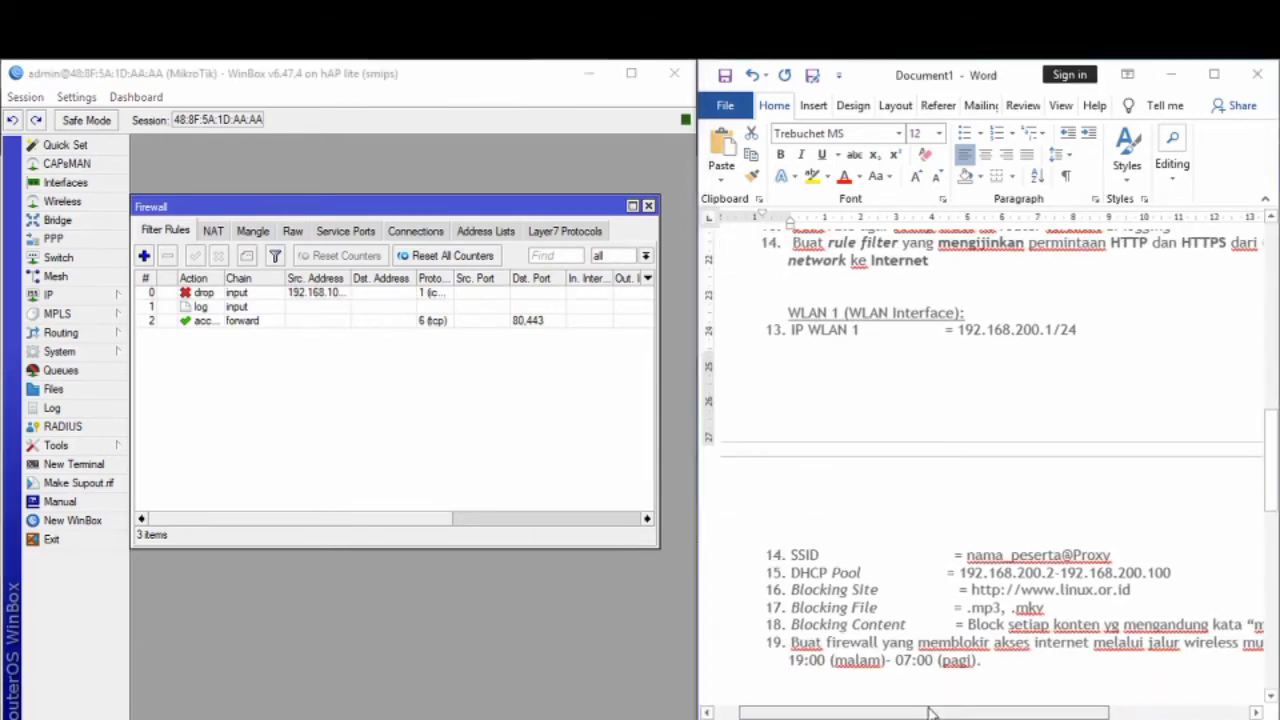
scroll(897, 482, "up", 6)
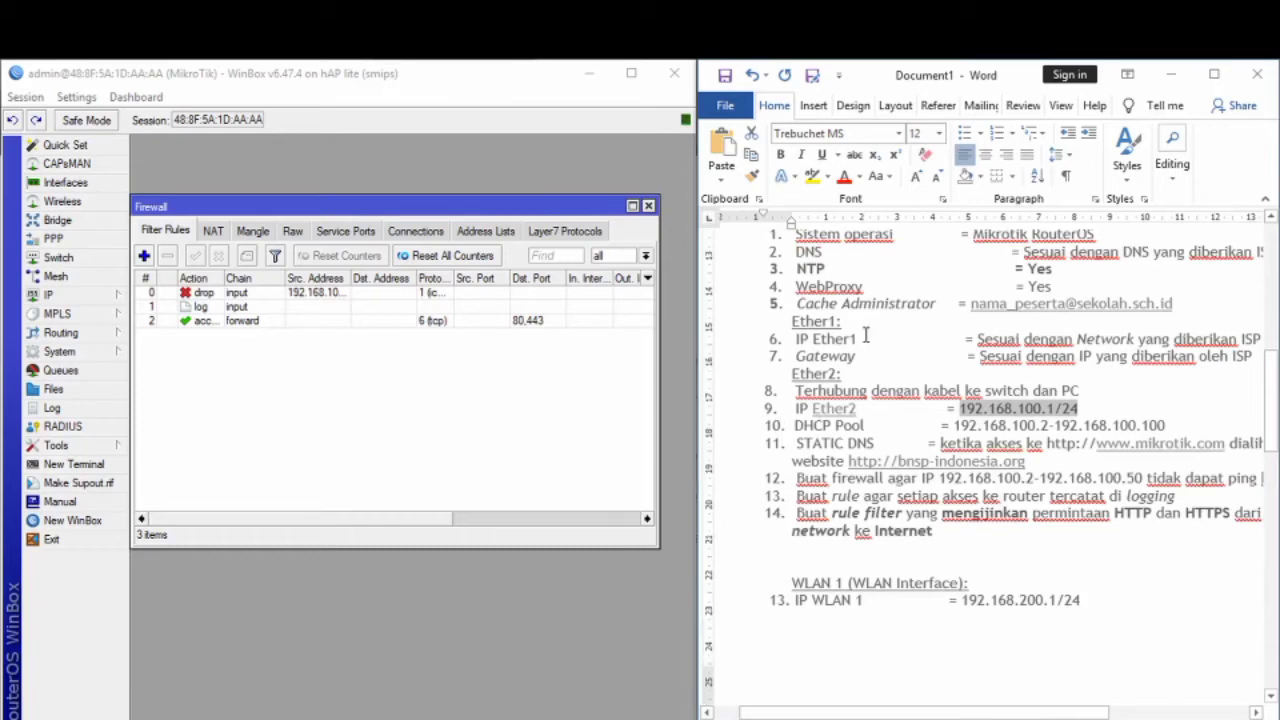
scroll(825, 400, "up", 1)
scroll(855, 496, "down", 1)
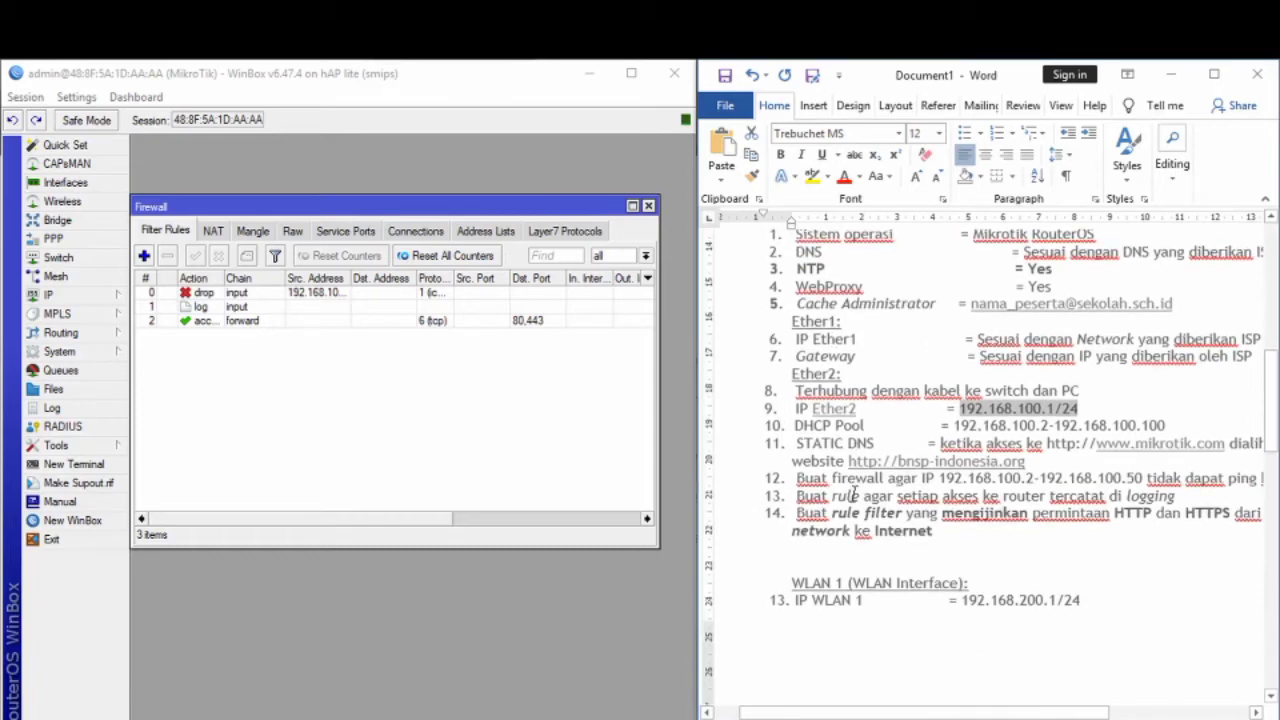
scroll(855, 496, "down", 7)
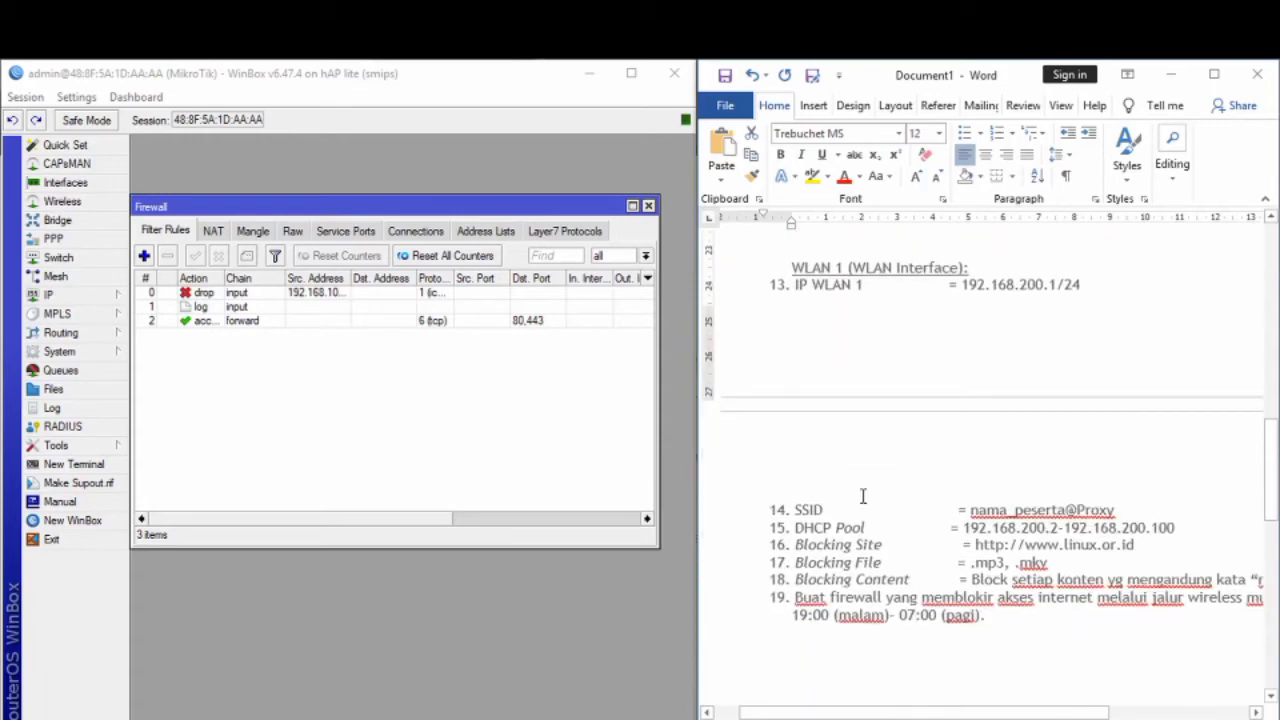
left_click(648, 206)
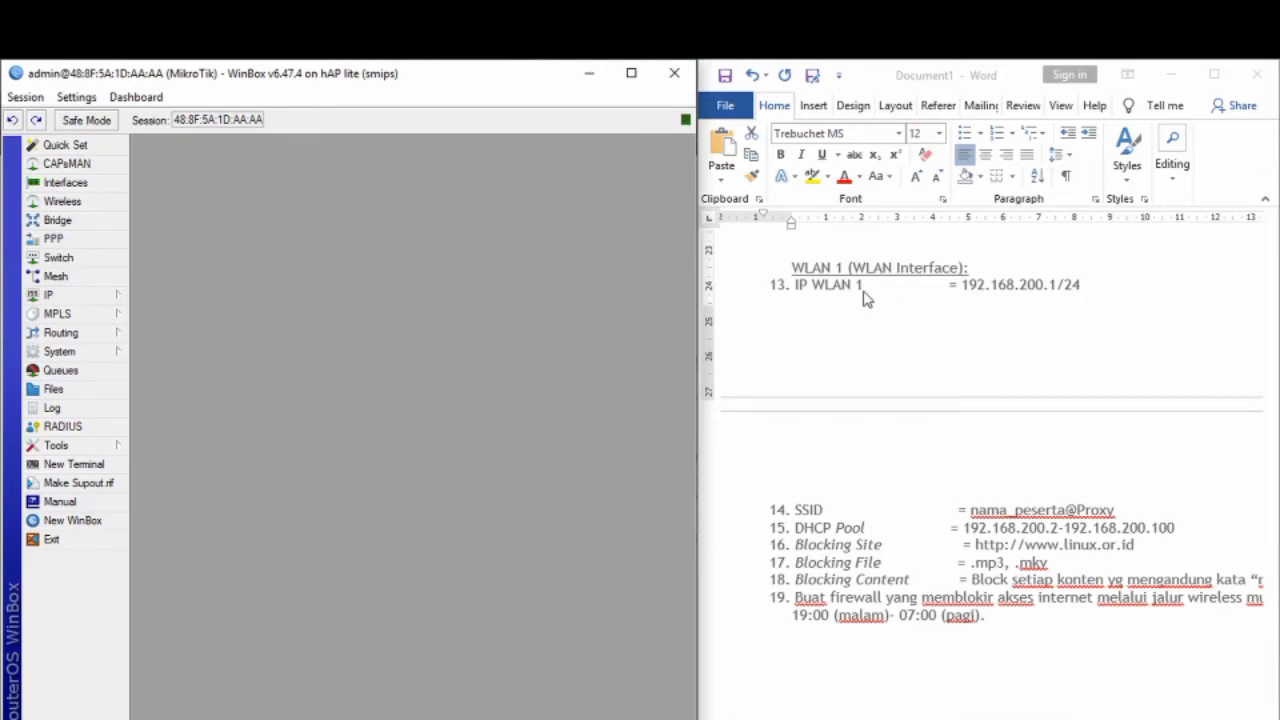
left_click(91, 205)
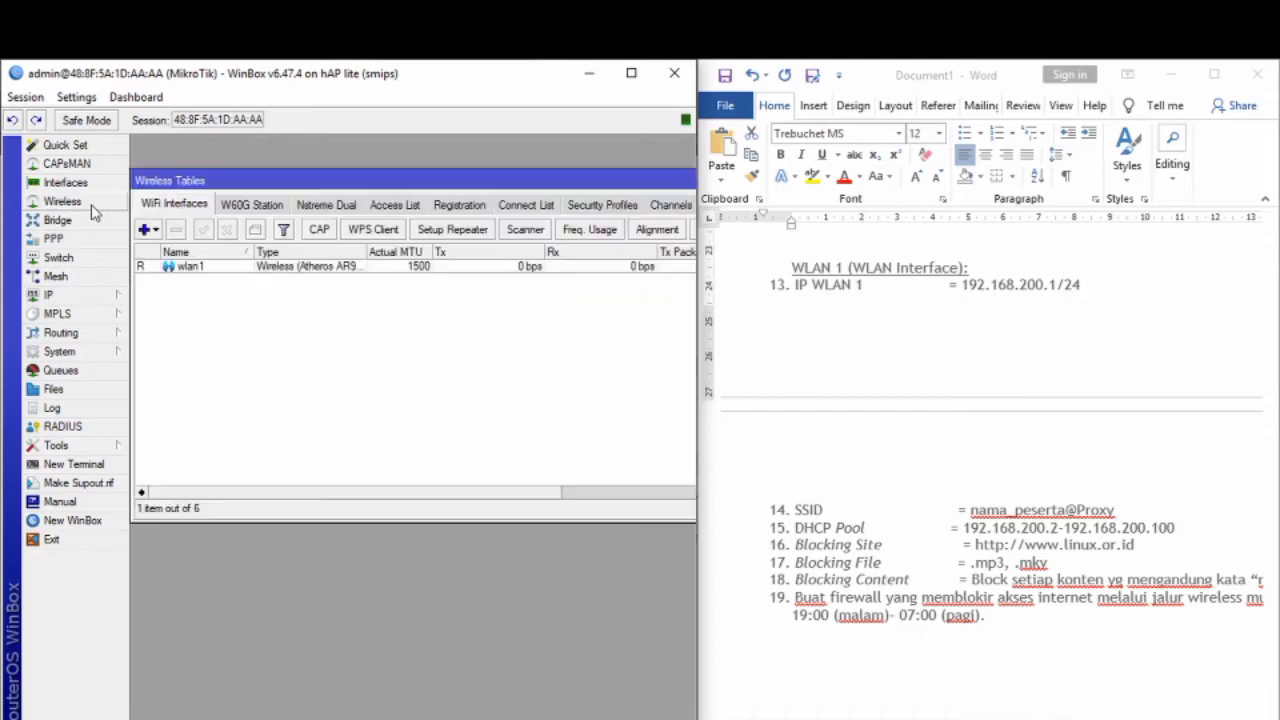
left_click(147, 230)
left_click(184, 258)
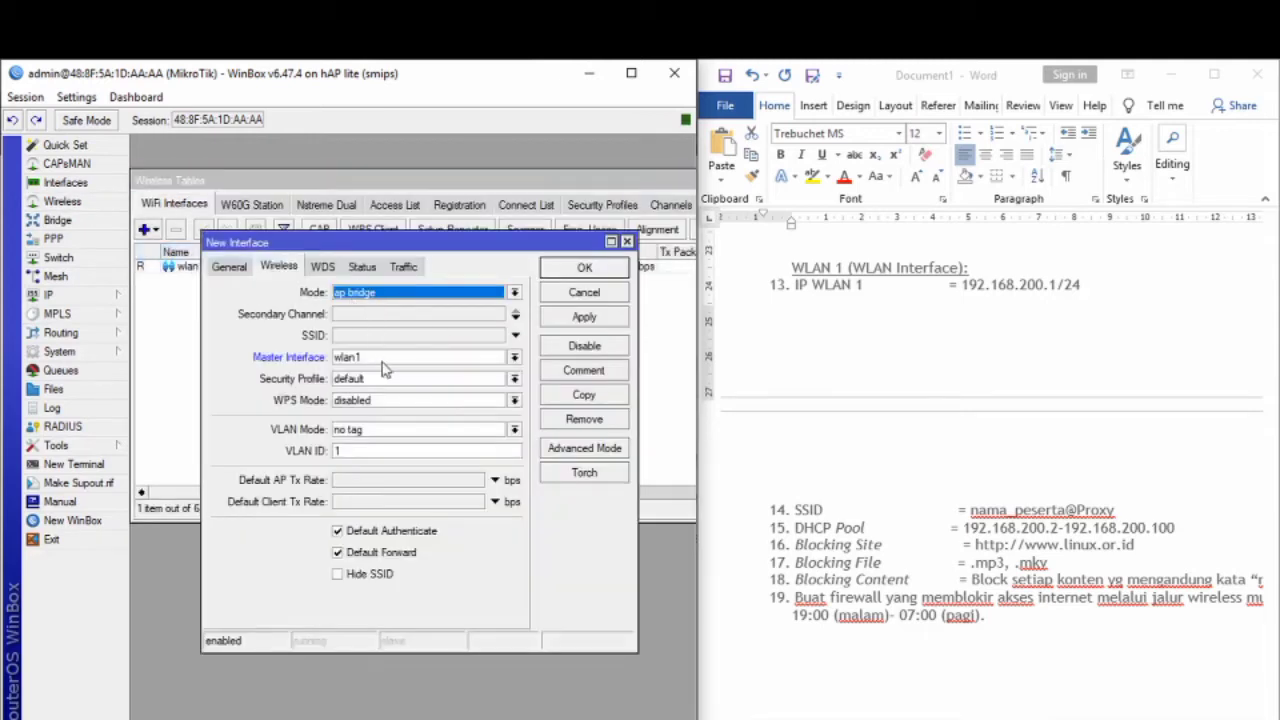
left_click(394, 336)
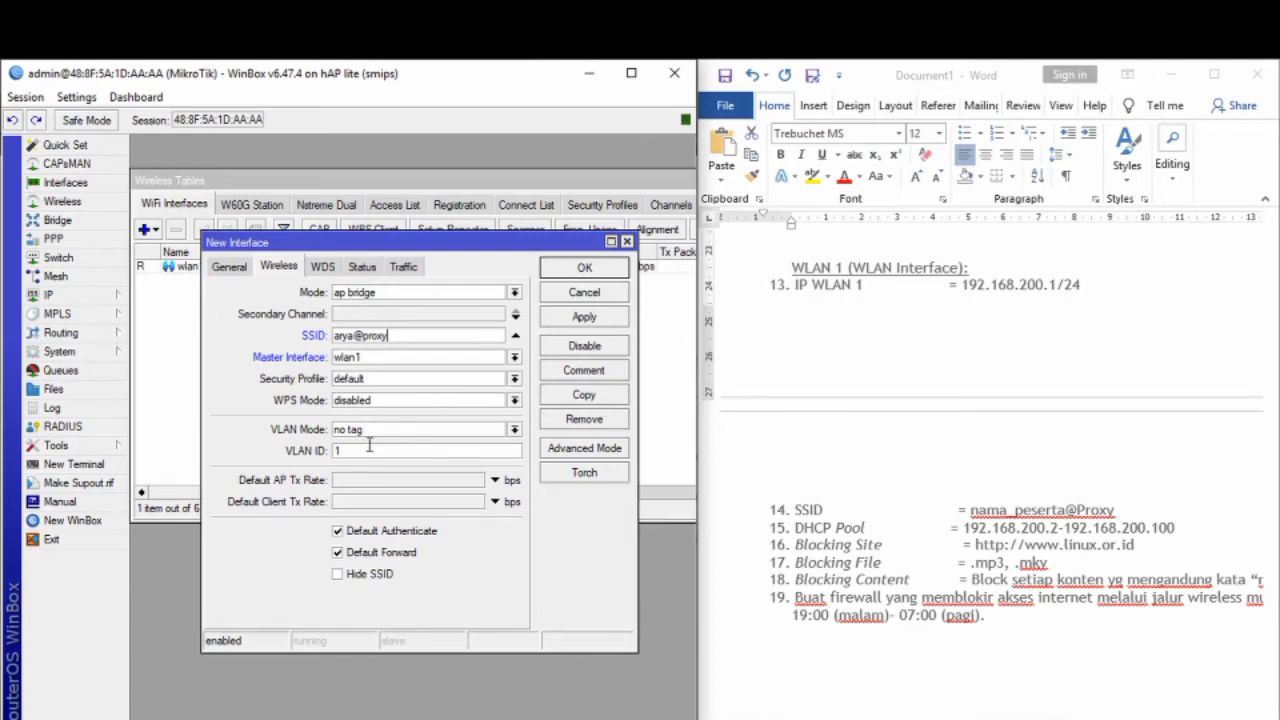
left_click(590, 320)
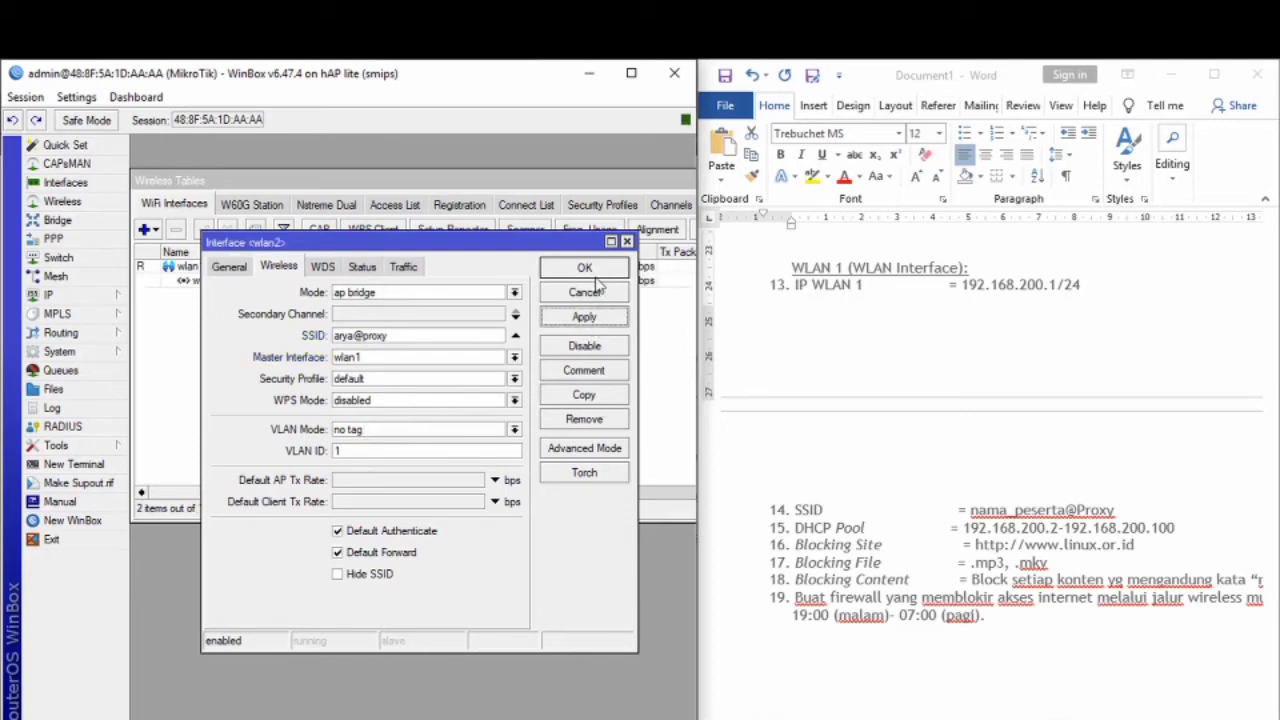
left_click(596, 286)
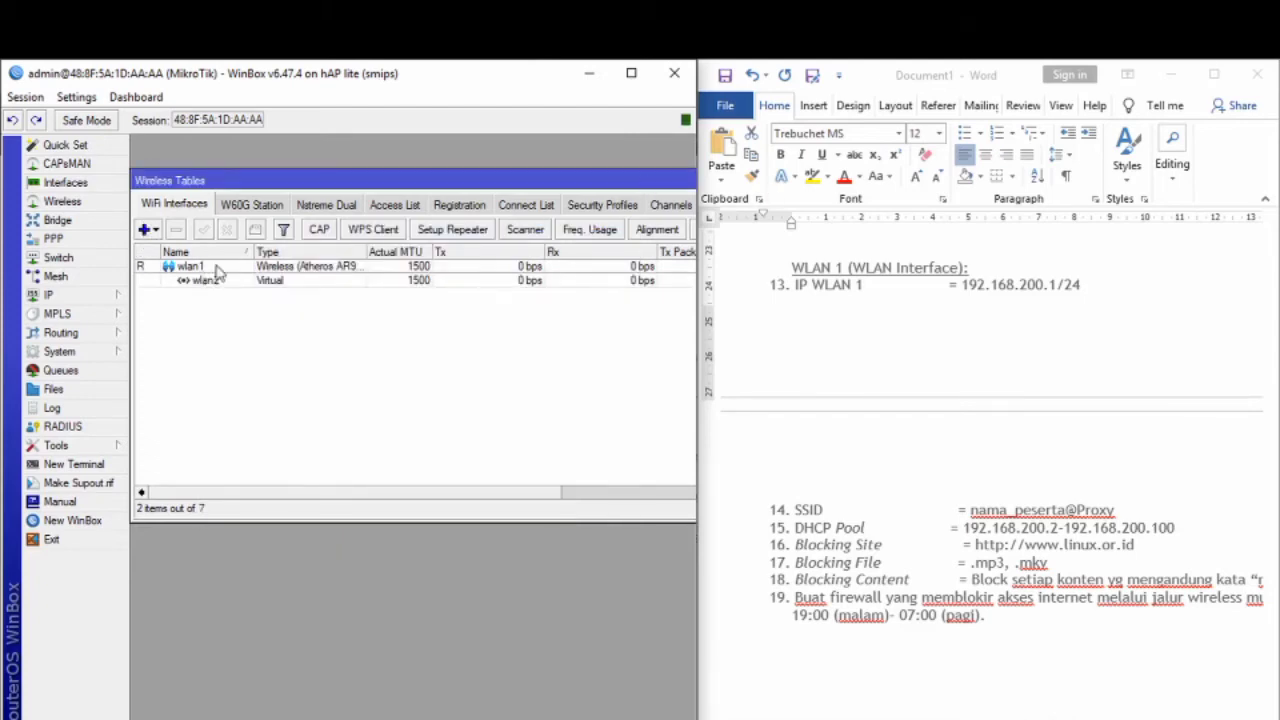
Step: Reopen wlan2 to verify its settings, then close it and the Wireless Tables window
double_click(391, 282)
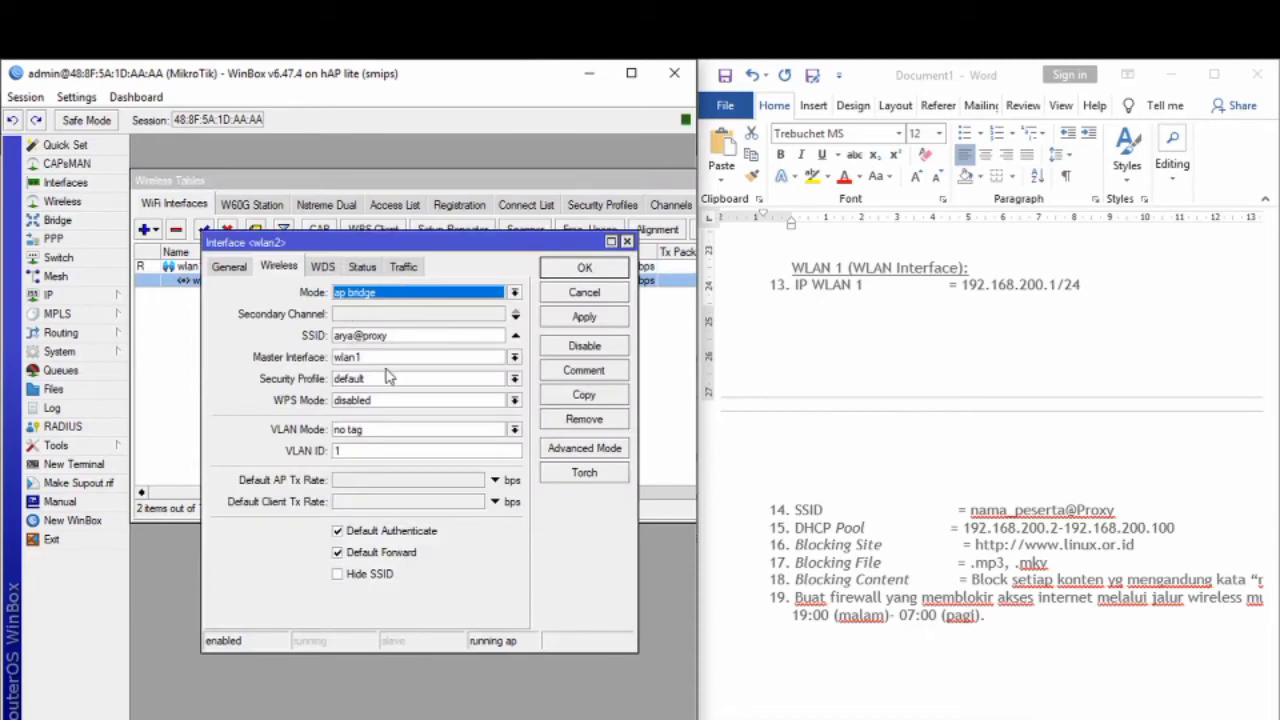
left_click(627, 242)
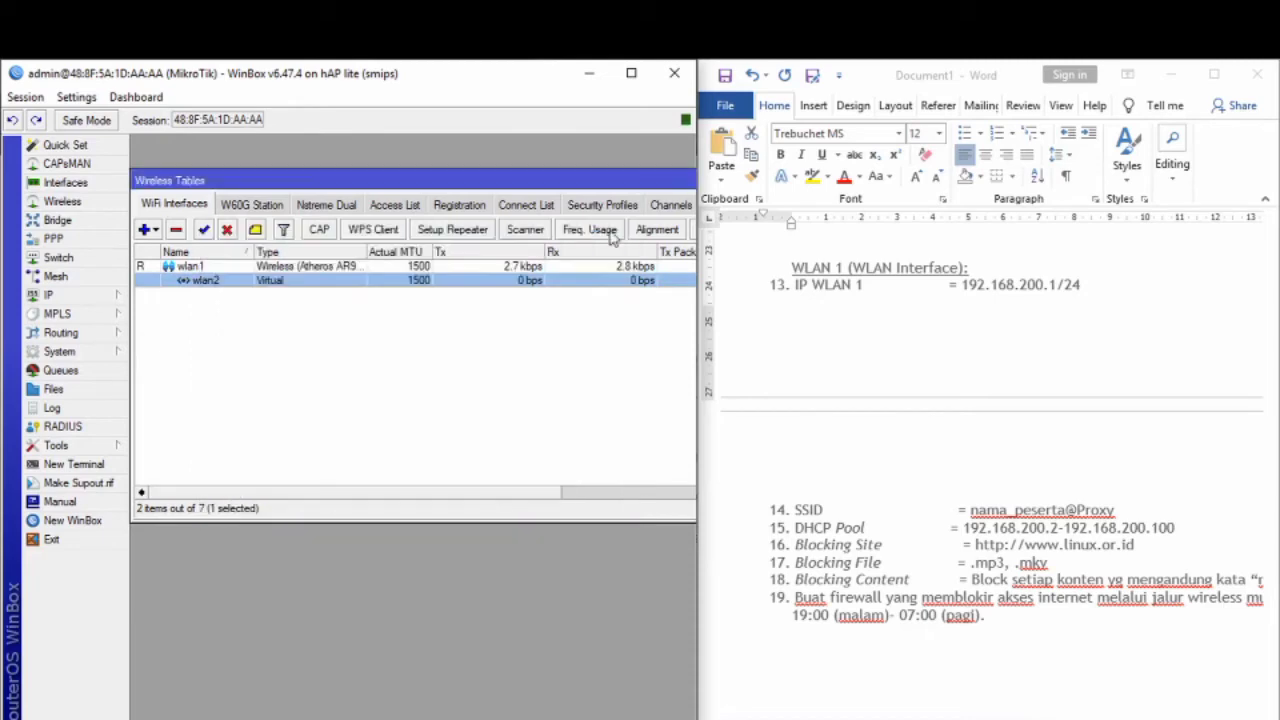
left_click_drag(583, 177, 196, 170)
left_click(554, 174)
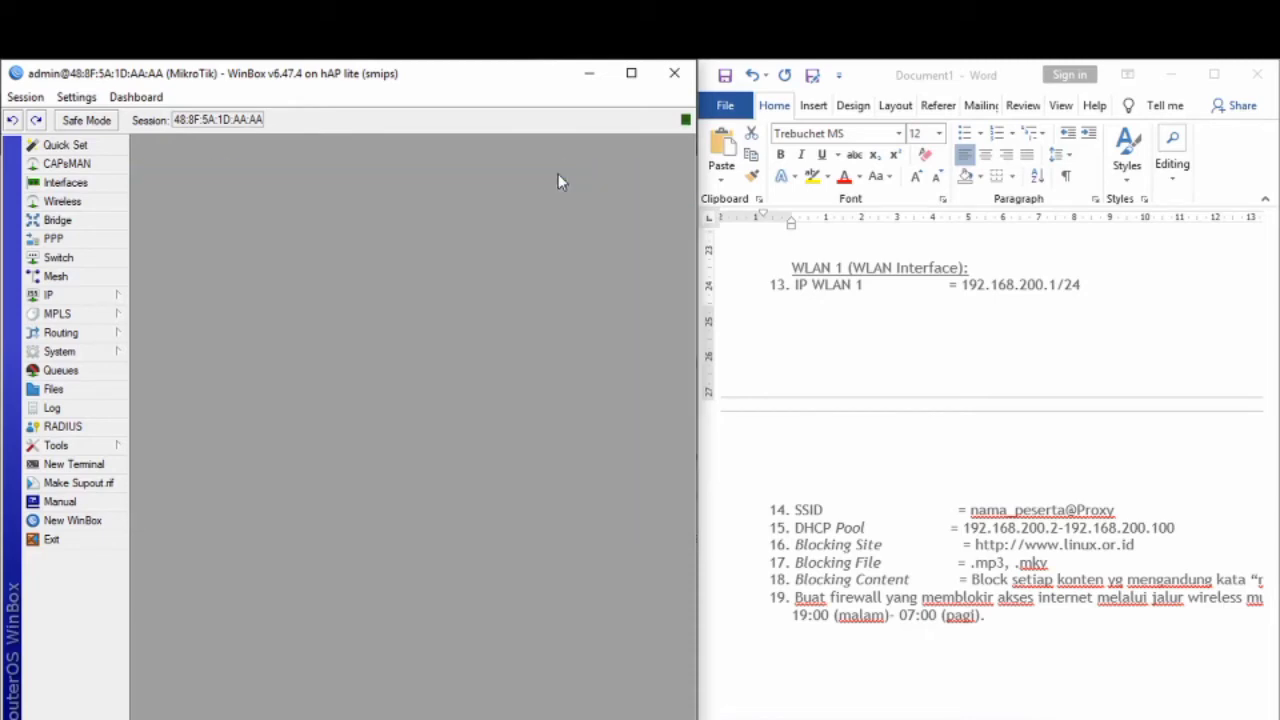
Step: Start a new IP address and copy 192.168.200.1/24 from the planning notes
left_click(62, 295)
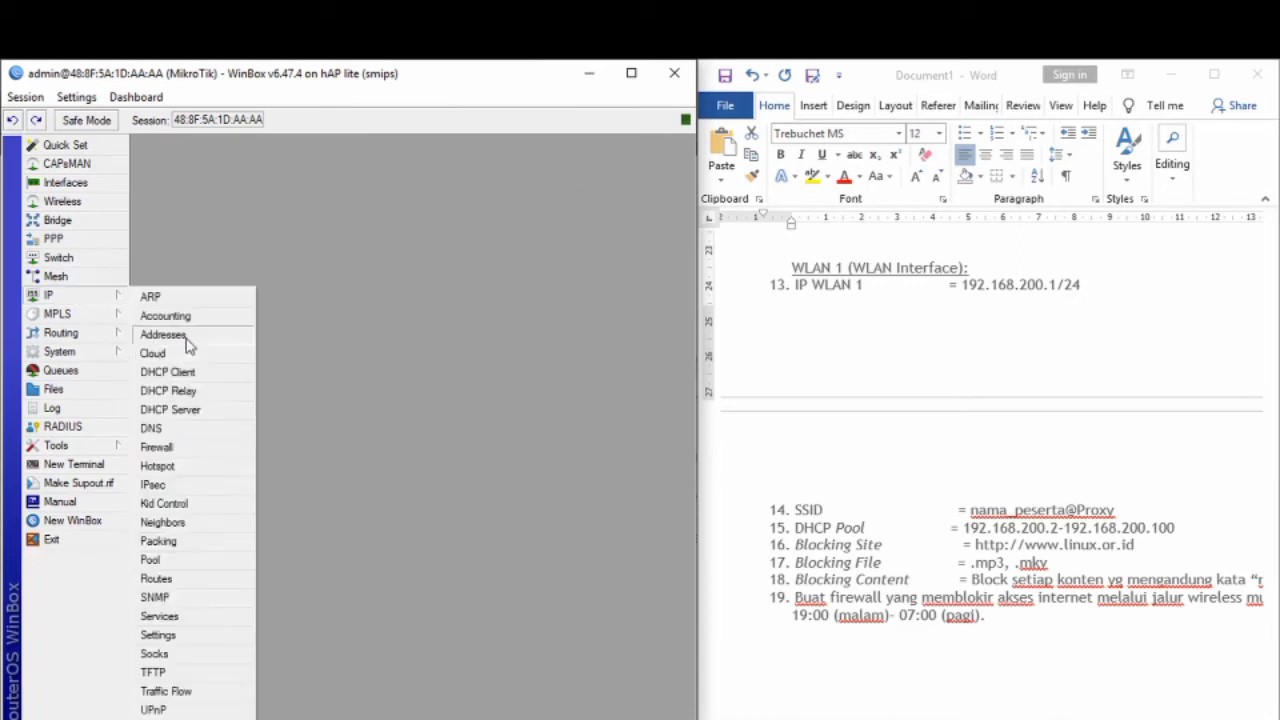
left_click(163, 334)
left_click(235, 264)
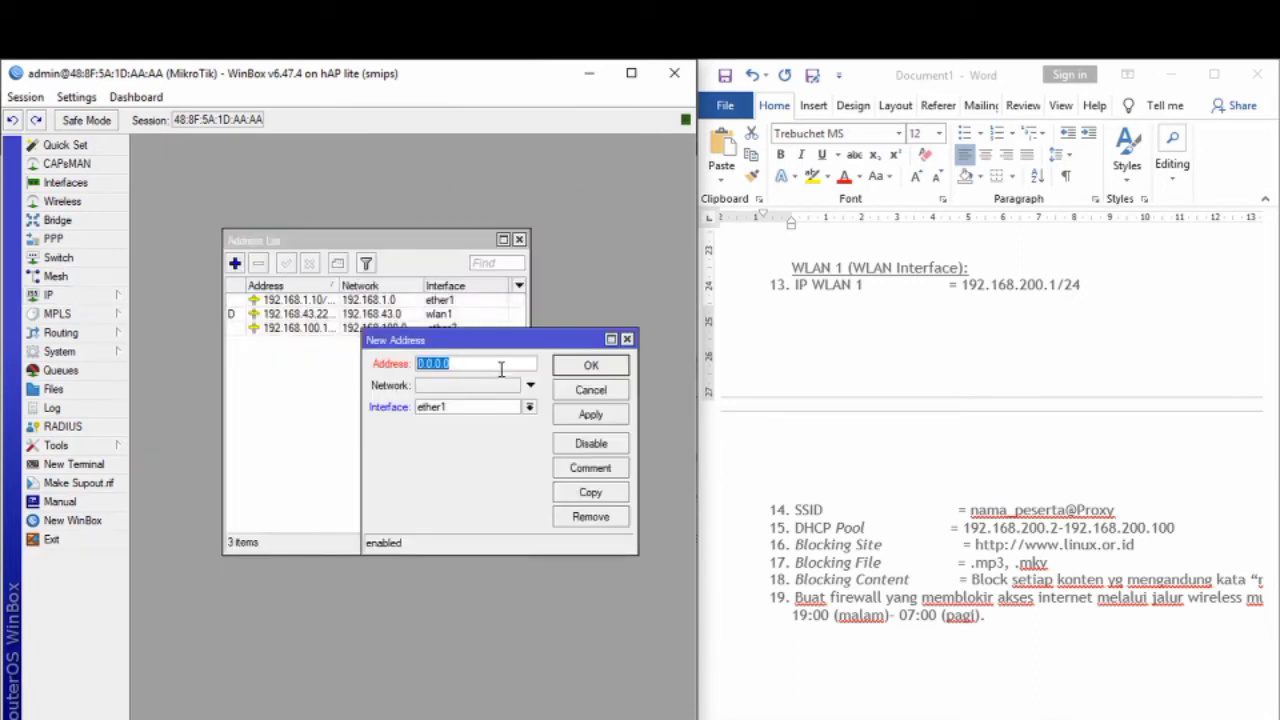
left_click_drag(1081, 290, 991, 290)
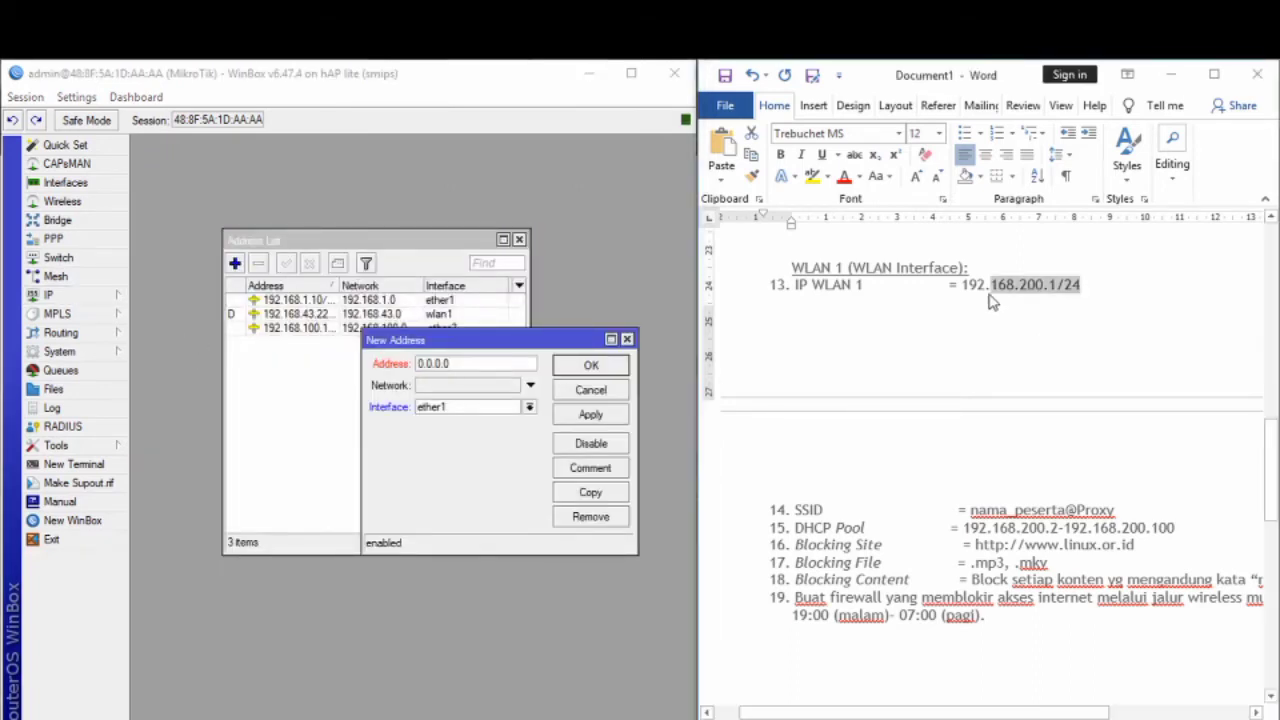
left_click_drag(1072, 296, 964, 290)
right_click(979, 298)
left_click(1006, 323)
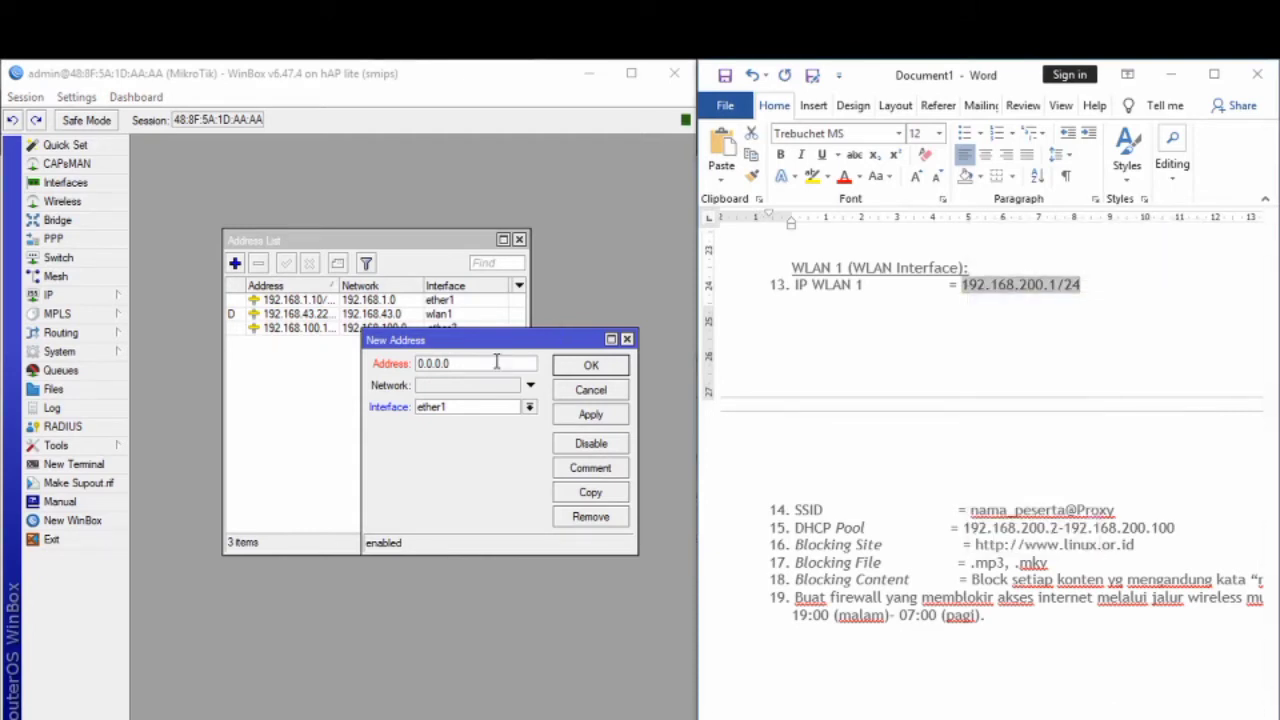
Step: Paste 192.168.200.1/24 as the address on wlan2, save it, and close the address list
left_click(496, 363)
right_click(496, 363)
left_click(532, 413)
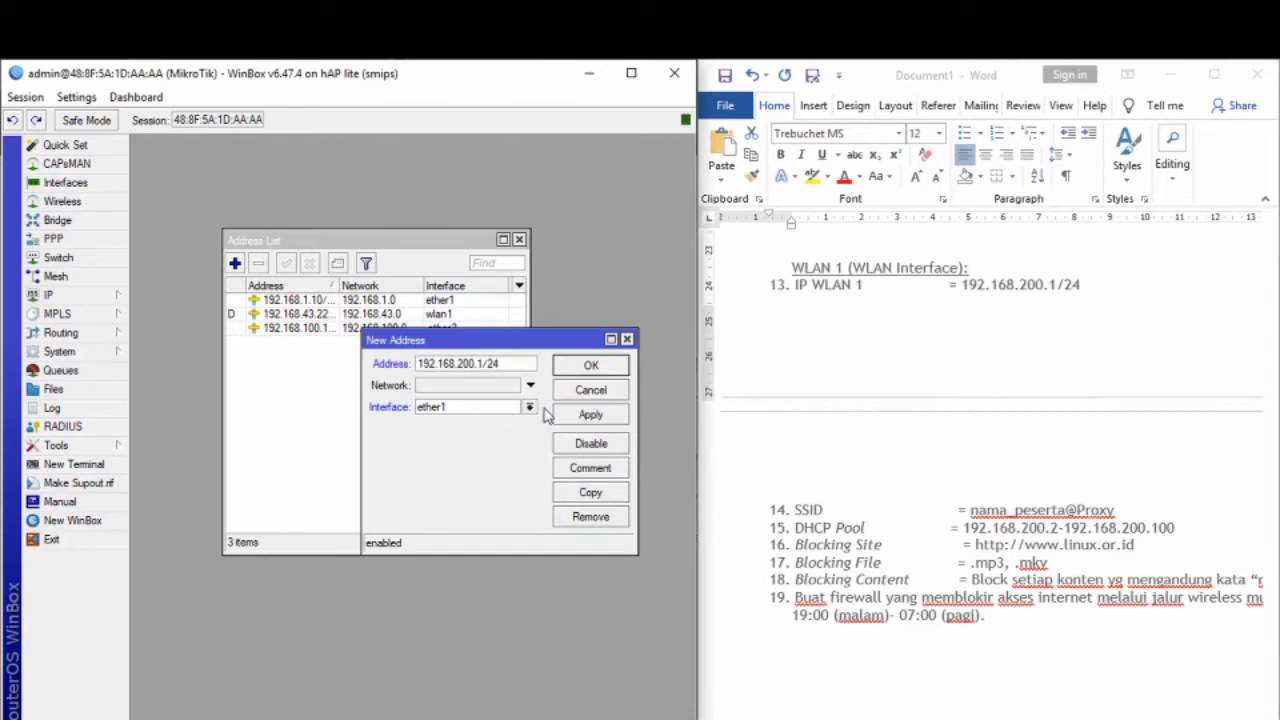
left_click(533, 408)
left_click(477, 495)
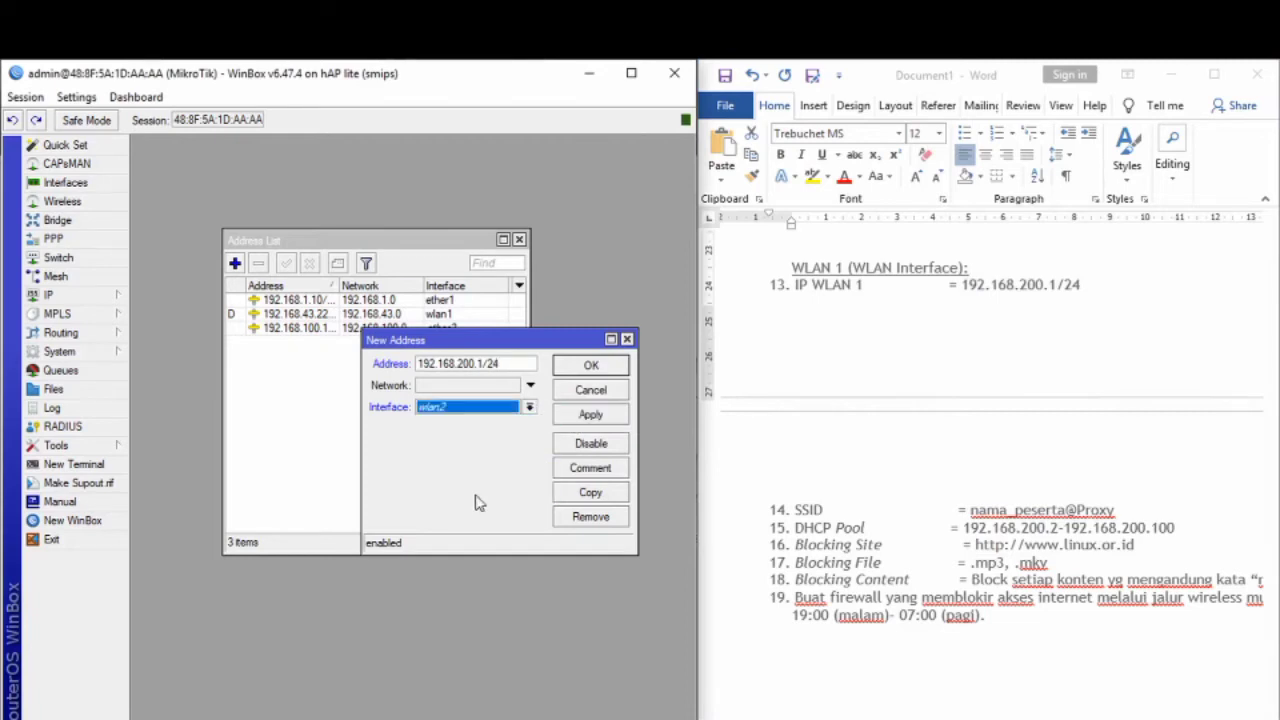
left_click(607, 417)
left_click(606, 366)
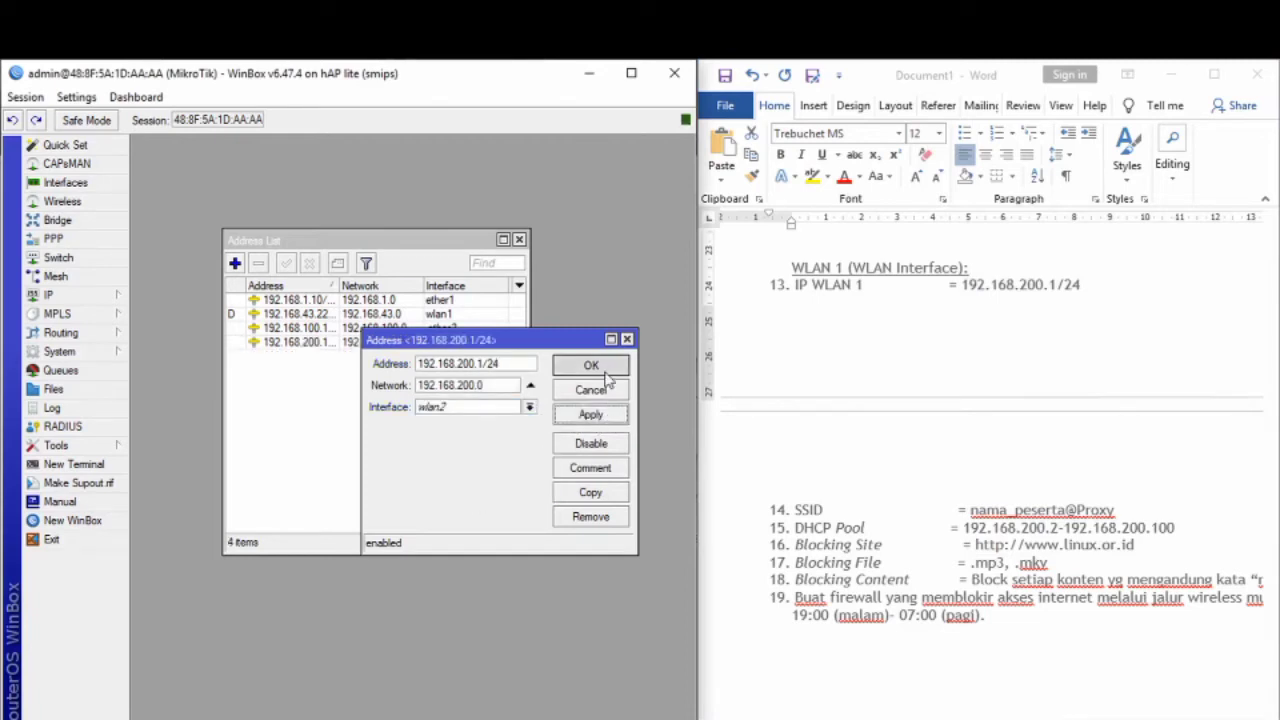
scroll(944, 503, "down", 2)
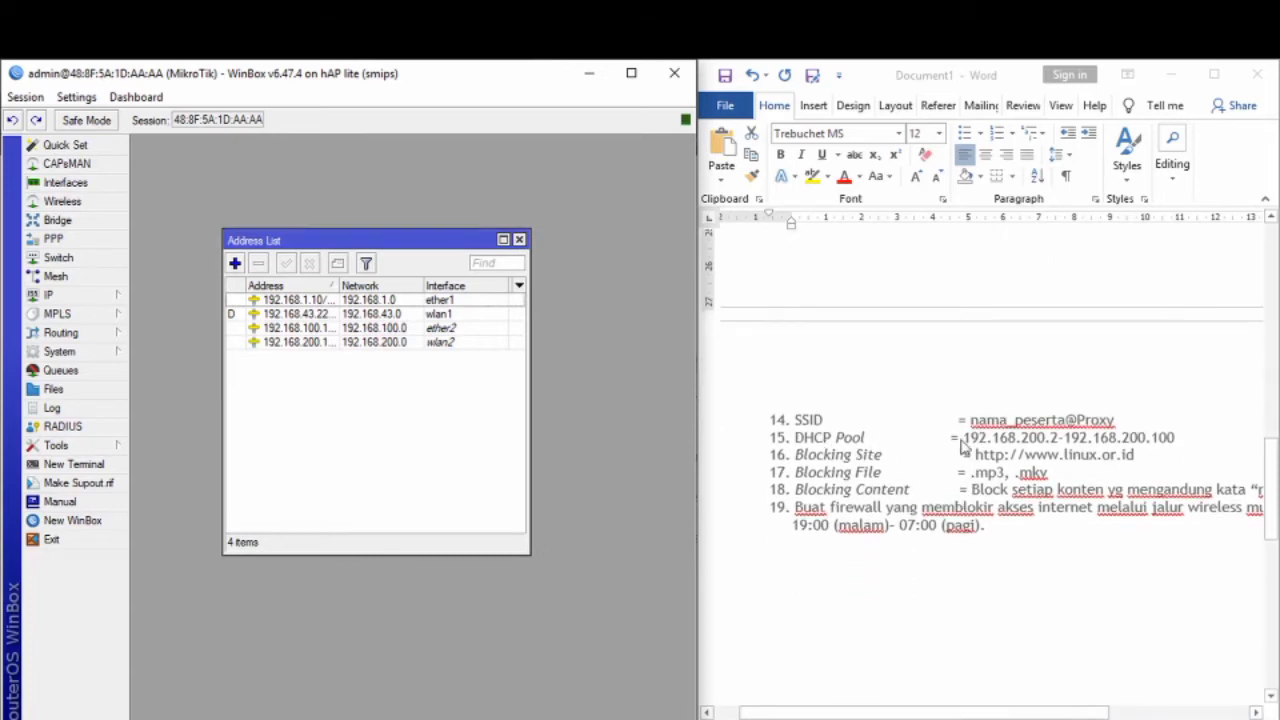
left_click(519, 240)
left_click(78, 297)
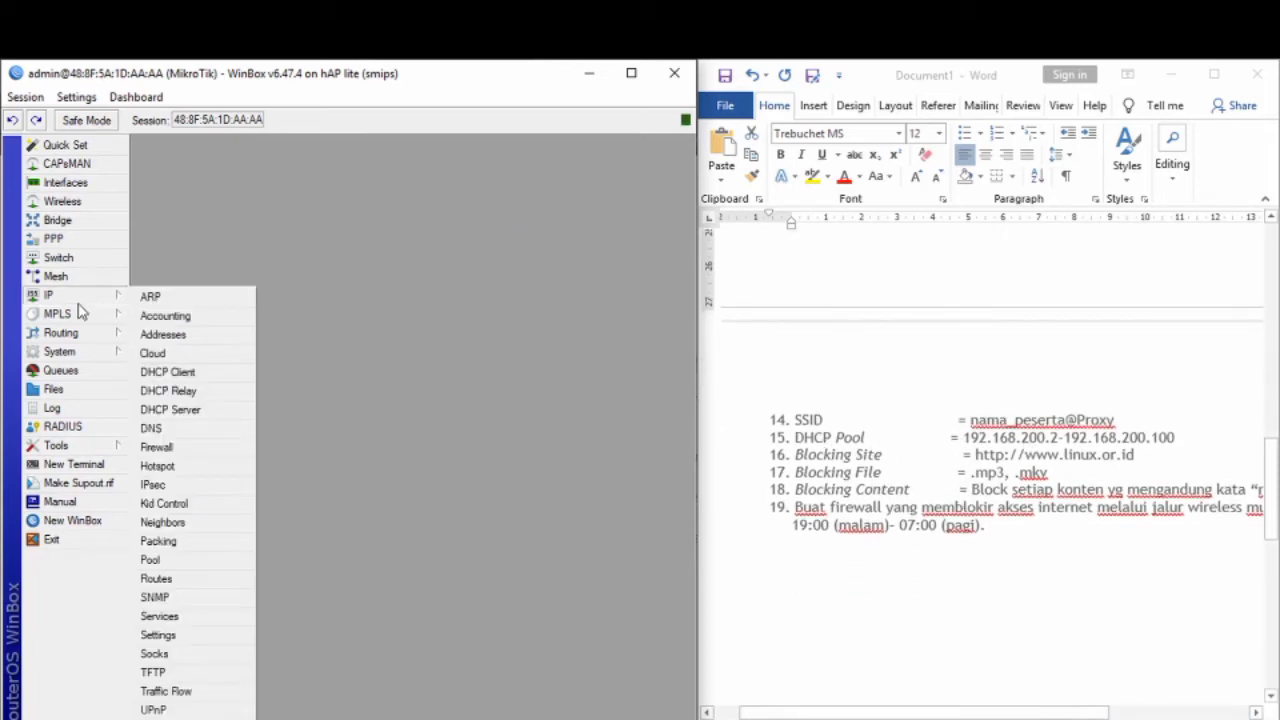
left_click(152, 412)
Step: Start DHCP Setup on wlan2, accepting address space 192.168.200.0/24 and gateway 192.168.200.1
left_click(376, 267)
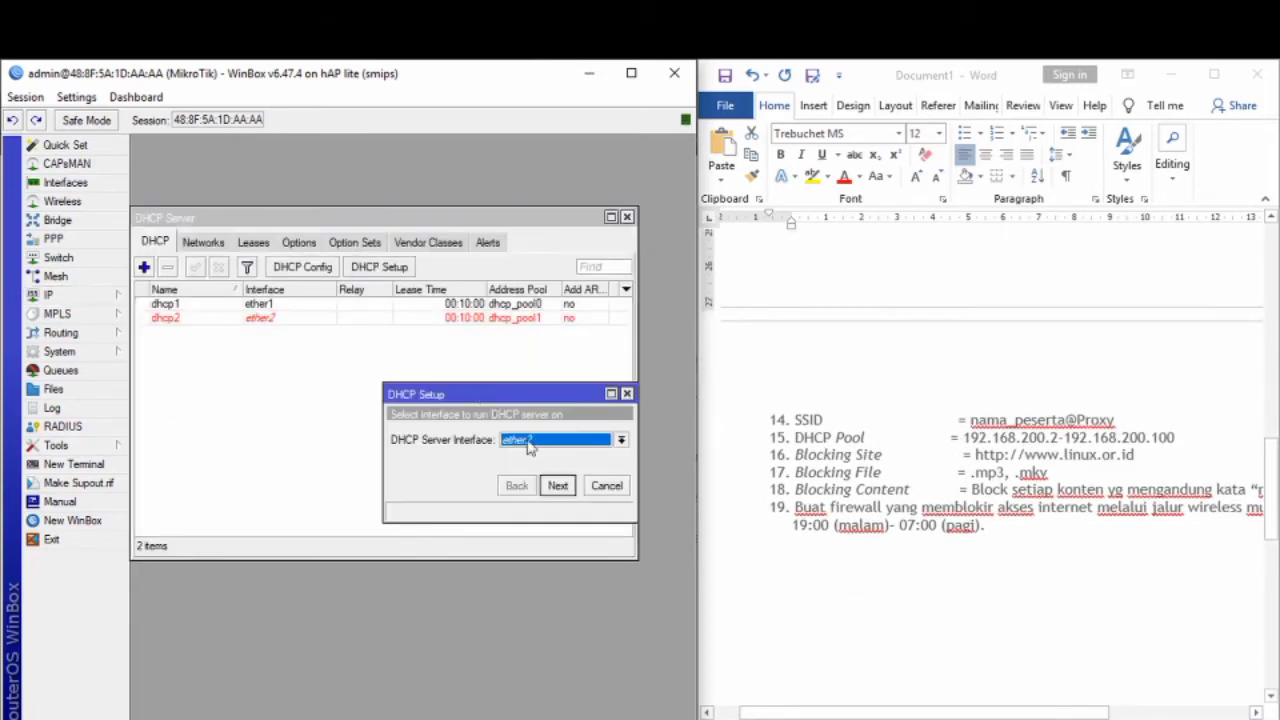
left_click(606, 441)
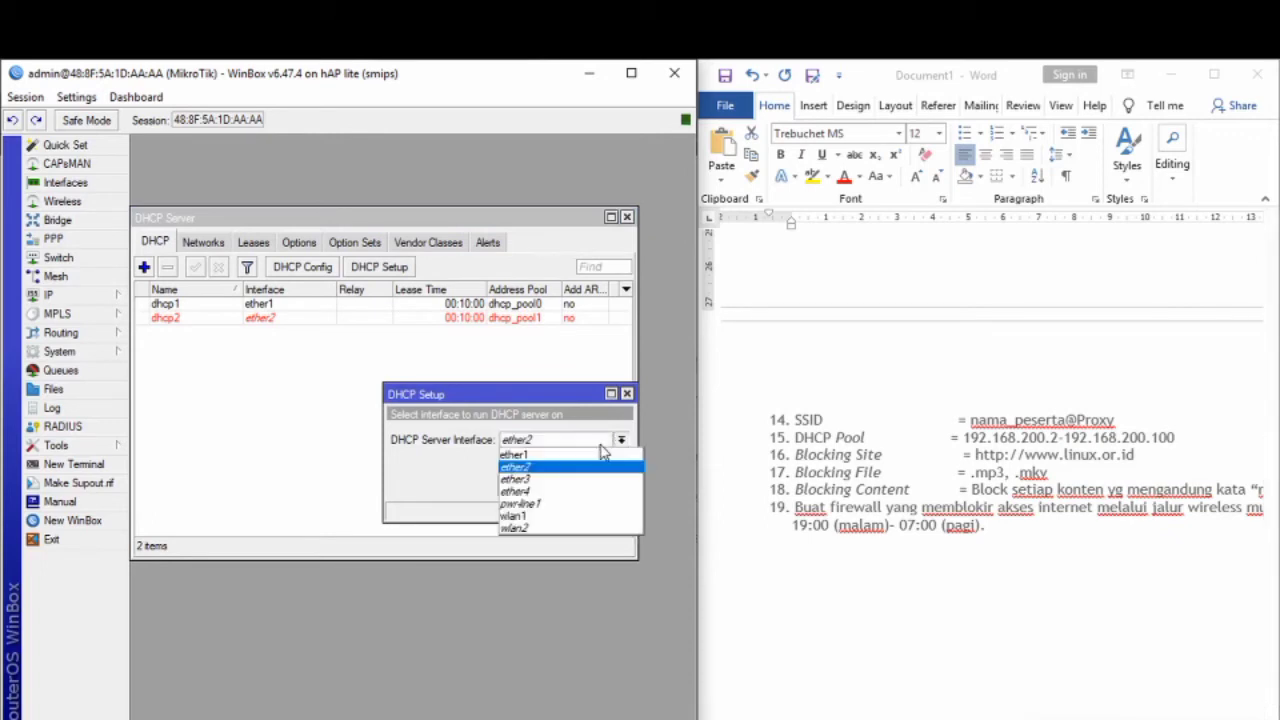
left_click(550, 528)
left_click(558, 486)
left_click(557, 486)
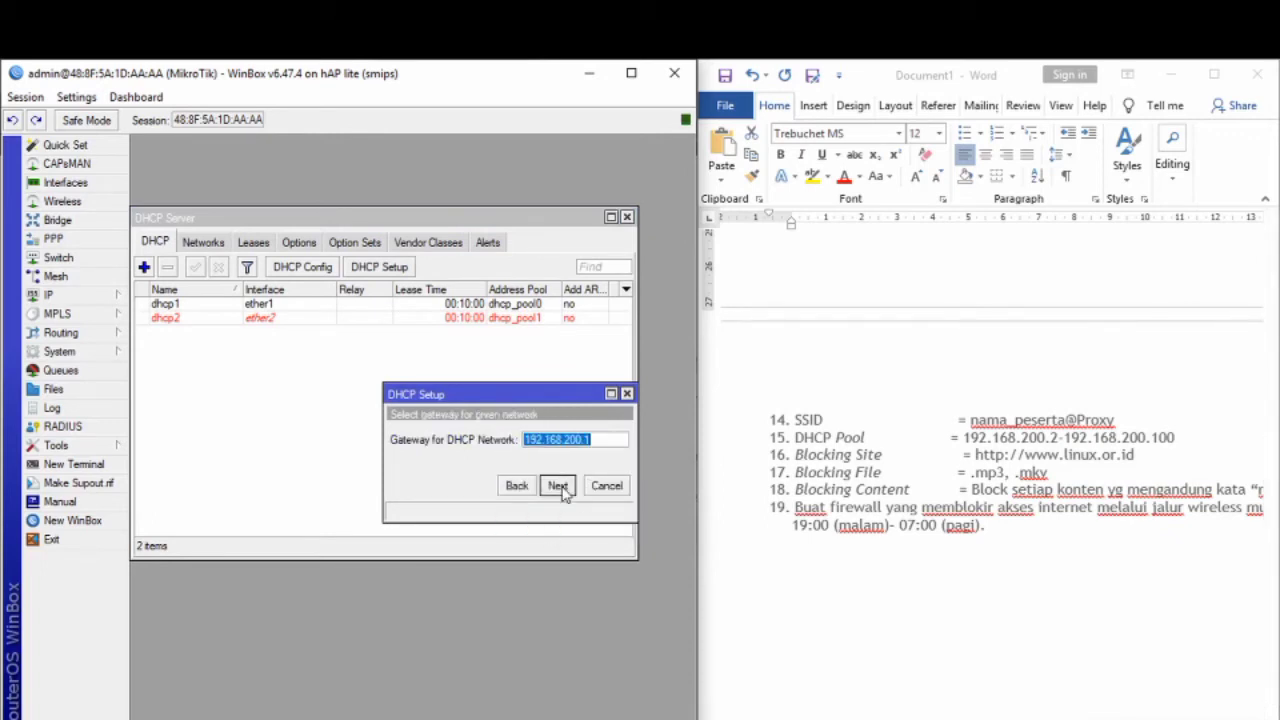
left_click(557, 486)
Step: Set the pool to 192.168.200.2–192.168.200.100, keep DNS 192.168.43.1 and the 00:10:00 lease
left_click(608, 441)
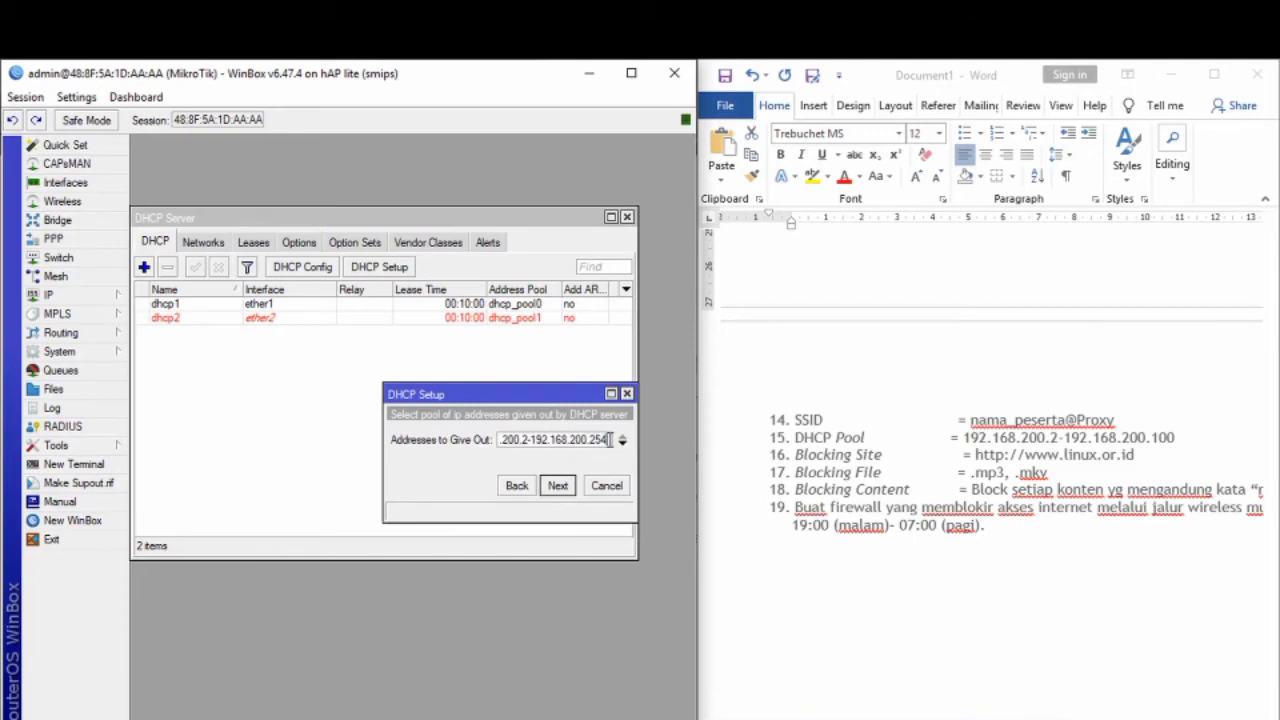
key("BackSpace")
left_click(560, 486)
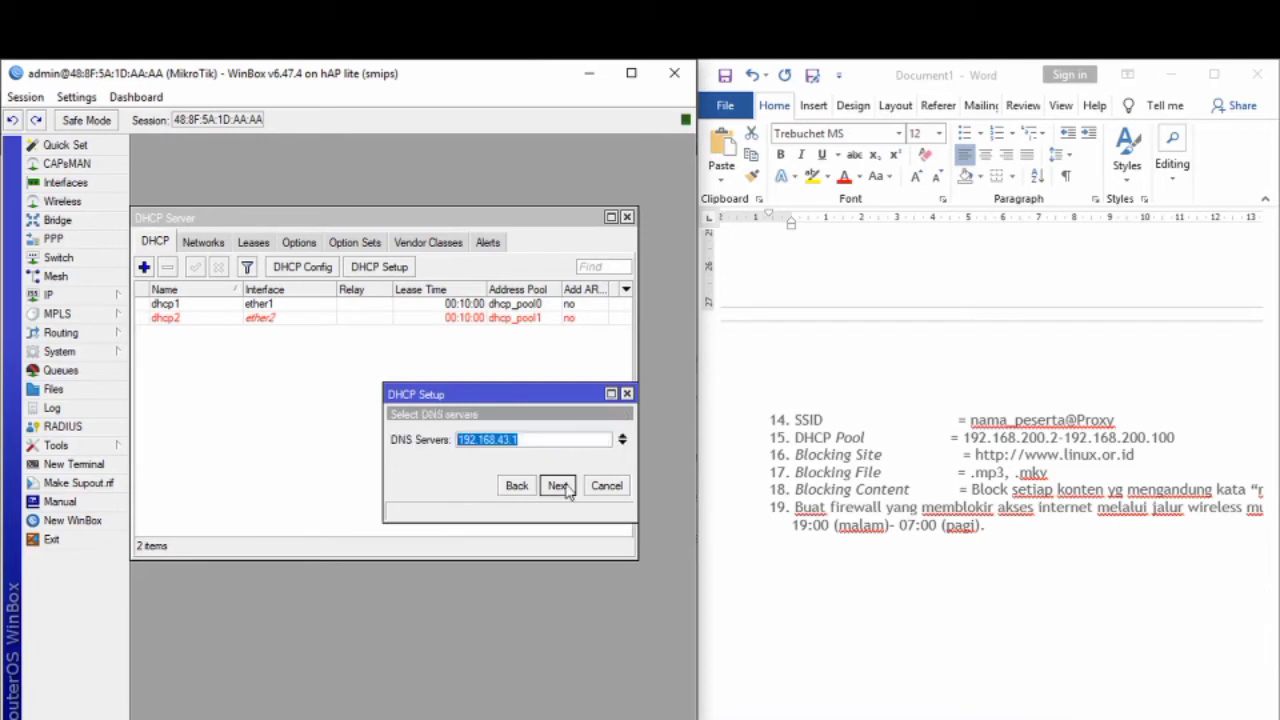
left_click(560, 486)
left_click(560, 486)
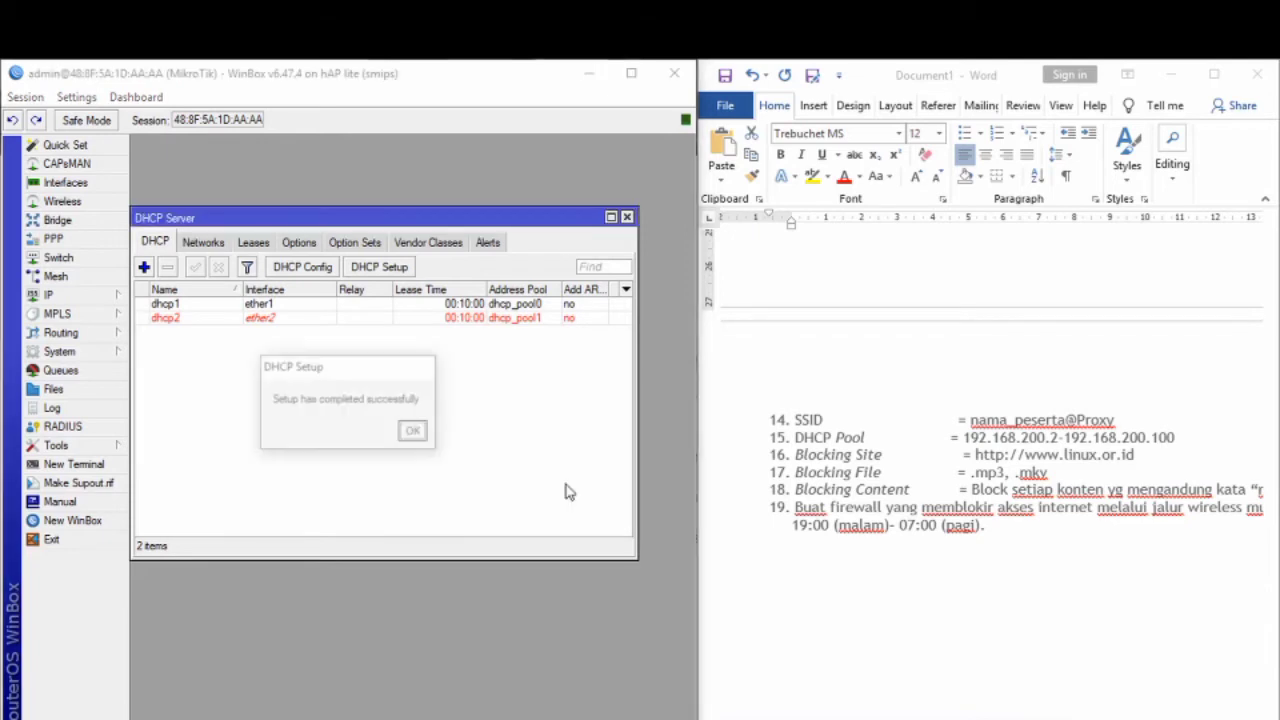
left_click(414, 431)
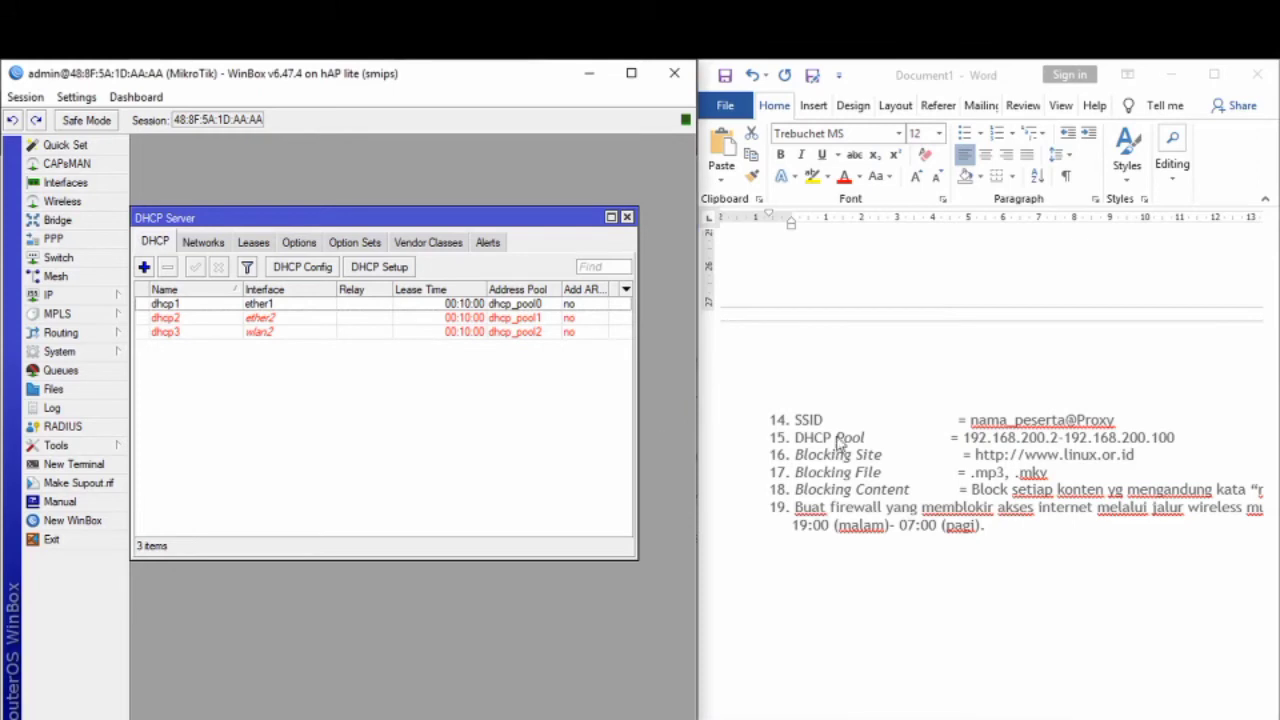
Step: Close the DHCP server list and review notes items 16–19
left_click(627, 217)
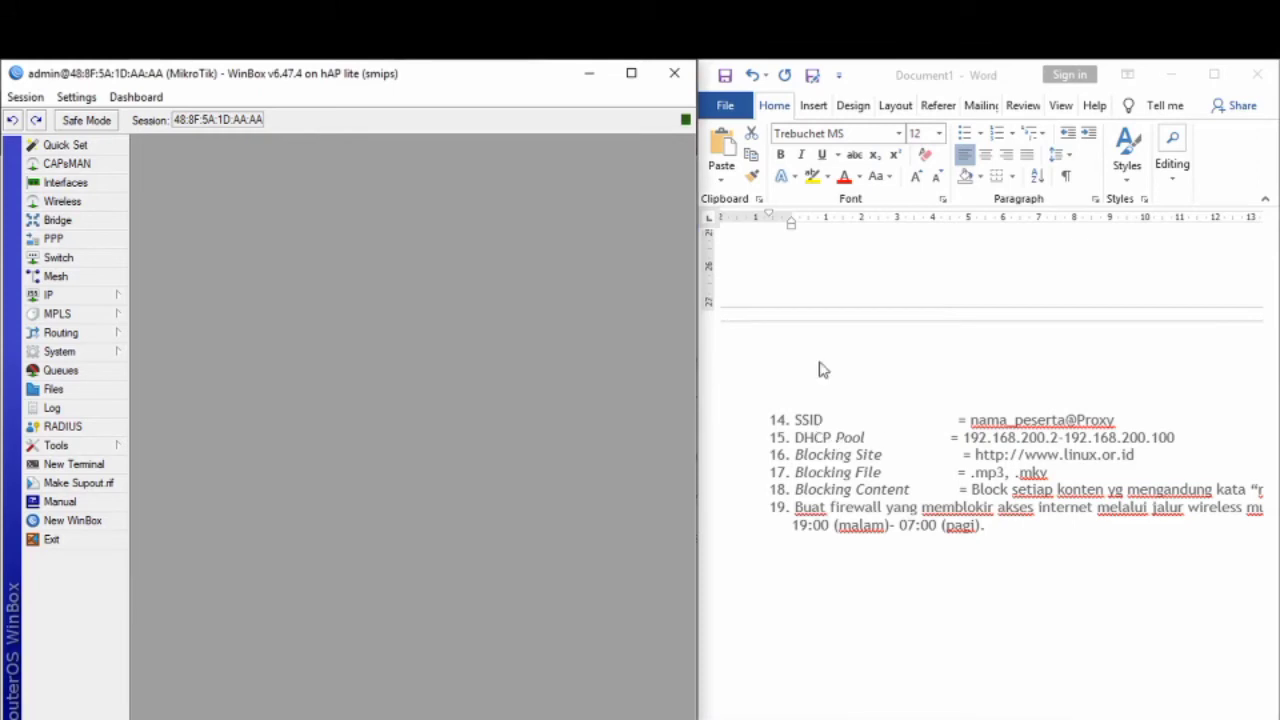
scroll(832, 440, "down", 1)
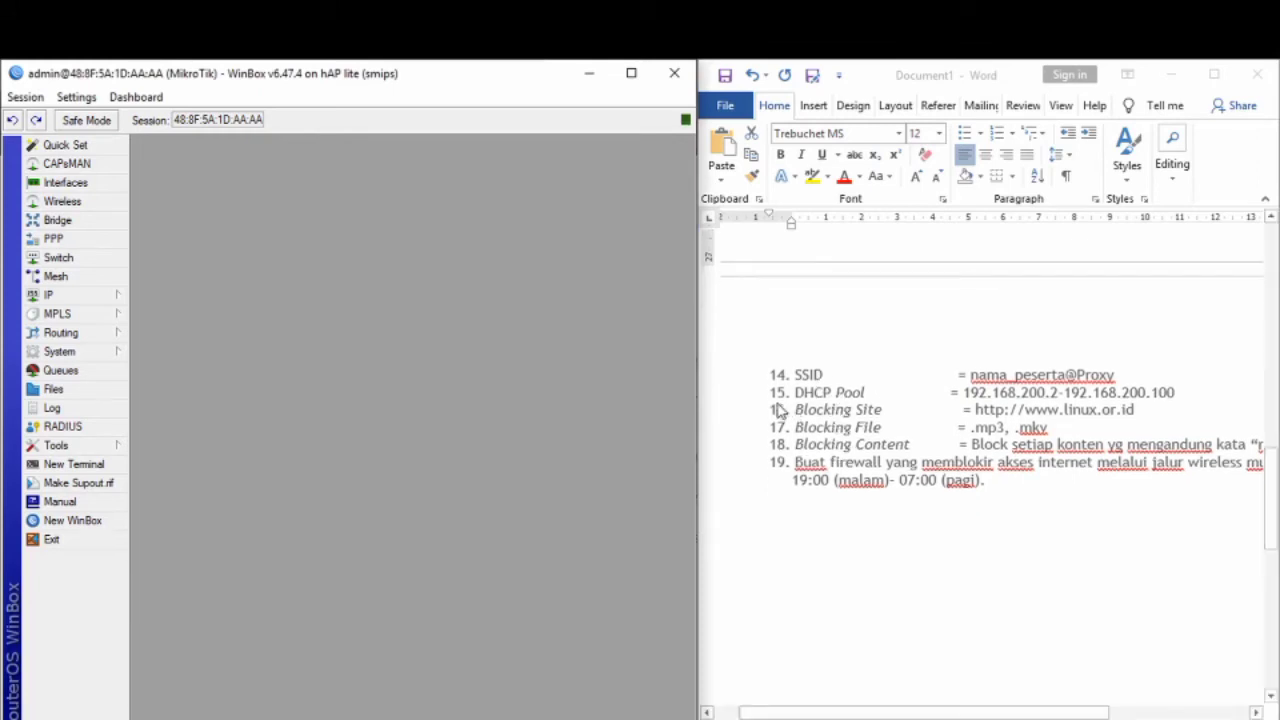
left_click_drag(778, 410, 1094, 483)
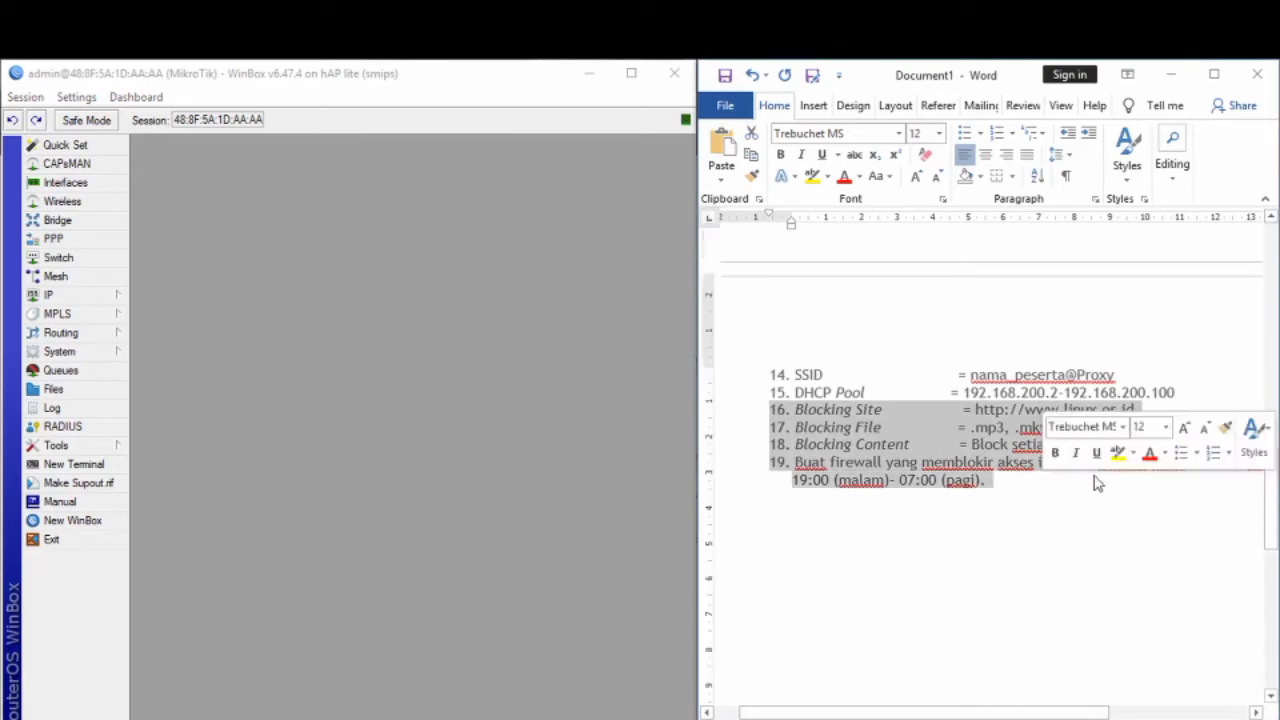
left_click(907, 446)
Step: Set the web proxy port to 3128 with Cache On Disk, apply, and start an access rule
left_click(115, 297)
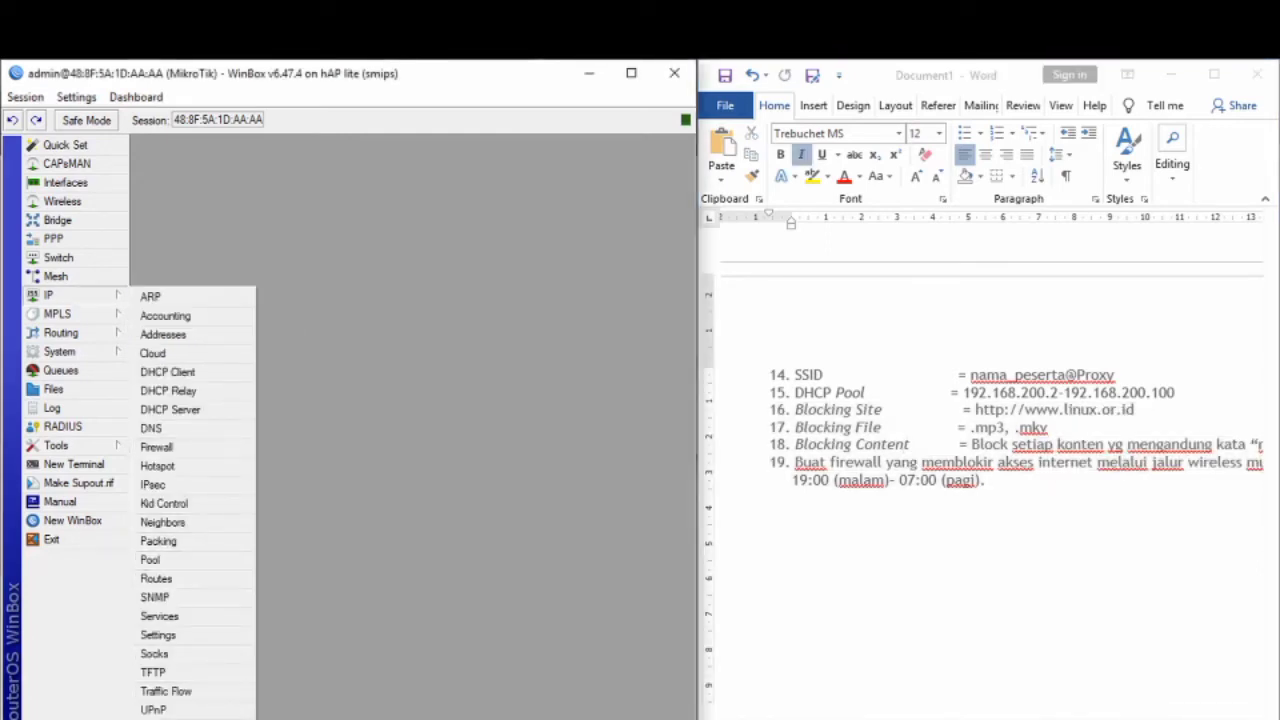
left_click(168, 719)
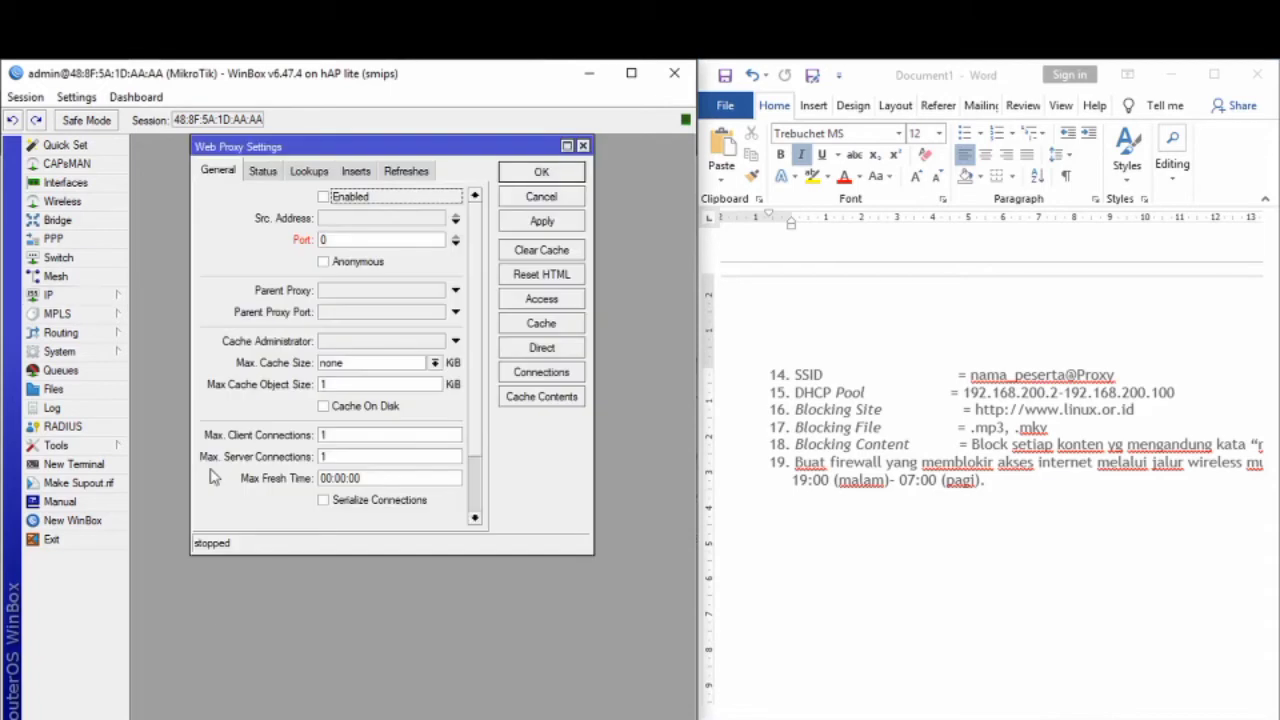
double_click(369, 239)
type("3128")
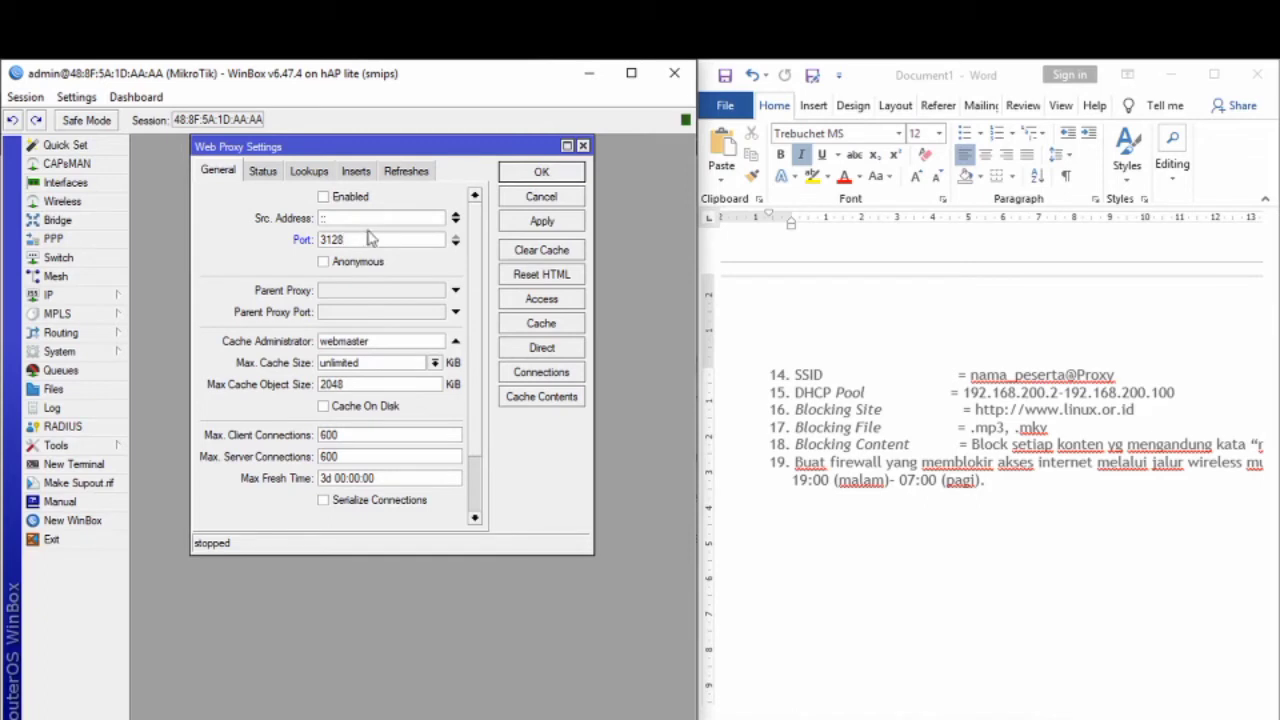
left_click(348, 407)
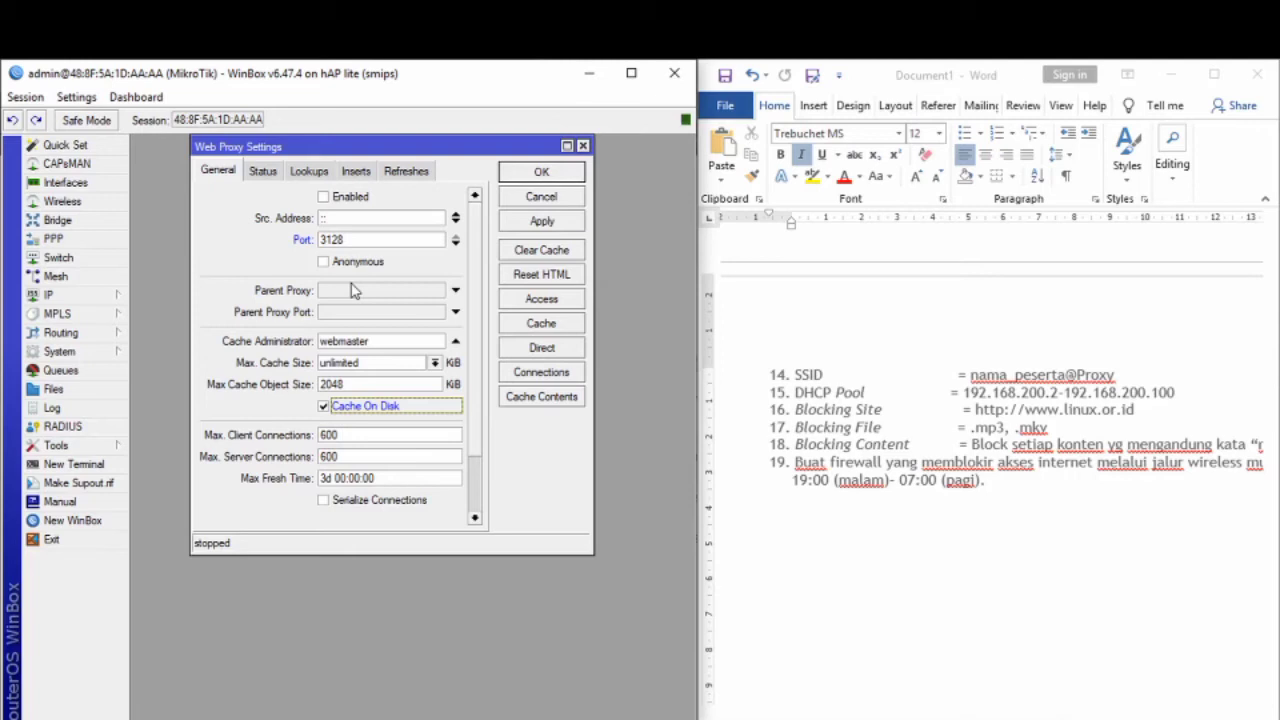
left_click(570, 220)
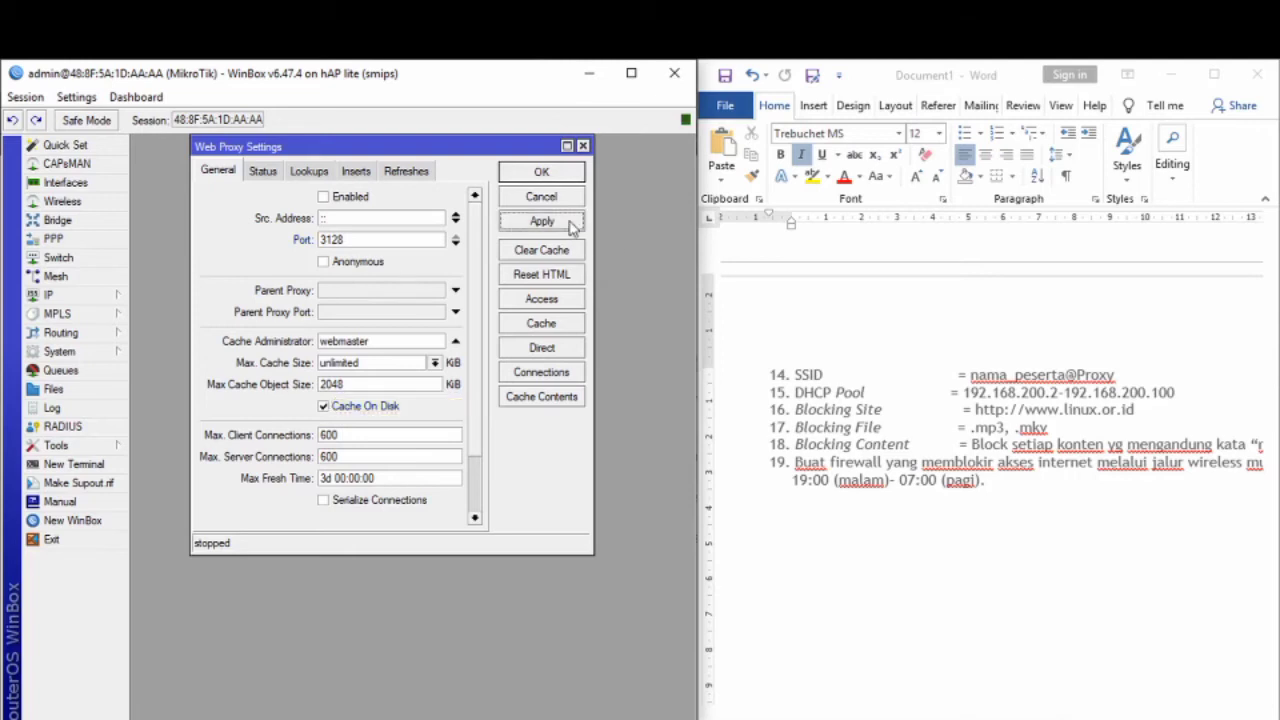
left_click(556, 302)
left_click(142, 309)
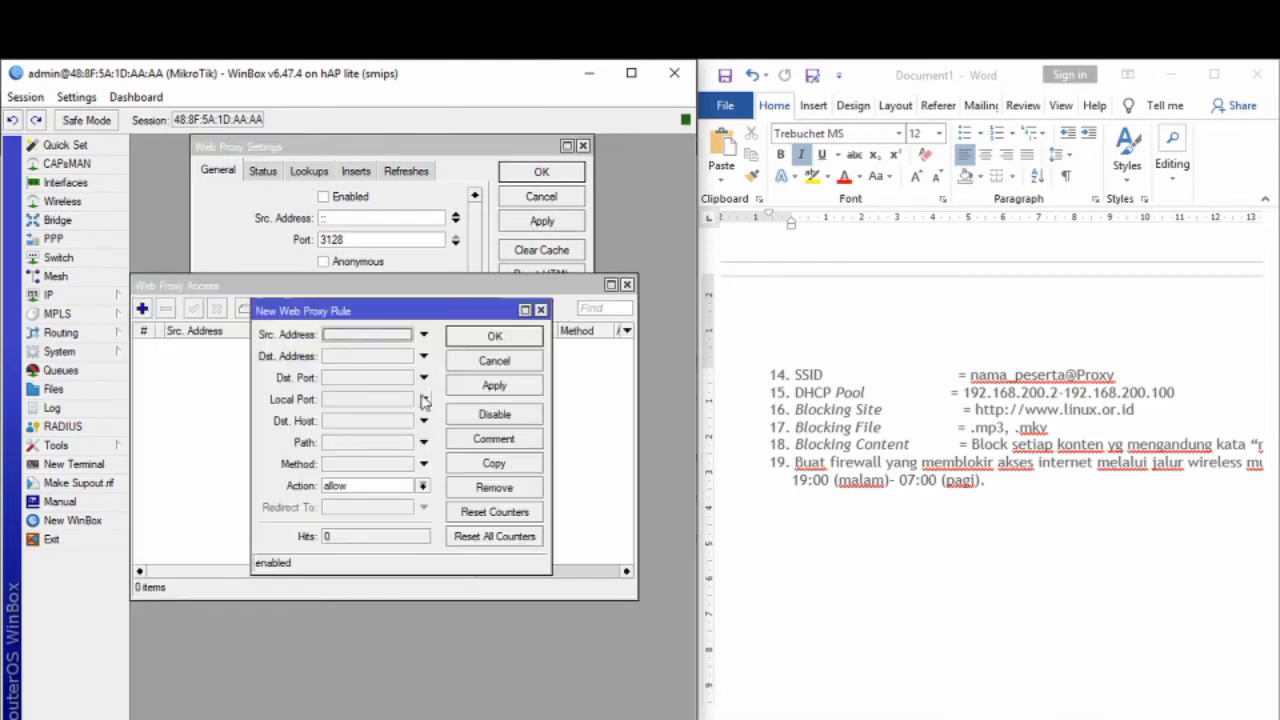
left_click(378, 425)
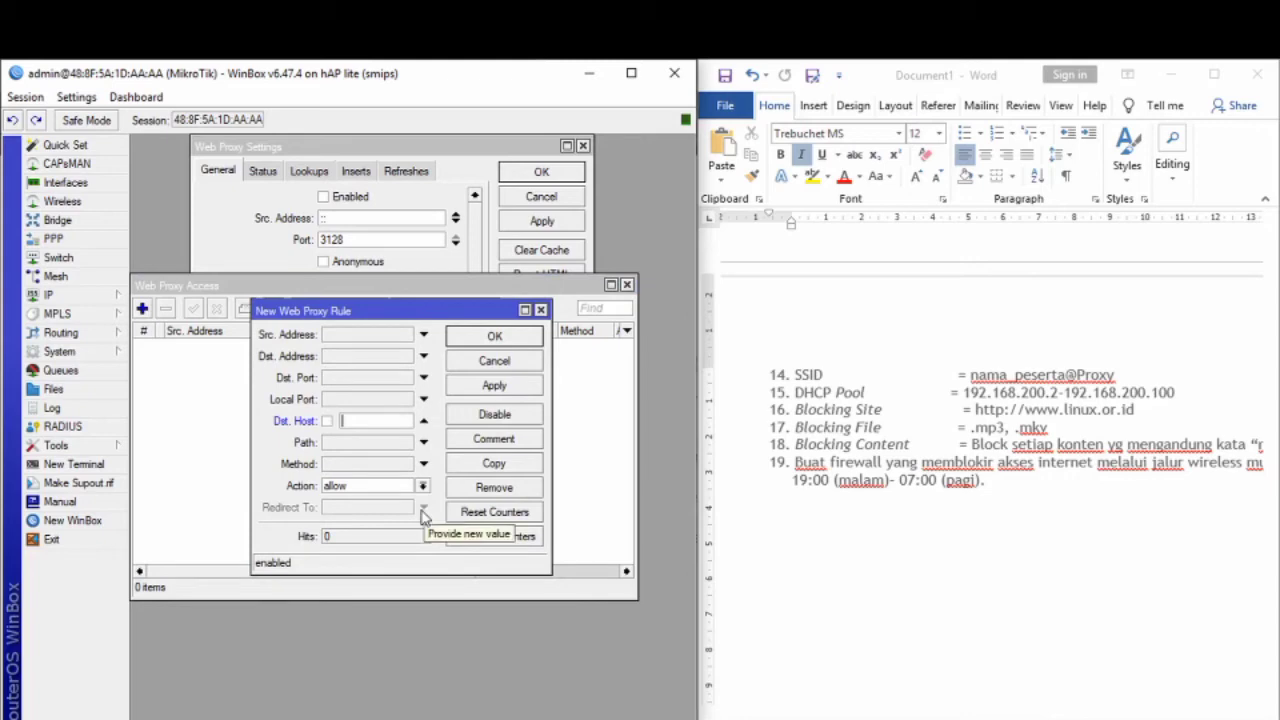
type("http://")
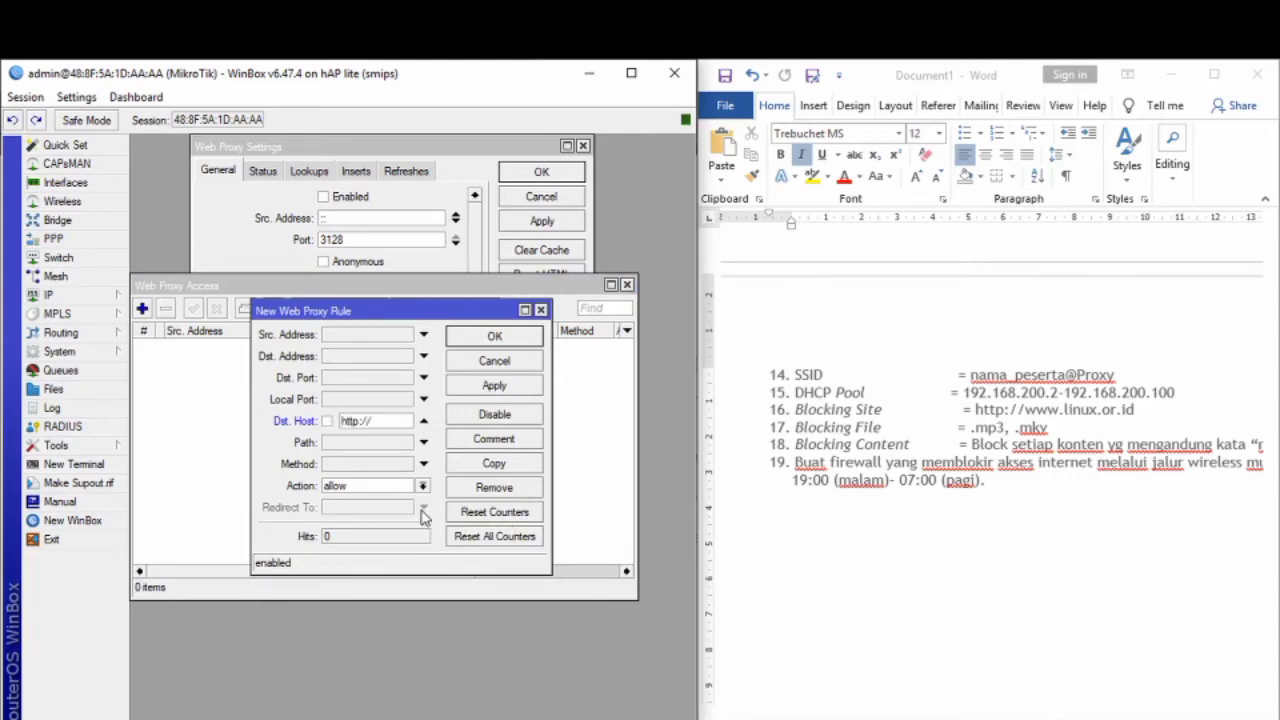
type("www.linux.or.")
type("id")
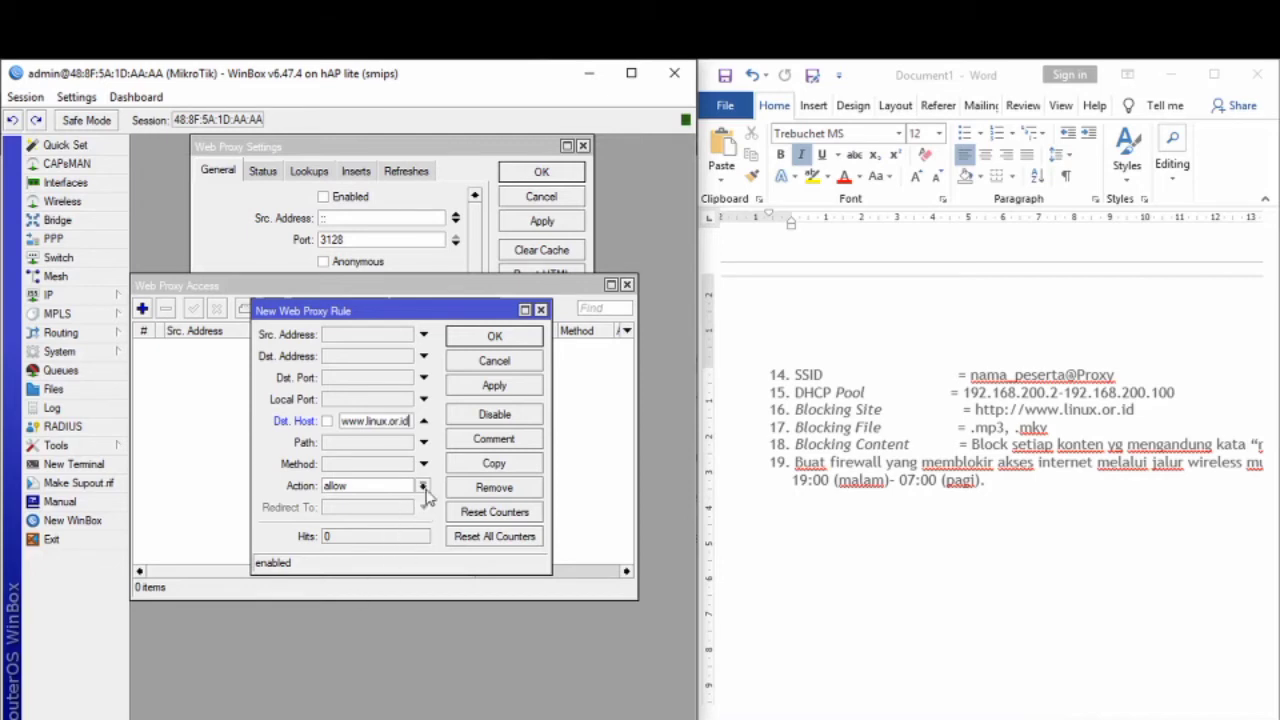
left_click(423, 487)
left_click(397, 514)
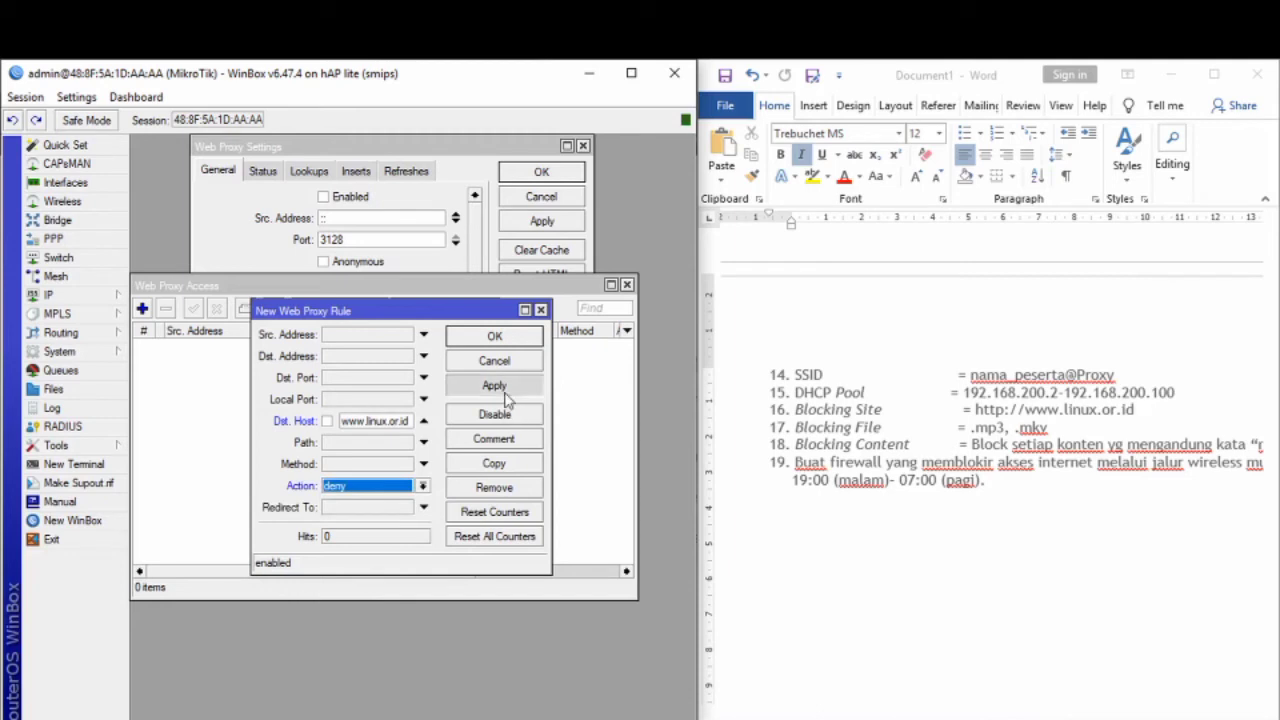
left_click(494, 385)
left_click(494, 336)
Step: Add a second deny access rule for path *.mp3, after checking the task document
left_click(143, 309)
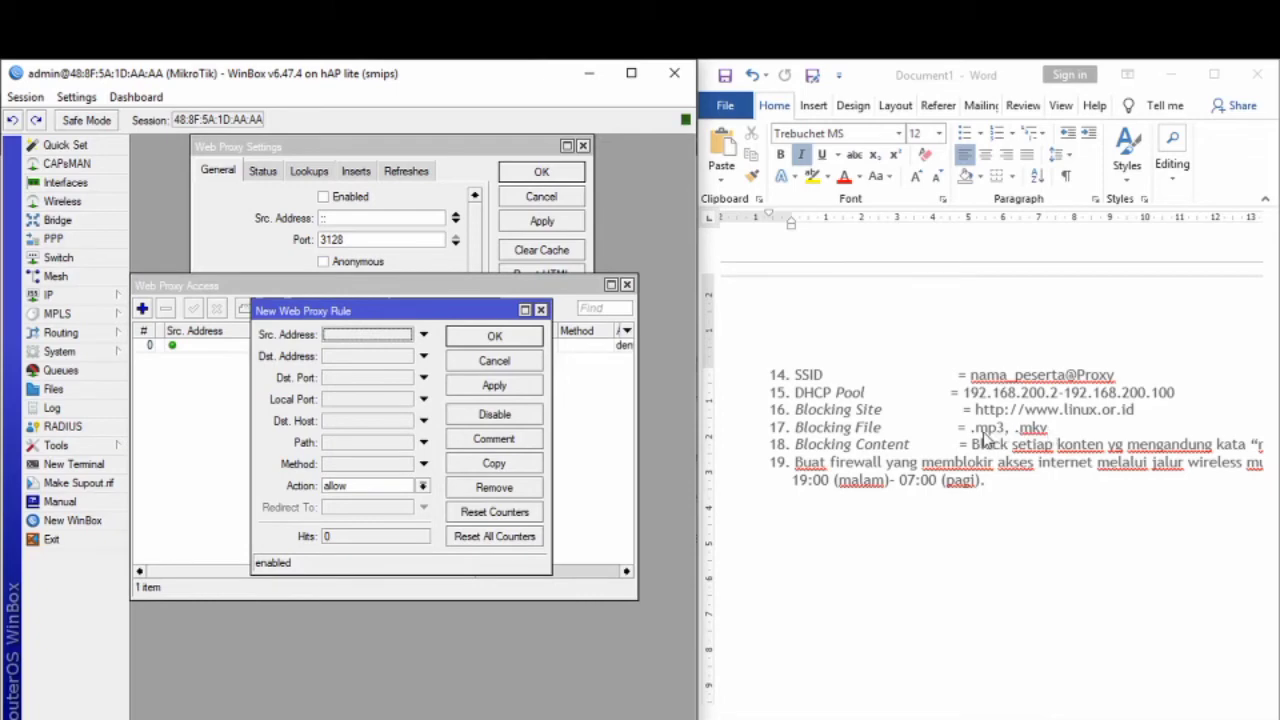
left_click(1185, 453)
left_click_drag(1127, 446, 1183, 457)
left_click(1183, 457)
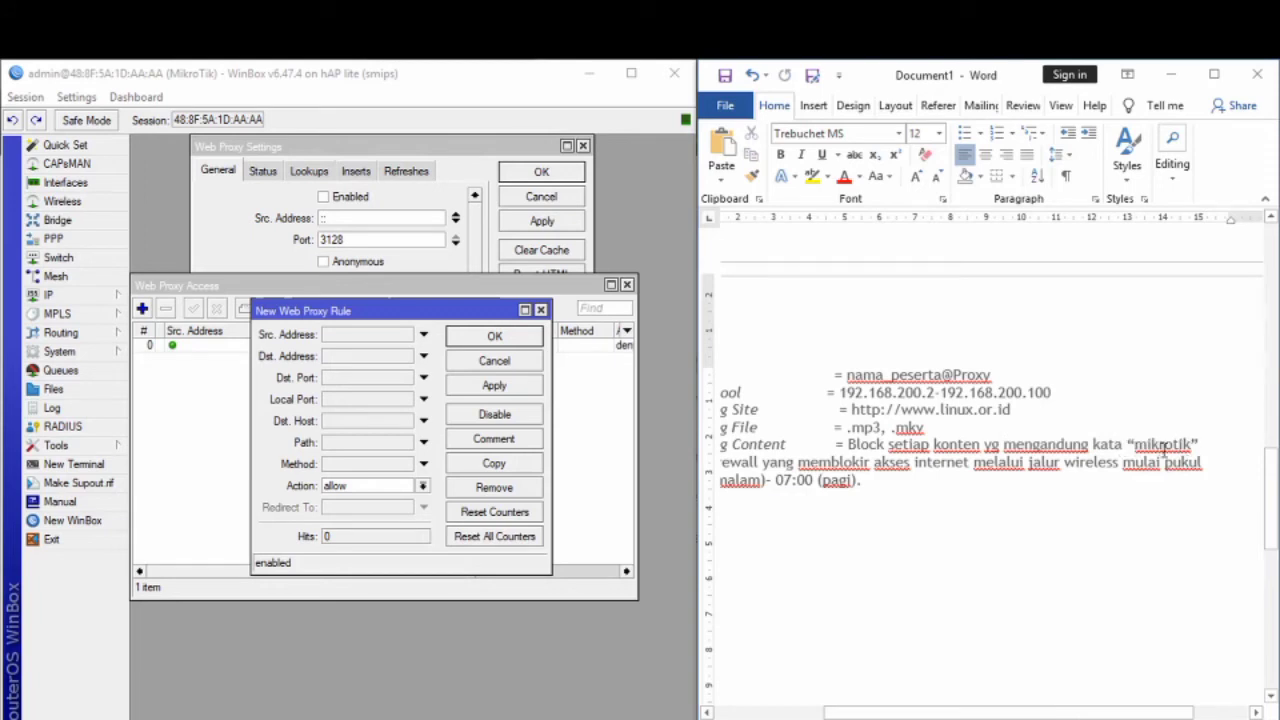
left_click(372, 443)
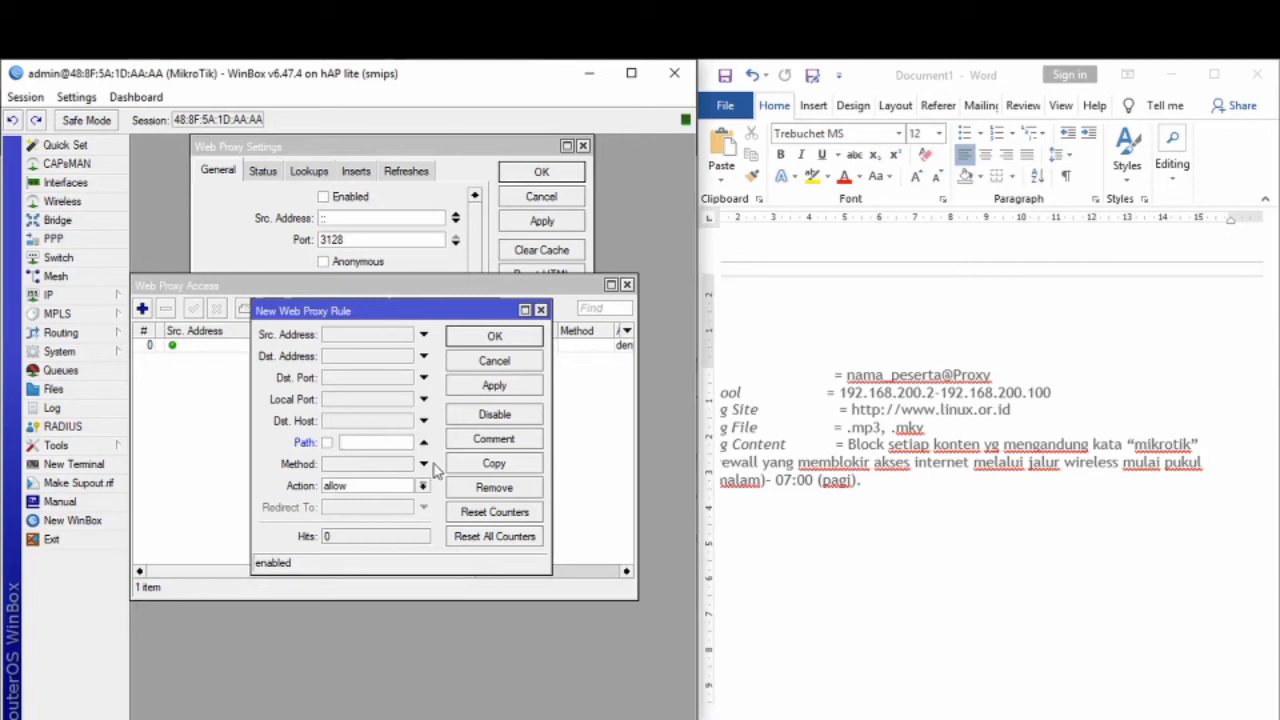
type("*.mp3")
left_click(422, 486)
left_click(334, 513)
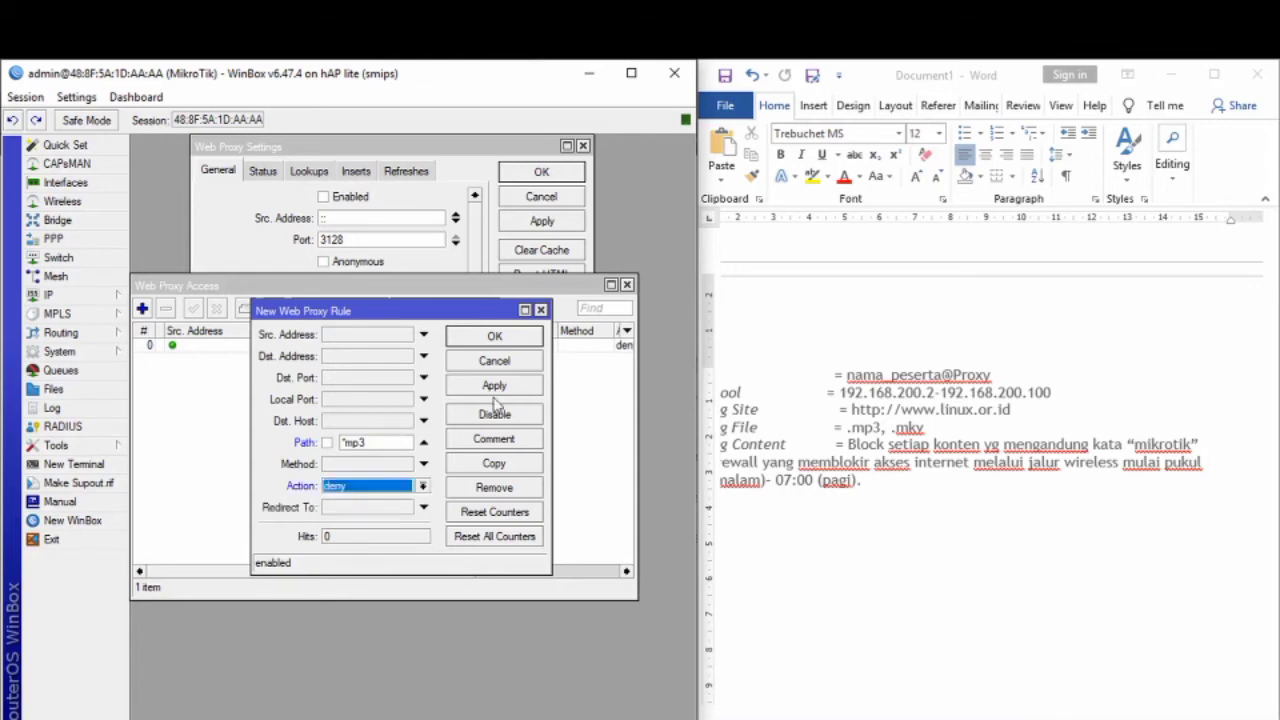
left_click(496, 388)
left_click(505, 360)
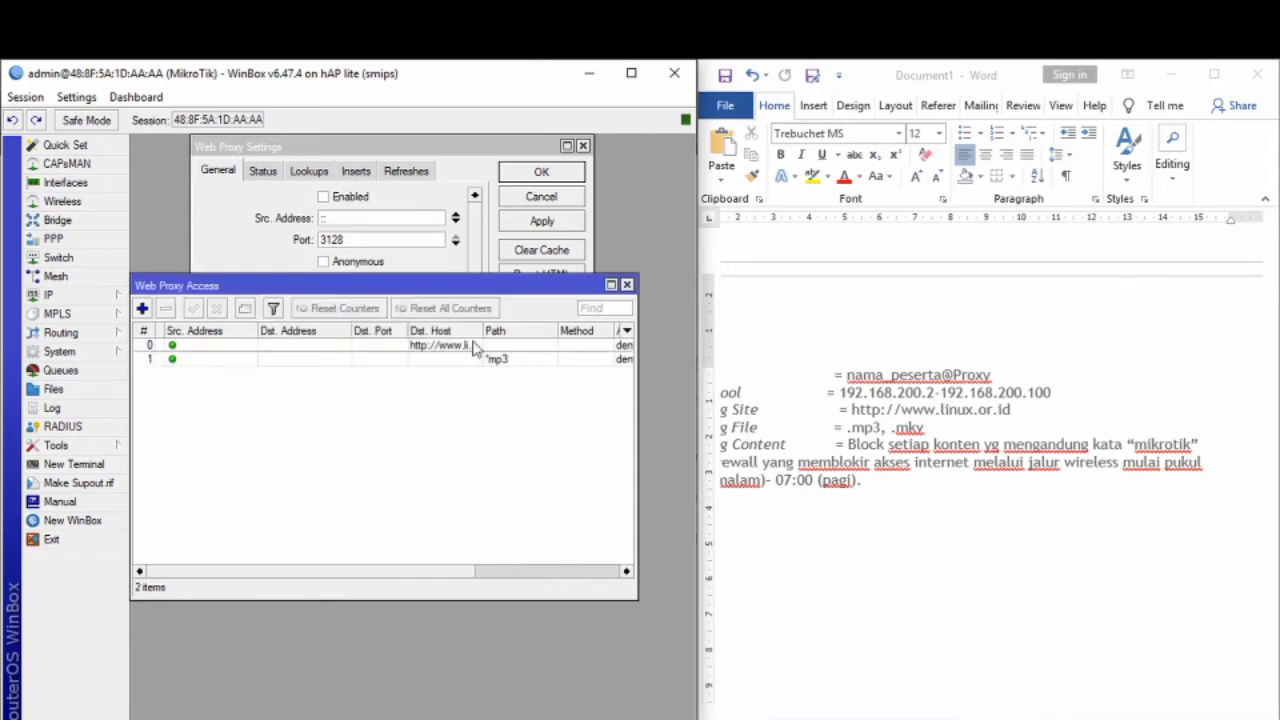
Step: Add a deny access rule for path *.mkv
left_click(142, 309)
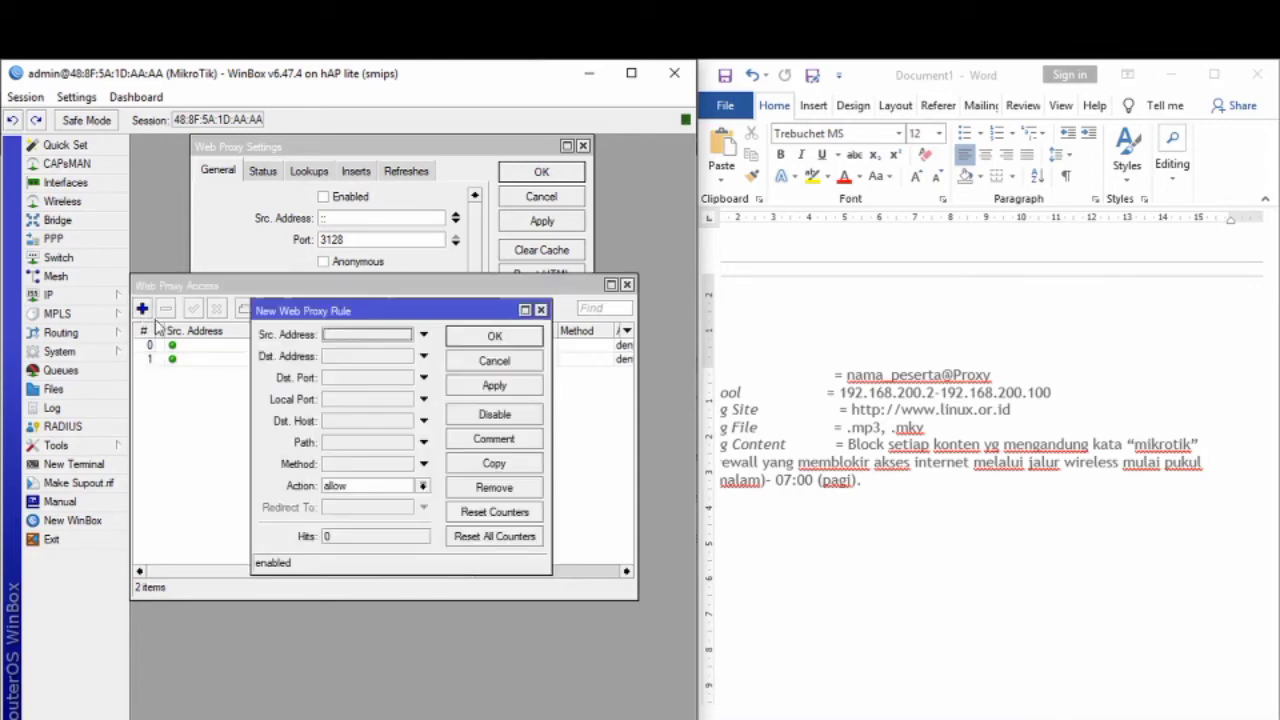
left_click(390, 486)
left_click(394, 513)
left_click(375, 449)
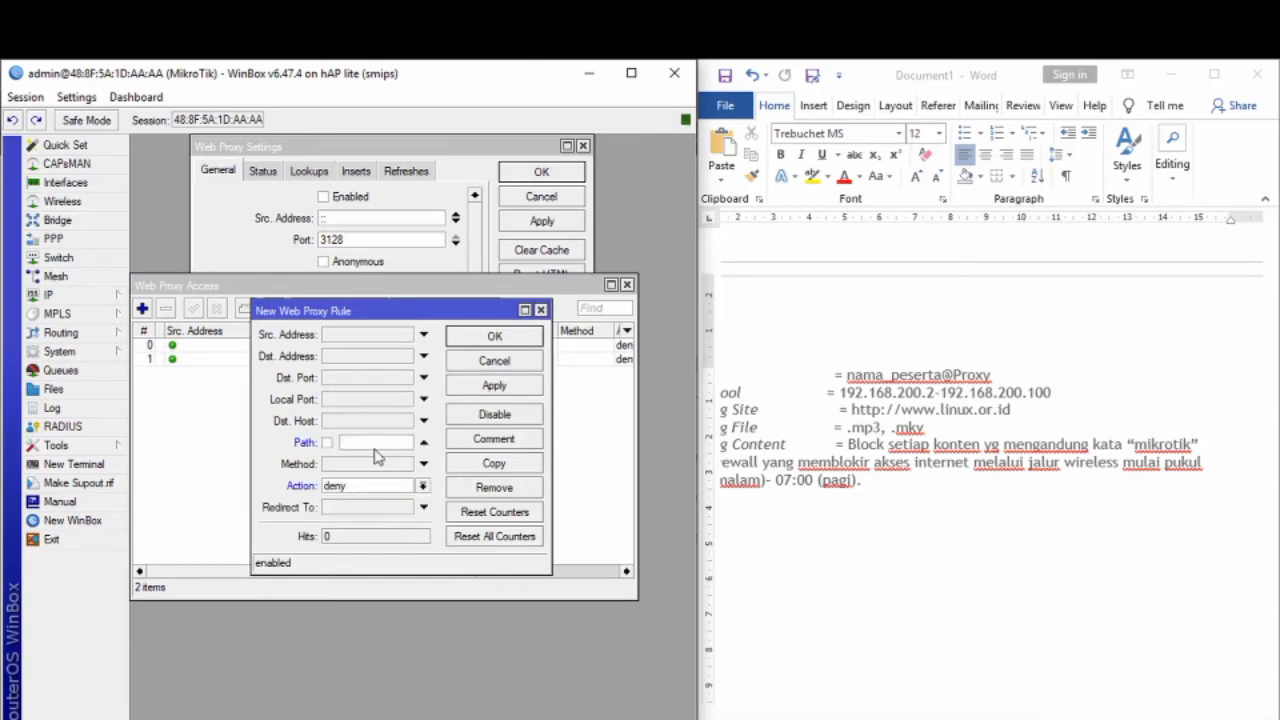
type("*.mkv")
left_click(491, 385)
left_click(493, 340)
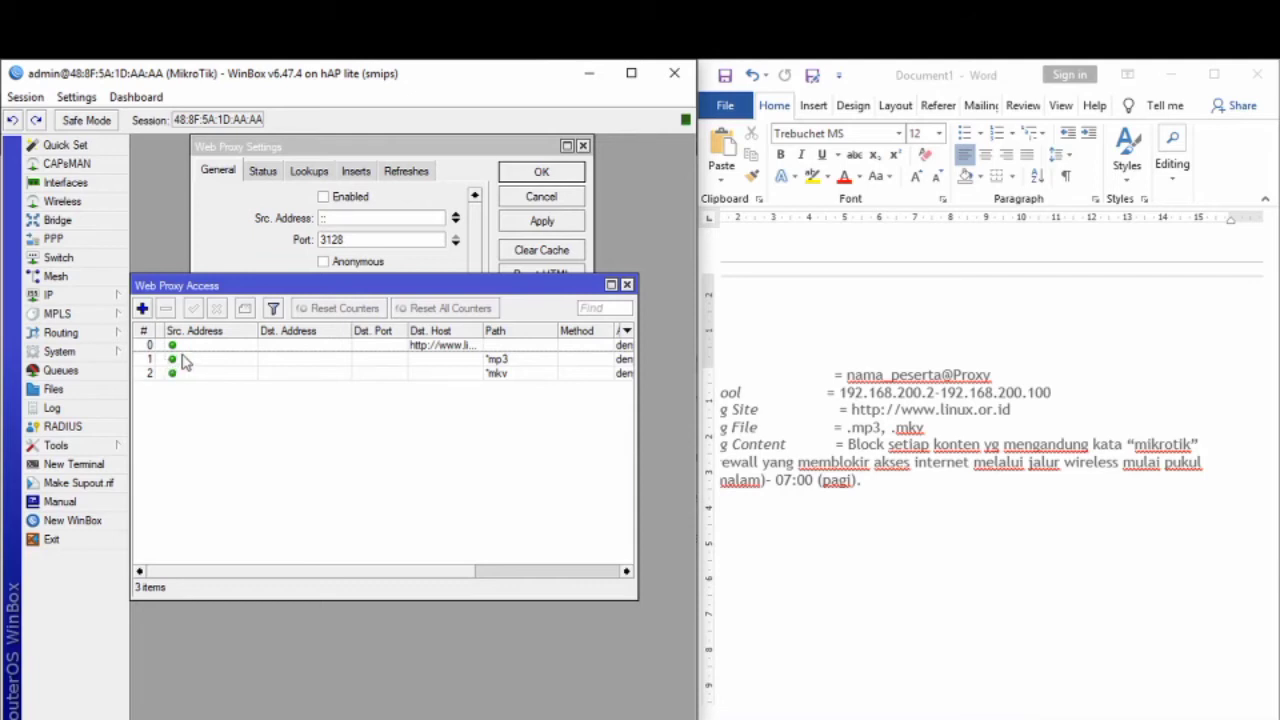
Step: Add a deny rule for paths containing judi, then close both web proxy windows
left_click(142, 308)
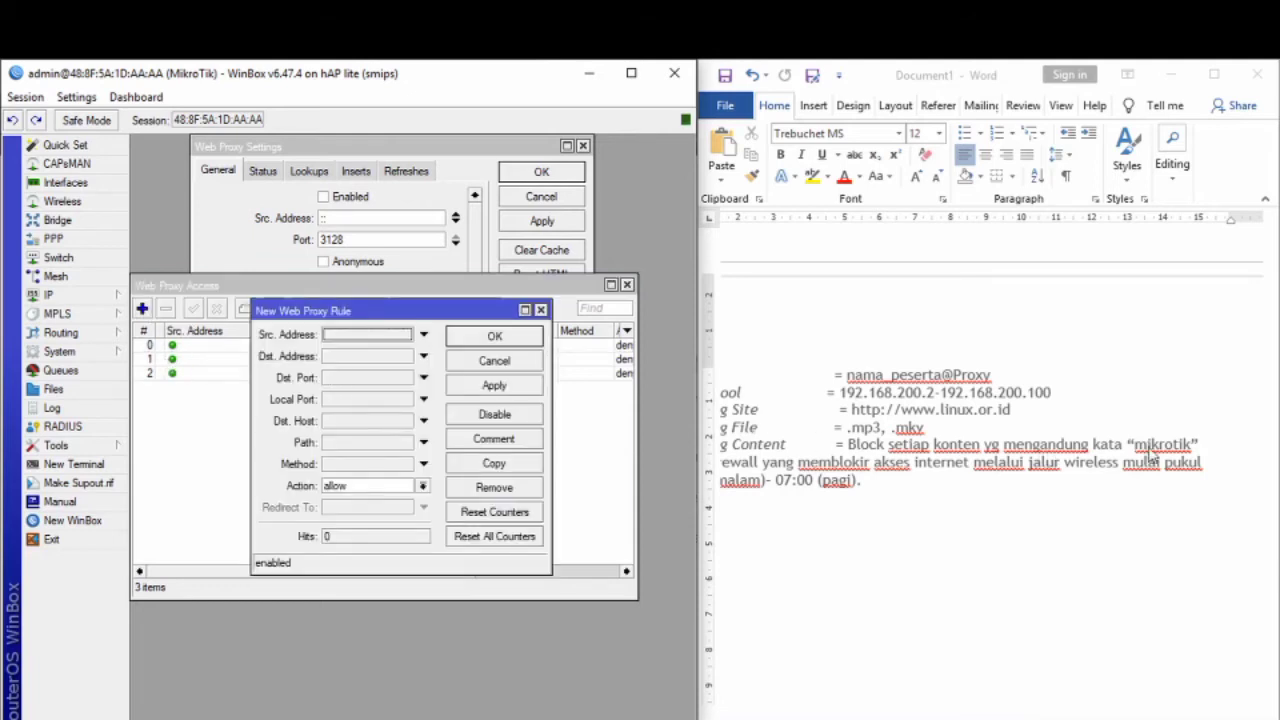
left_click(370, 488)
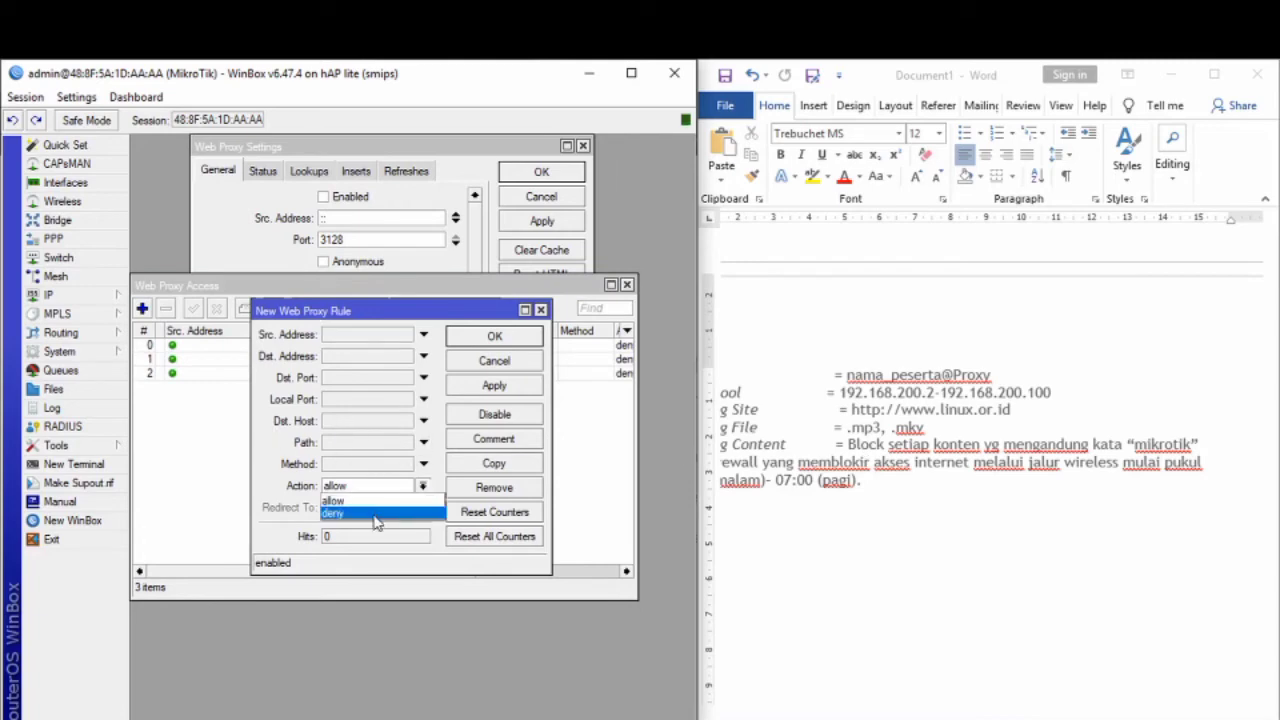
left_click(372, 509)
left_click(369, 446)
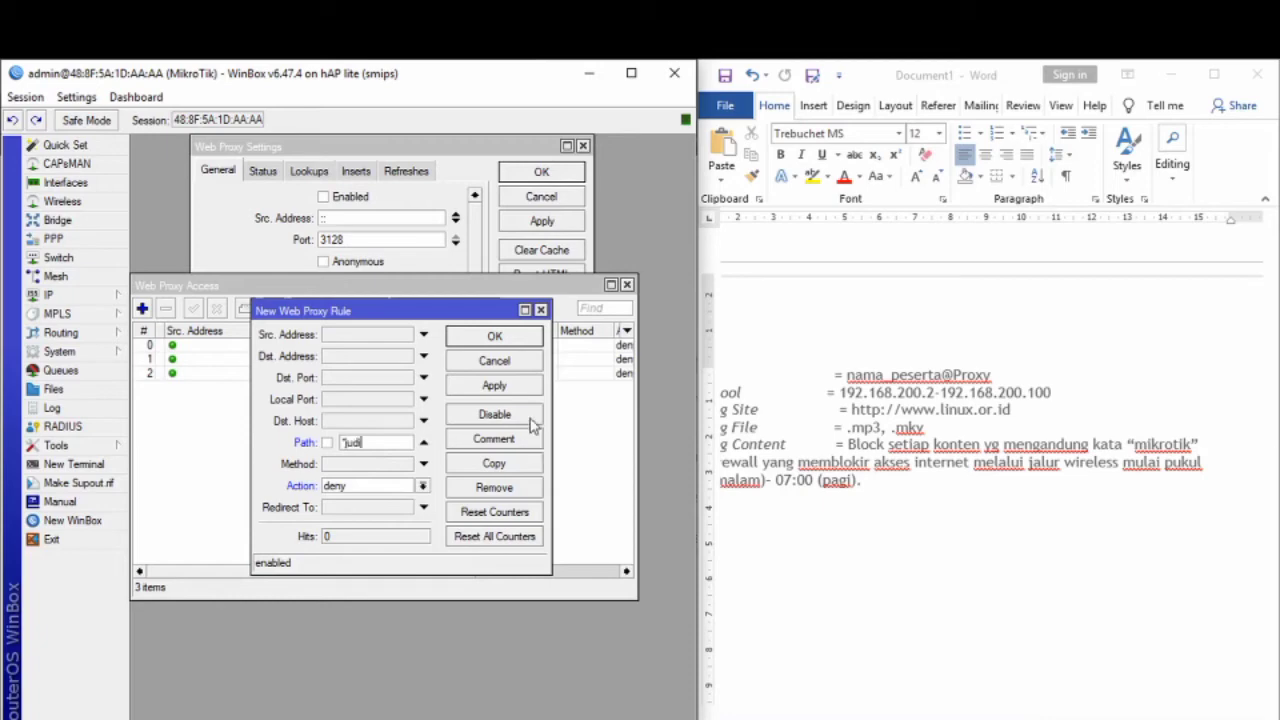
left_click(520, 386)
left_click(514, 338)
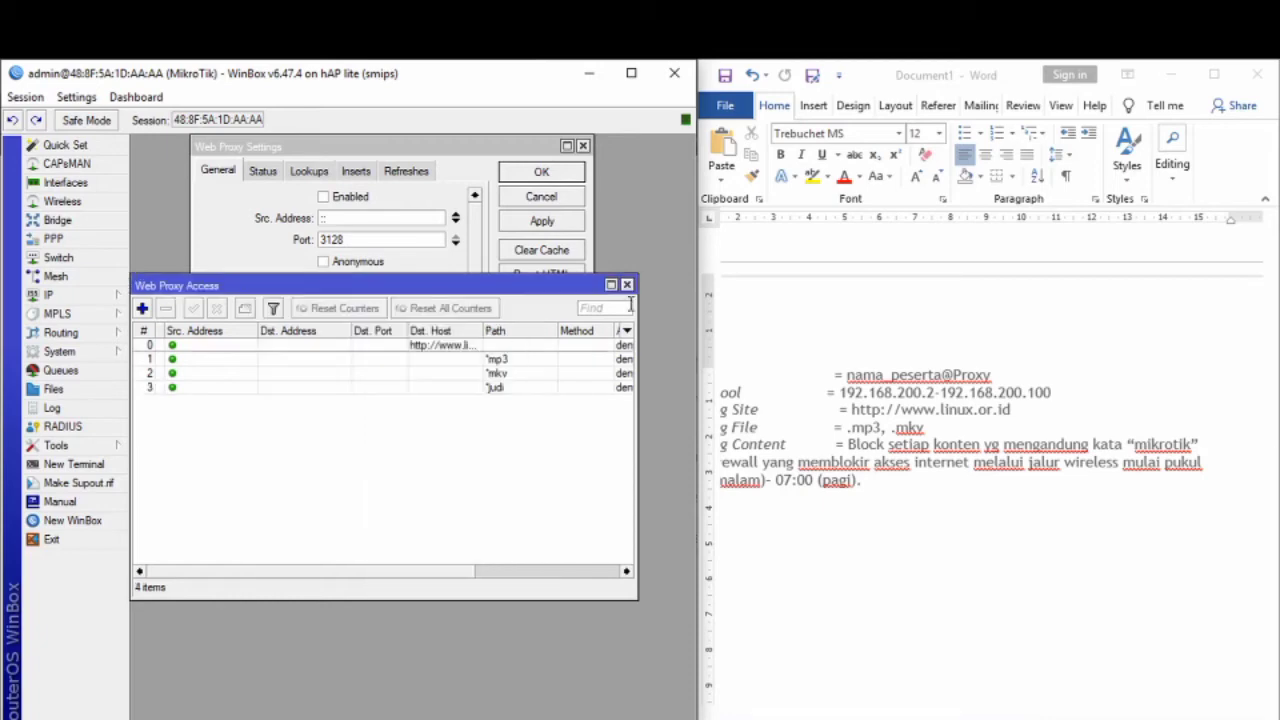
left_click(627, 285)
left_click(583, 146)
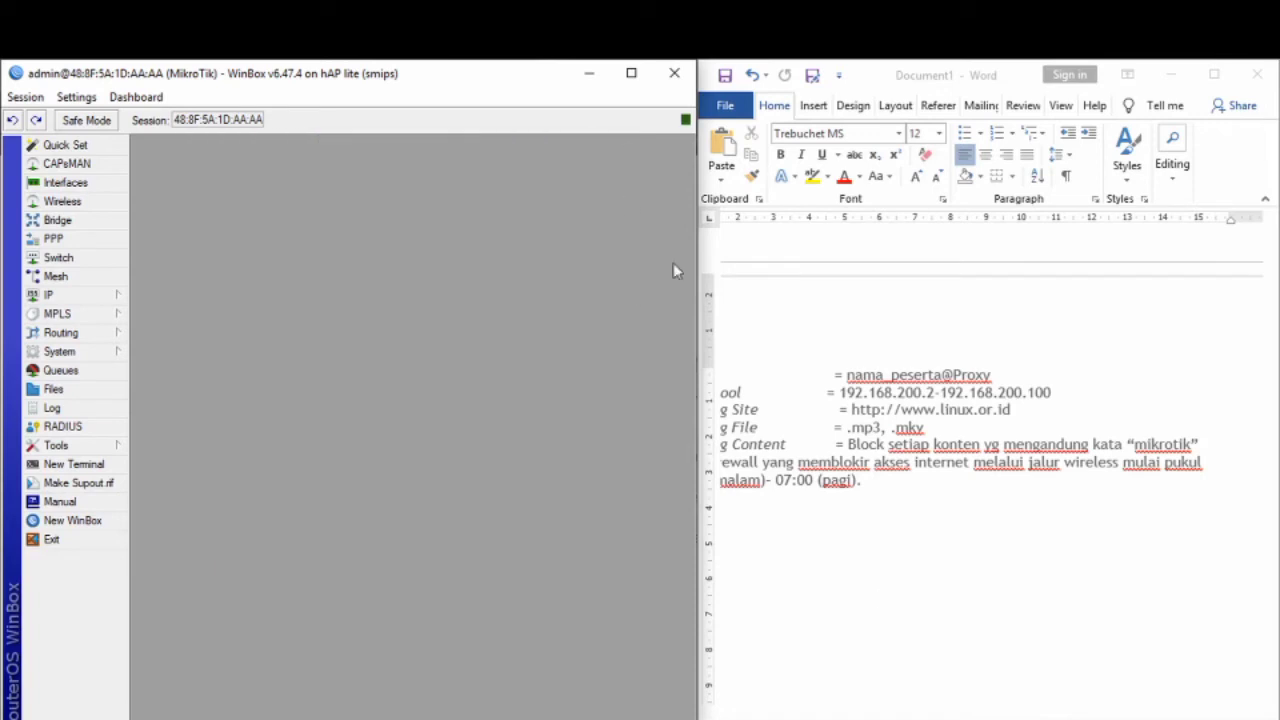
Step: Open IP > Firewall and begin a new filter rule
left_click(1135, 719)
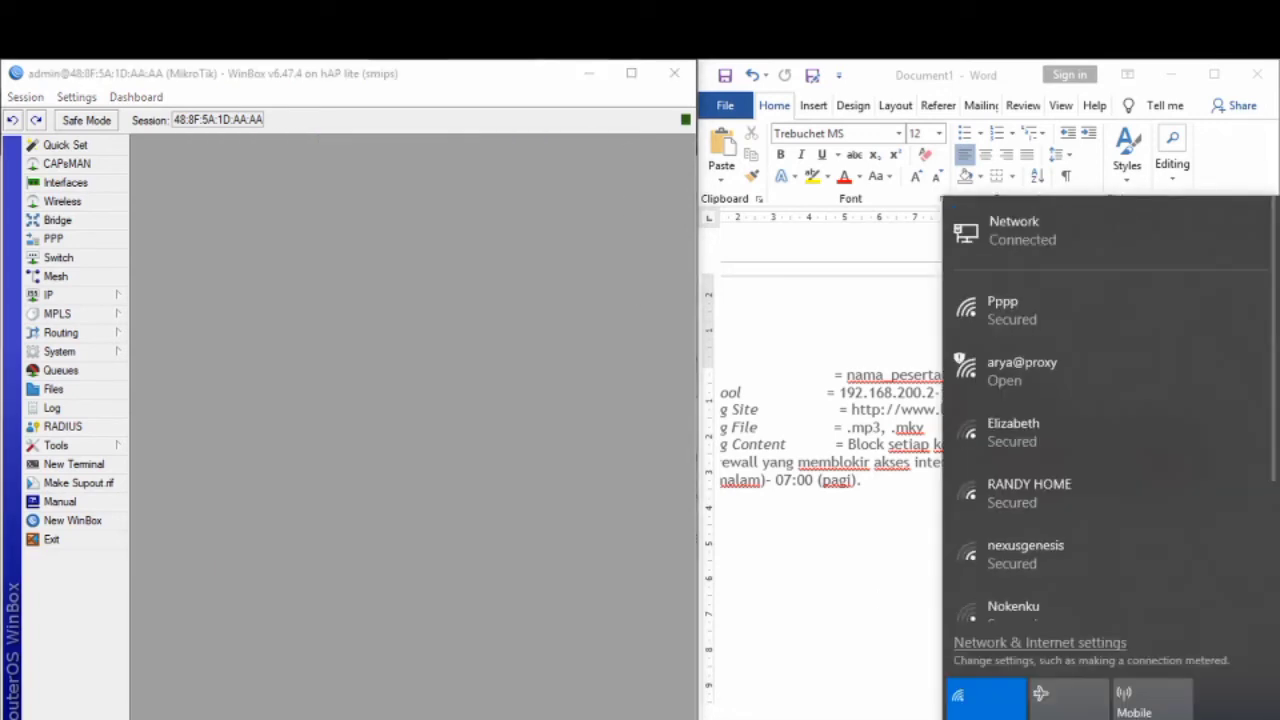
left_click(301, 401)
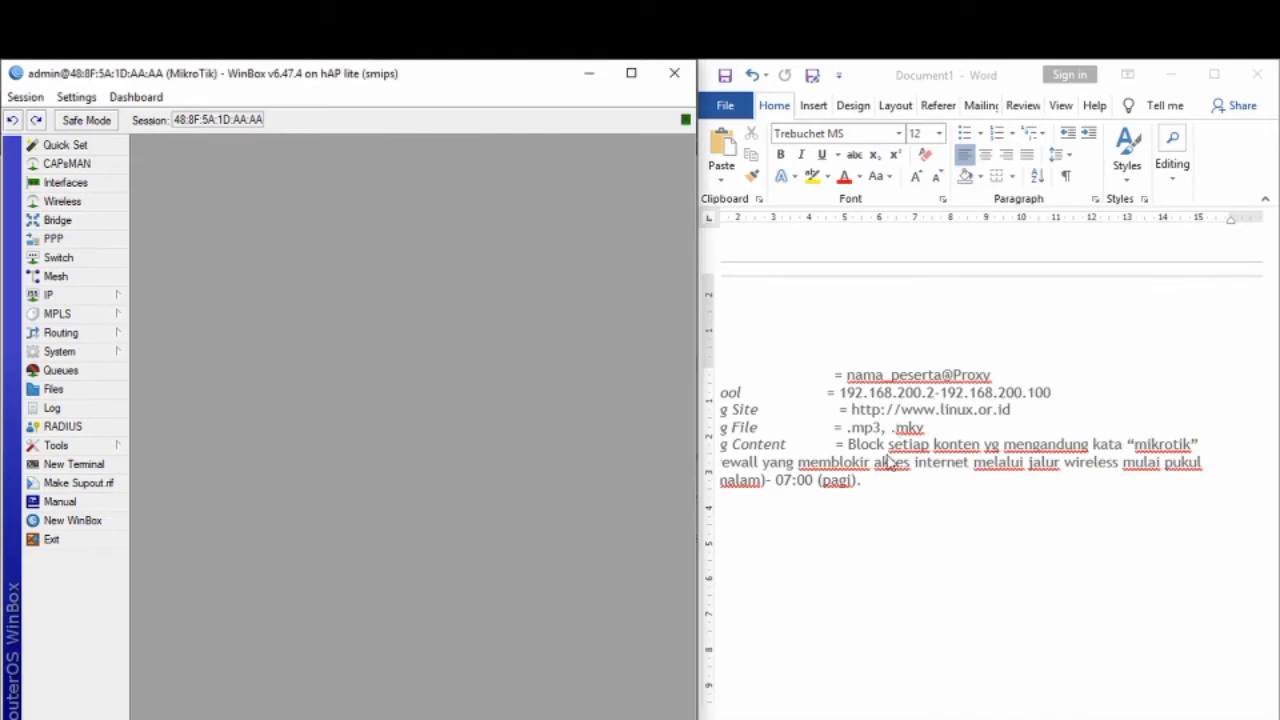
left_click(108, 297)
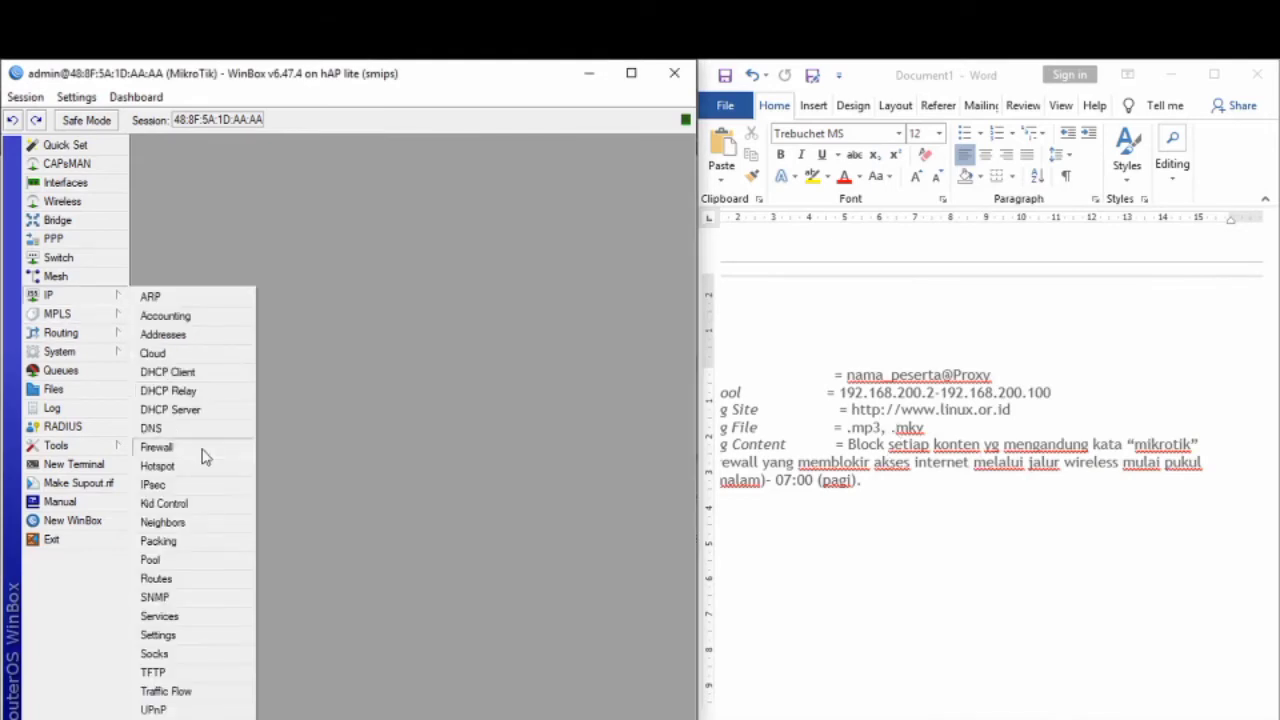
left_click(160, 447)
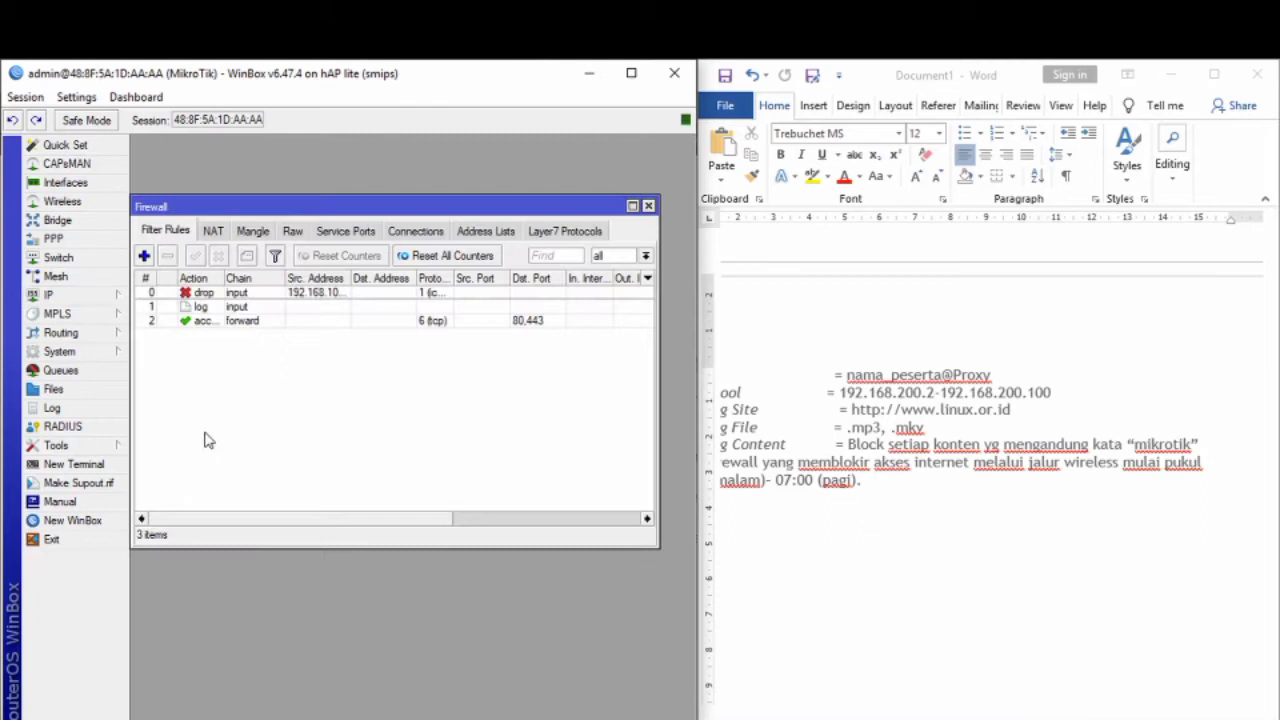
left_click(145, 257)
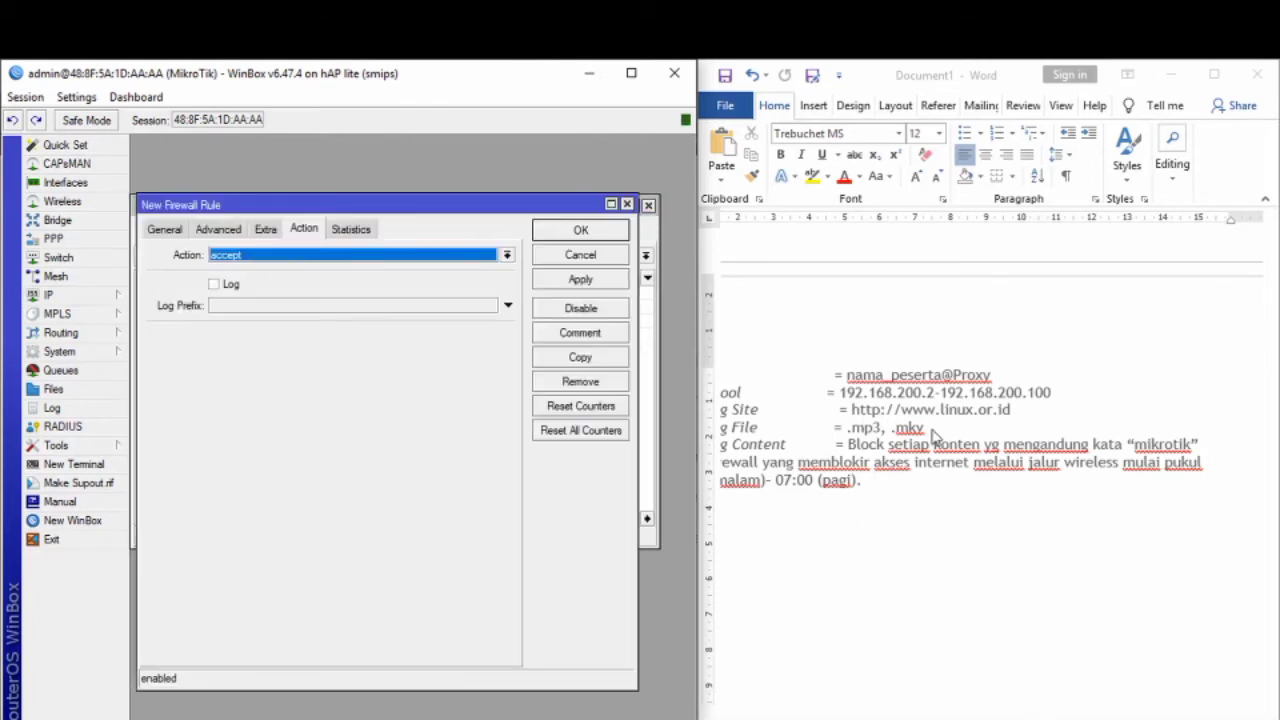
Step: Set the rule's time window to 19:00:00–23:59:00
left_click(730, 482)
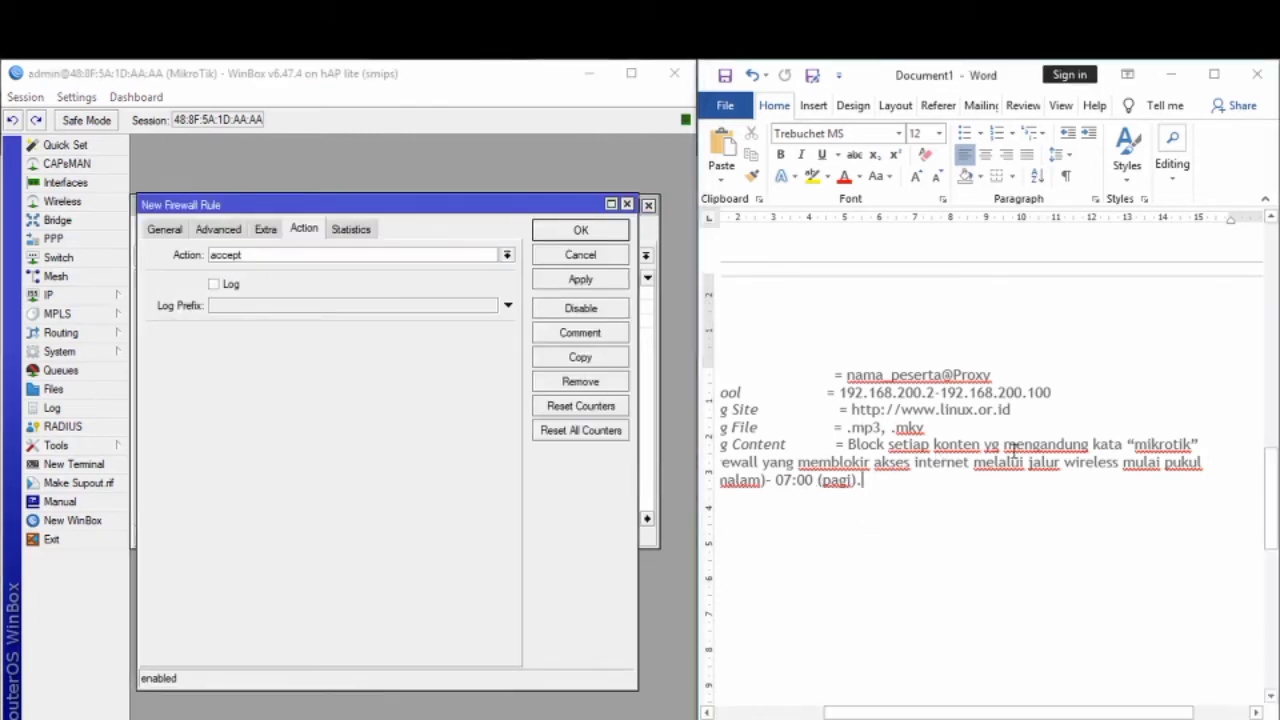
left_click_drag(860, 481, 840, 498)
left_click(930, 497)
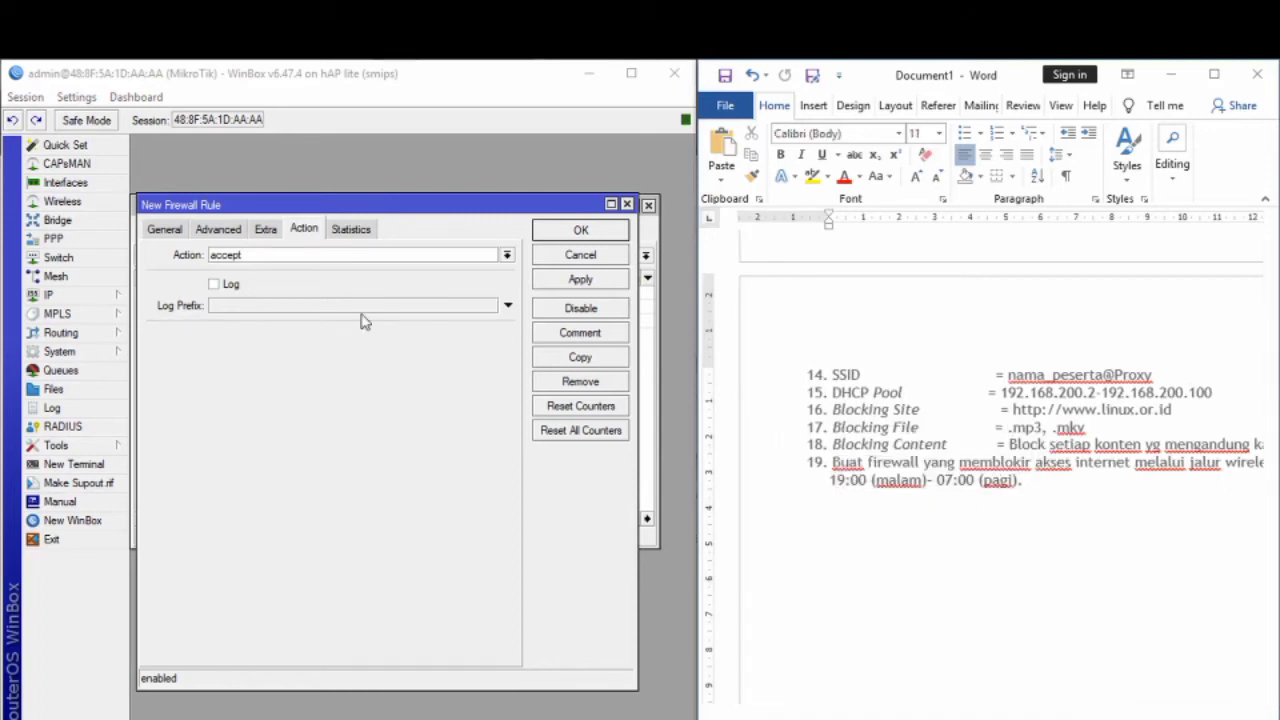
left_click(266, 230)
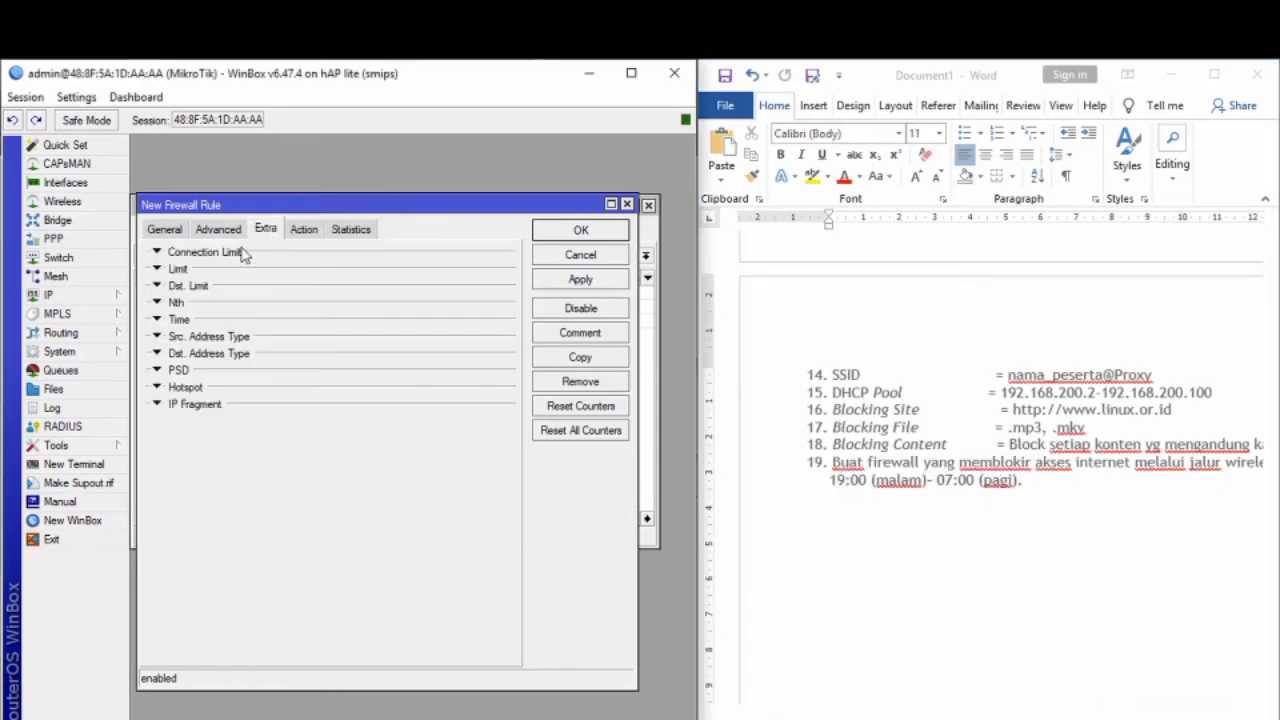
left_click(185, 321)
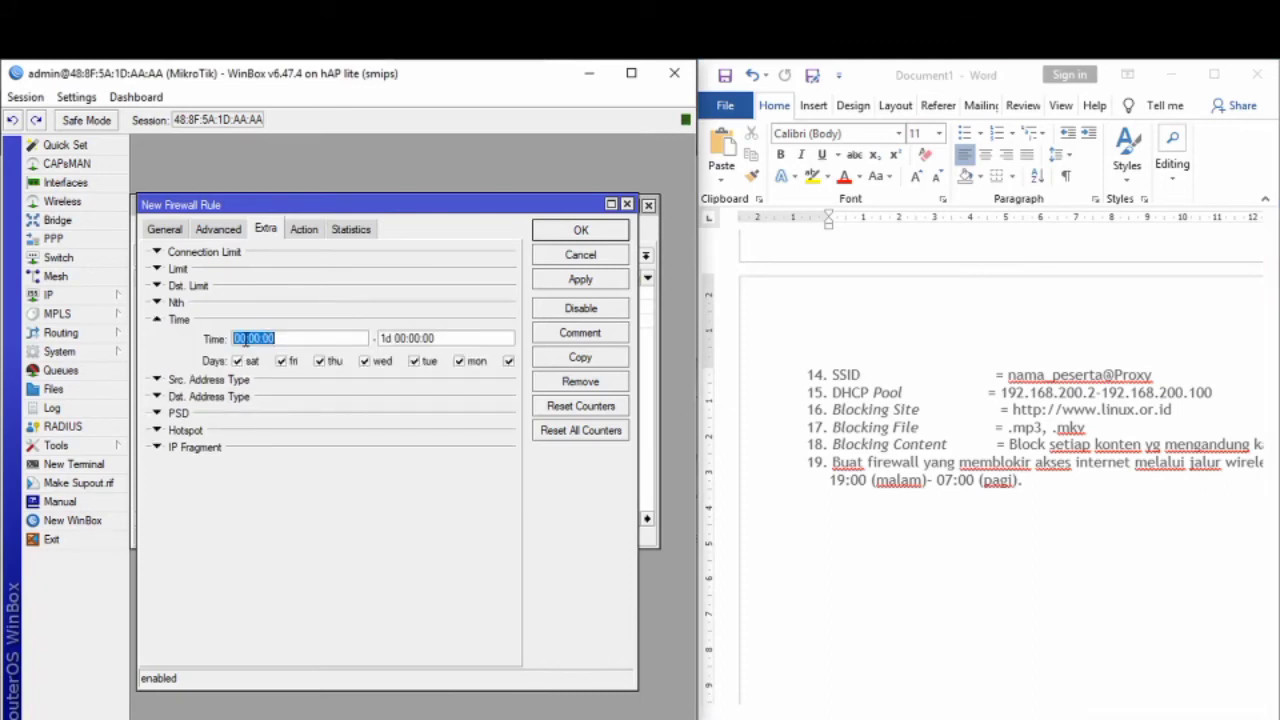
left_click(246, 341)
key("BackSpace")
key("BackSpace")
type("19")
left_click_drag(404, 338, 380, 338)
type("23")
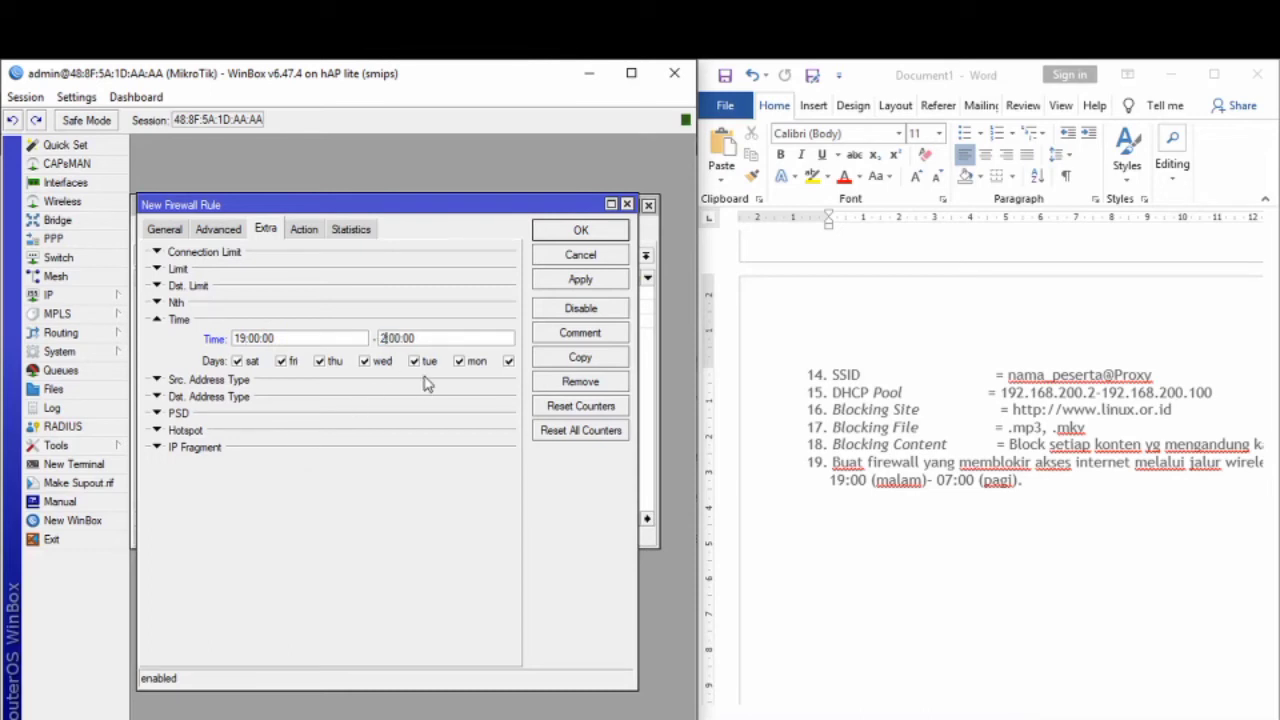
left_click_drag(408, 338, 393, 338)
type("59")
Step: Match forward-chain TCP traffic arriving on in-interface wlan2
left_click(176, 228)
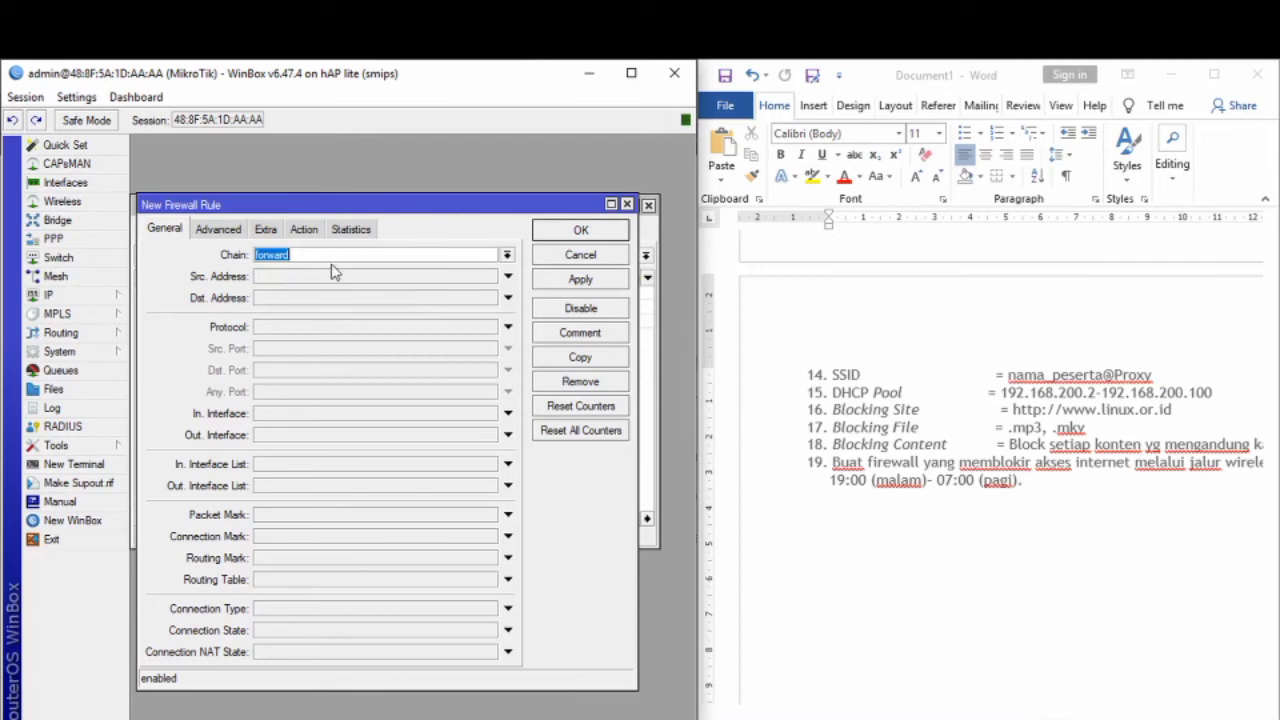
left_click(314, 298)
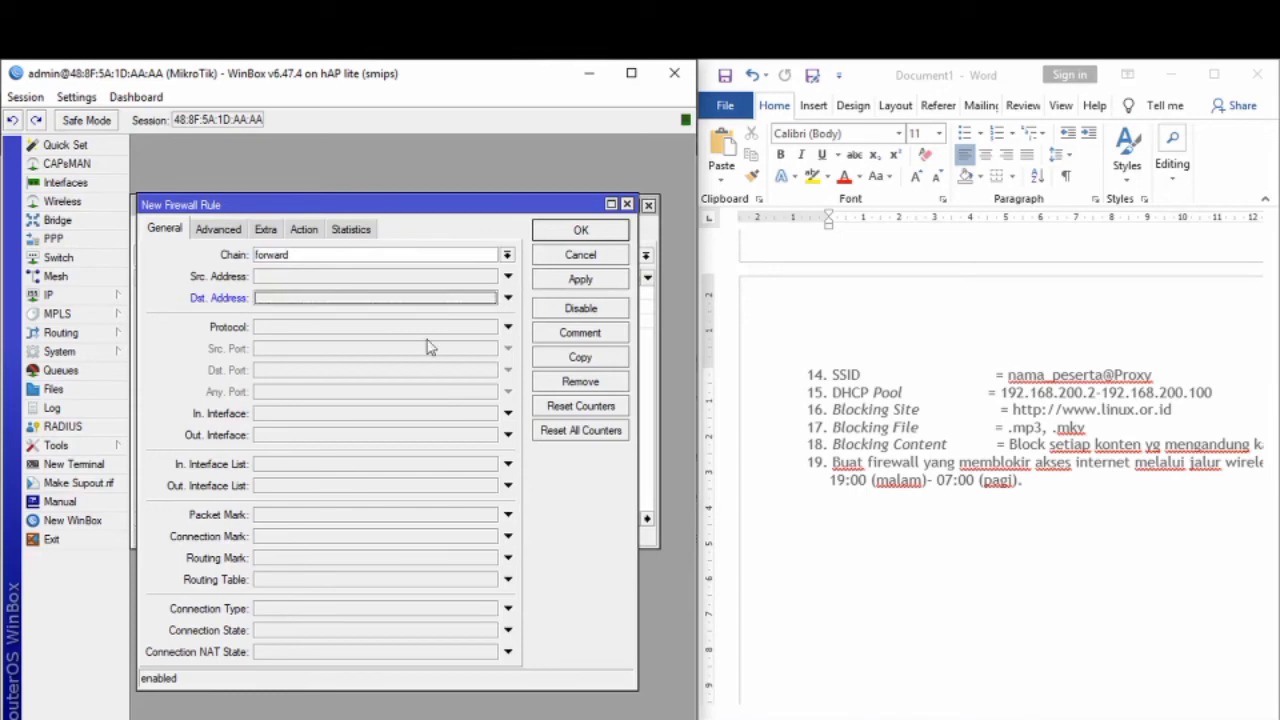
left_click(354, 331)
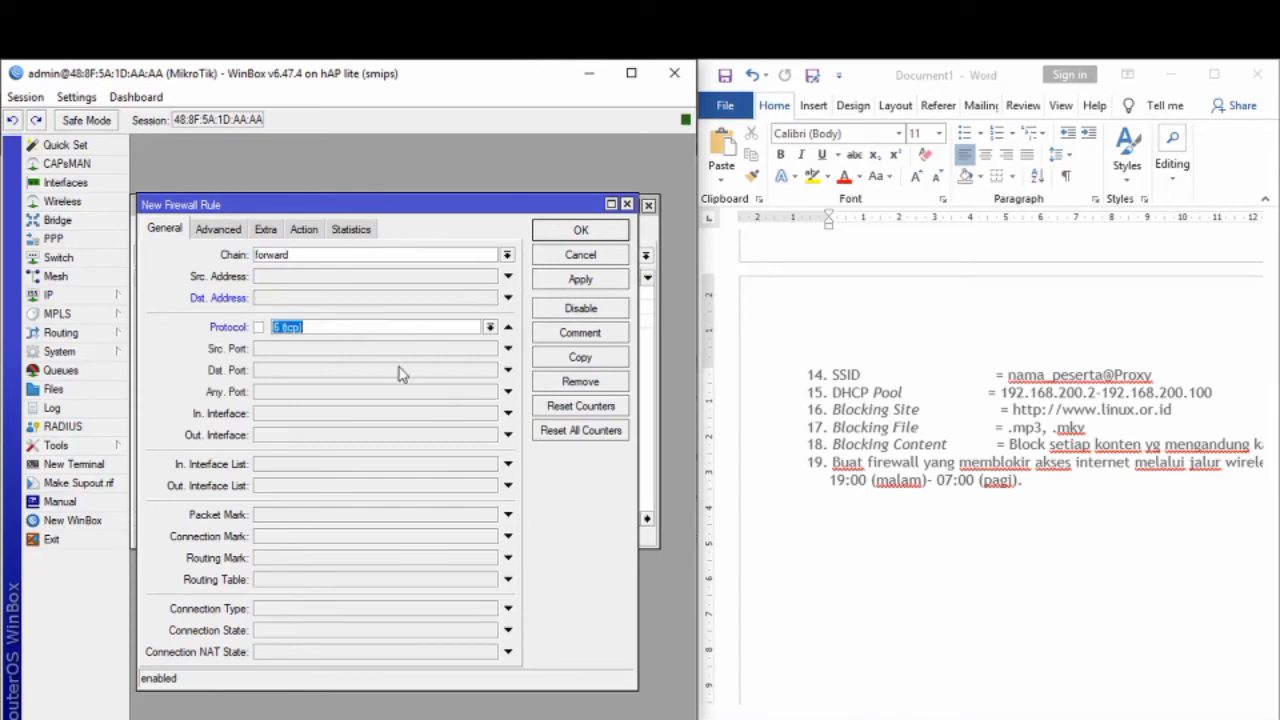
left_click(375, 416)
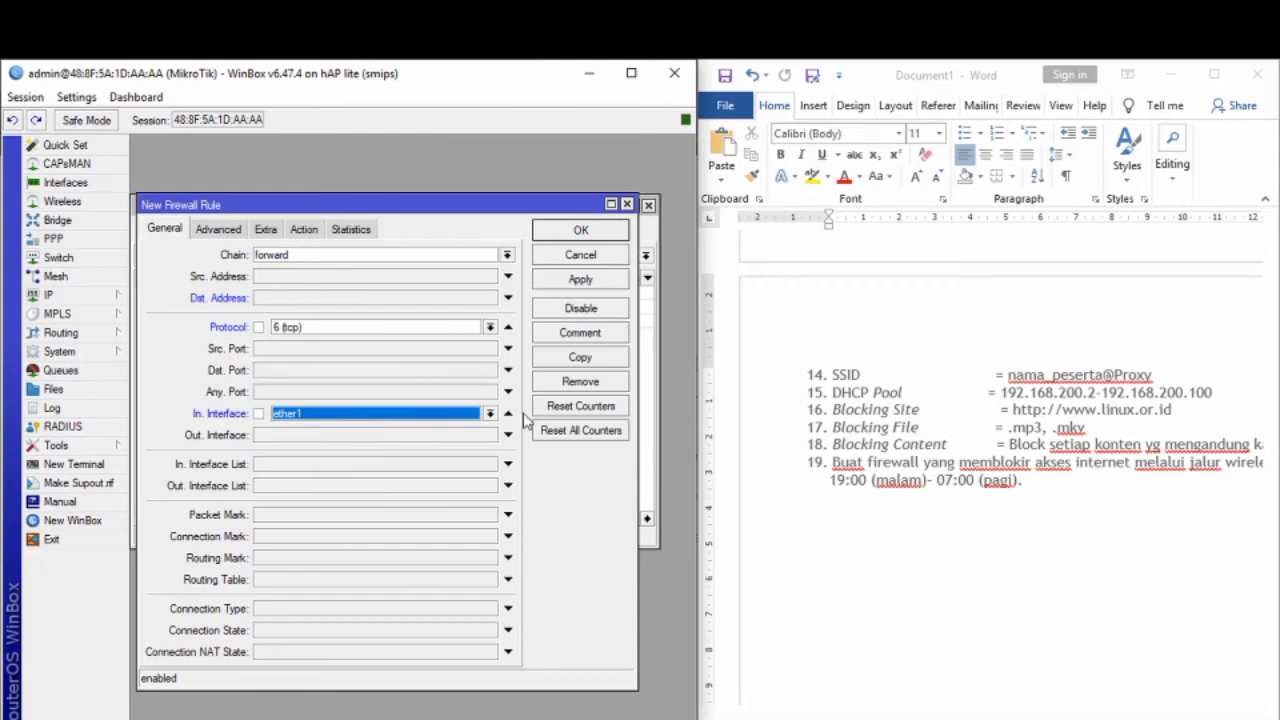
left_click(491, 414)
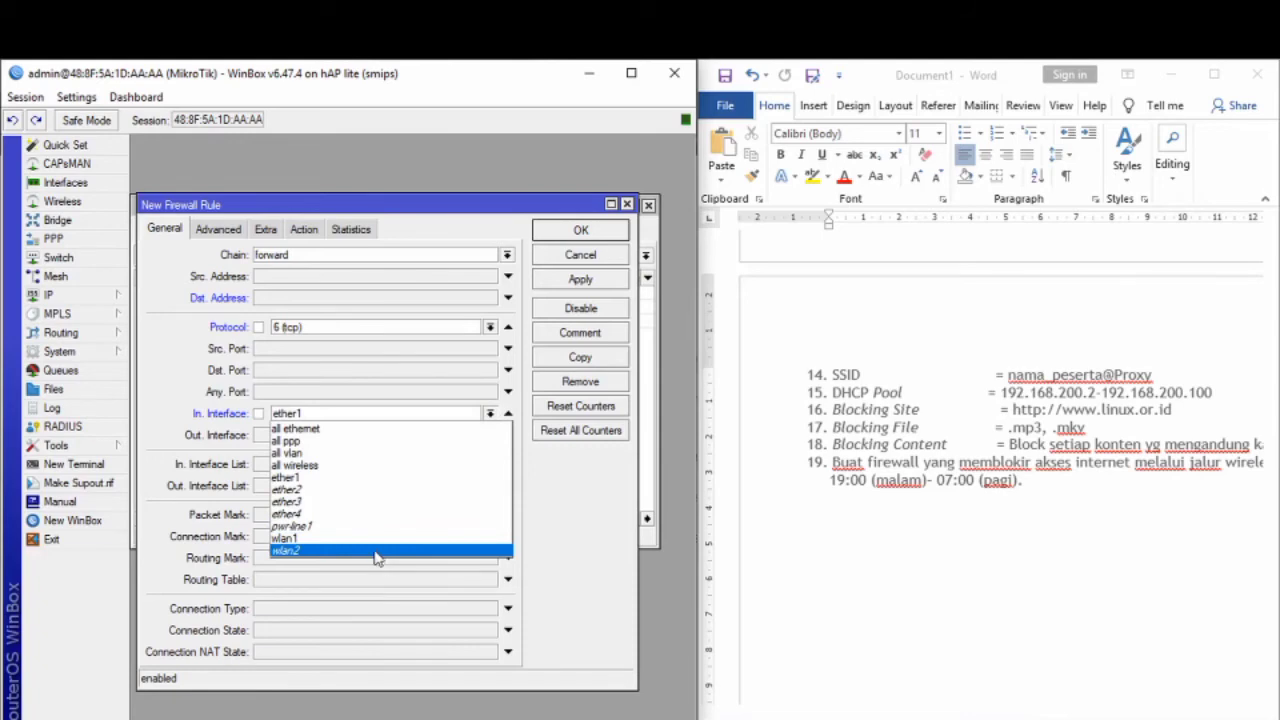
left_click(377, 551)
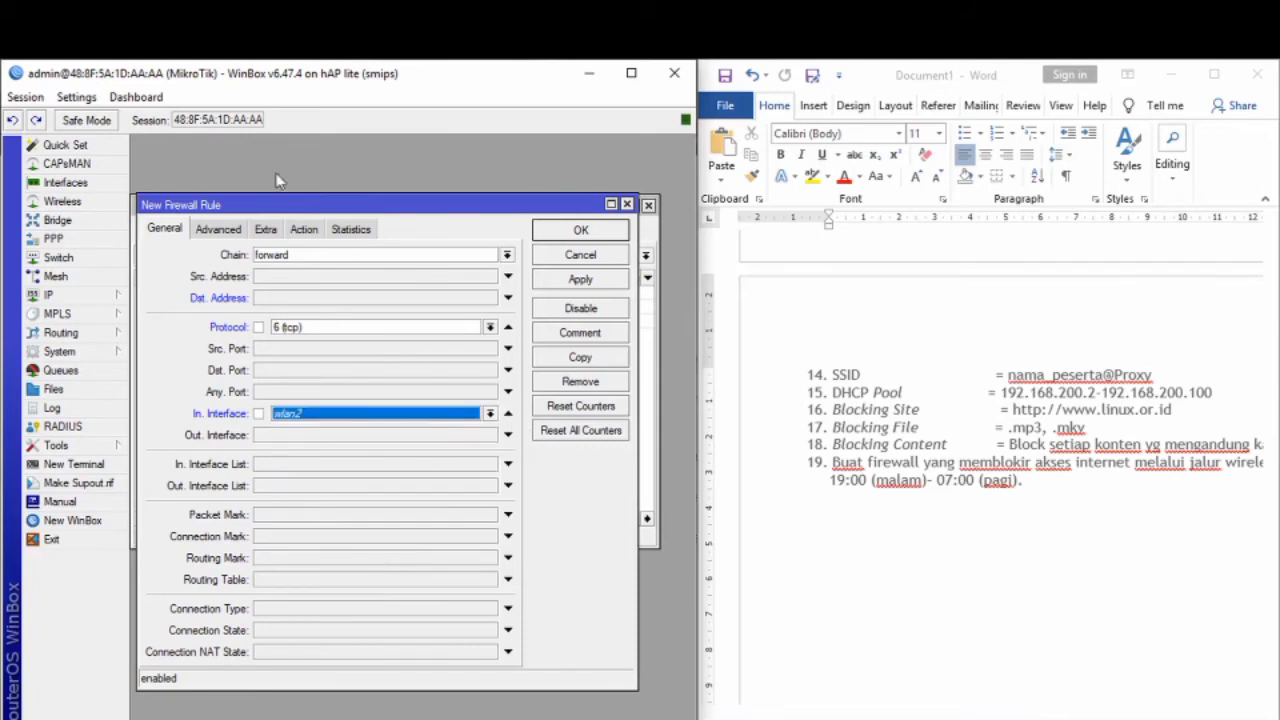
Step: Set the rule's action to drop and save it
left_click(303, 230)
left_click(262, 256)
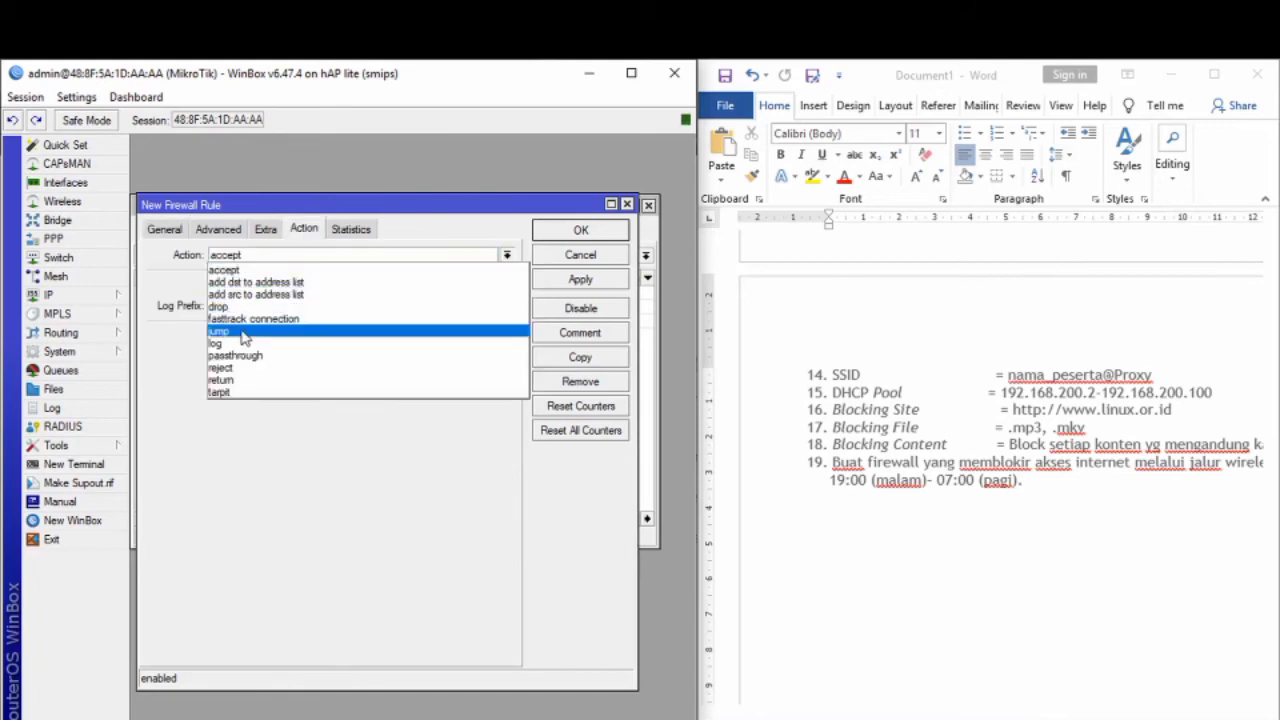
left_click(250, 302)
left_click(266, 230)
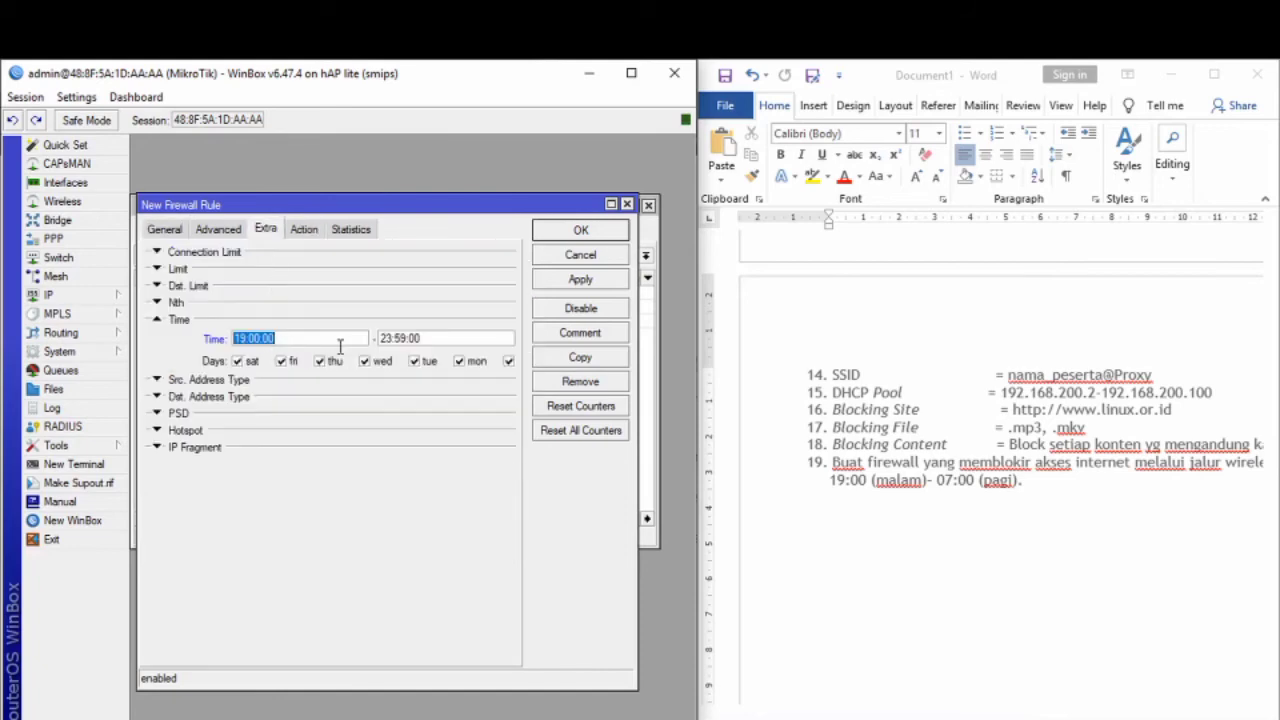
left_click(598, 284)
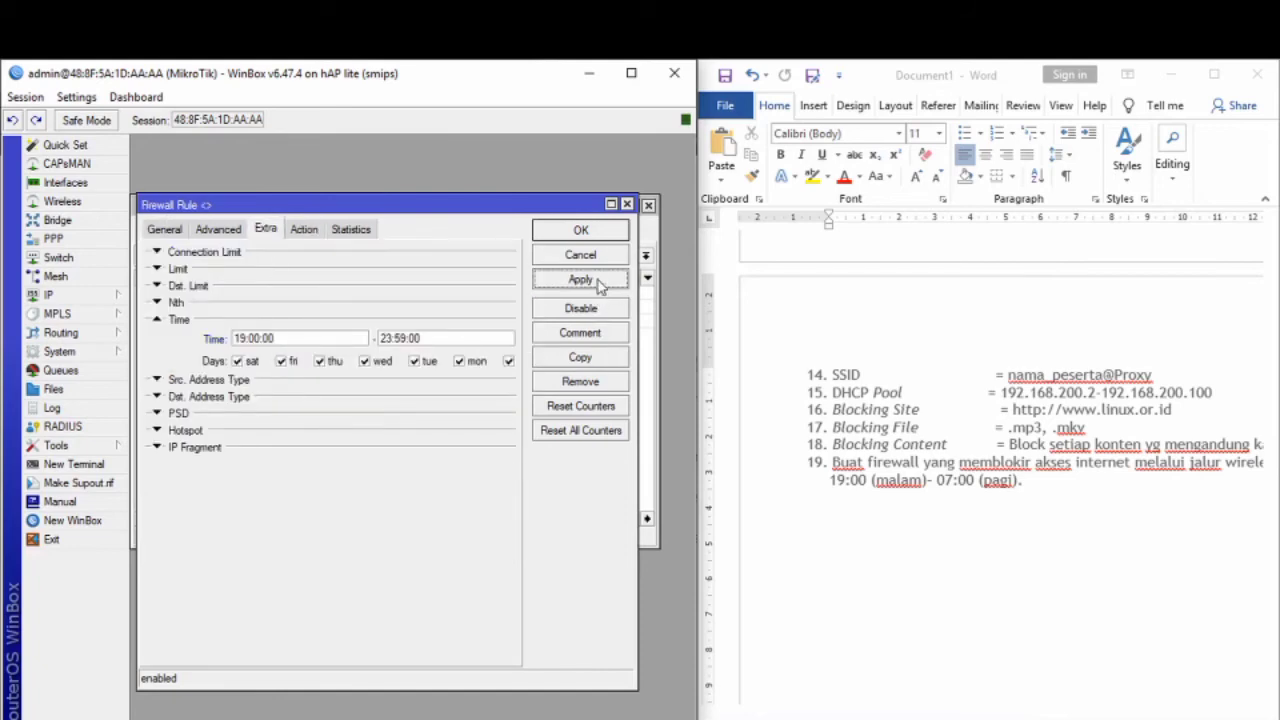
left_click(598, 238)
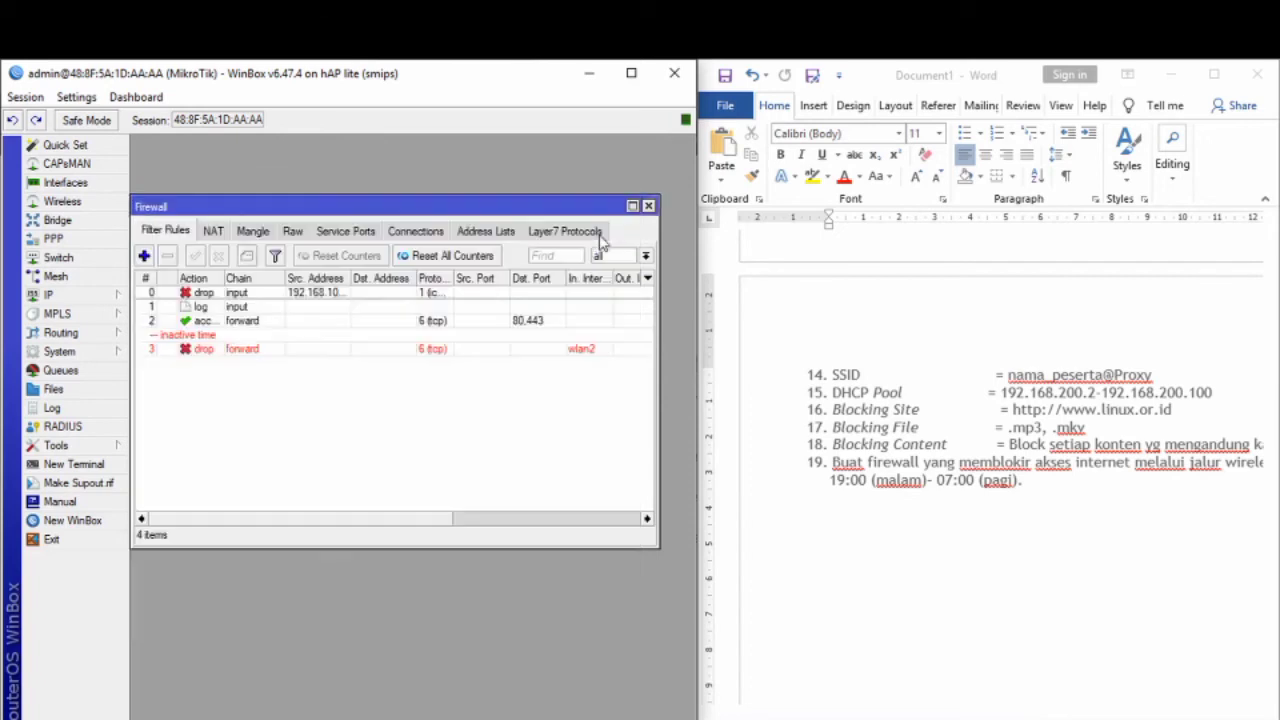
left_click(144, 256)
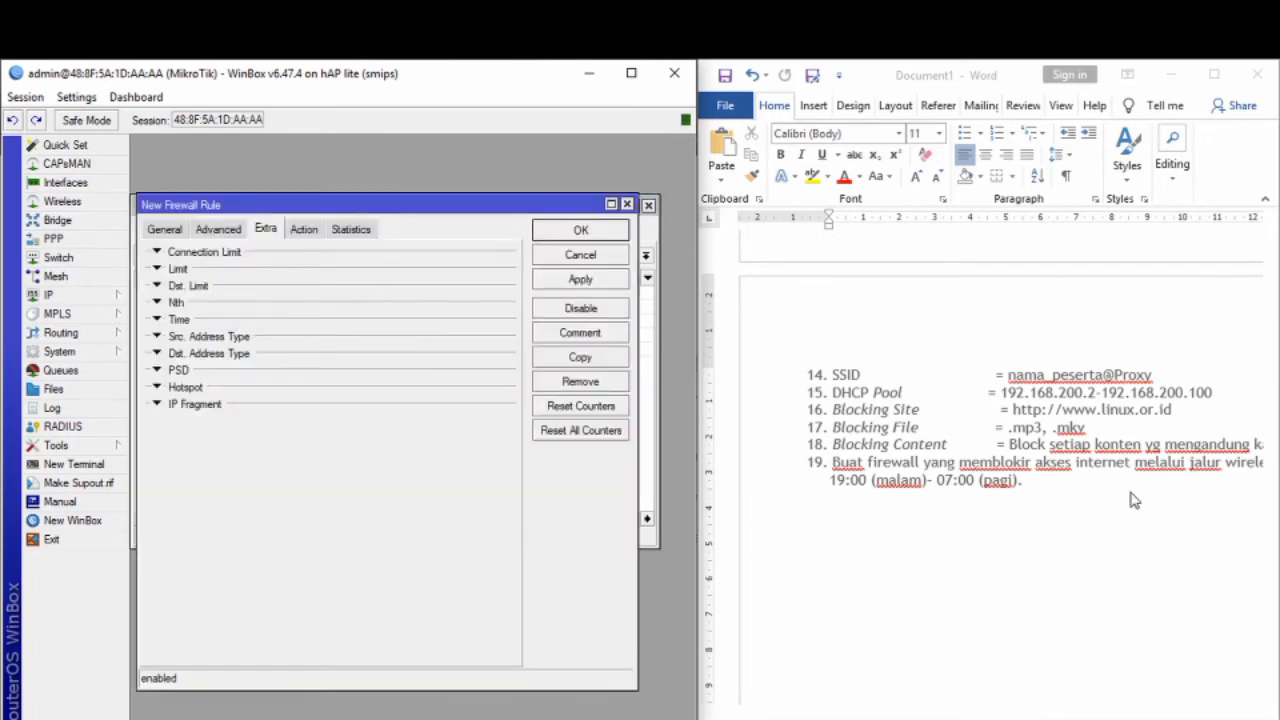
Step: Make the second rule match TCP from in-interface wlan2 with action drop
left_click(175, 231)
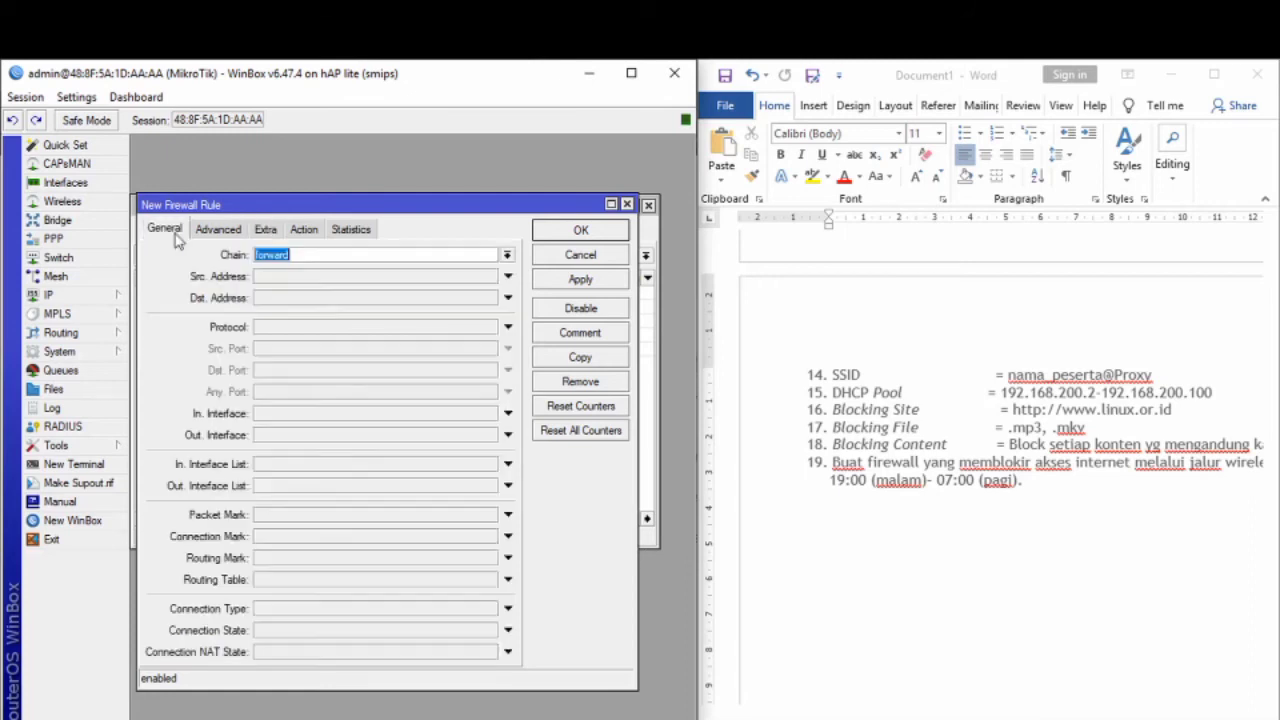
left_click(292, 331)
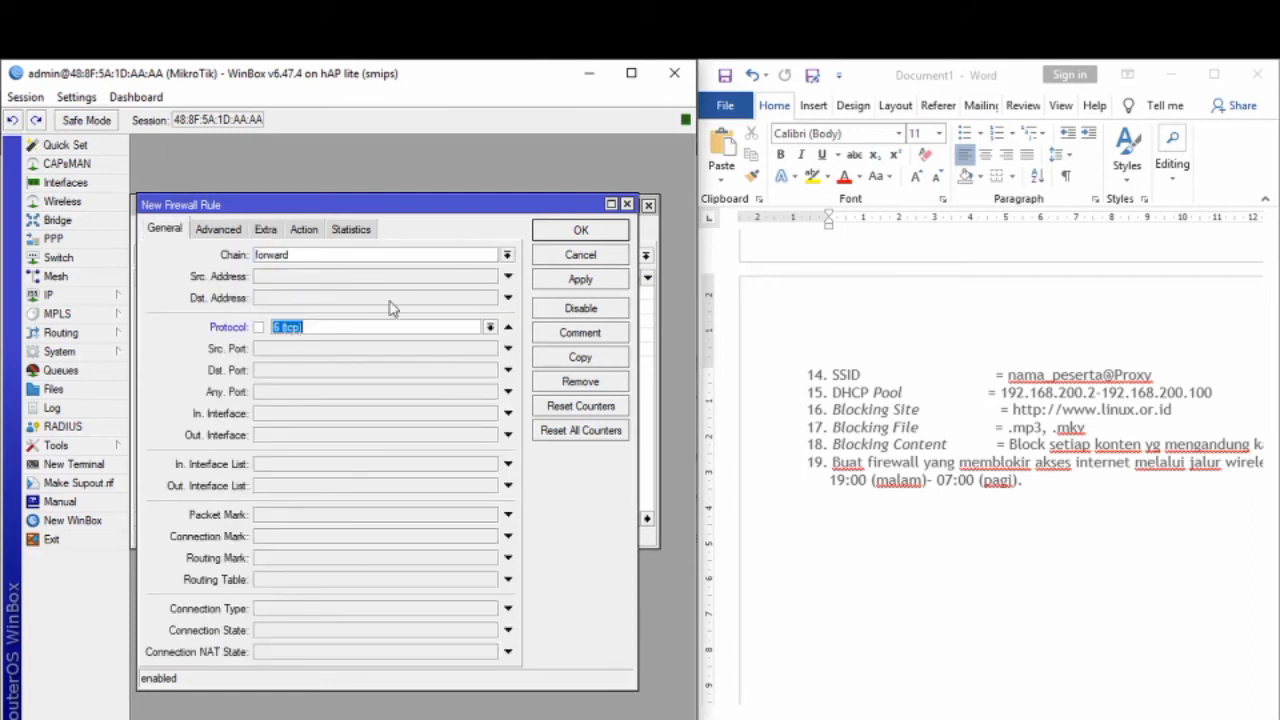
left_click(292, 416)
left_click(489, 413)
left_click(420, 545)
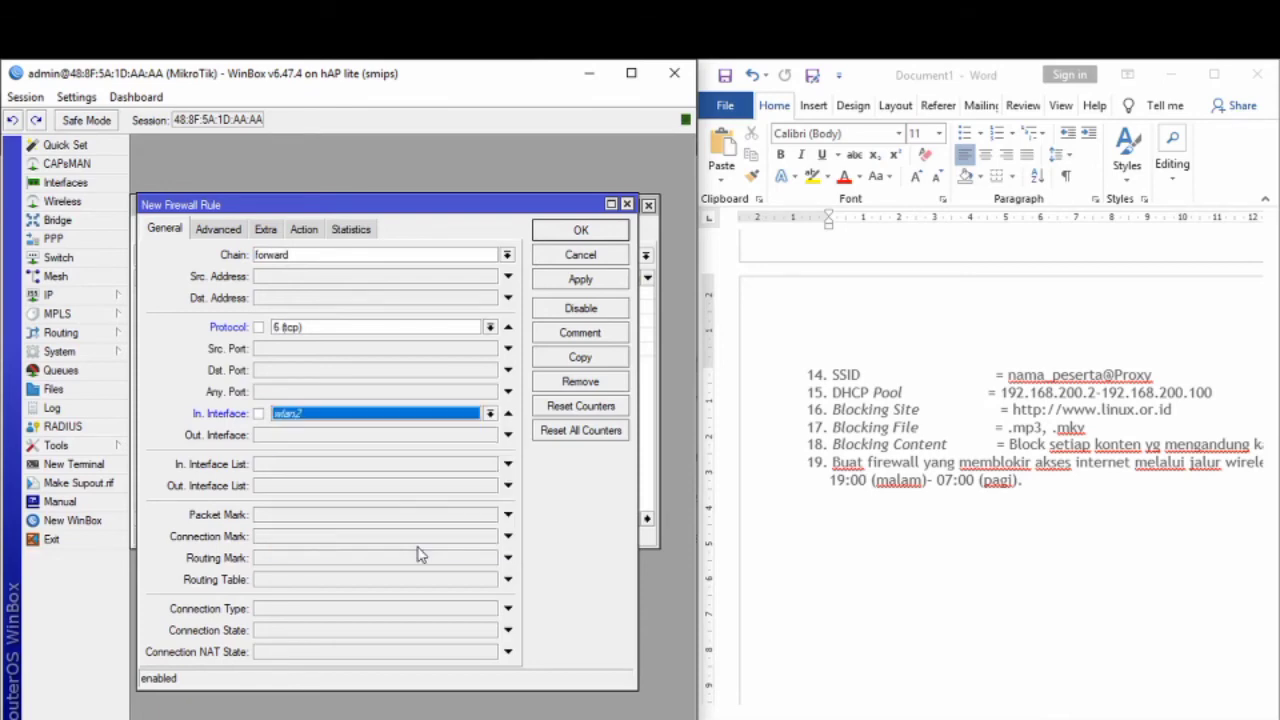
left_click(304, 231)
left_click(238, 258)
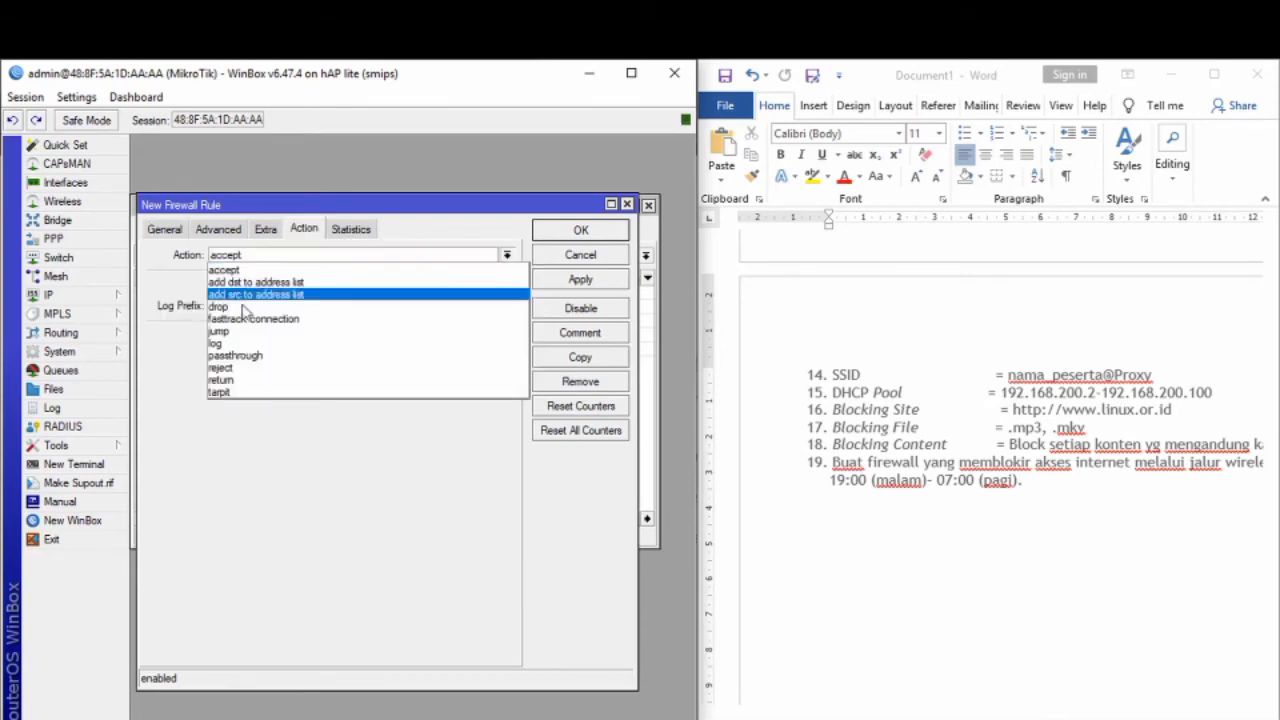
left_click(248, 318)
left_click(252, 258)
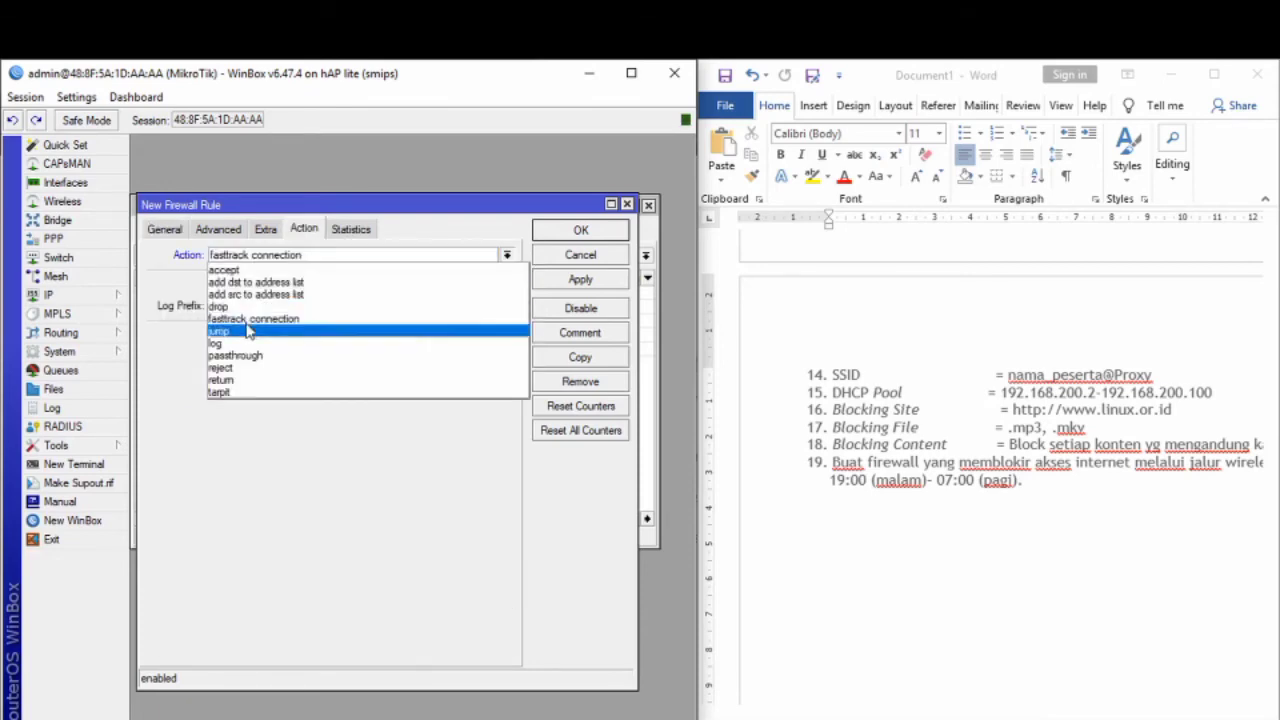
left_click(250, 308)
Step: Set the rule's time window to 00:00:00–07:00:00
left_click(266, 230)
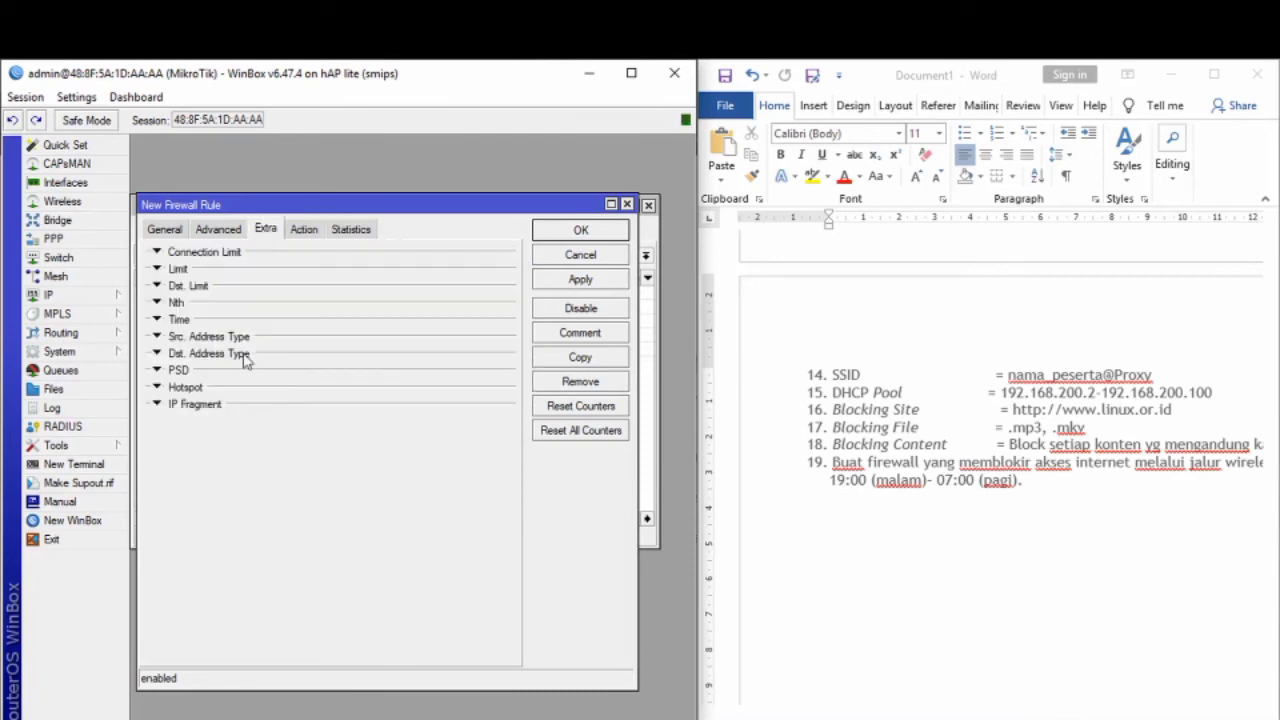
left_click(178, 321)
left_click(245, 340)
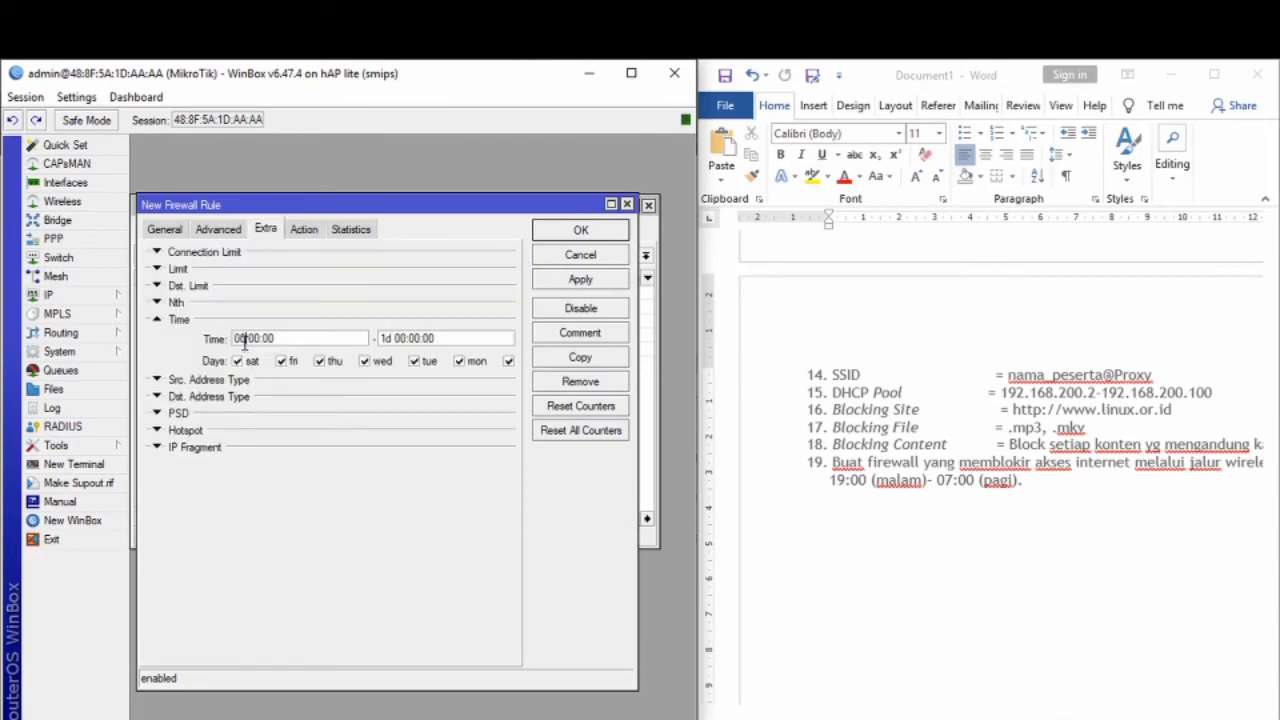
key("BackSpace")
key("BackSpace")
key("BackSpace")
type("00")
key("BackSpace")
type("7")
left_click_drag(396, 338, 366, 339)
key("BackSpace")
Step: Save the 00:00–07:00 drop rule and close the Firewall window
left_click(596, 288)
left_click(586, 230)
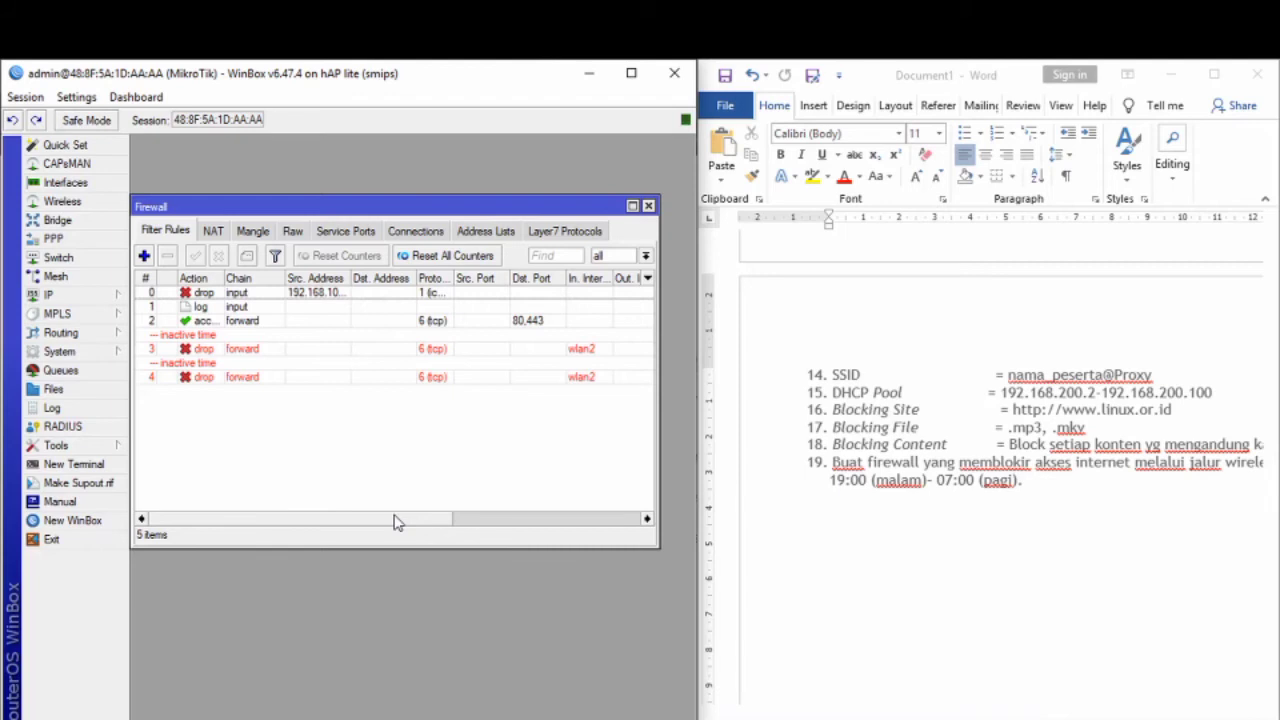
left_click(649, 206)
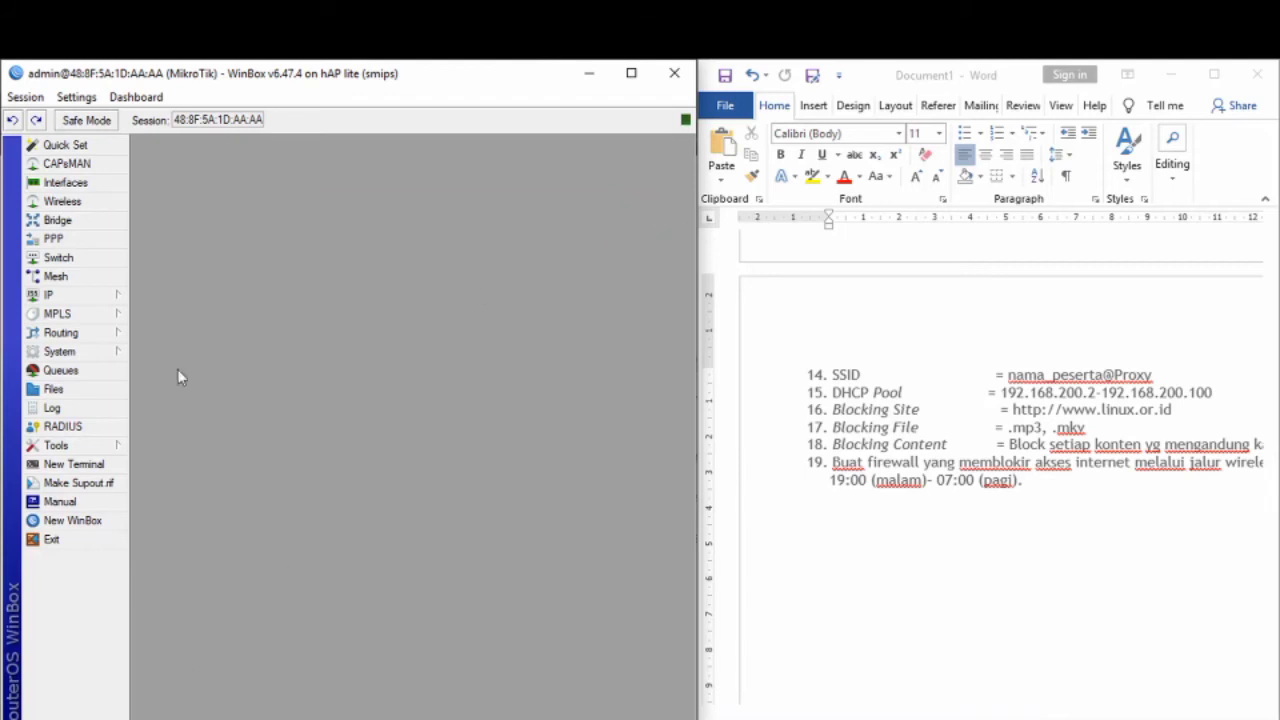
Step: Enable the SNTP client with primary NTP server id.pool.ntp.org (162.159.200.1) and save
left_click(103, 297)
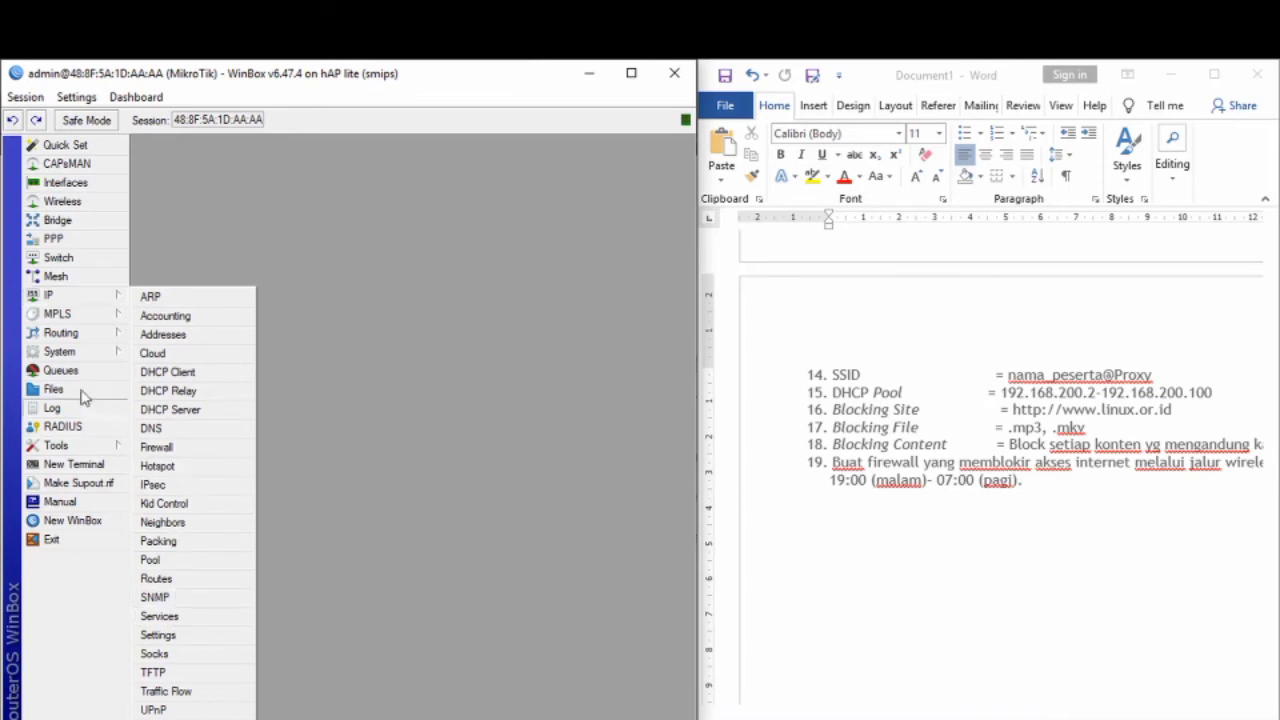
mouse_move(105, 352)
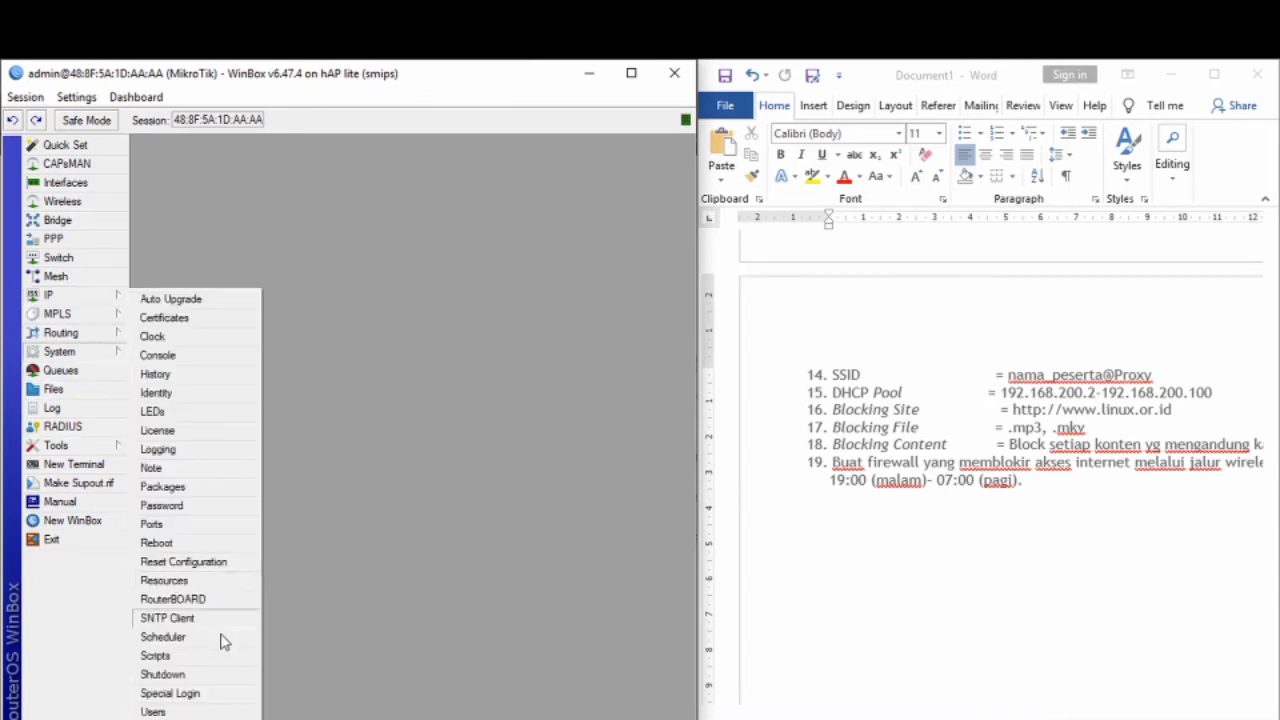
left_click(168, 618)
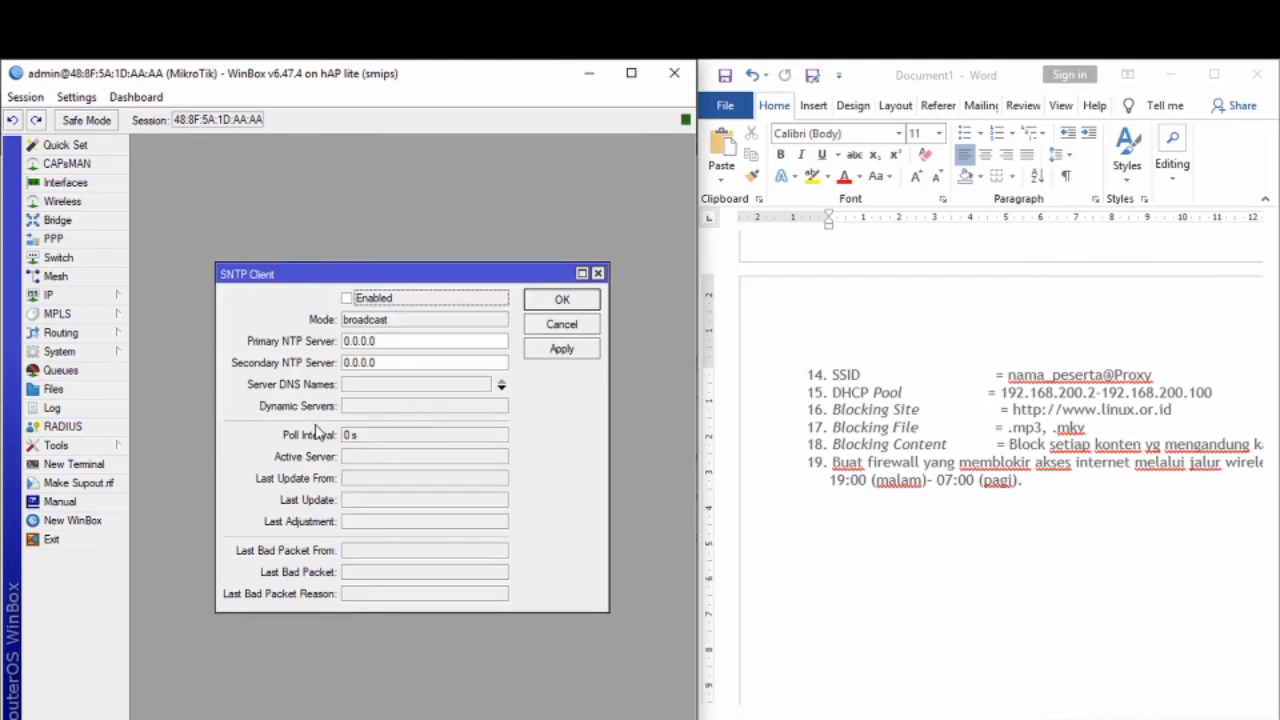
left_click(347, 298)
double_click(372, 341)
key("BackSpace")
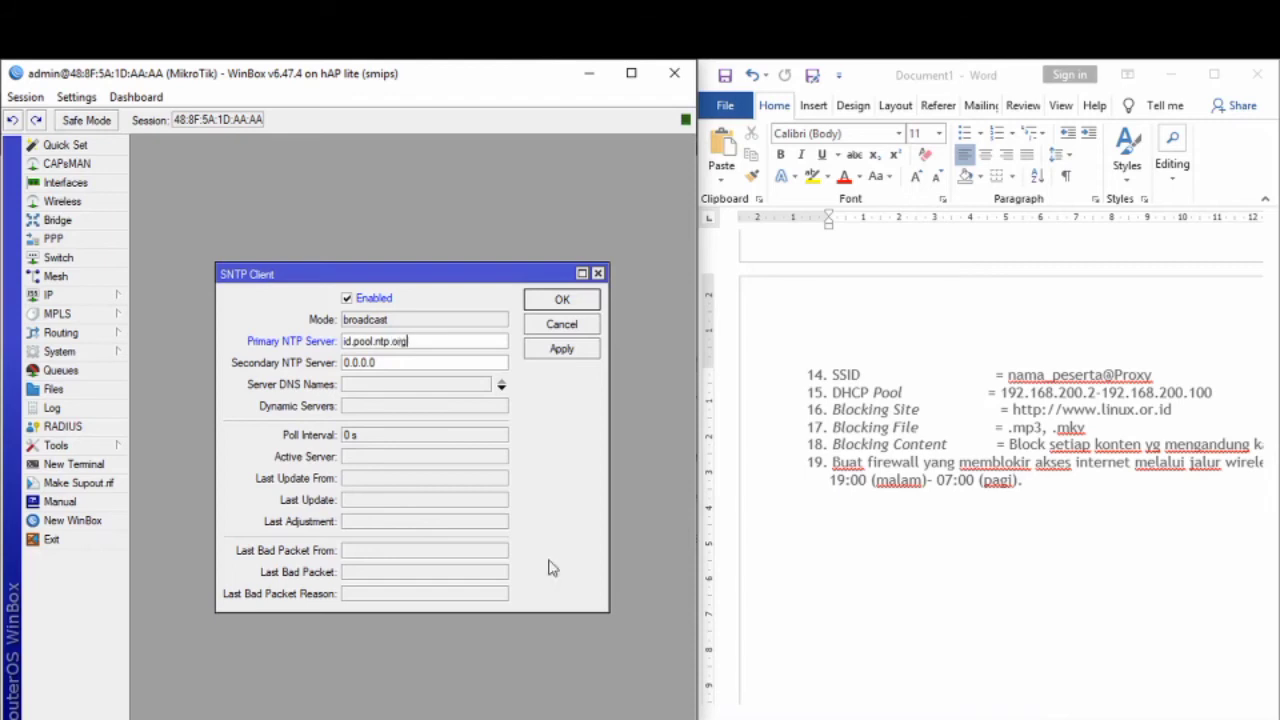
left_click(577, 360)
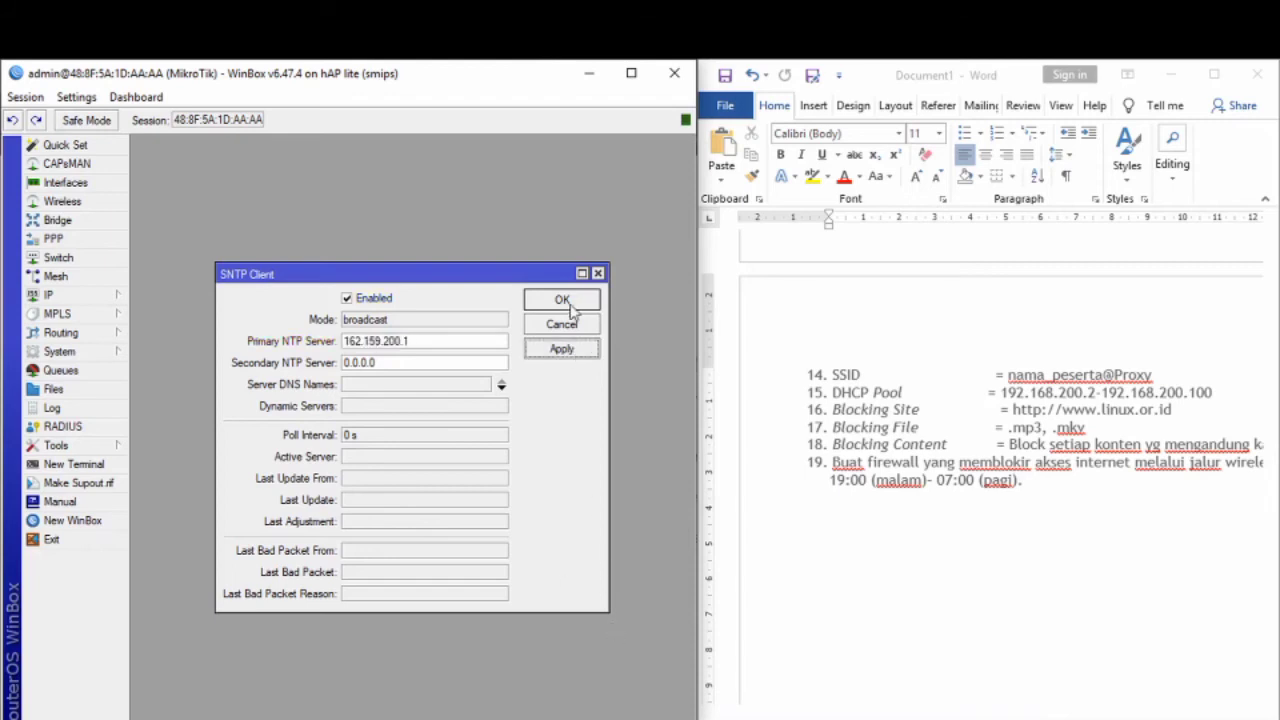
left_click(566, 300)
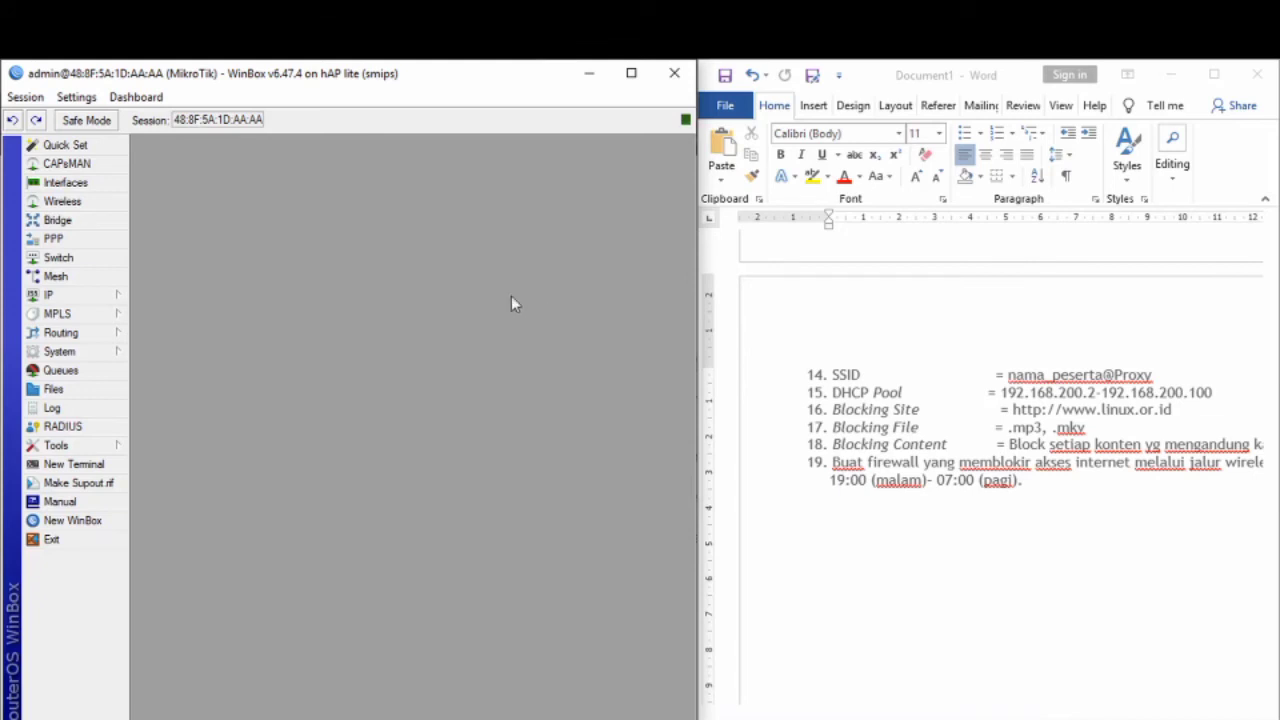
Step: Choose Asia/Makassar as the router clock's time zone and save it
left_click(176, 340)
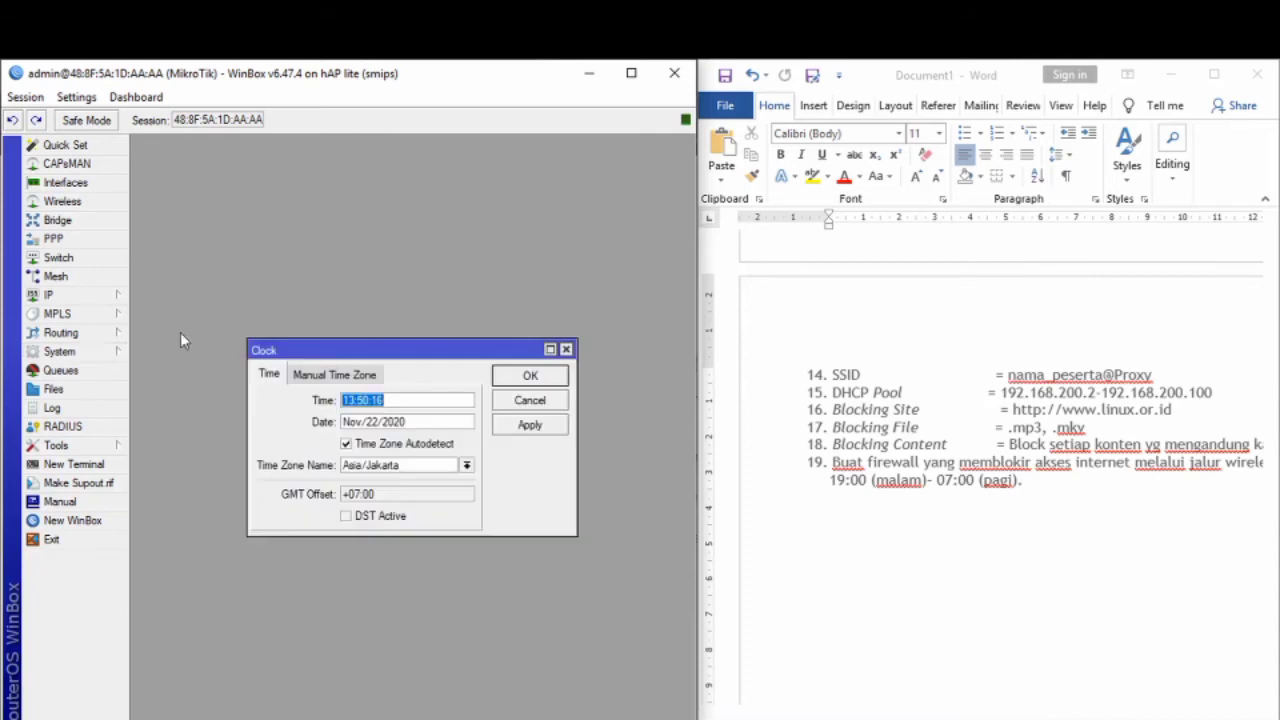
left_click(466, 467)
scroll(418, 585, "down", 9)
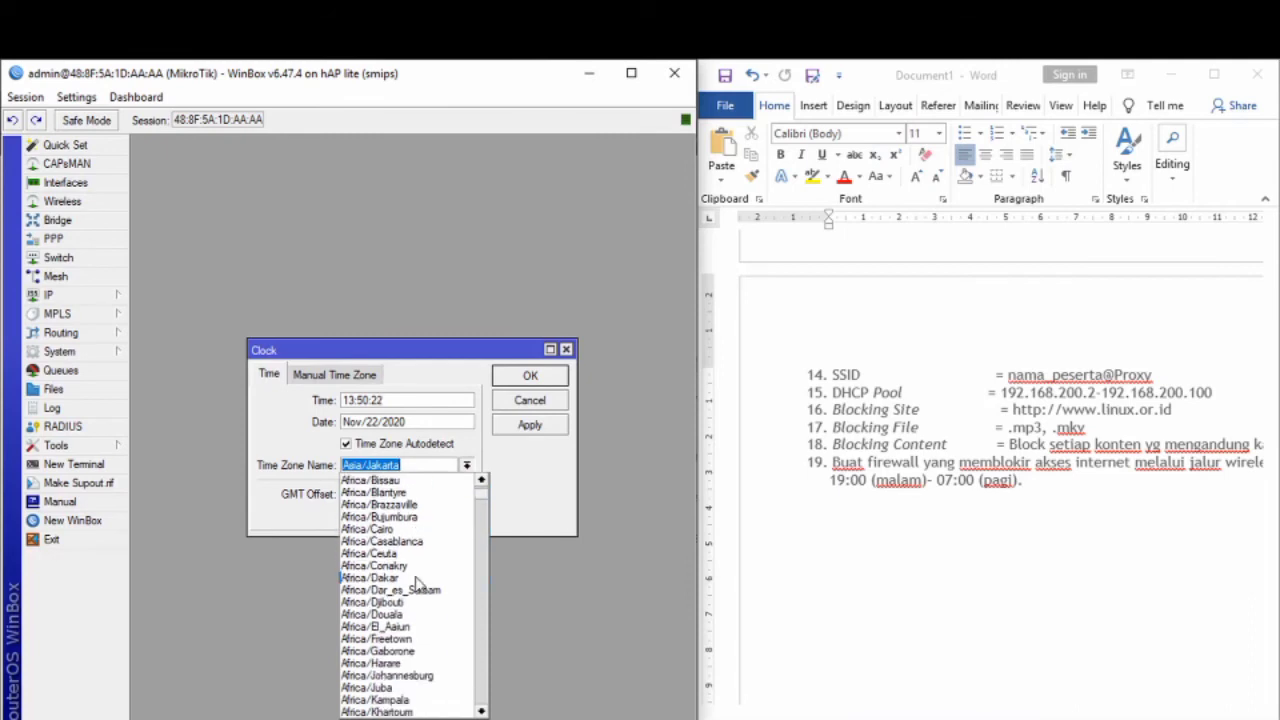
scroll(420, 585, "down", 20)
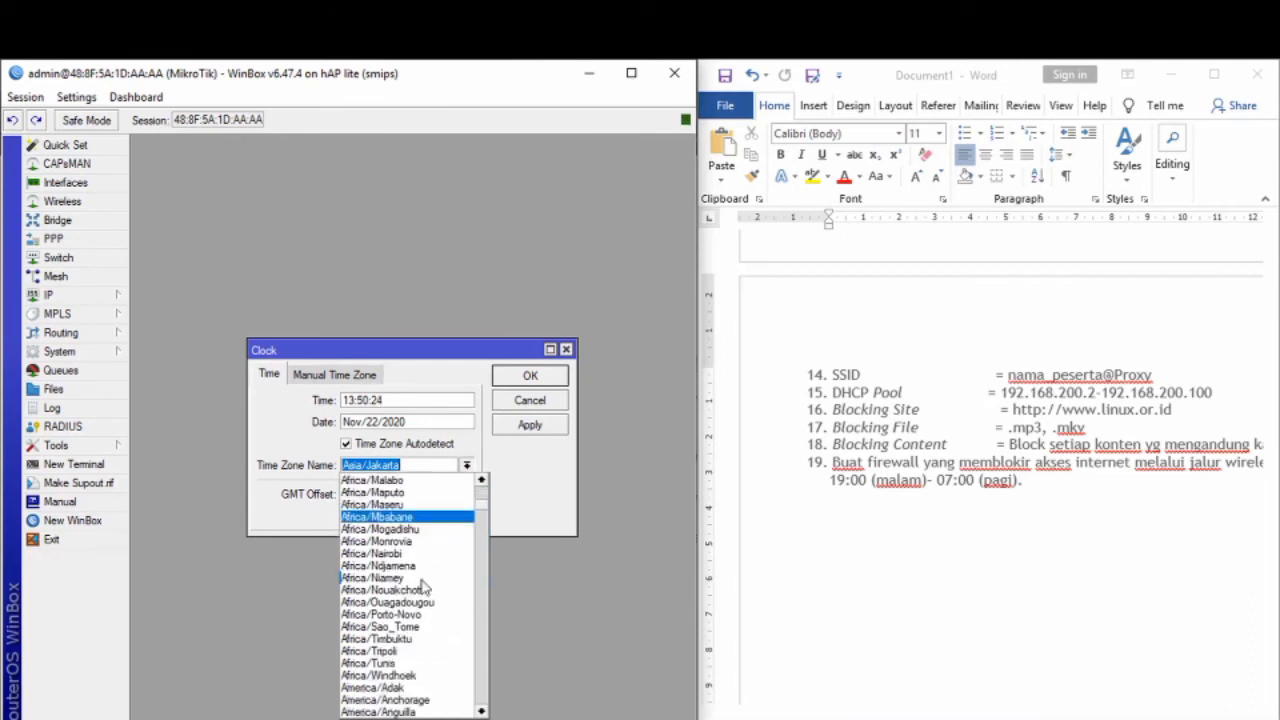
left_click_drag(479, 550, 494, 598)
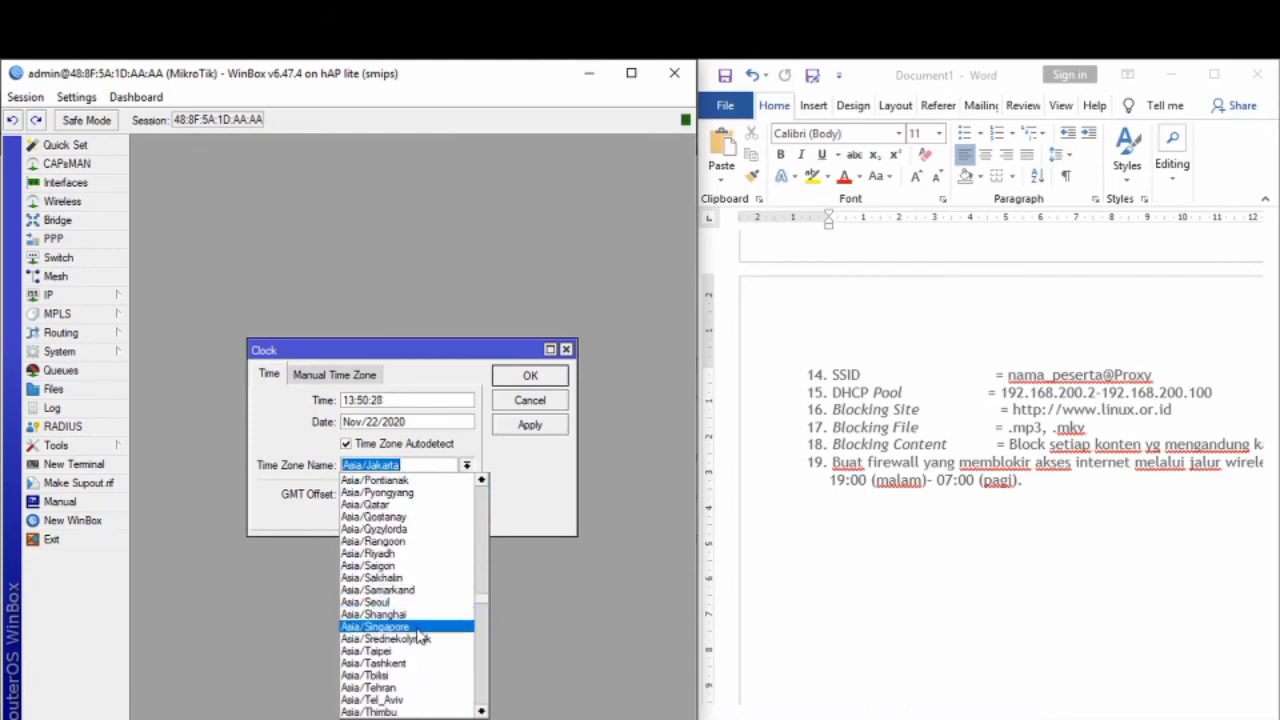
scroll(416, 545, "up", 10)
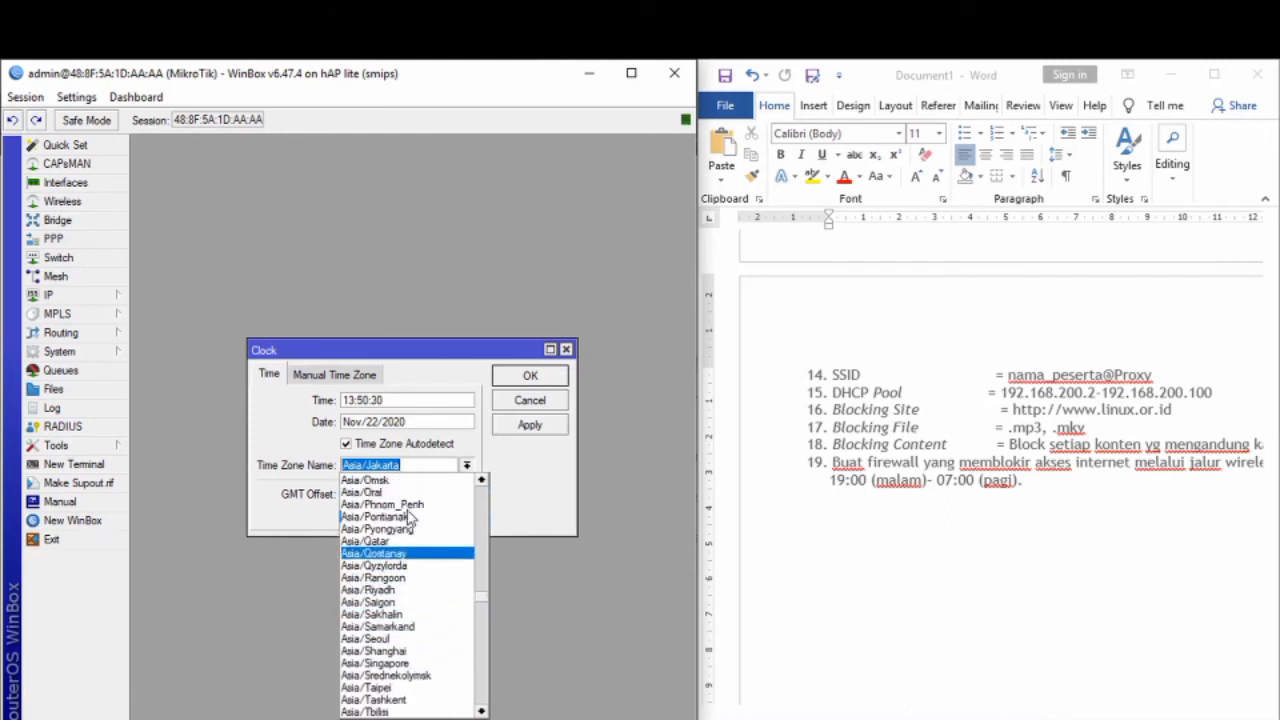
scroll(405, 510, "up", 1)
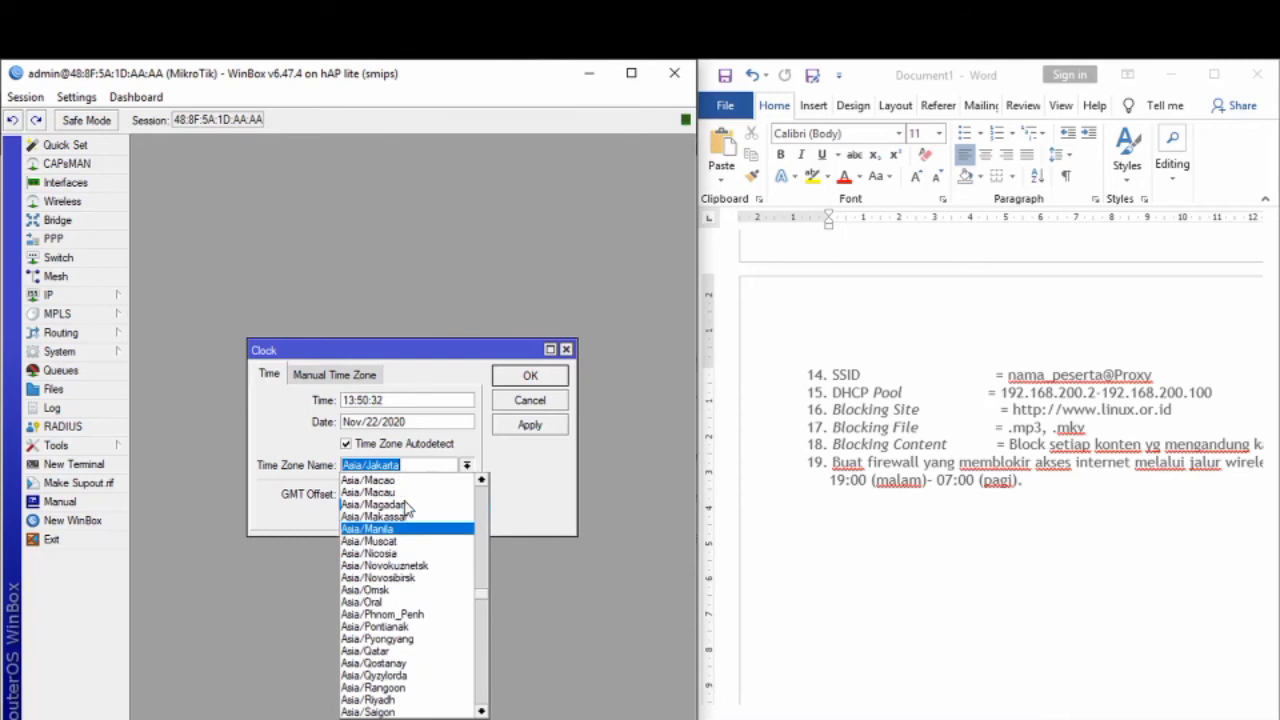
left_click(405, 516)
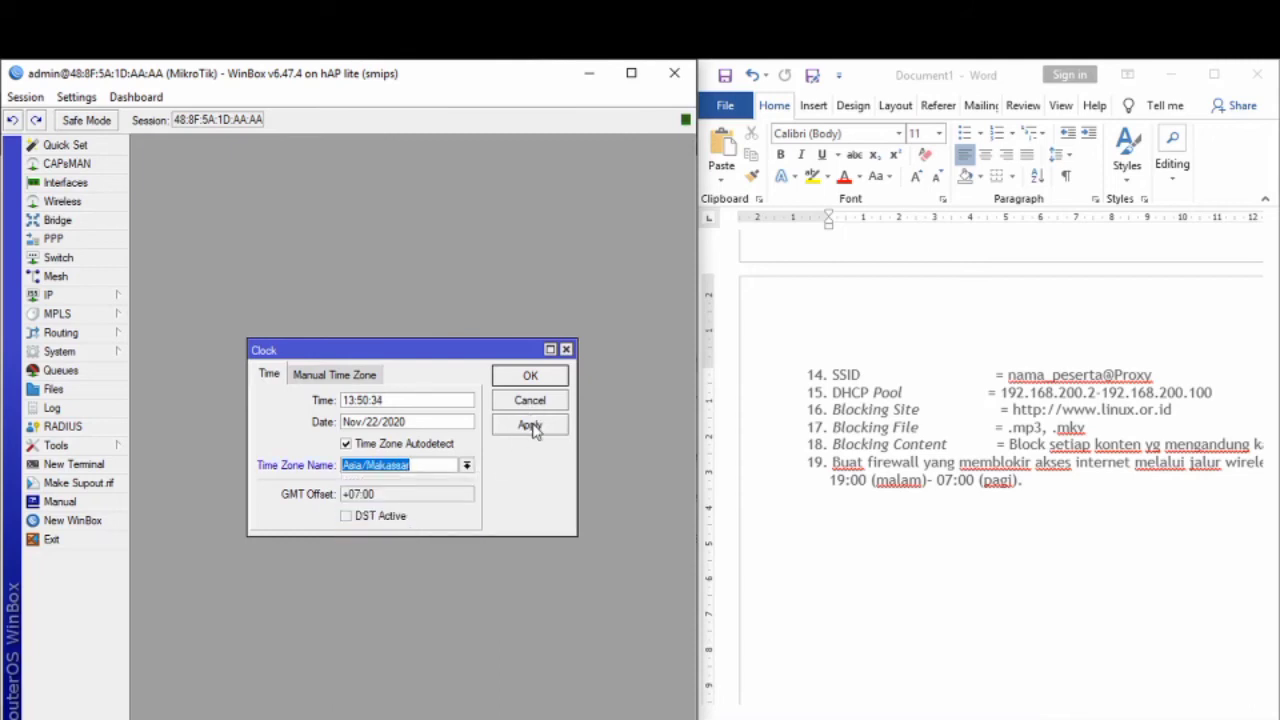
left_click(531, 428)
left_click(532, 380)
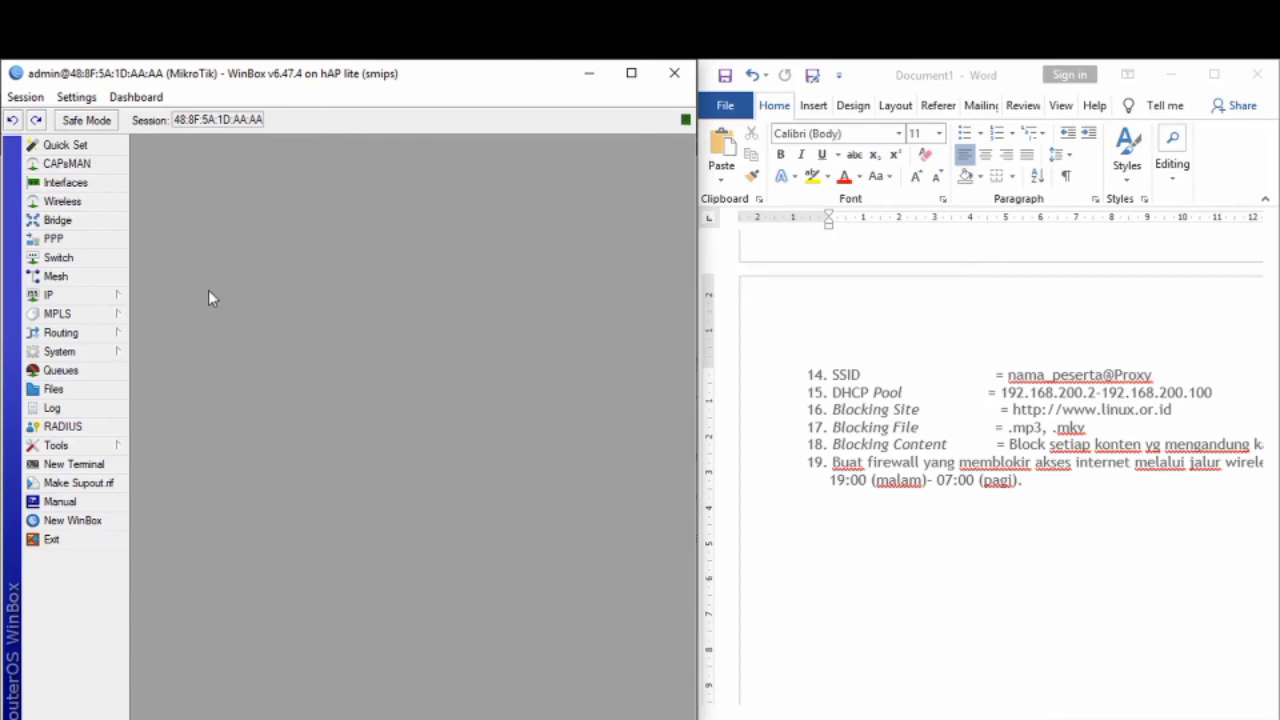
left_click(60, 295)
Step: Add a new firewall NAT rule with action redirect to port 3128
left_click(196, 455)
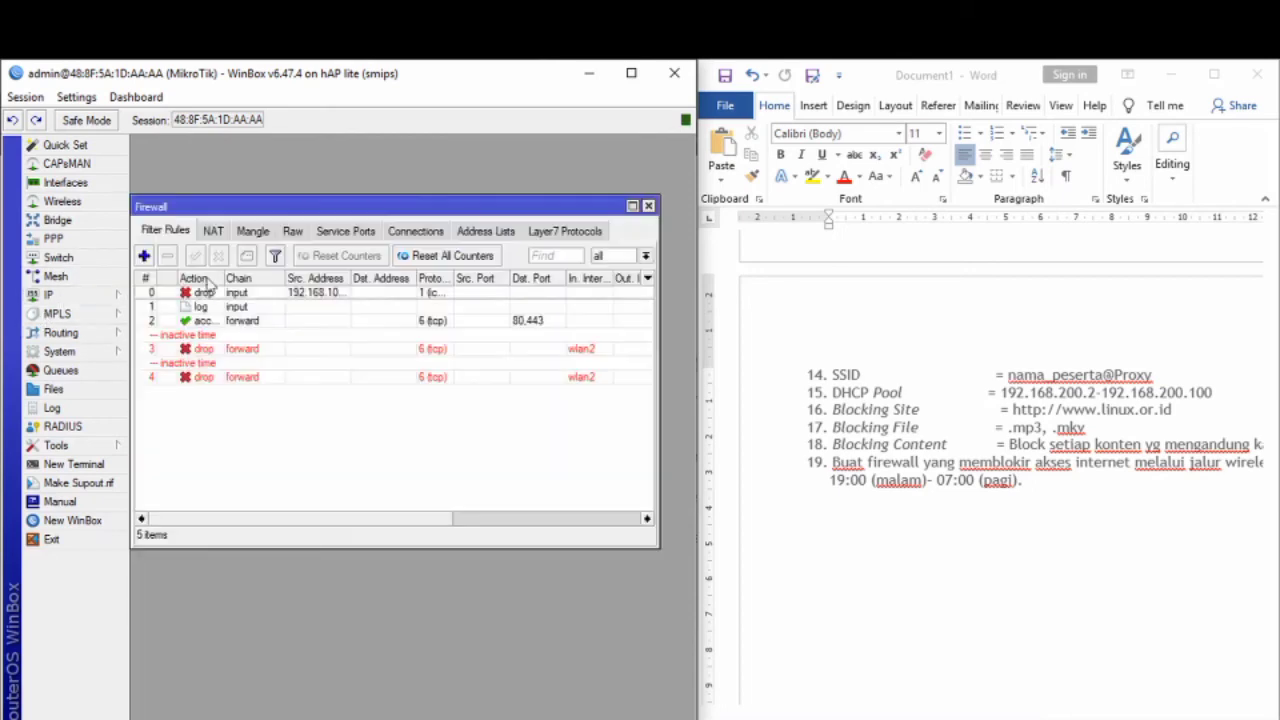
left_click(213, 231)
left_click(144, 256)
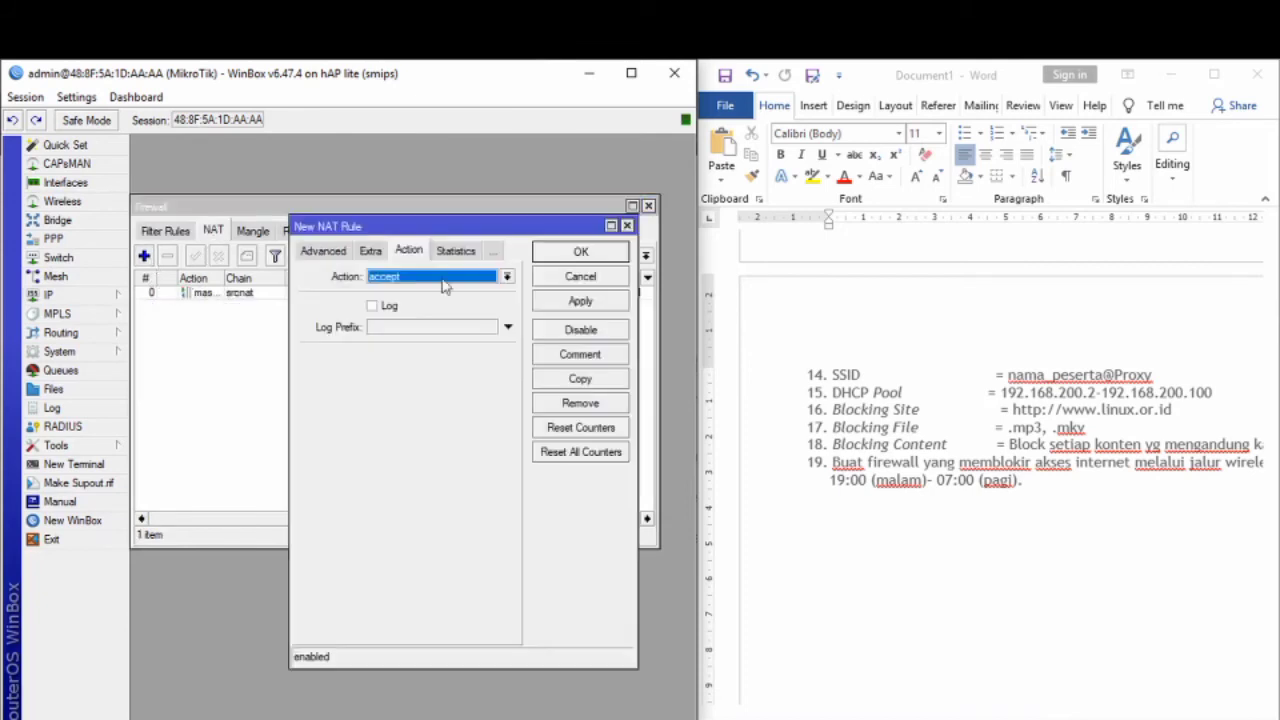
left_click(446, 281)
left_click(426, 402)
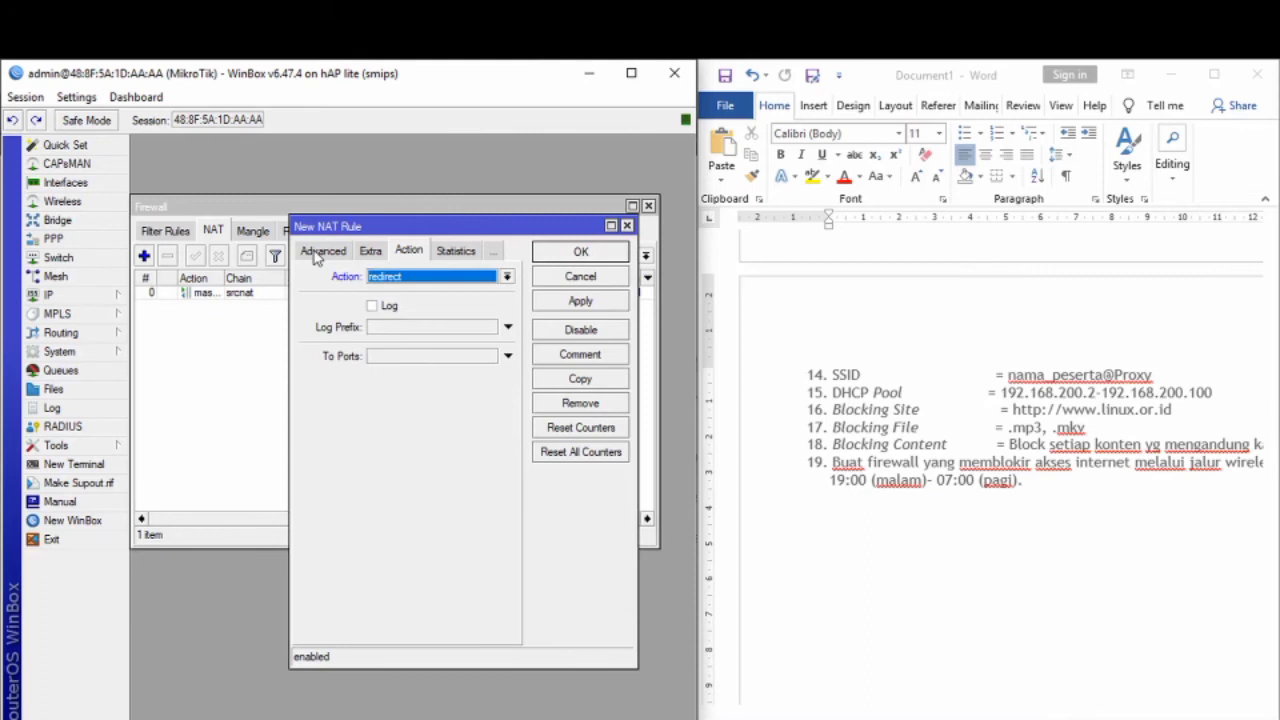
left_click(318, 255)
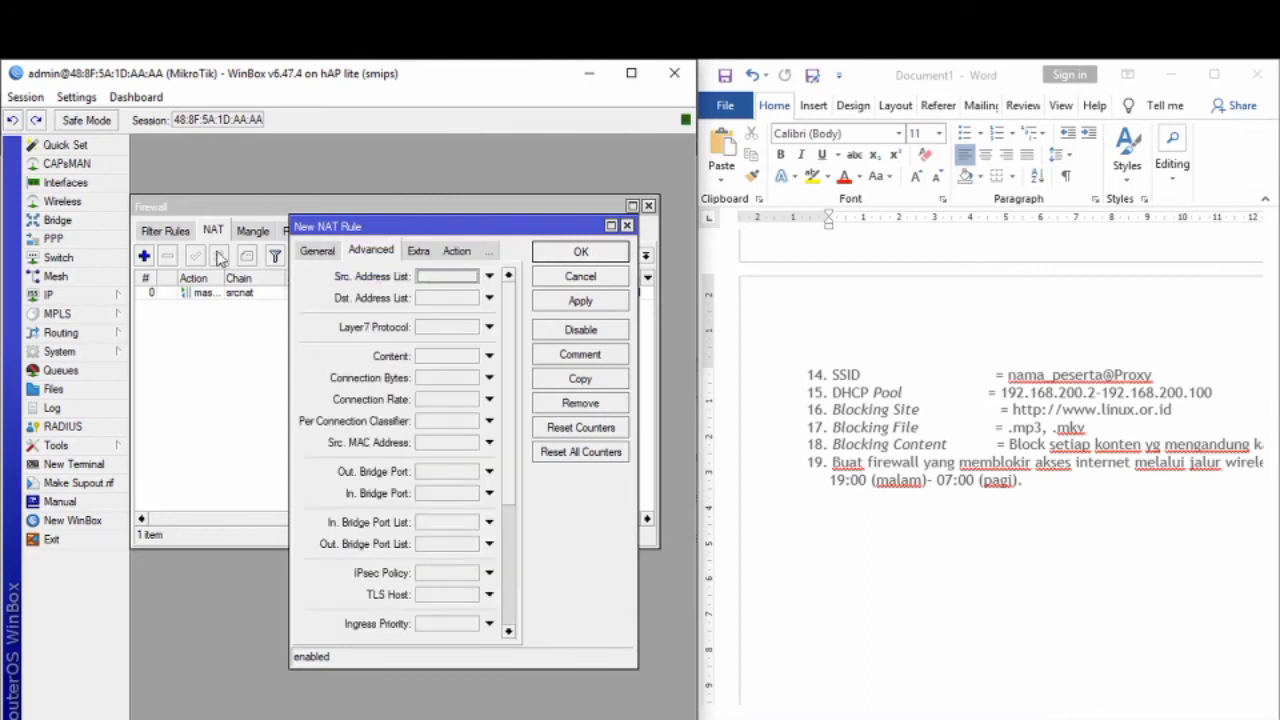
left_click(316, 251)
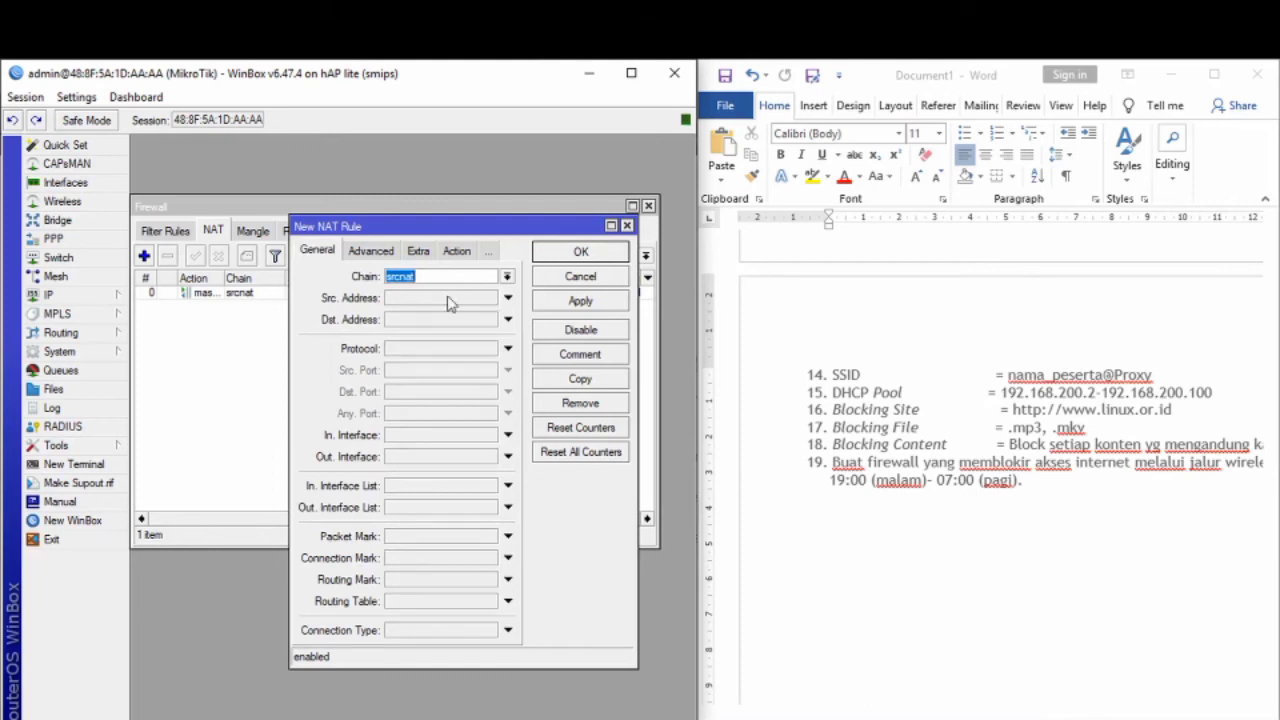
left_click(452, 253)
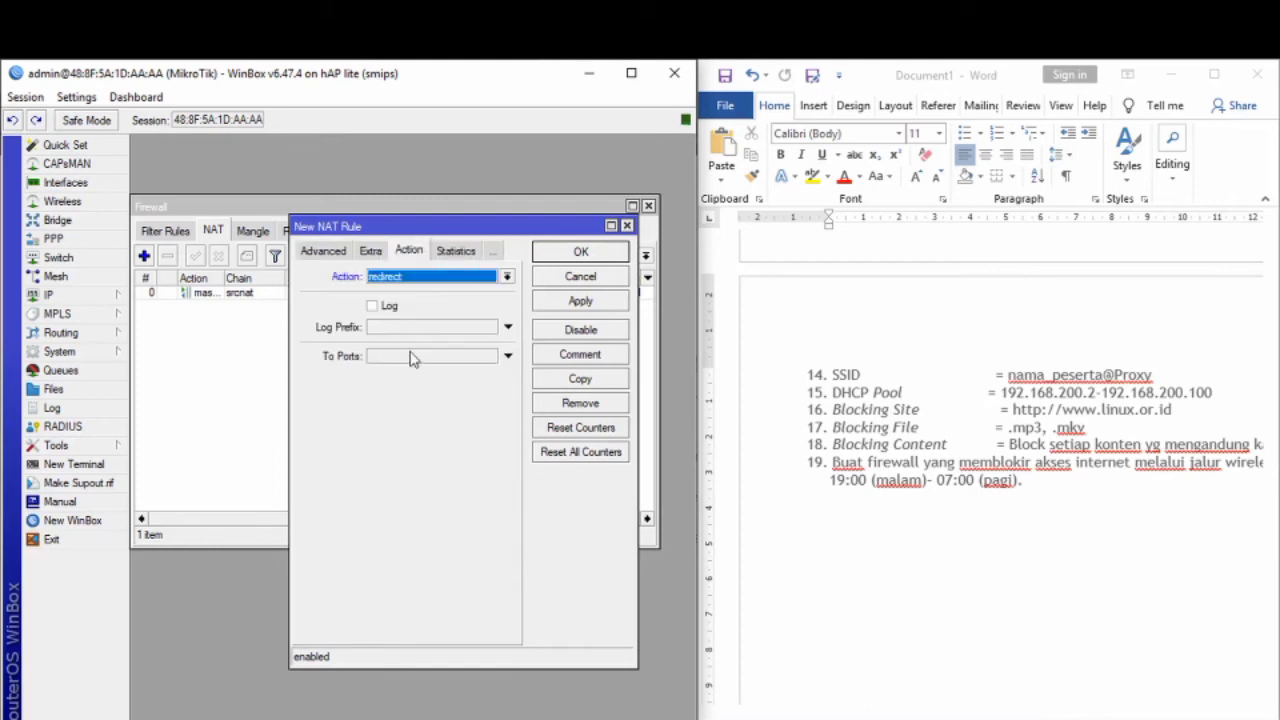
left_click(420, 358)
type("3128")
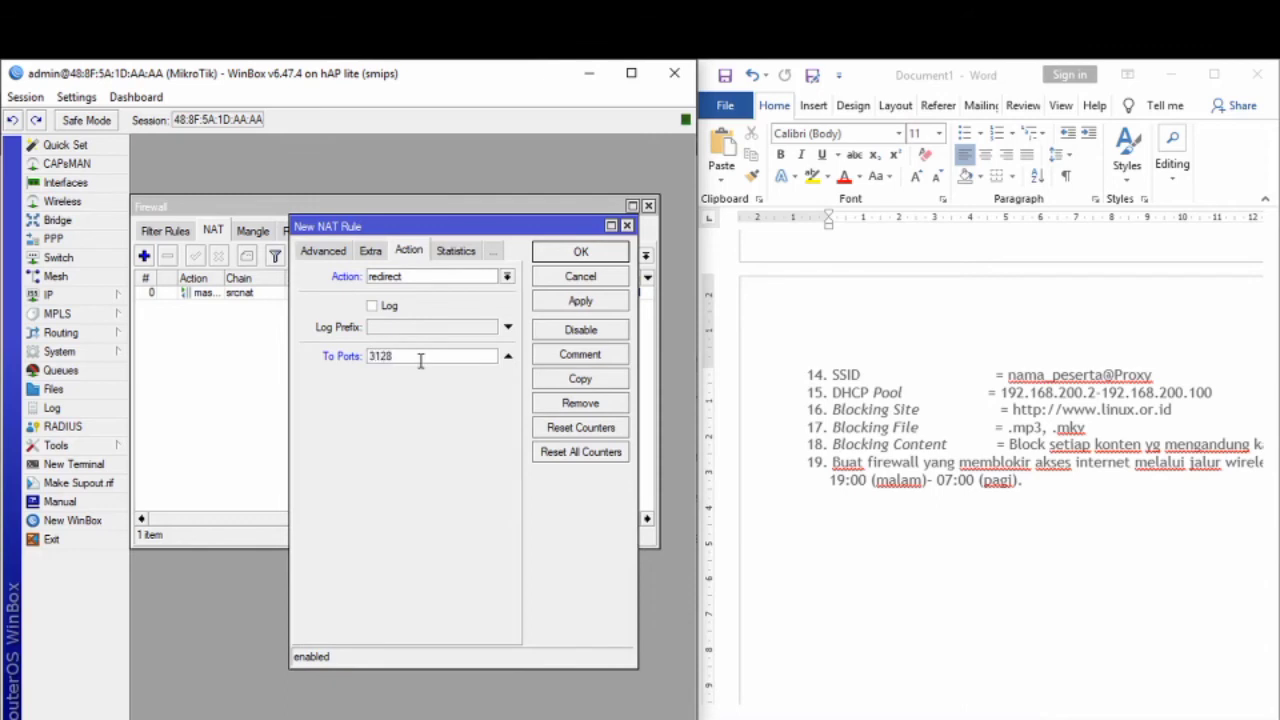
Step: Make the rule match chain dstnat, protocol tcp and destination ports 80,443
left_click(338, 254)
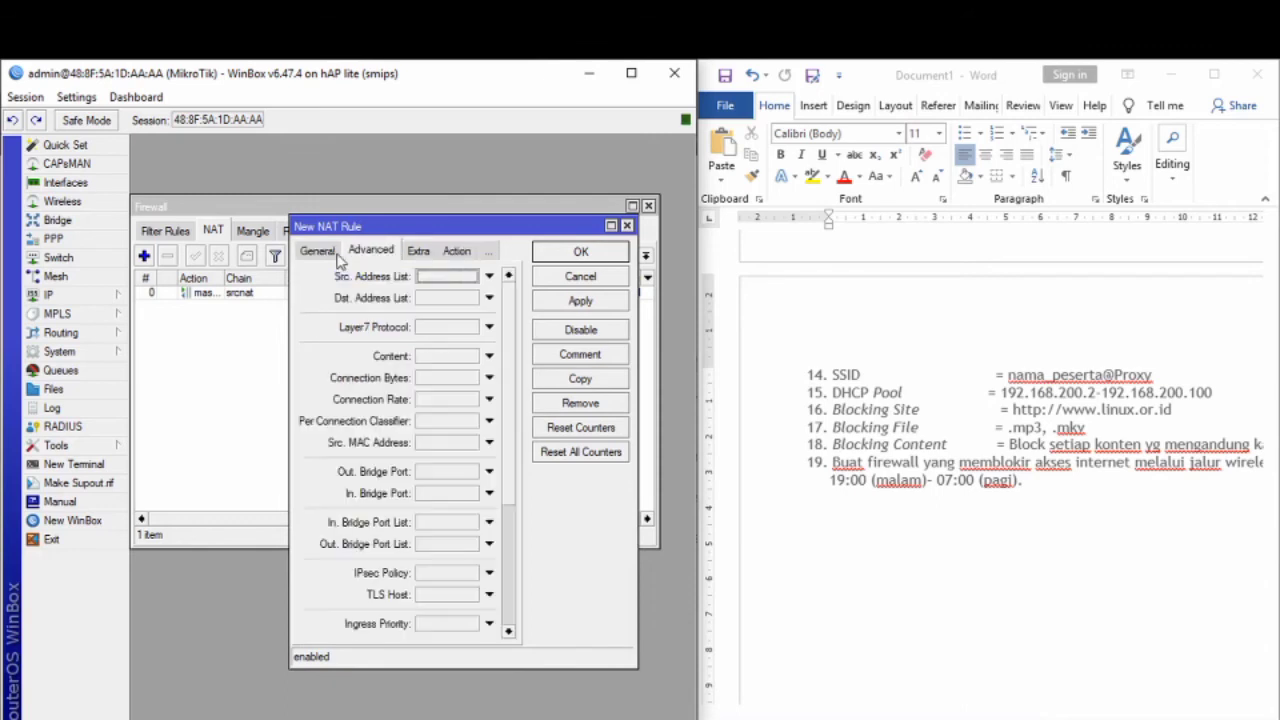
left_click(318, 252)
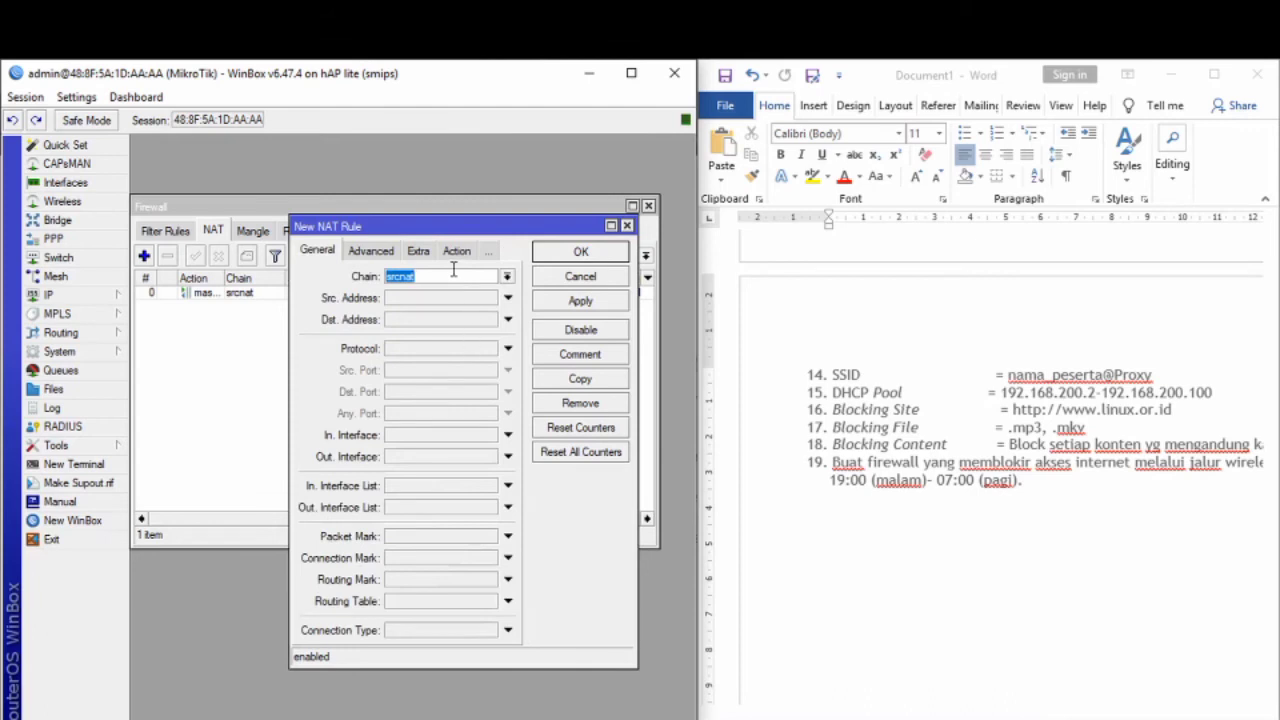
left_click(507, 276)
left_click(496, 292)
left_click(405, 350)
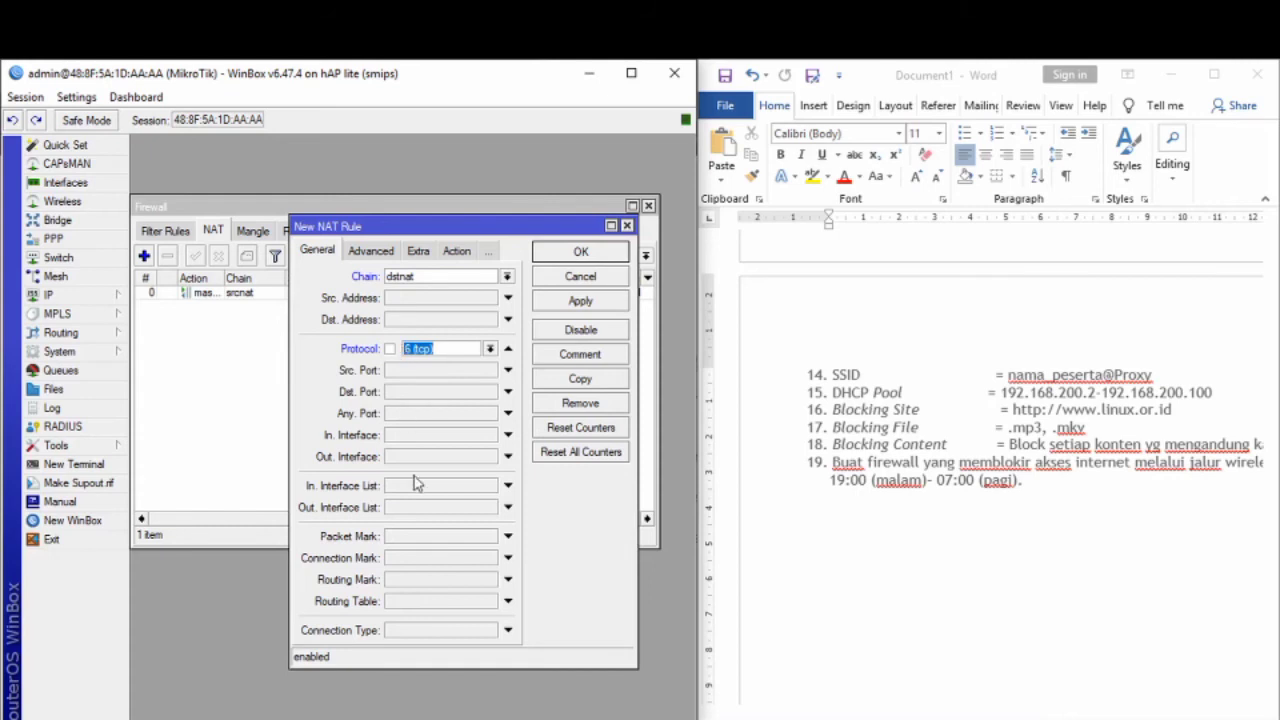
left_click(410, 392)
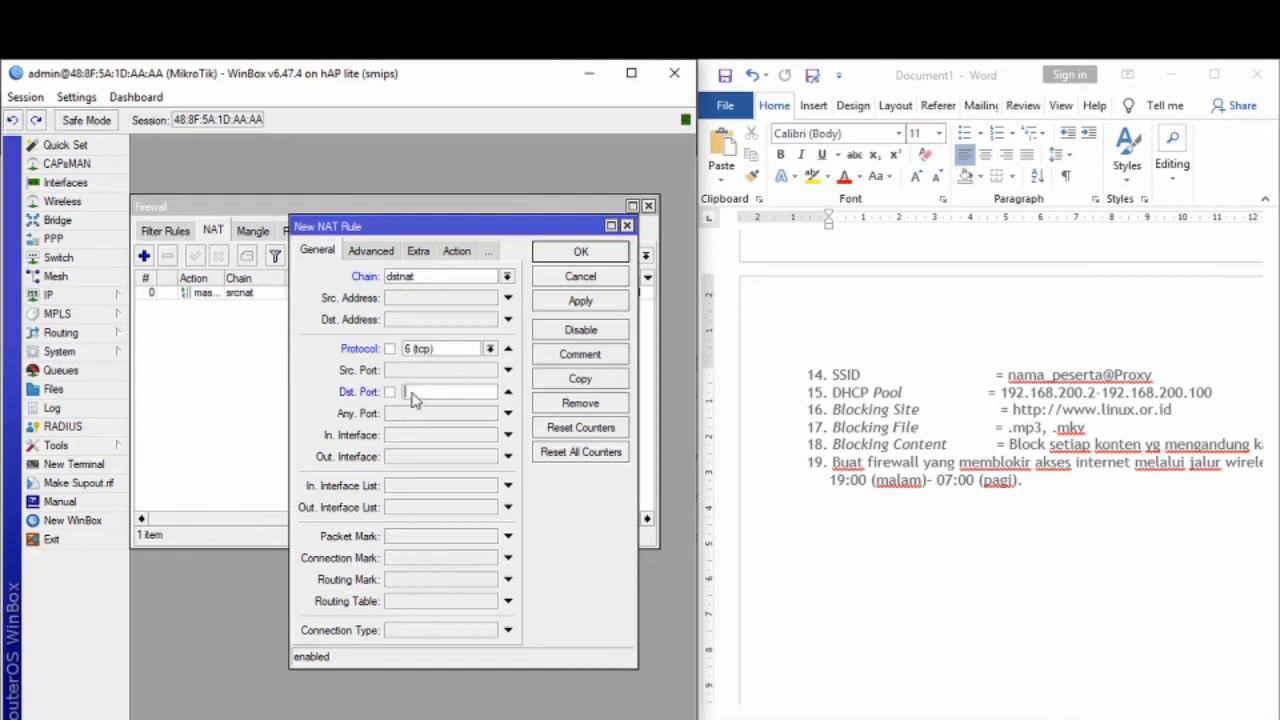
type("80,443")
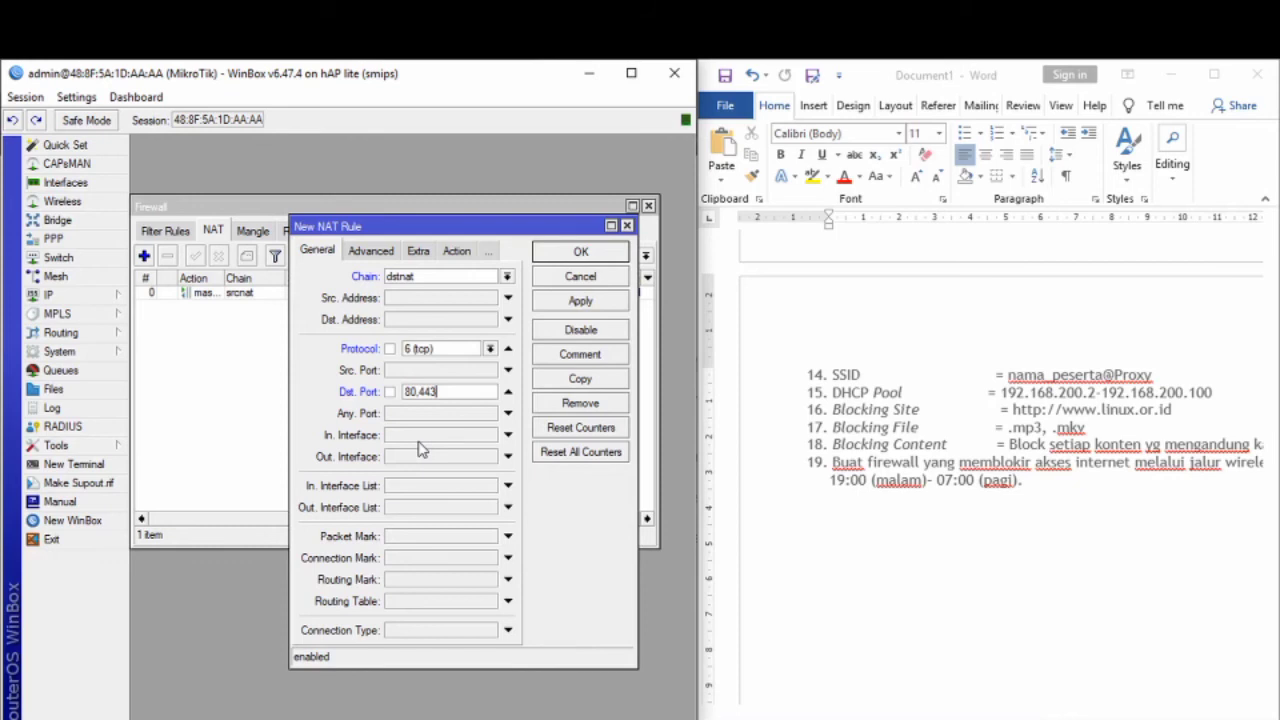
Step: Save the dstnat redirect rule for TCP ports 80,443 and close the Firewall window
left_click(598, 306)
left_click(606, 256)
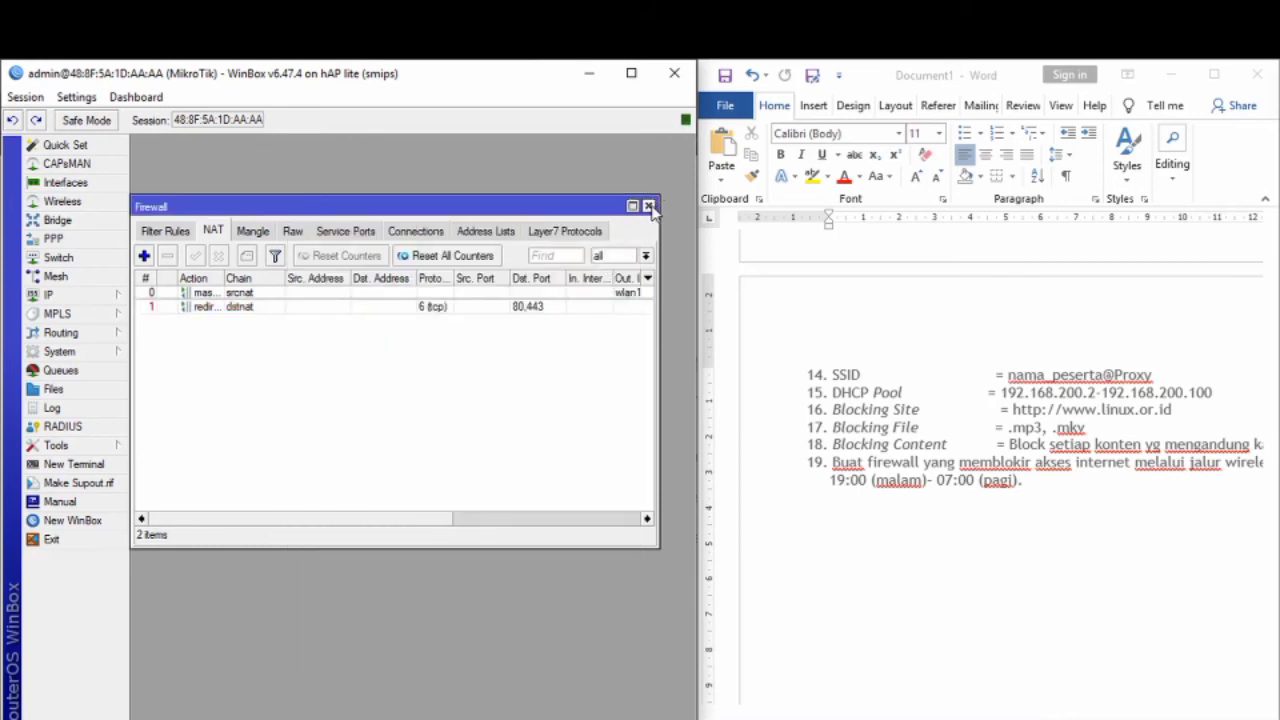
left_click(648, 206)
Step: Start the Hotspot Setup wizard from the IP > Hotspot servers list
left_click(89, 300)
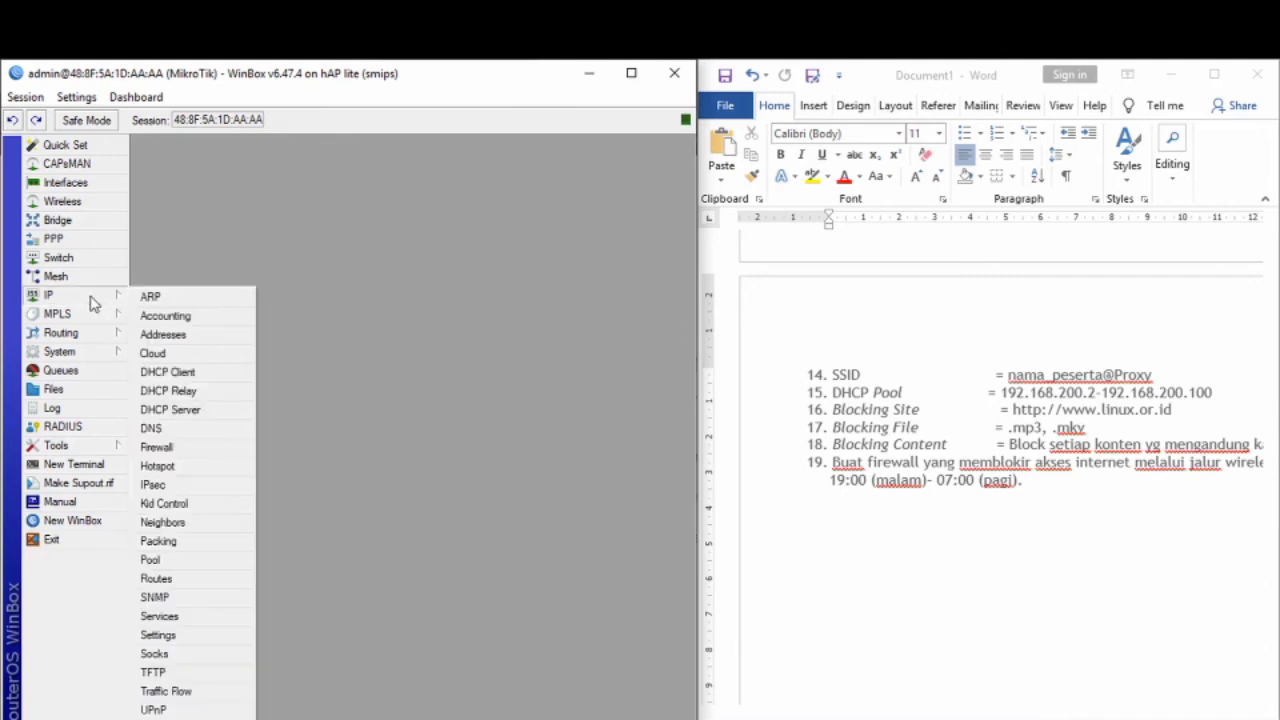
left_click(188, 468)
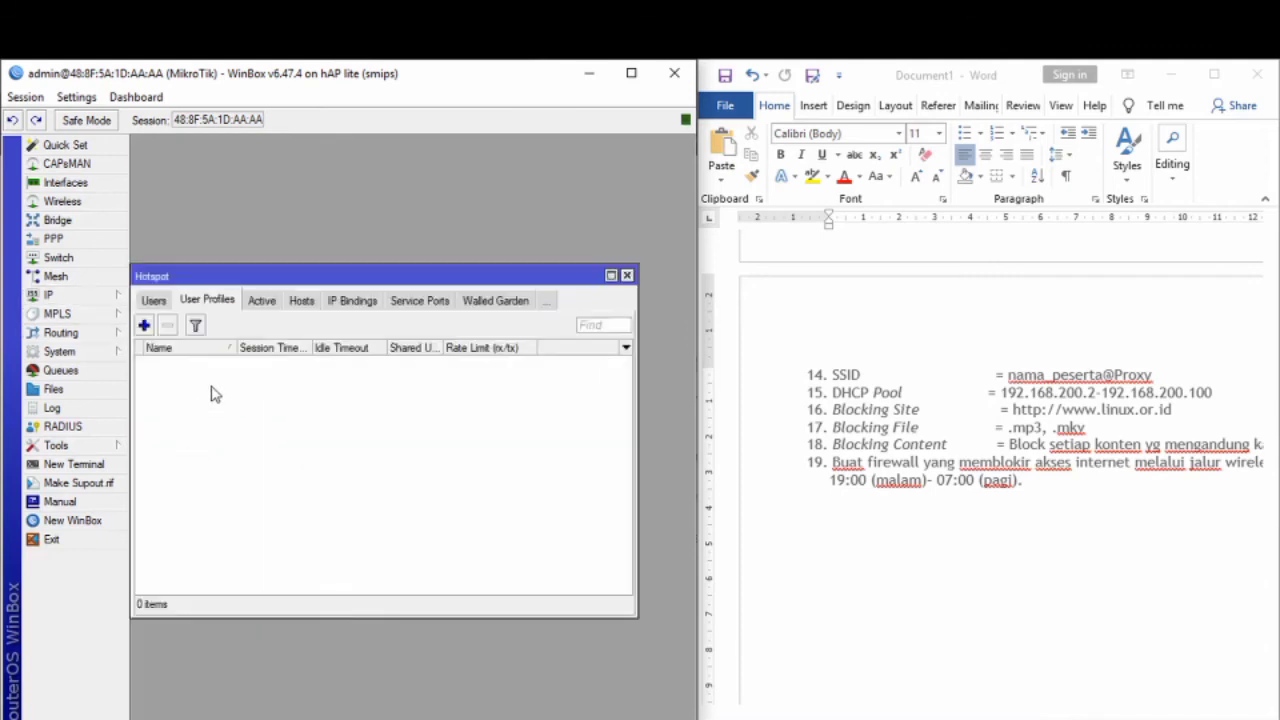
left_click(155, 300)
left_click(195, 303)
left_click(158, 300)
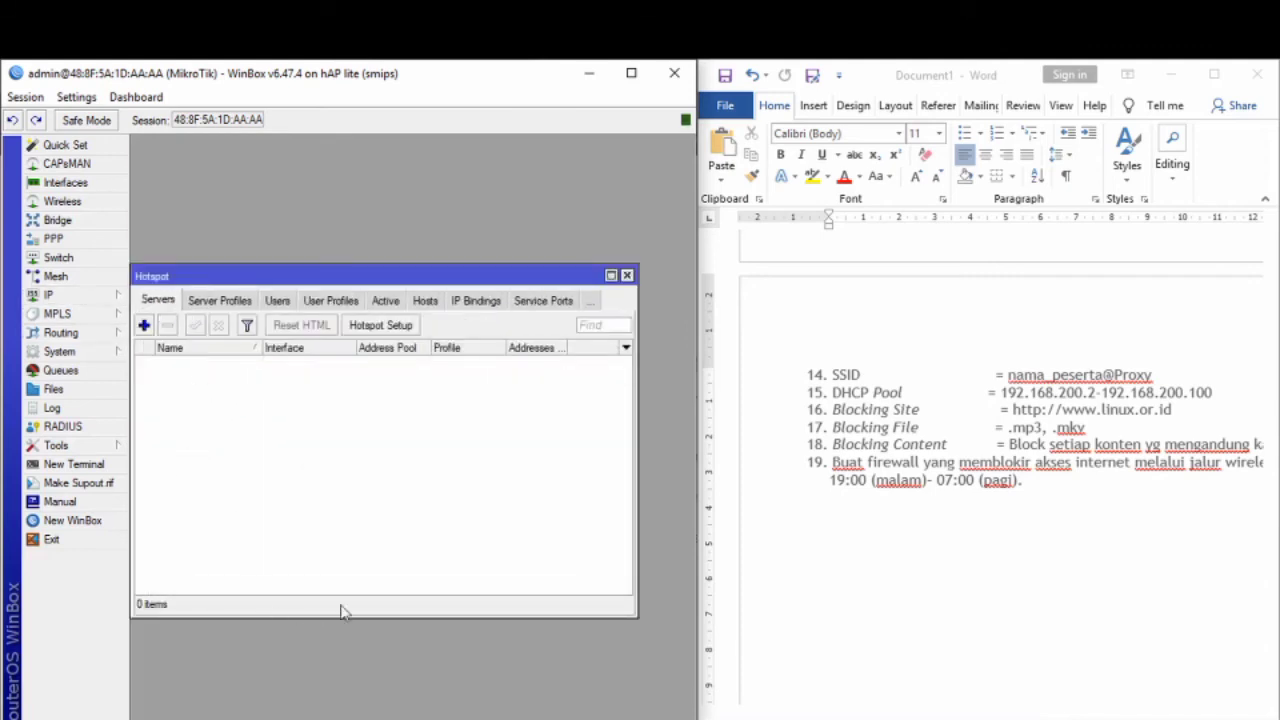
left_click(383, 333)
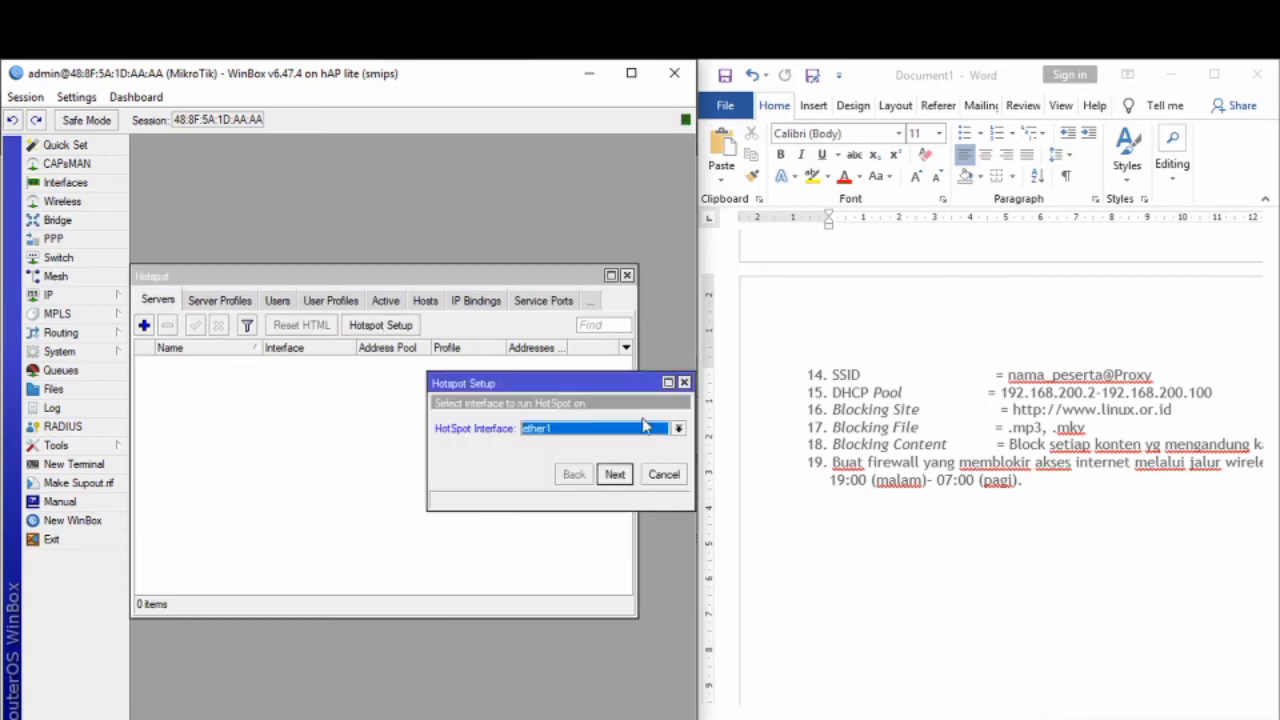
Step: Choose wlan2 as the hotspot interface and accept the default address, pool, SMTP and DNS servers
left_click(676, 428)
left_click(600, 517)
left_click(615, 475)
left_click(615, 475)
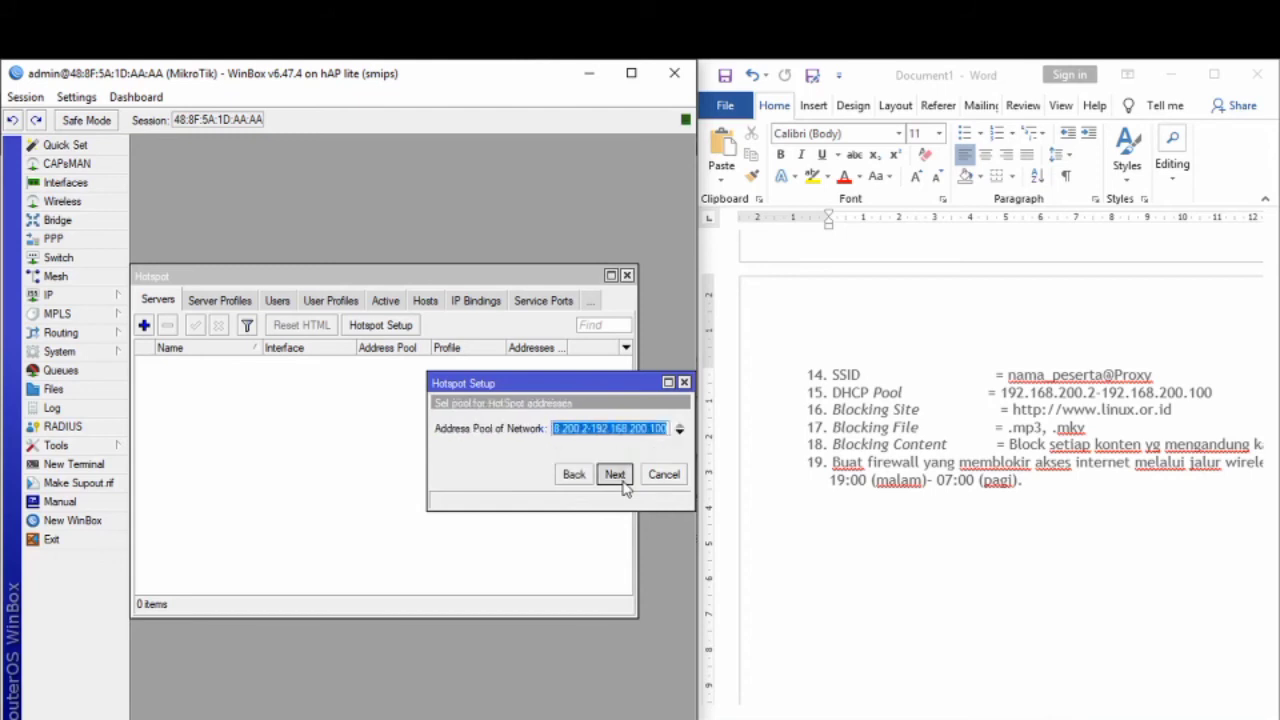
left_click(615, 475)
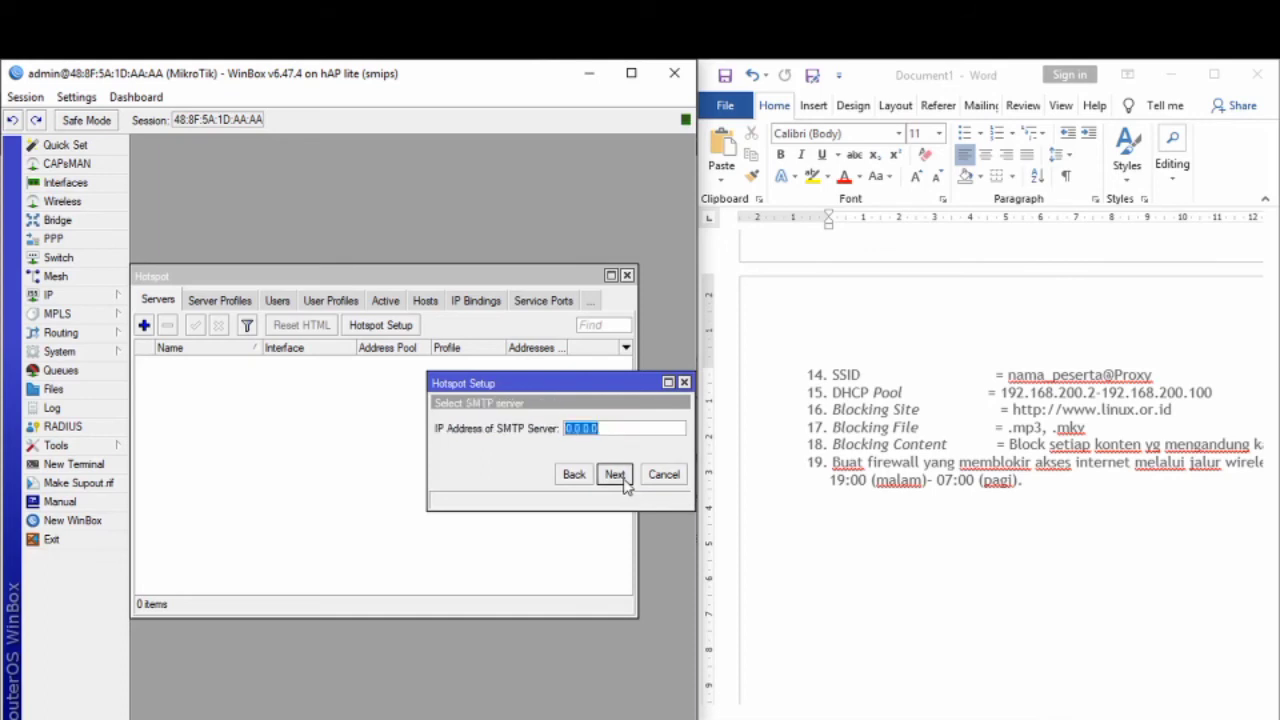
left_click(615, 475)
left_click(615, 475)
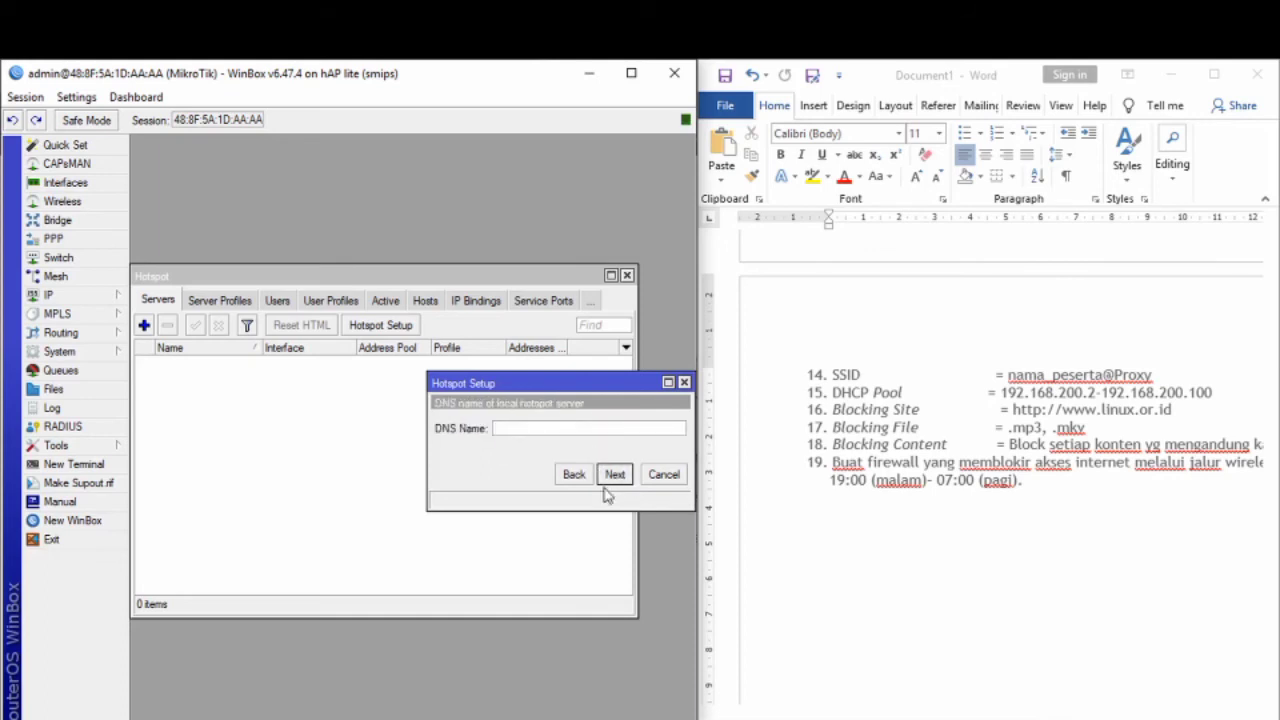
Step: Set DNS name smkn7.sch.id and the local admin user's password, then finish the setup
type("smkn7.sch.id")
left_click(614, 475)
key("Tab")
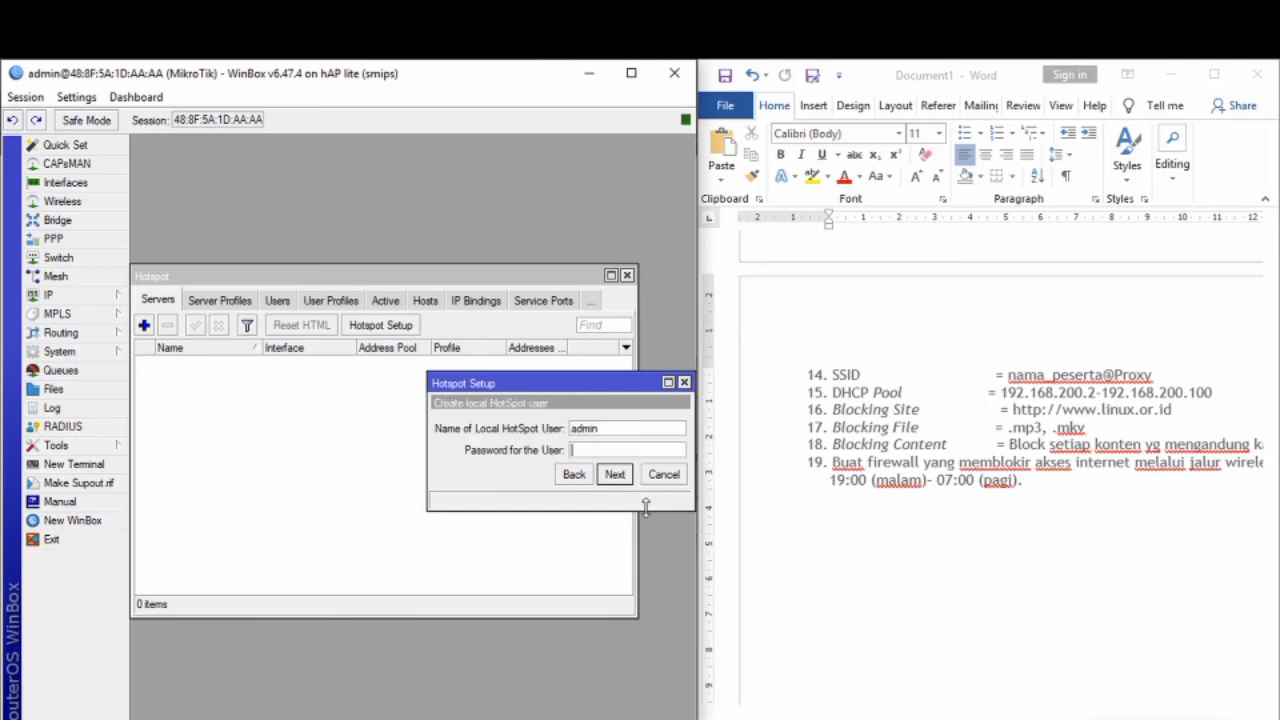
type("admin")
left_click(614, 476)
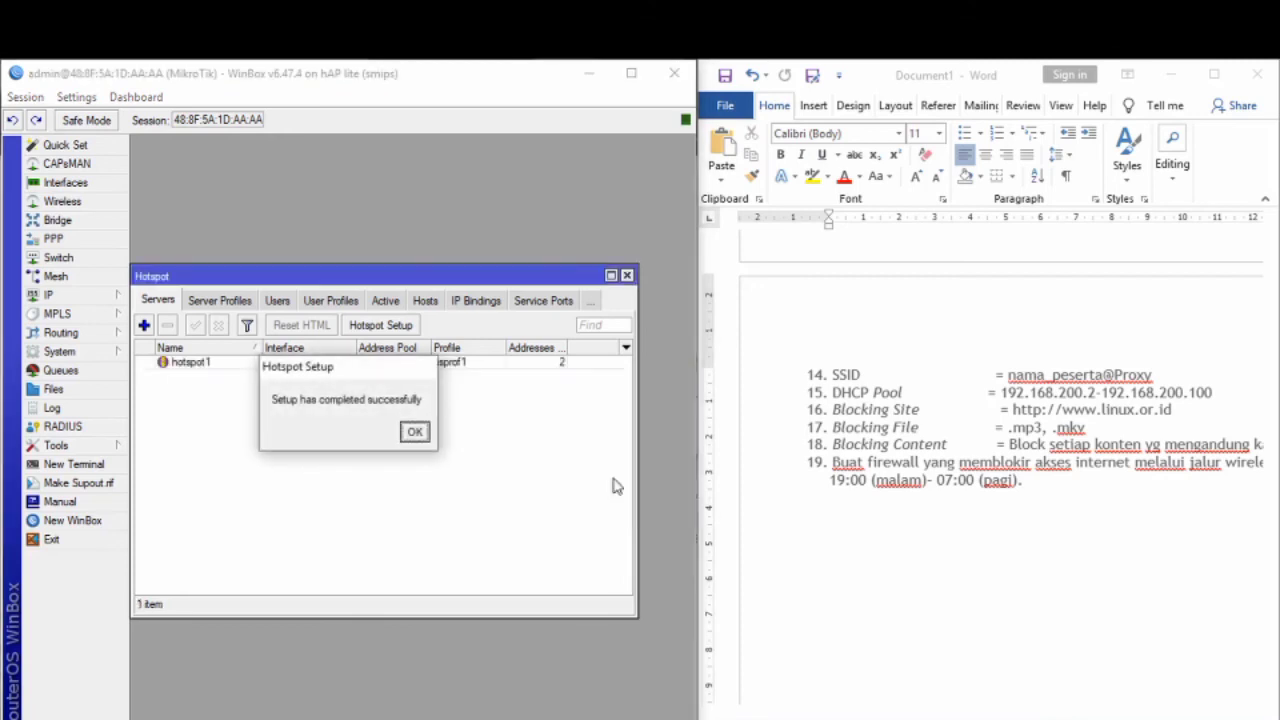
left_click(414, 432)
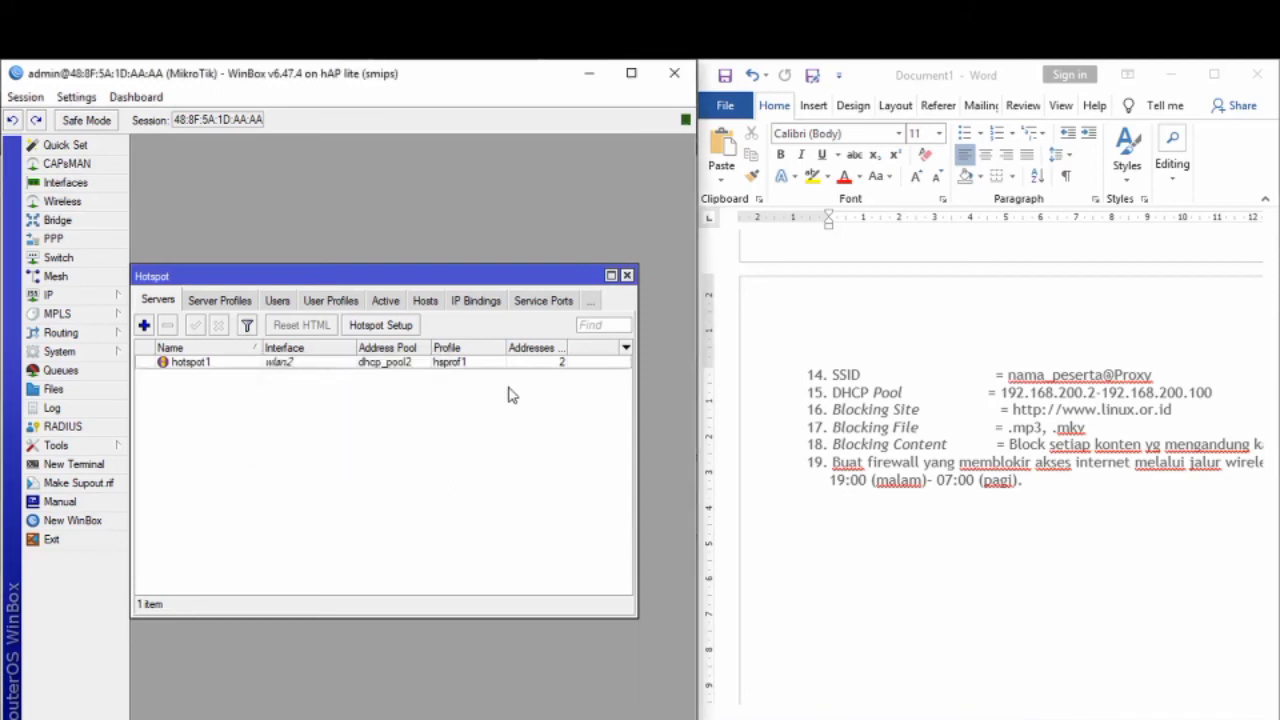
left_click(627, 276)
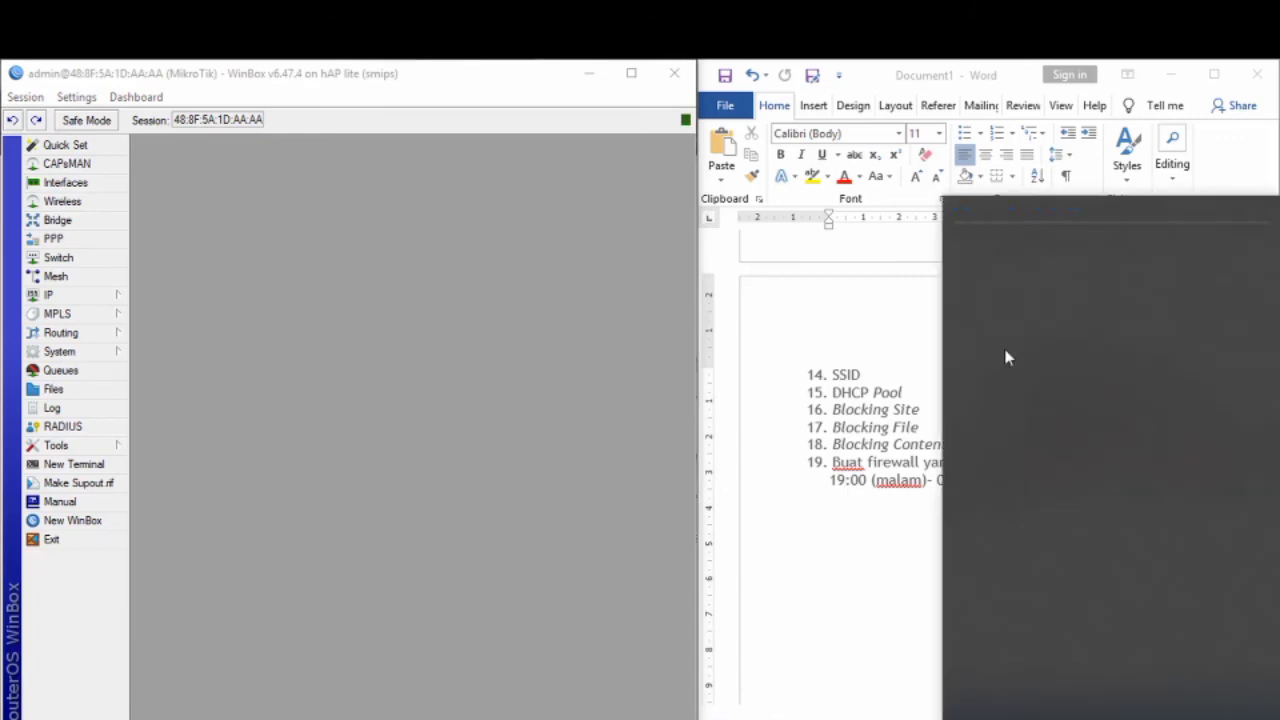
Step: Connect the laptop to the open proxy Wi-Fi network, leaving the failed captive-portal page
left_click(1065, 398)
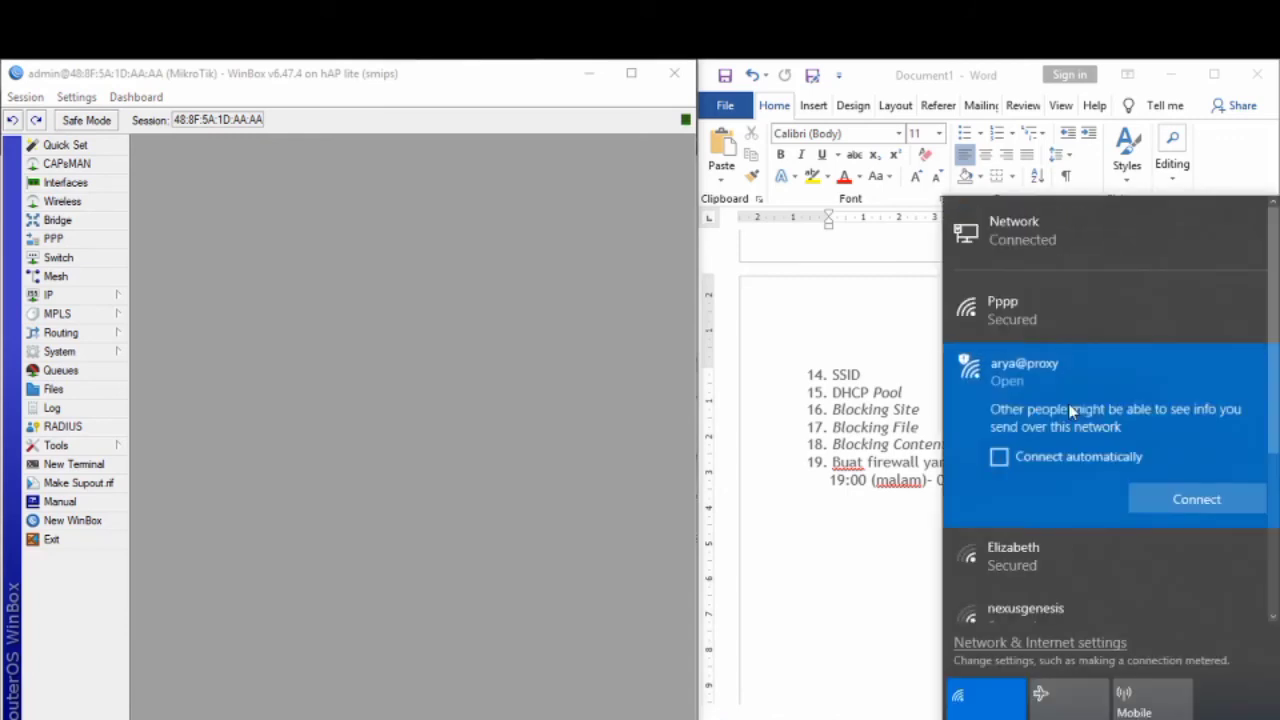
key("Return")
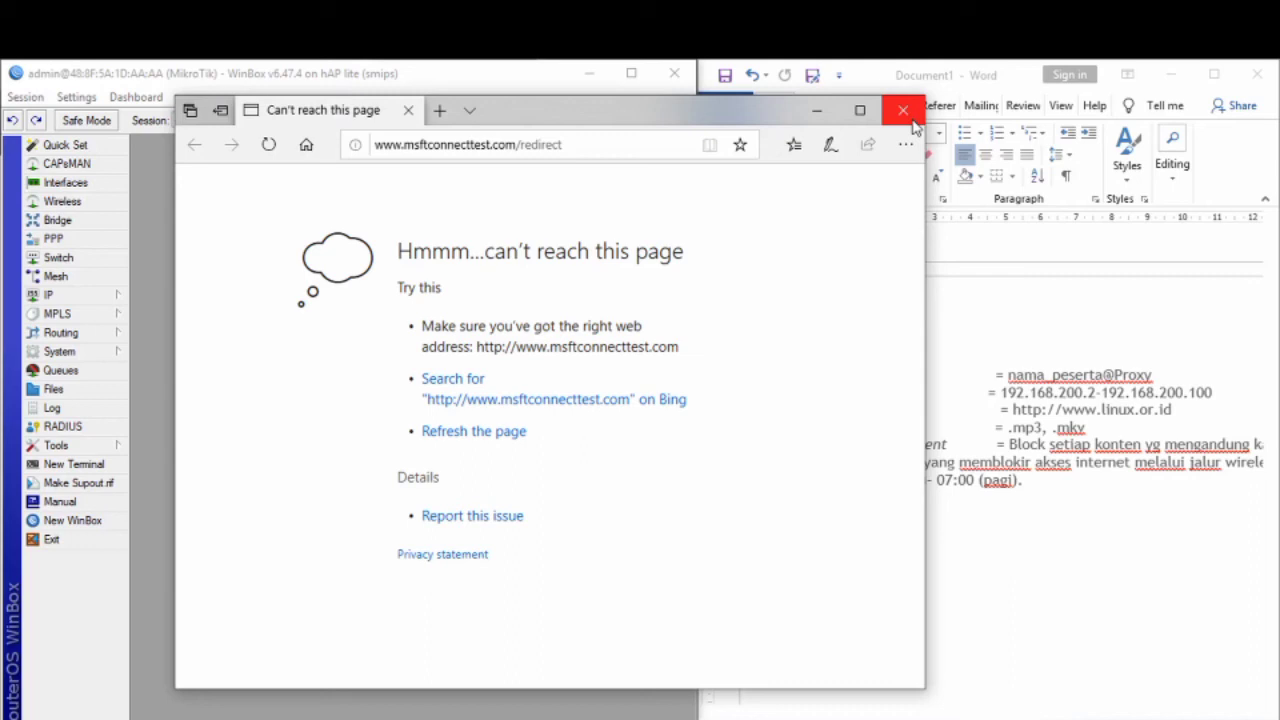
key("alt+Tab")
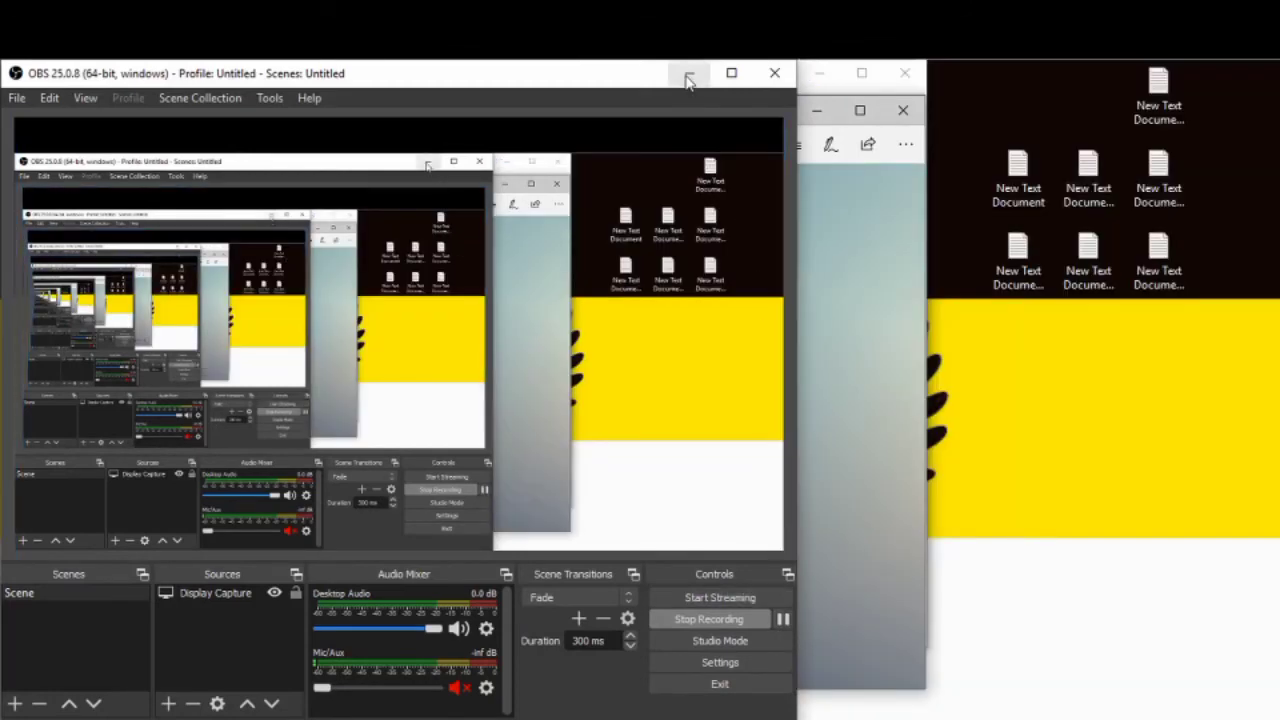
Step: Bring the hotspot login page into view and confirm the Wi-Fi connection status
left_click(689, 73)
left_click_drag(591, 120, 990, 137)
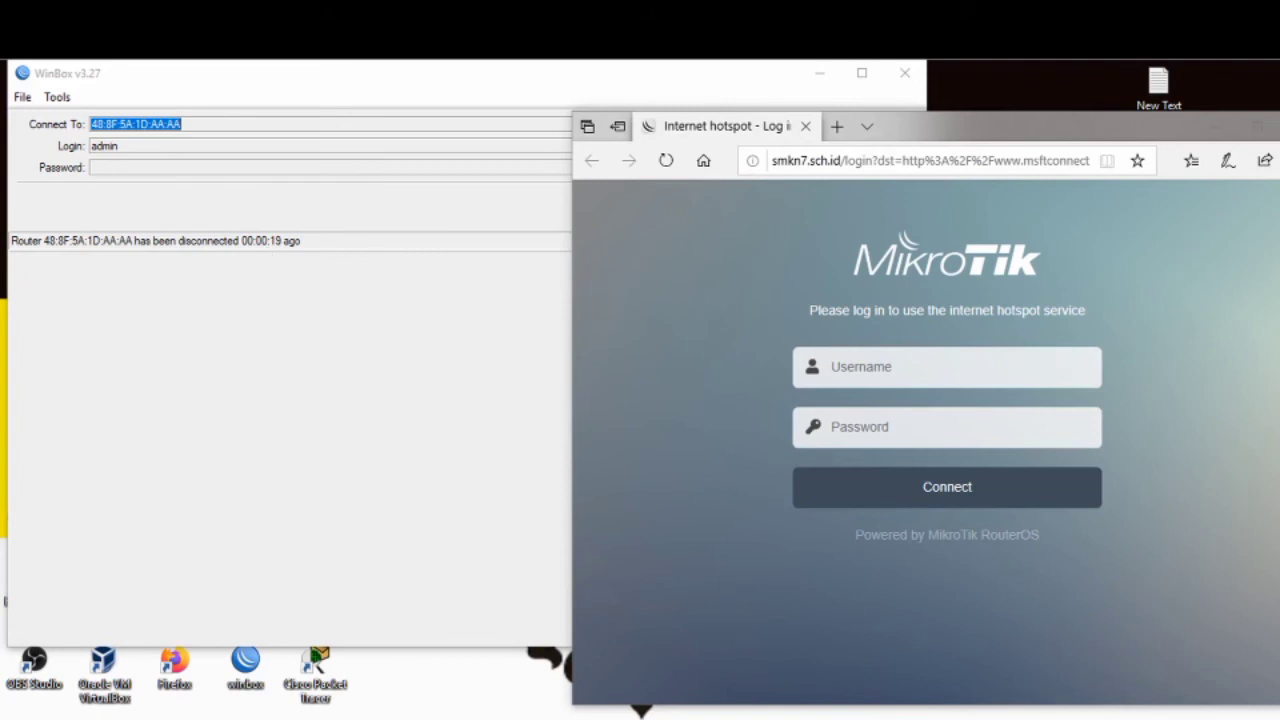
left_click(1070, 255)
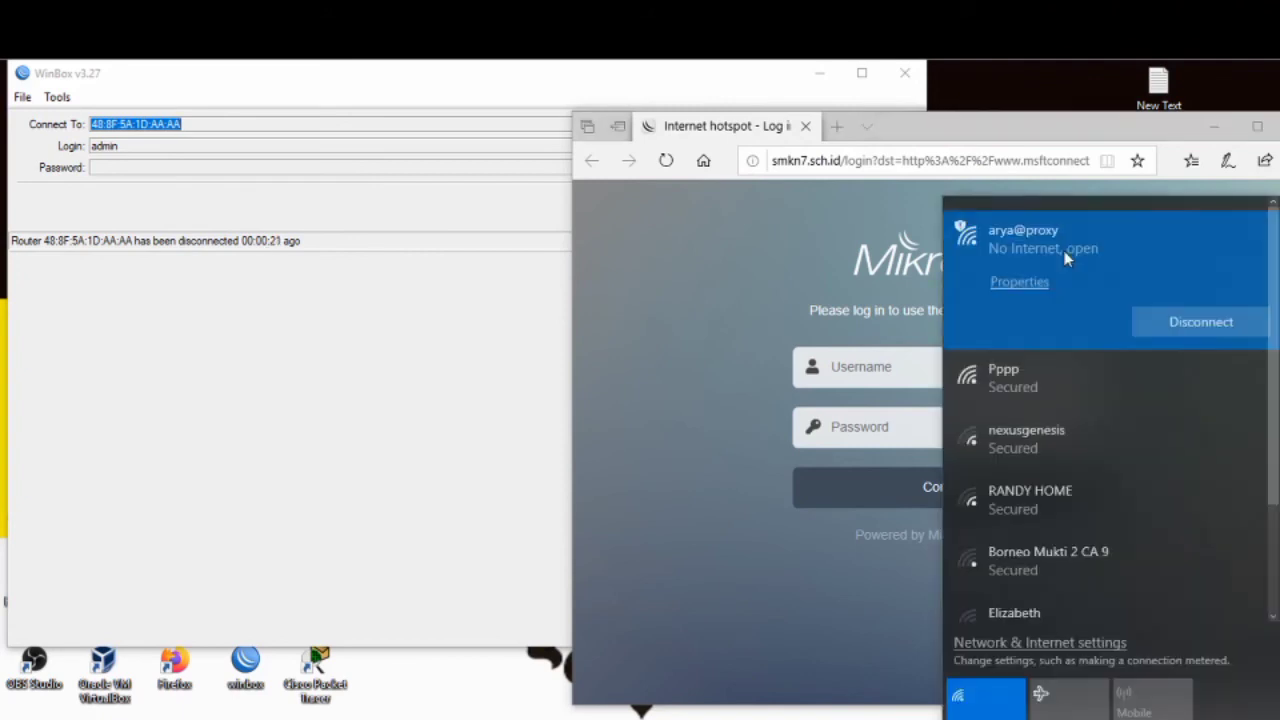
left_click(769, 286)
left_click_drag(995, 125, 658, 104)
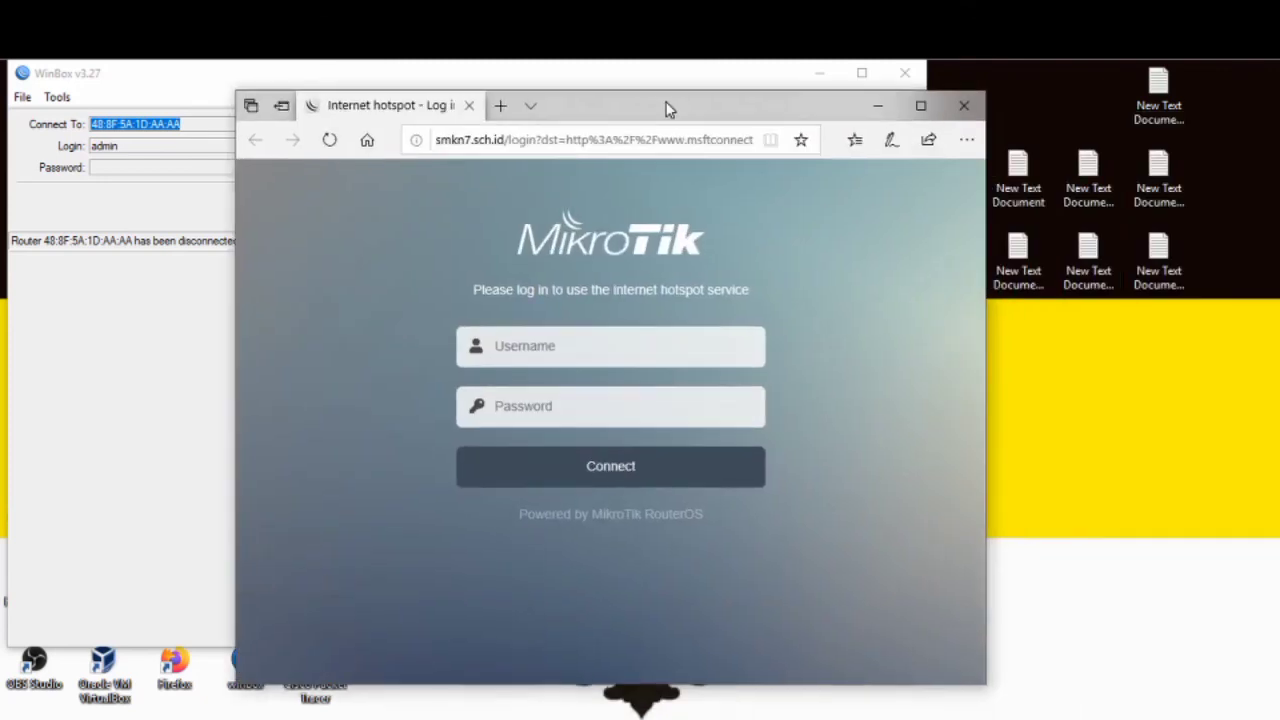
Step: Log in to the hotspot portal as admin with the account password
left_click(588, 350)
type("adm")
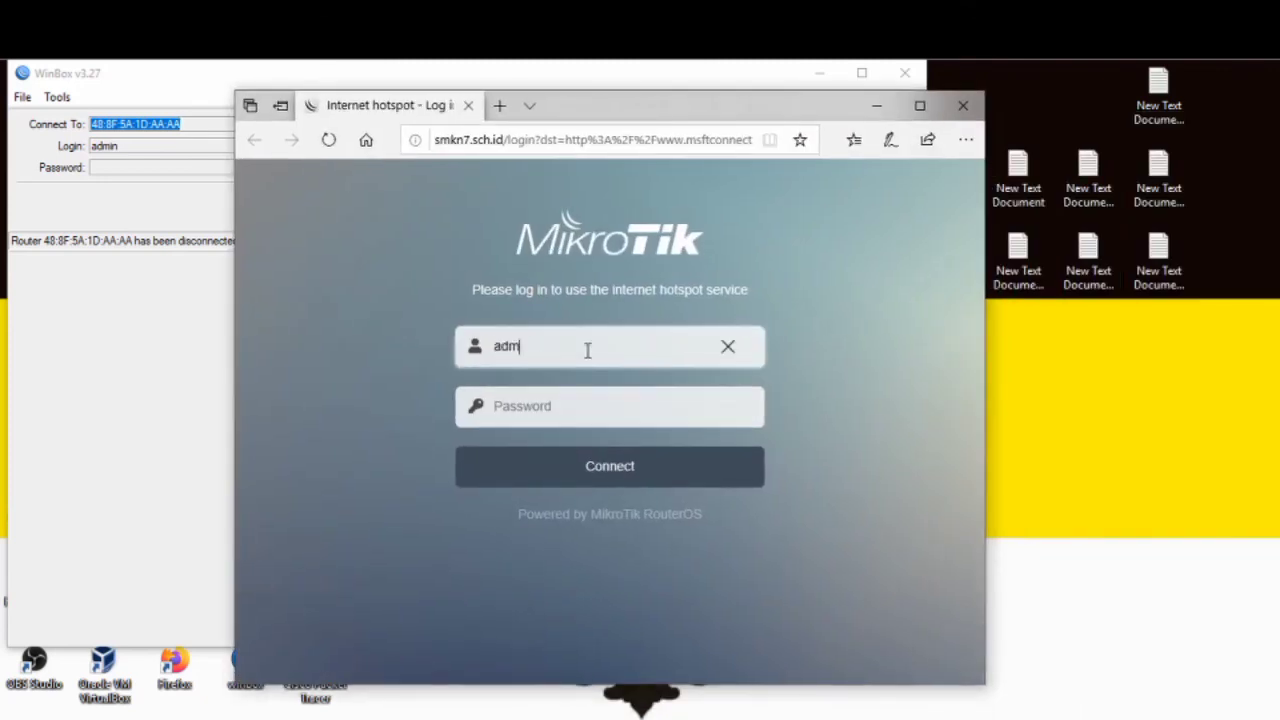
type("in")
left_click(614, 409)
type("123")
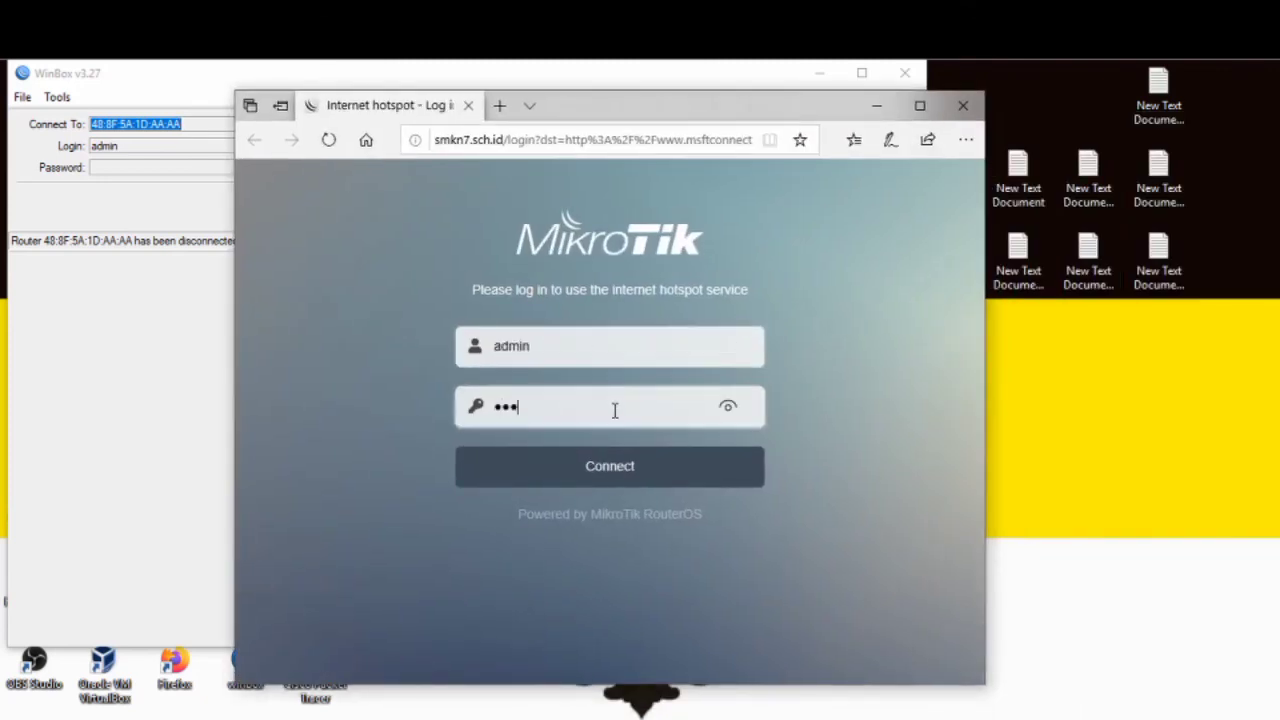
type("45")
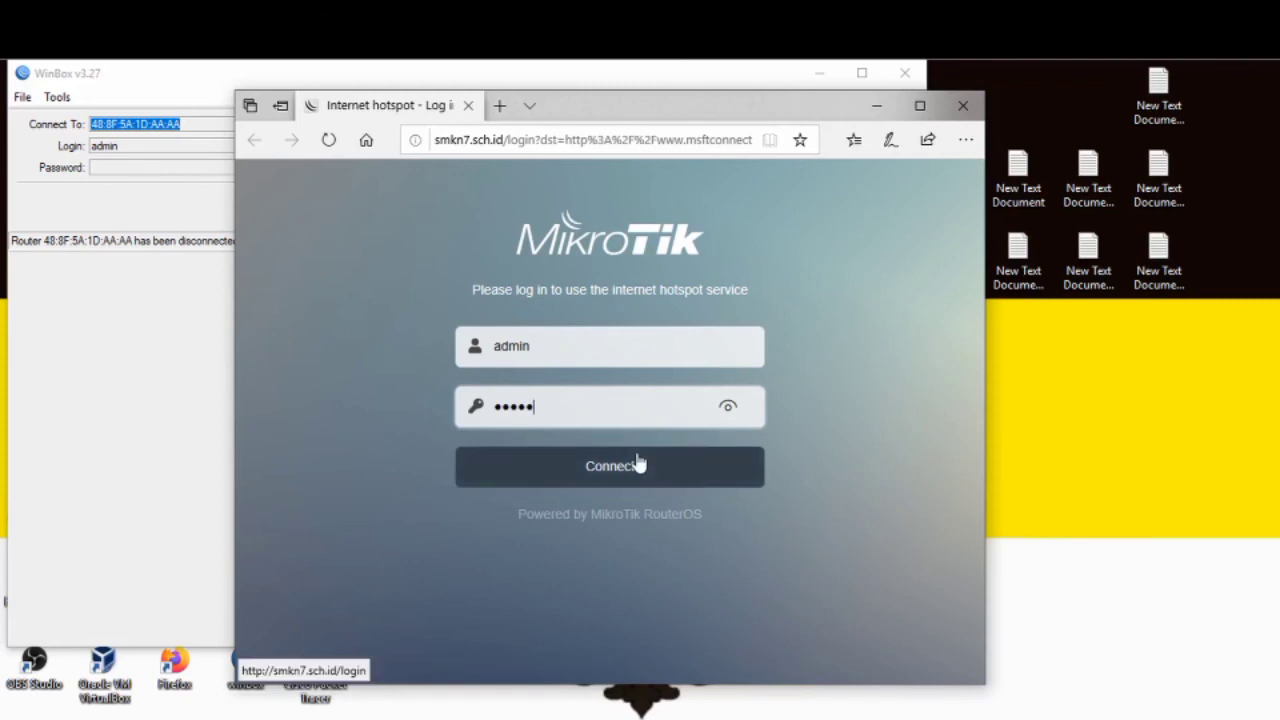
left_click(638, 460)
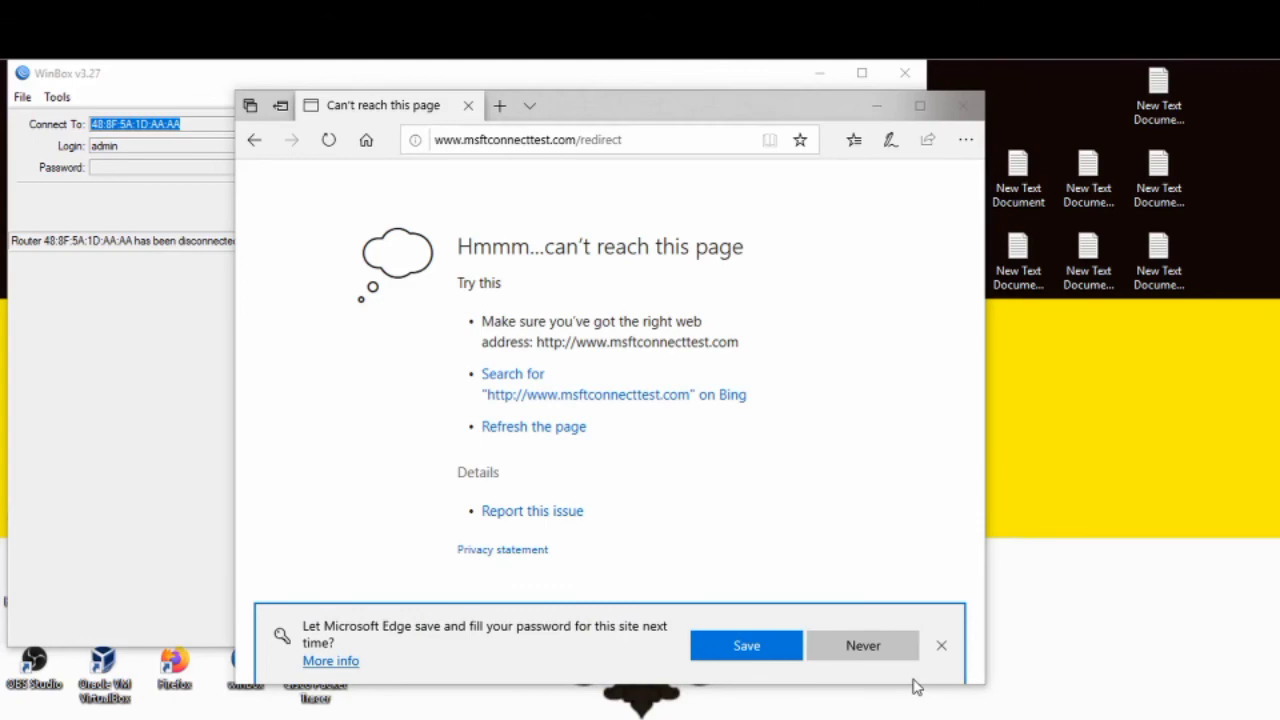
Step: Decline saving the password, close Edge and minimize WinBox
left_click(880, 645)
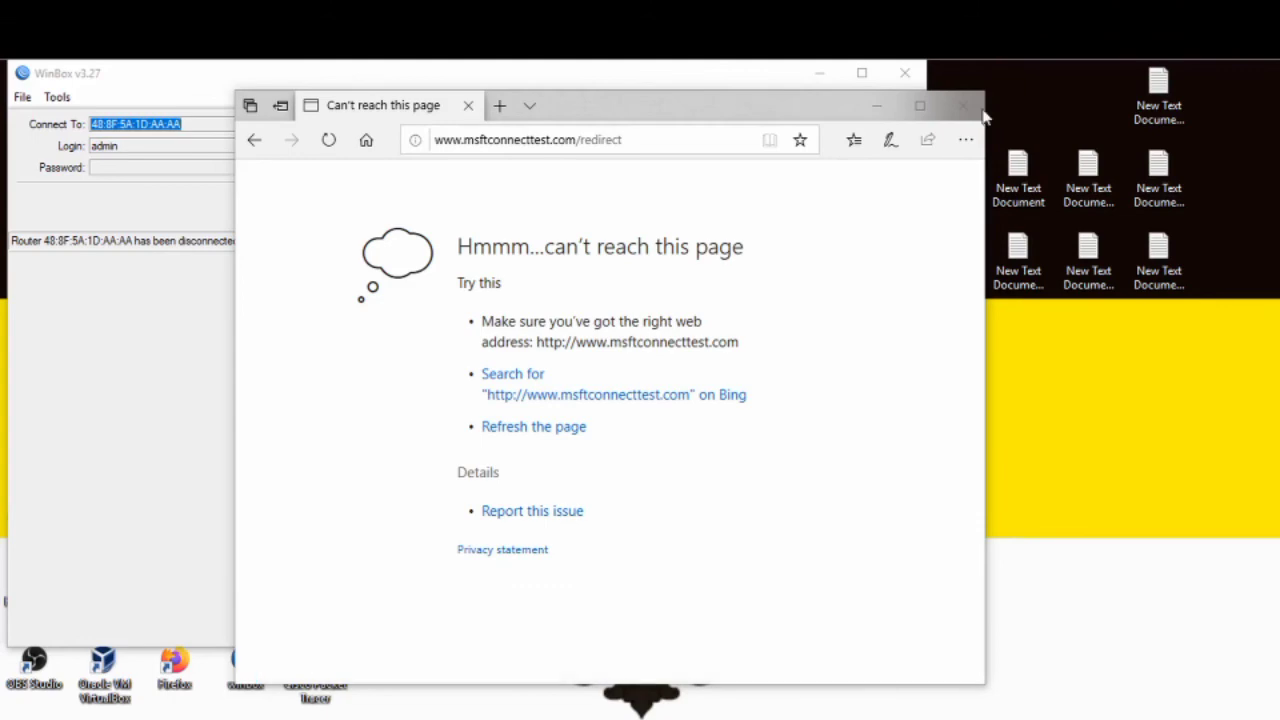
left_click(980, 110)
left_click(822, 75)
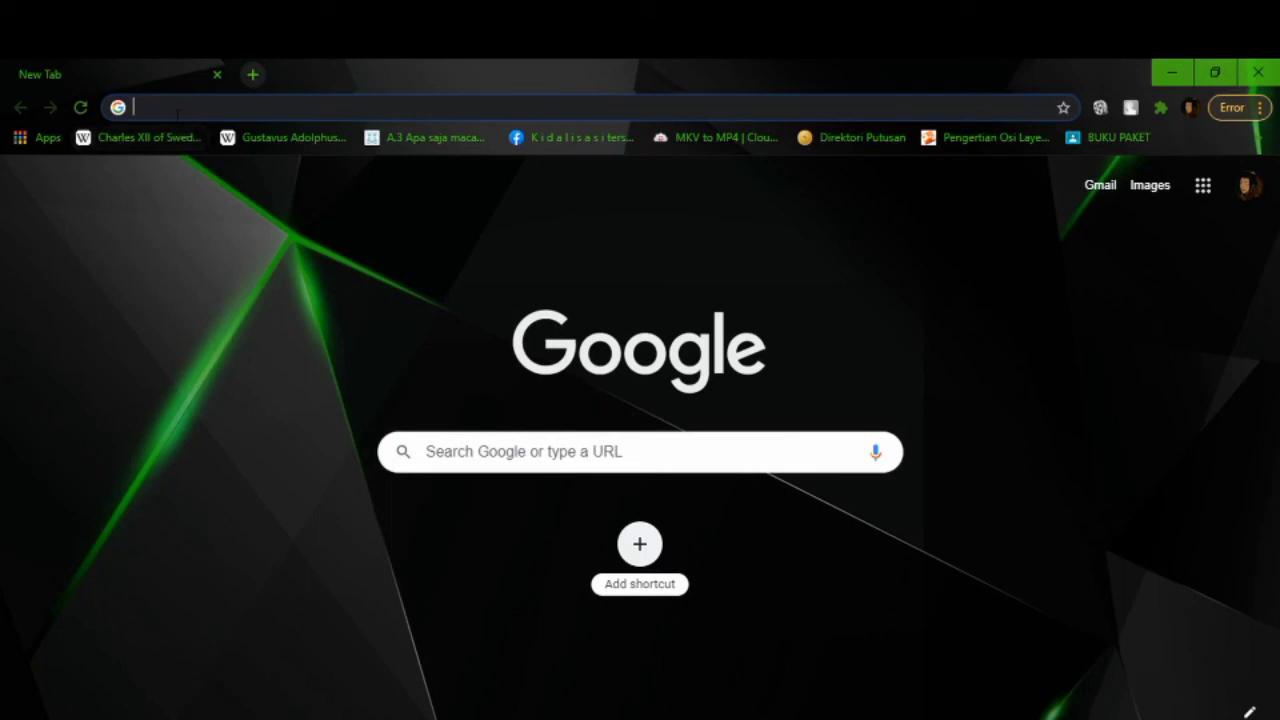
Step: Search Google for 'test', confirm Speedtest.net is refused, and close its tab
type("test")
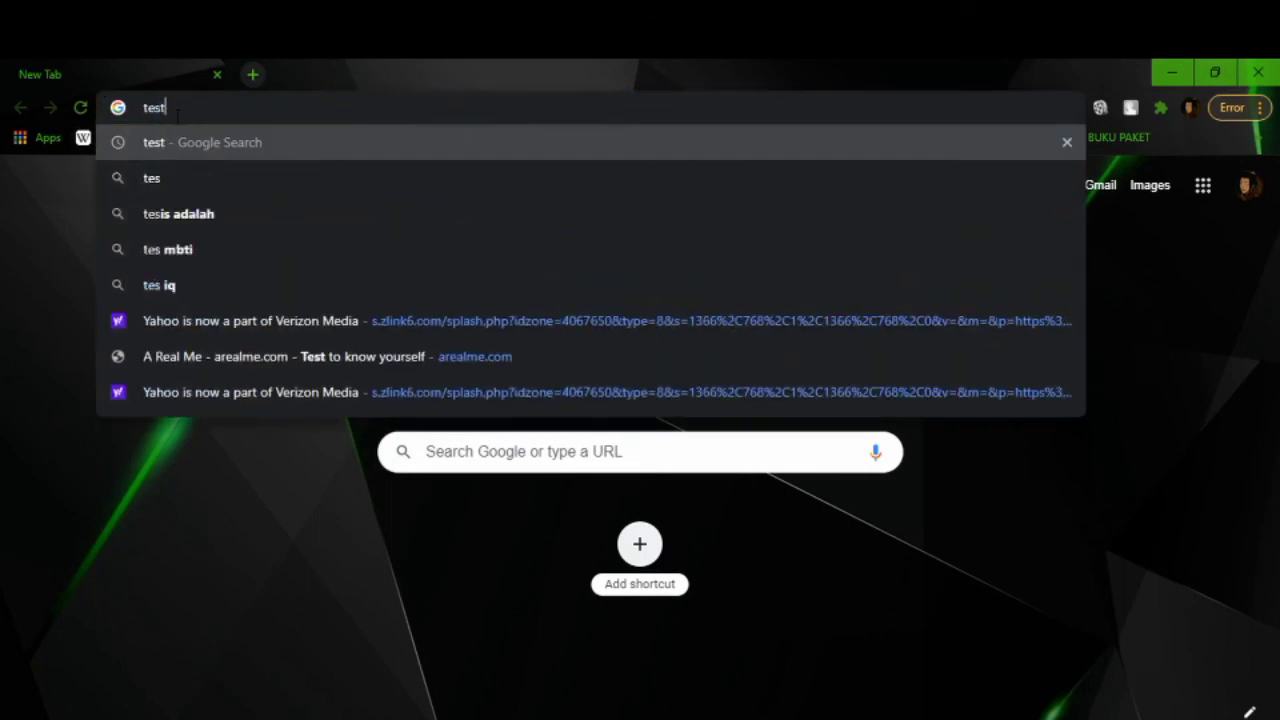
key("Return")
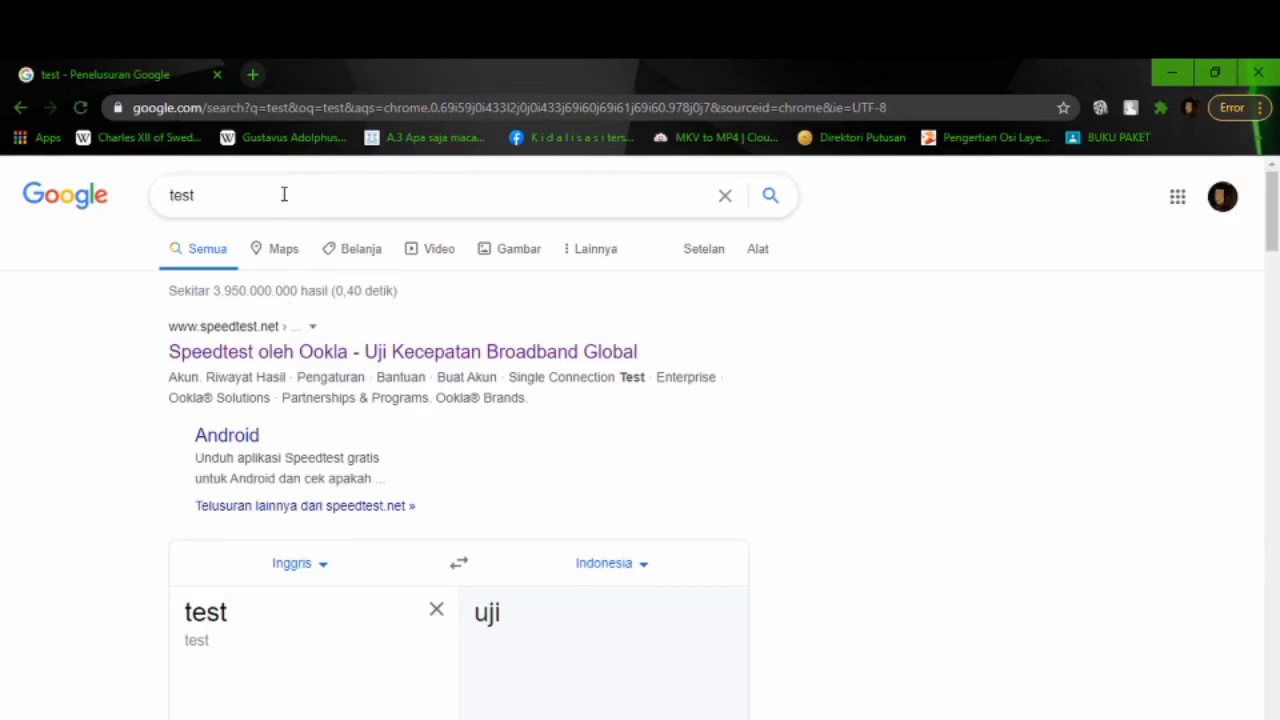
left_click(300, 352)
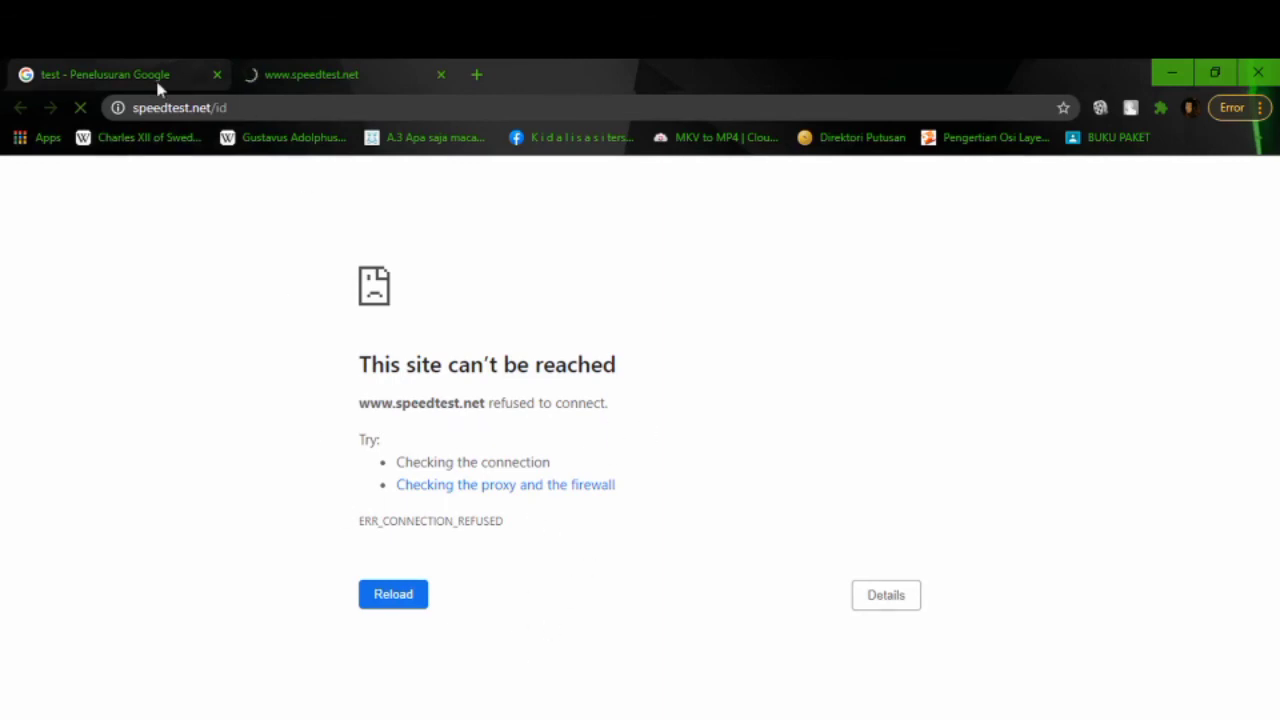
left_click(108, 76)
left_click(441, 74)
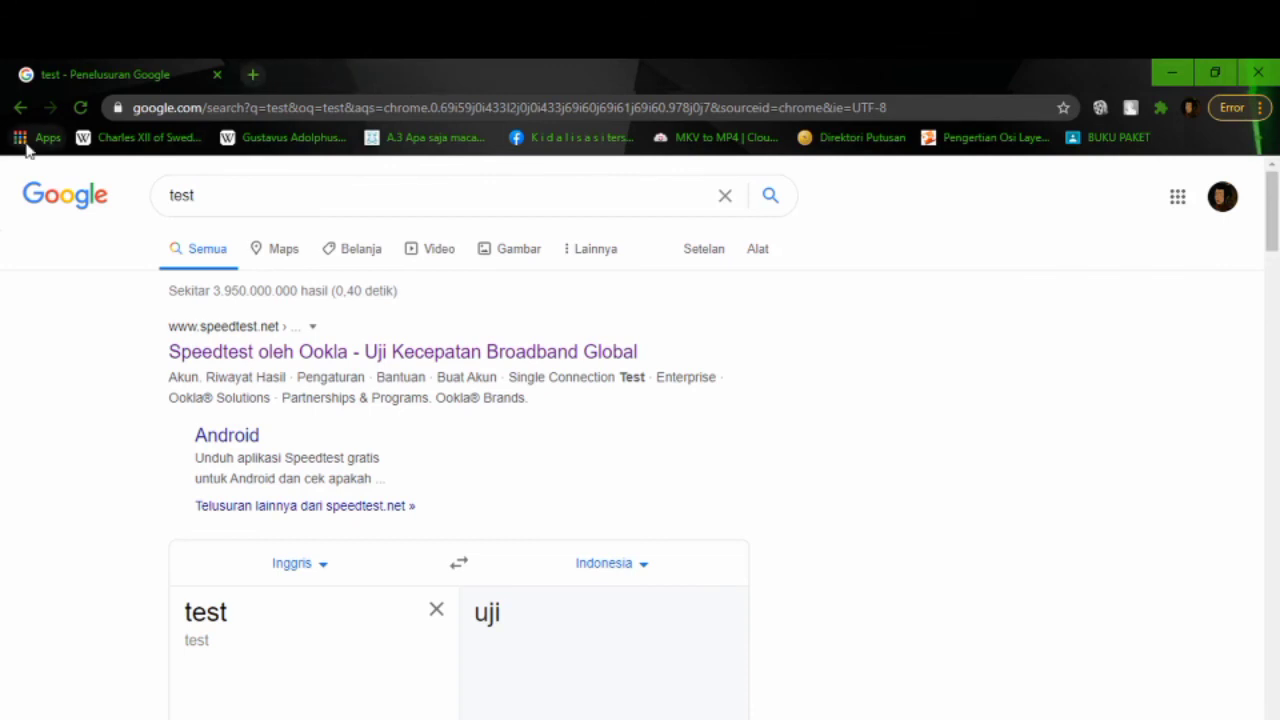
Step: Open YouTube from Chrome's Apps, scroll the home feed, and play Sabaton - Bismarck (Lyrics Video)
left_click(40, 137)
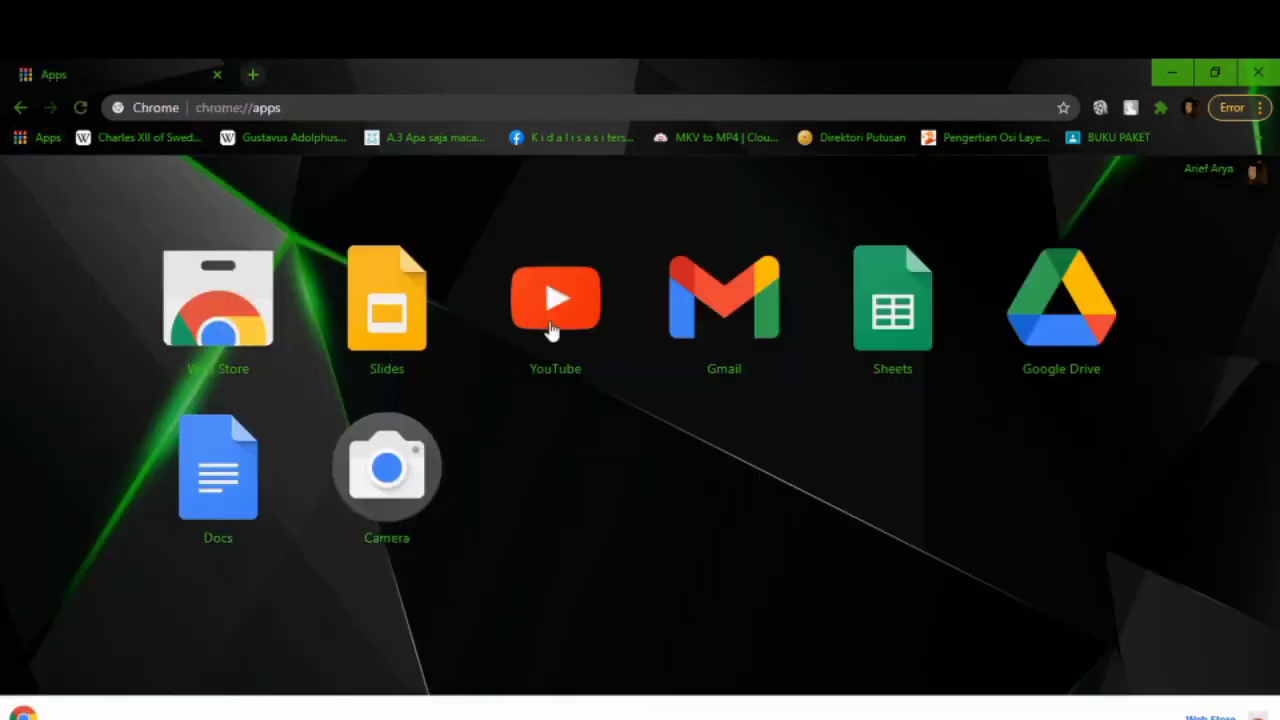
left_click(552, 330)
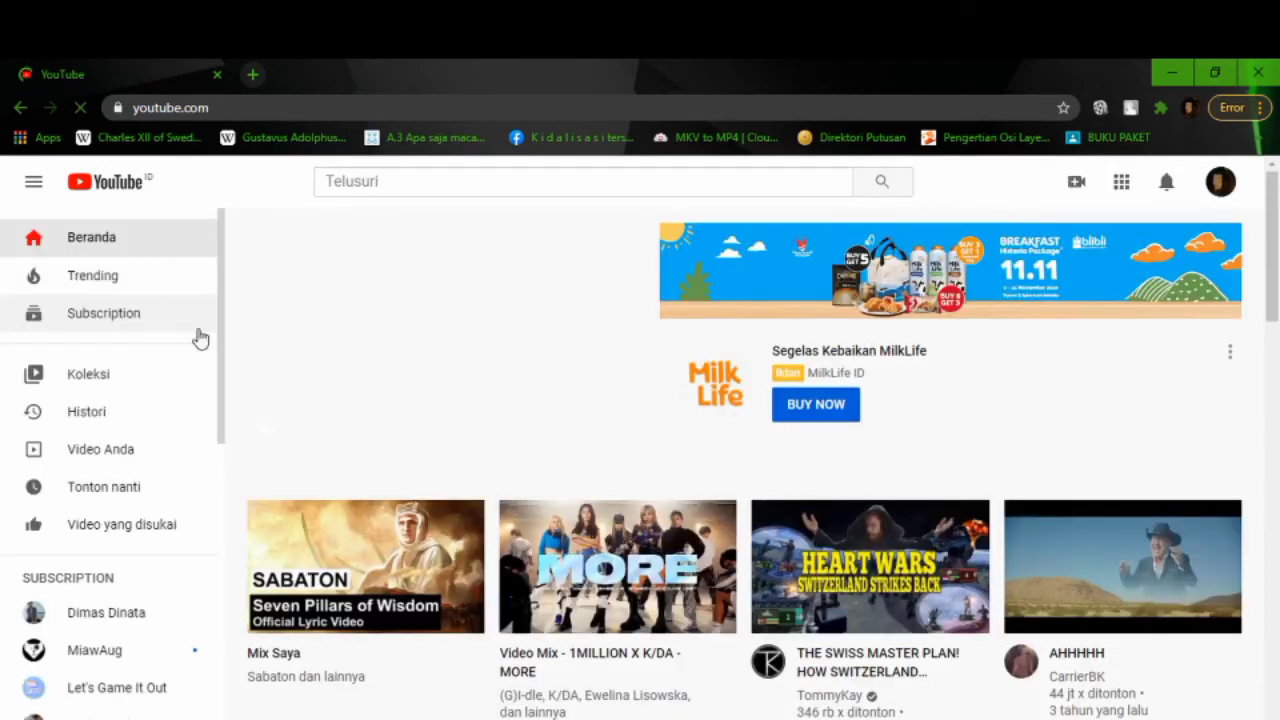
scroll(251, 381, "down", 3)
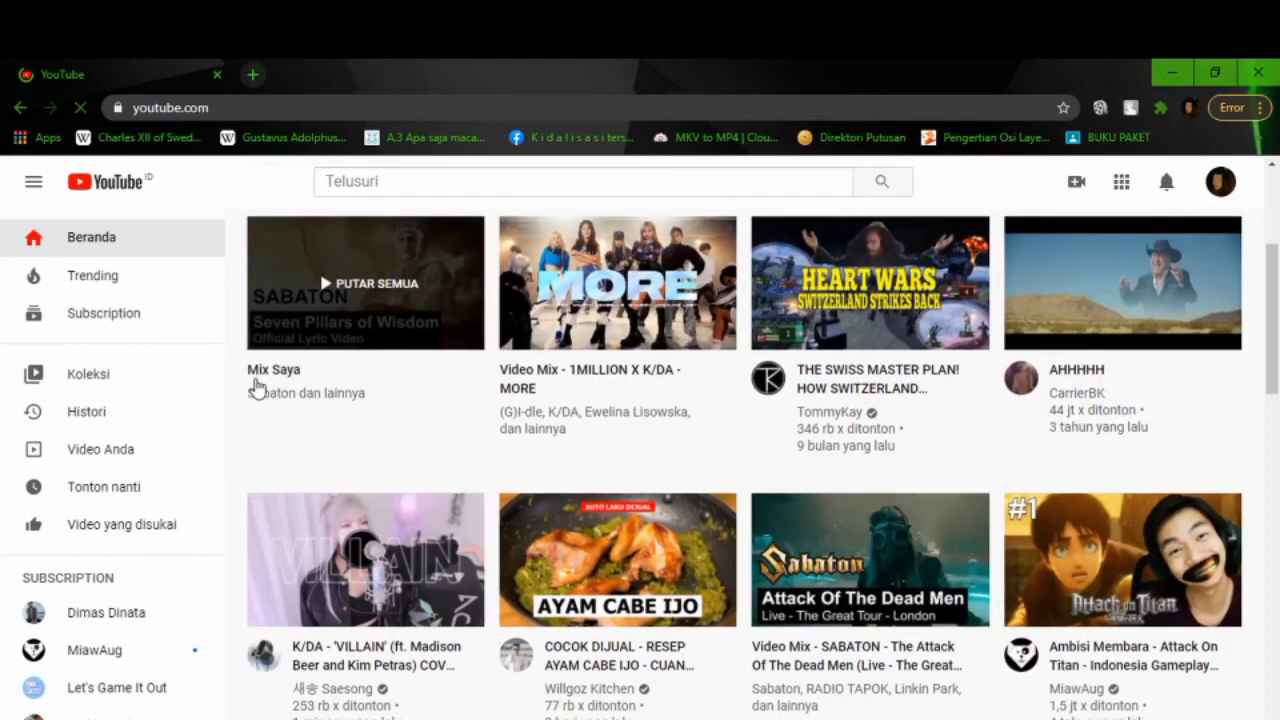
scroll(257, 387, "down", 2)
scroll(256, 382, "down", 1)
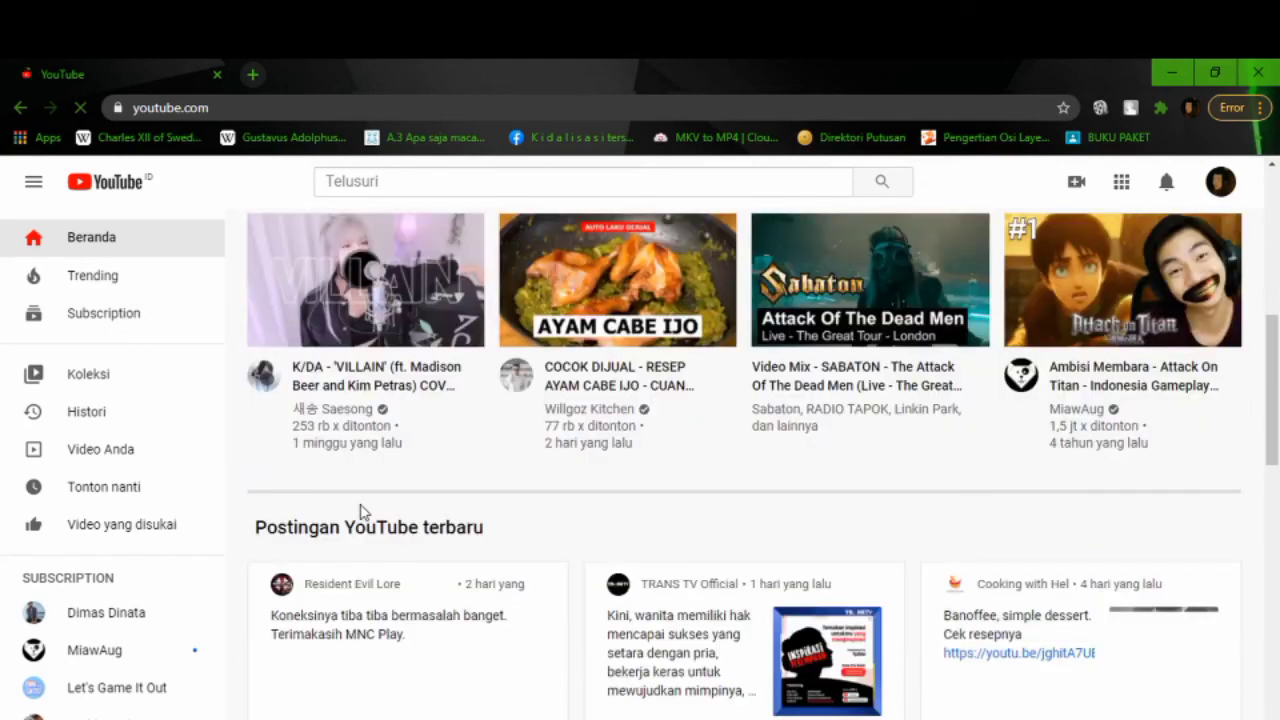
scroll(572, 503, "down", 4)
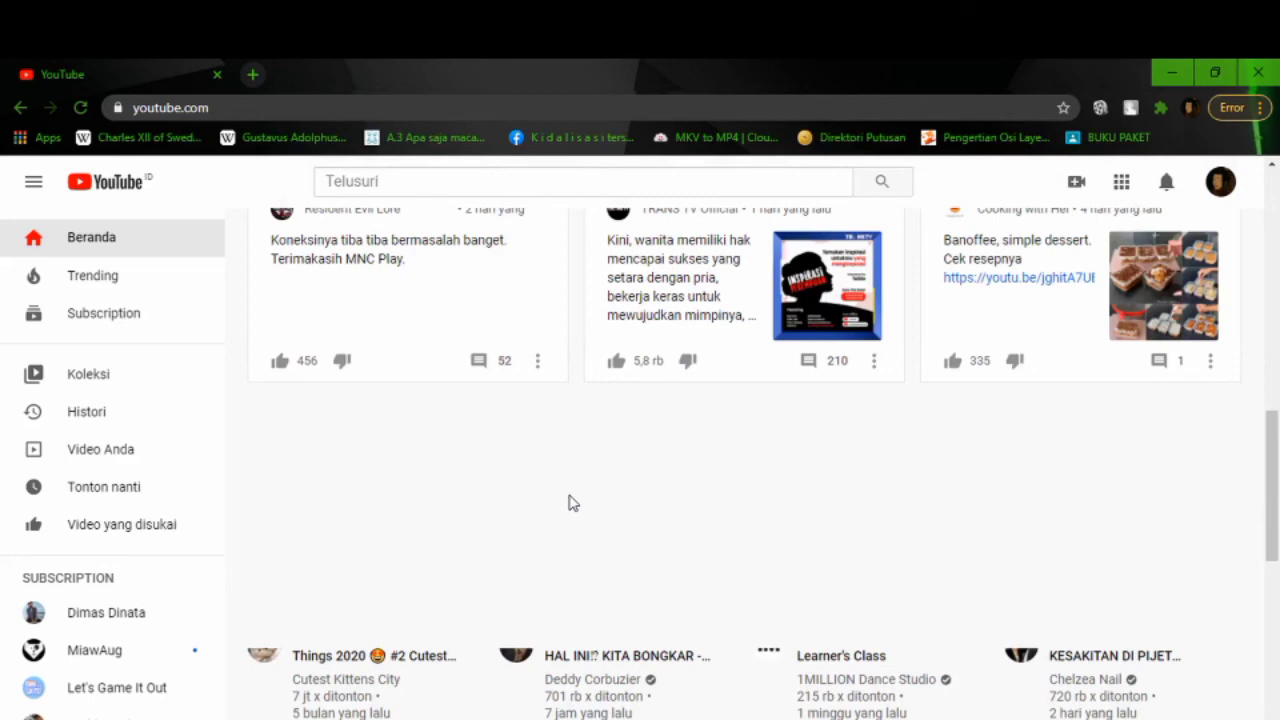
scroll(572, 503, "down", 3)
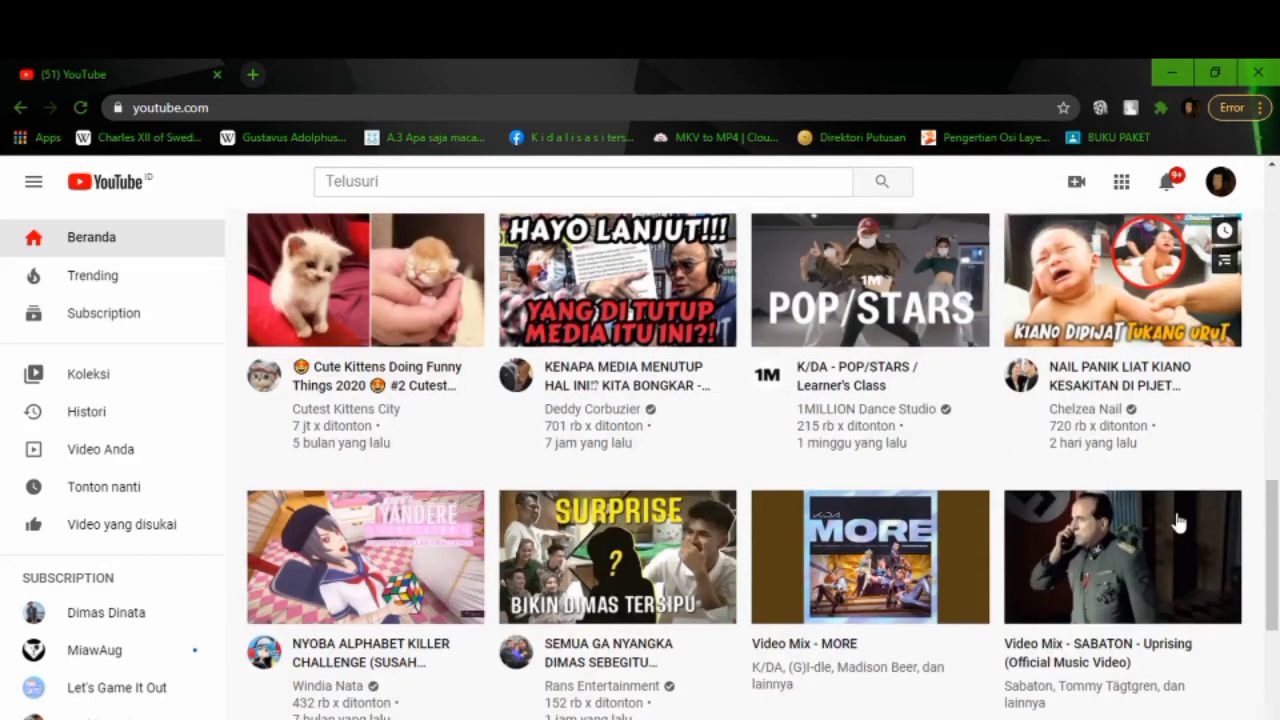
scroll(533, 562, "down", 2)
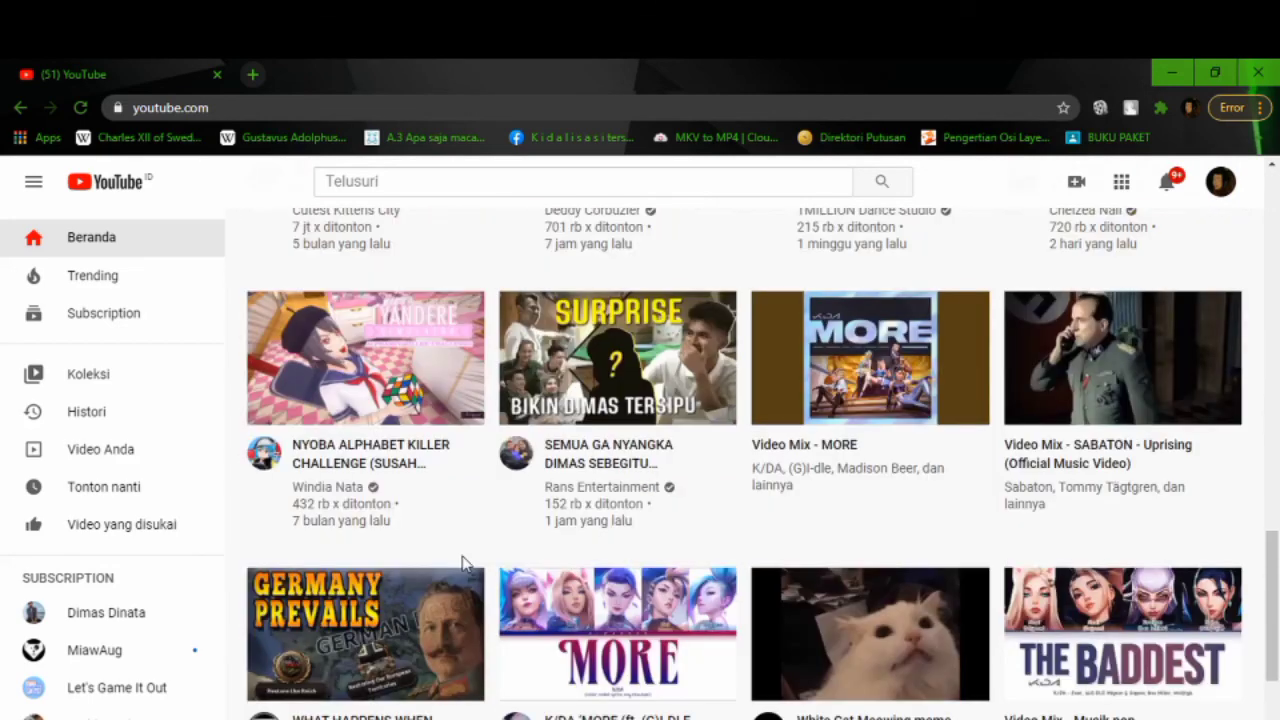
scroll(1200, 634, "down", 3)
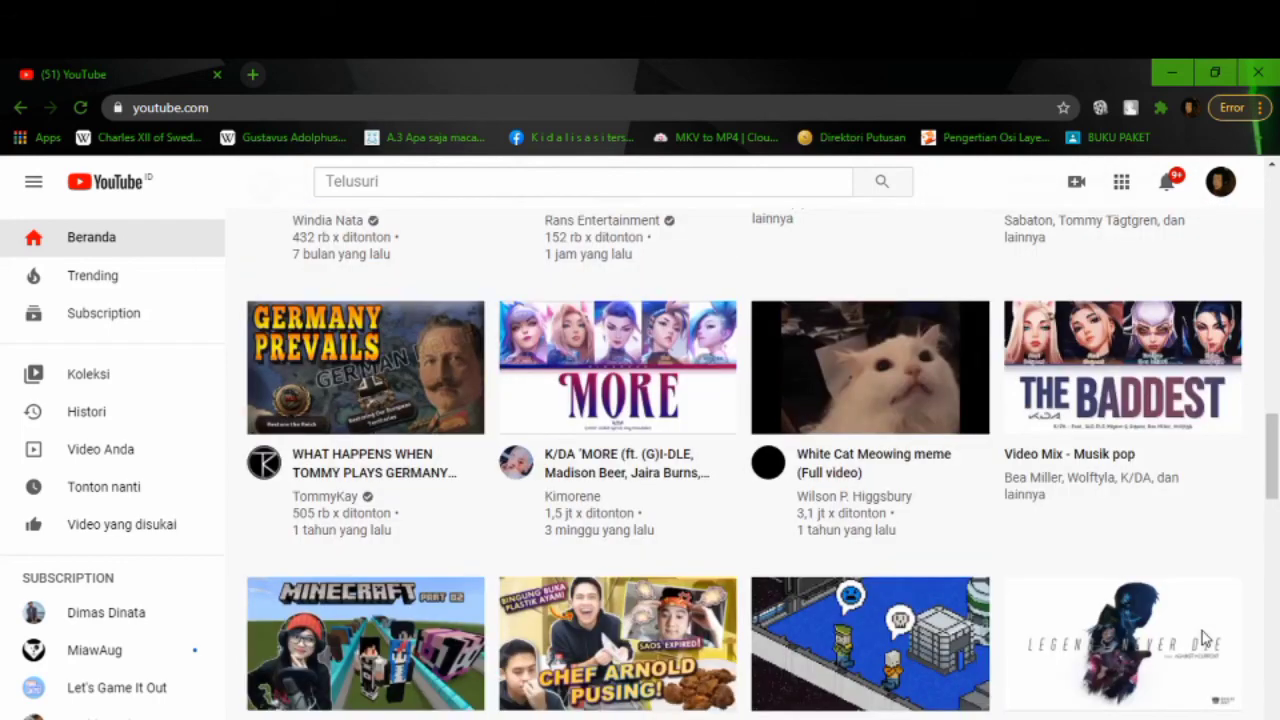
scroll(1205, 638, "down", 6)
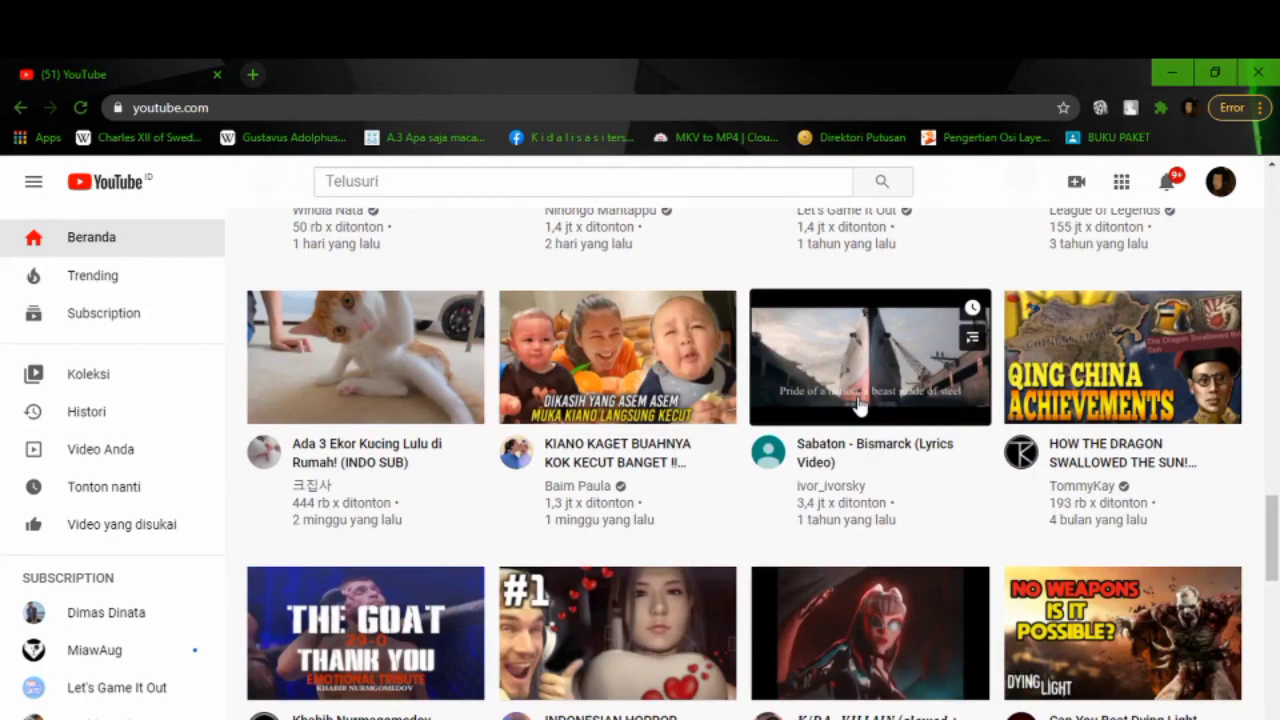
left_click(858, 405)
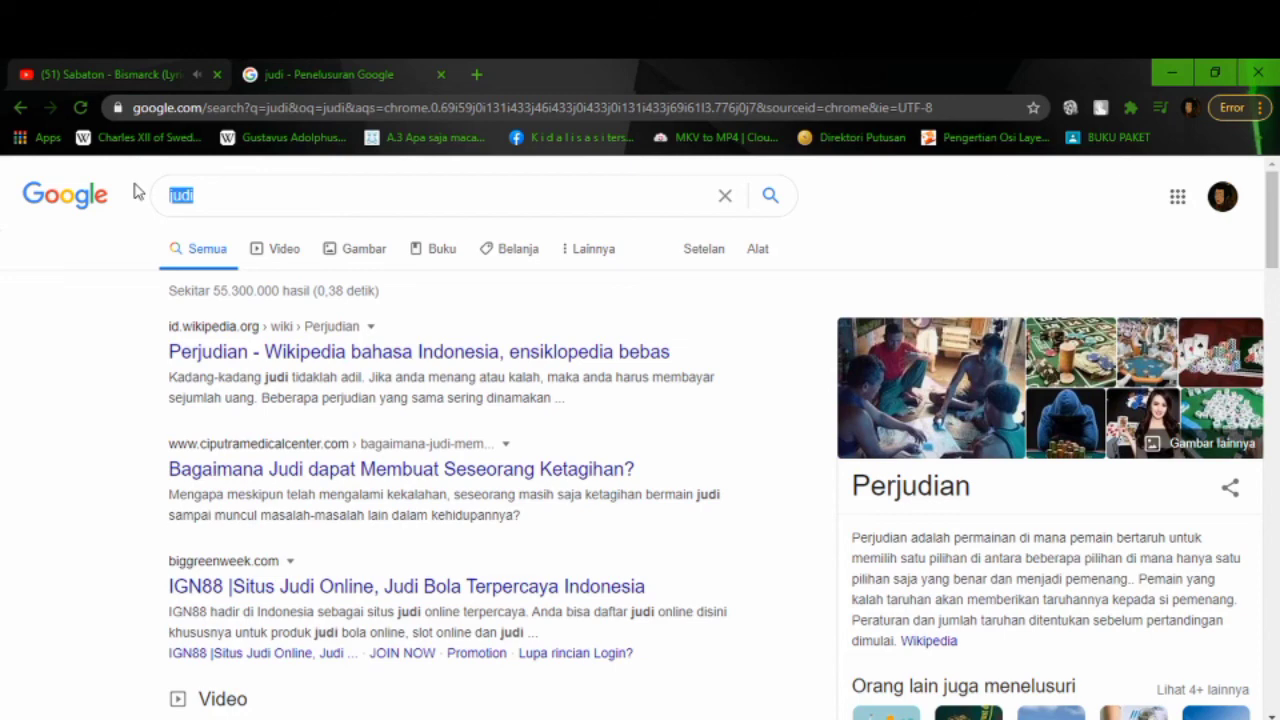
Step: Return to the tab playing Sabaton's Bismarck lyrics video
key("ctrl+Tab")
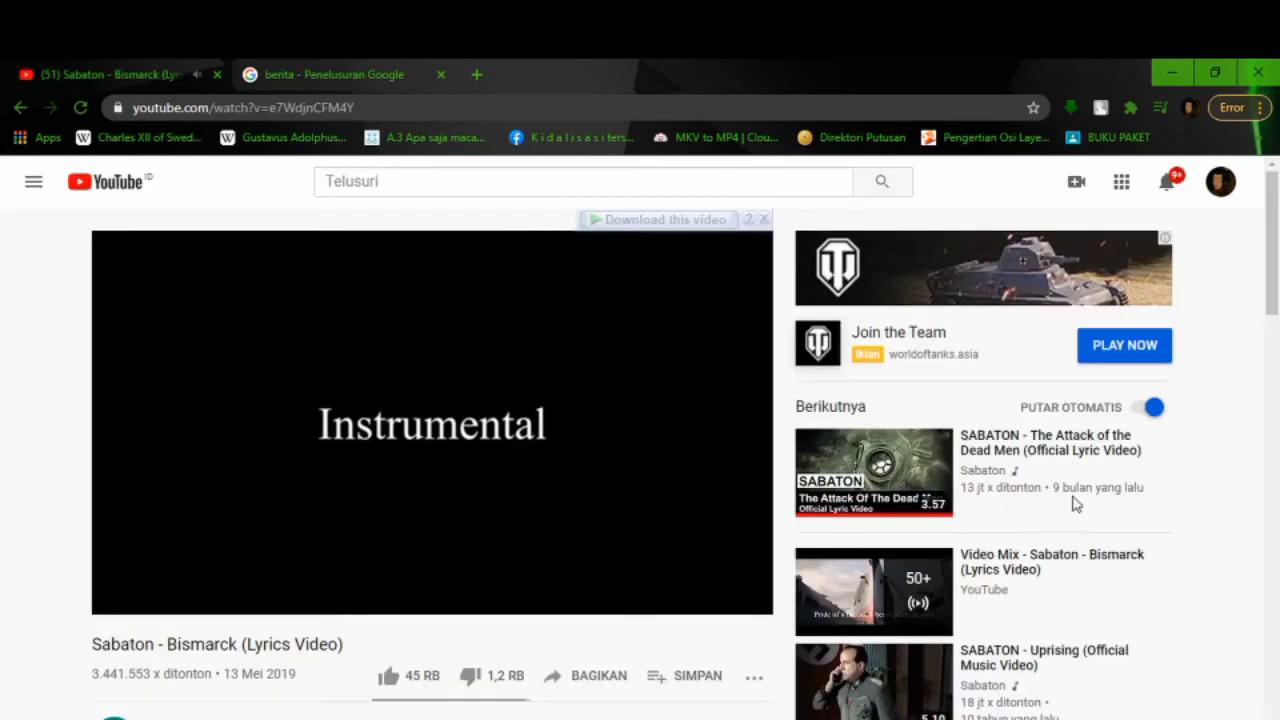